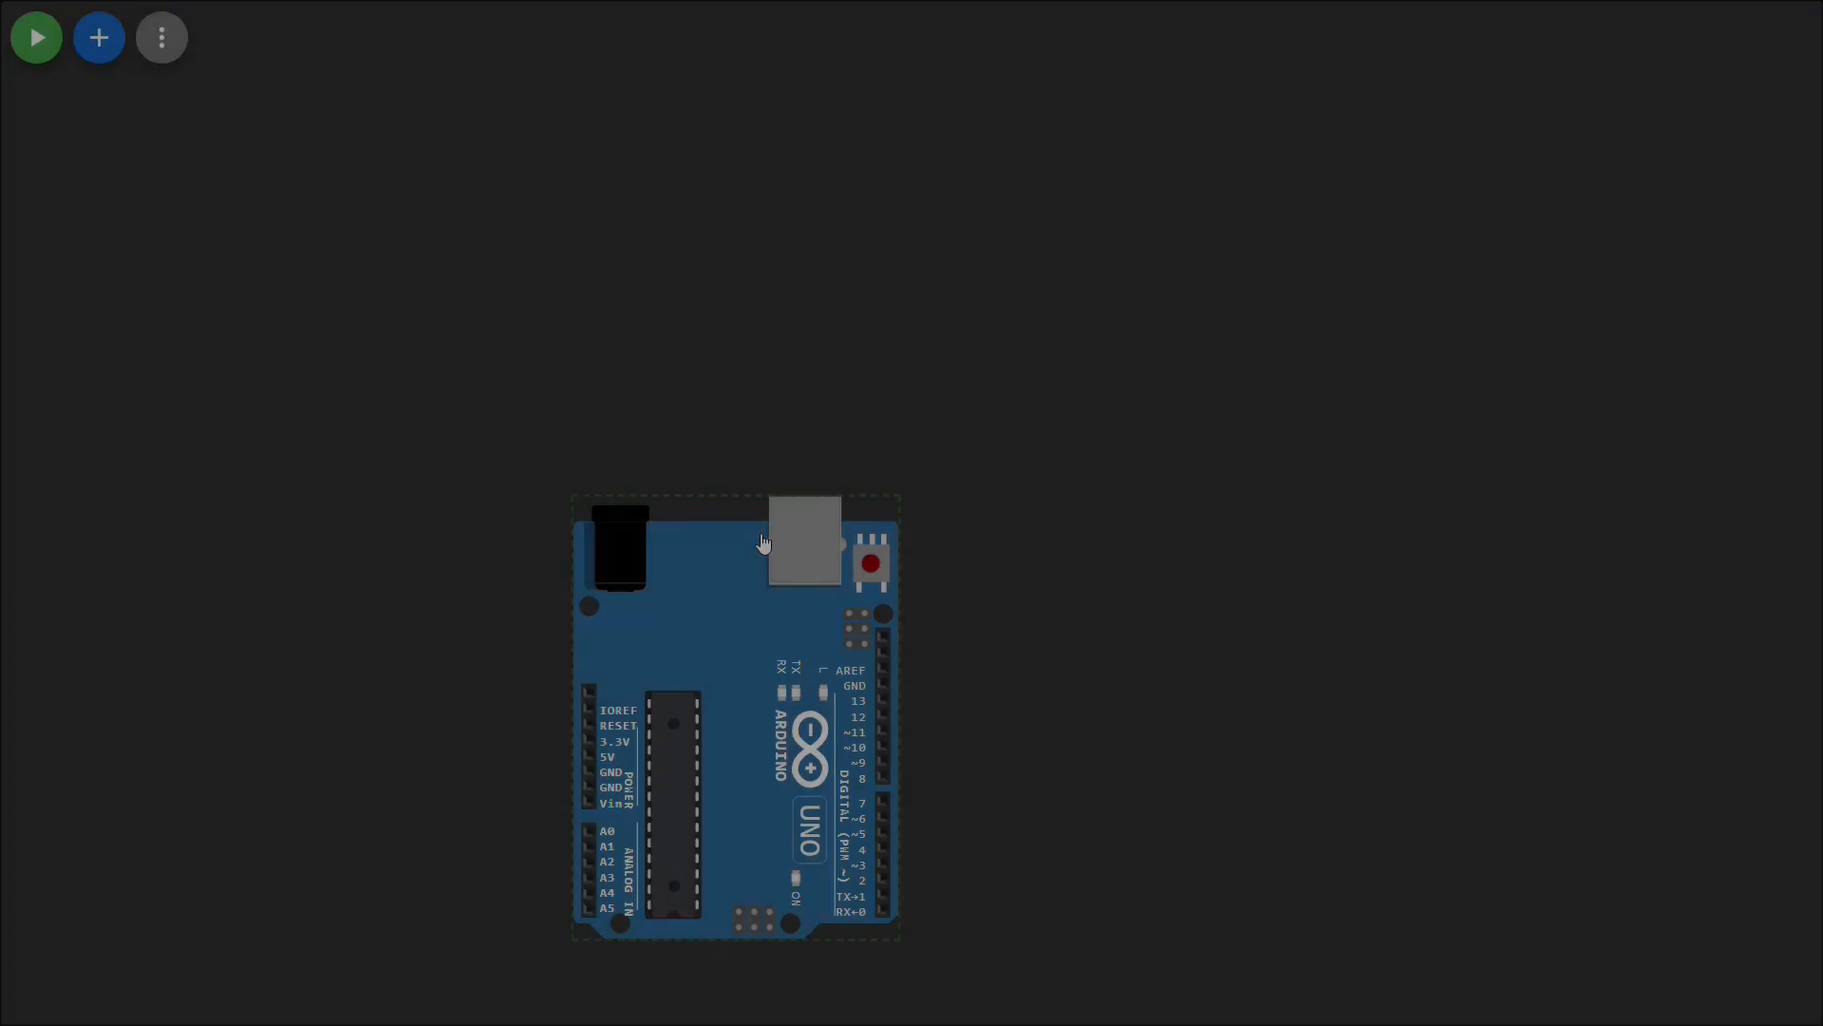
# Step: Inspect the Arduino Uno board up close, including its power, analog and digital pin headers
pyautogui.moveTo(758, 718); pyautogui.dragTo(806, 608)
pyautogui.scroll(3, 832, 619)
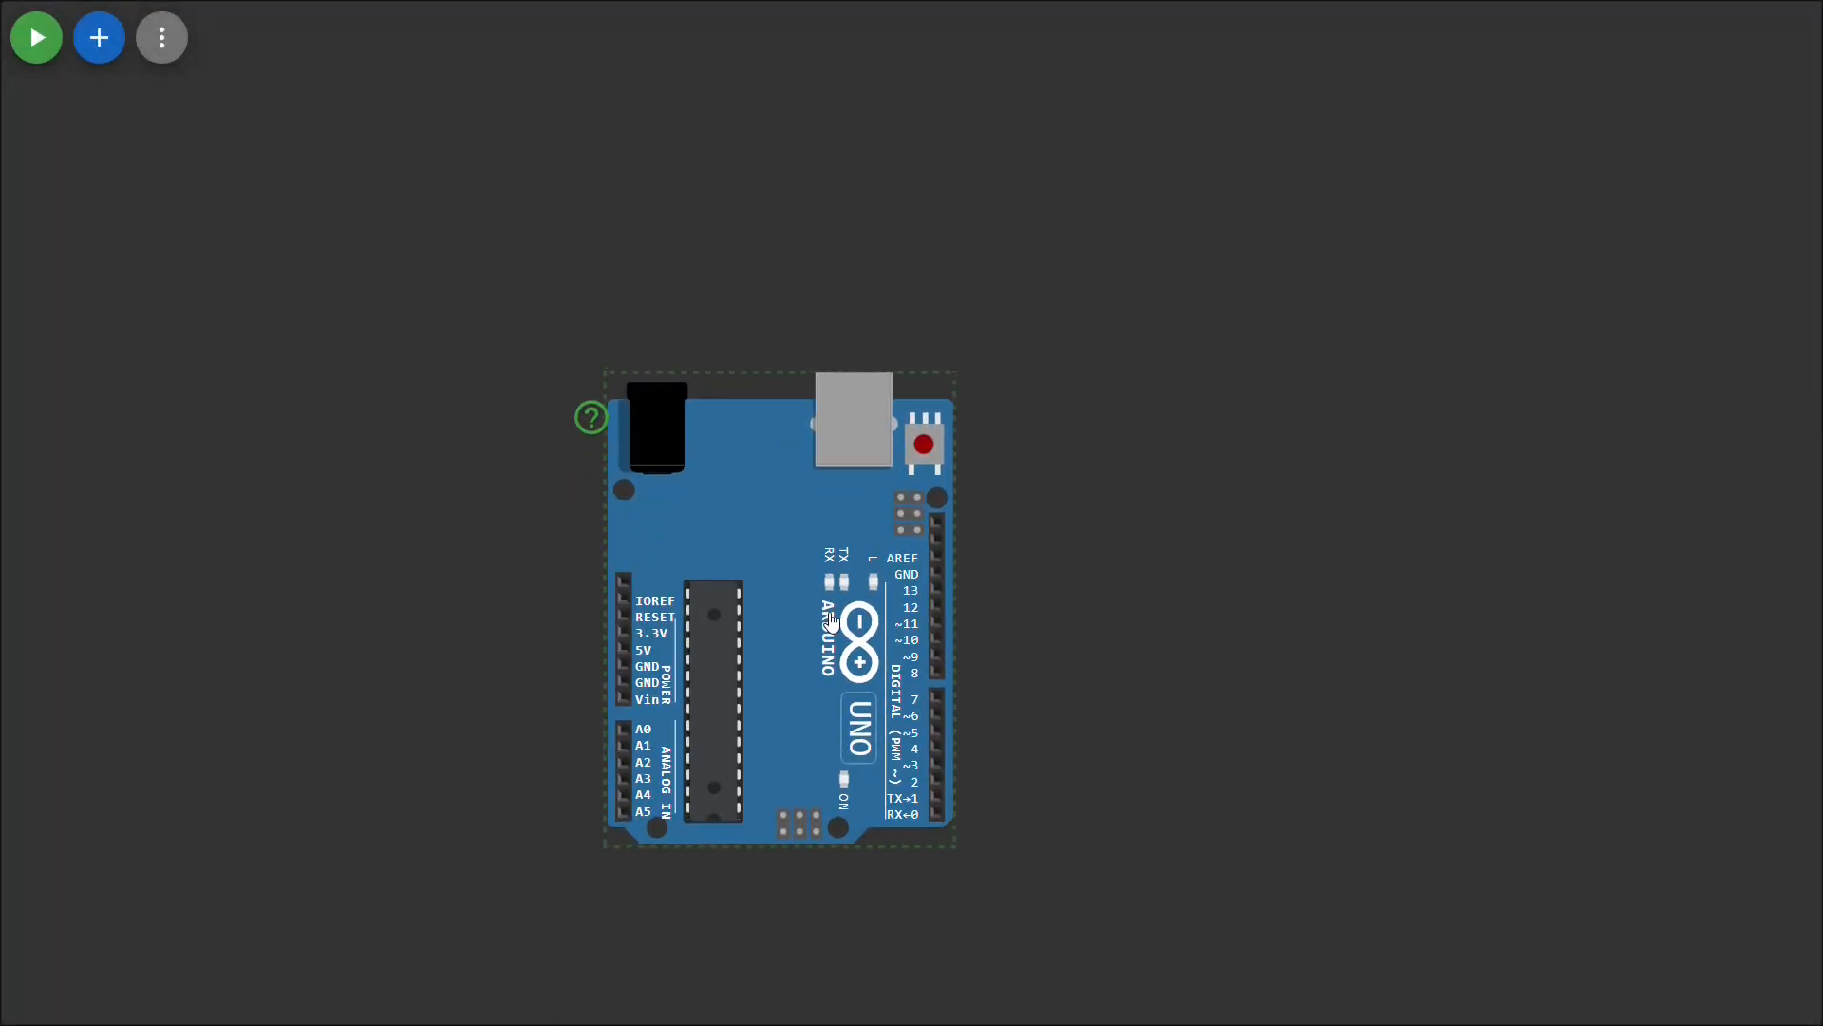
pyautogui.scroll(2, 832, 619)
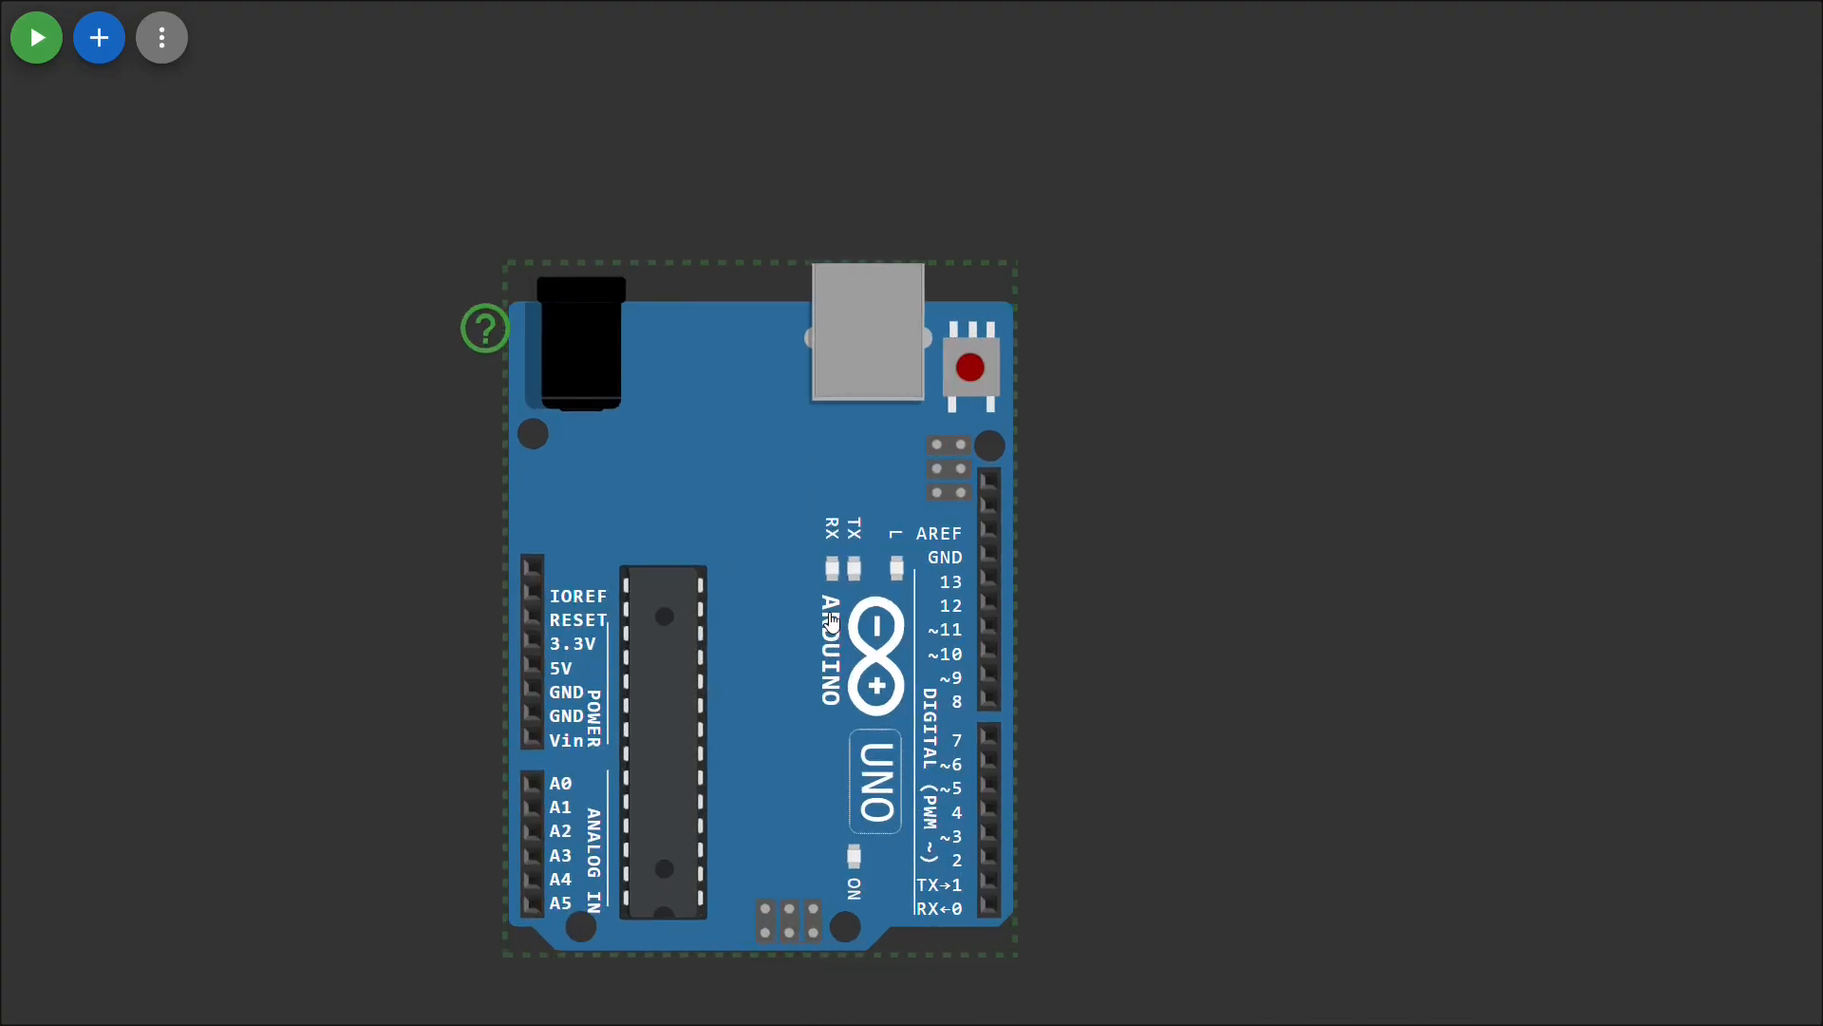
pyautogui.scroll(1, 832, 620)
pyautogui.scroll(-2, 832, 619)
pyautogui.scroll(-4, 832, 619)
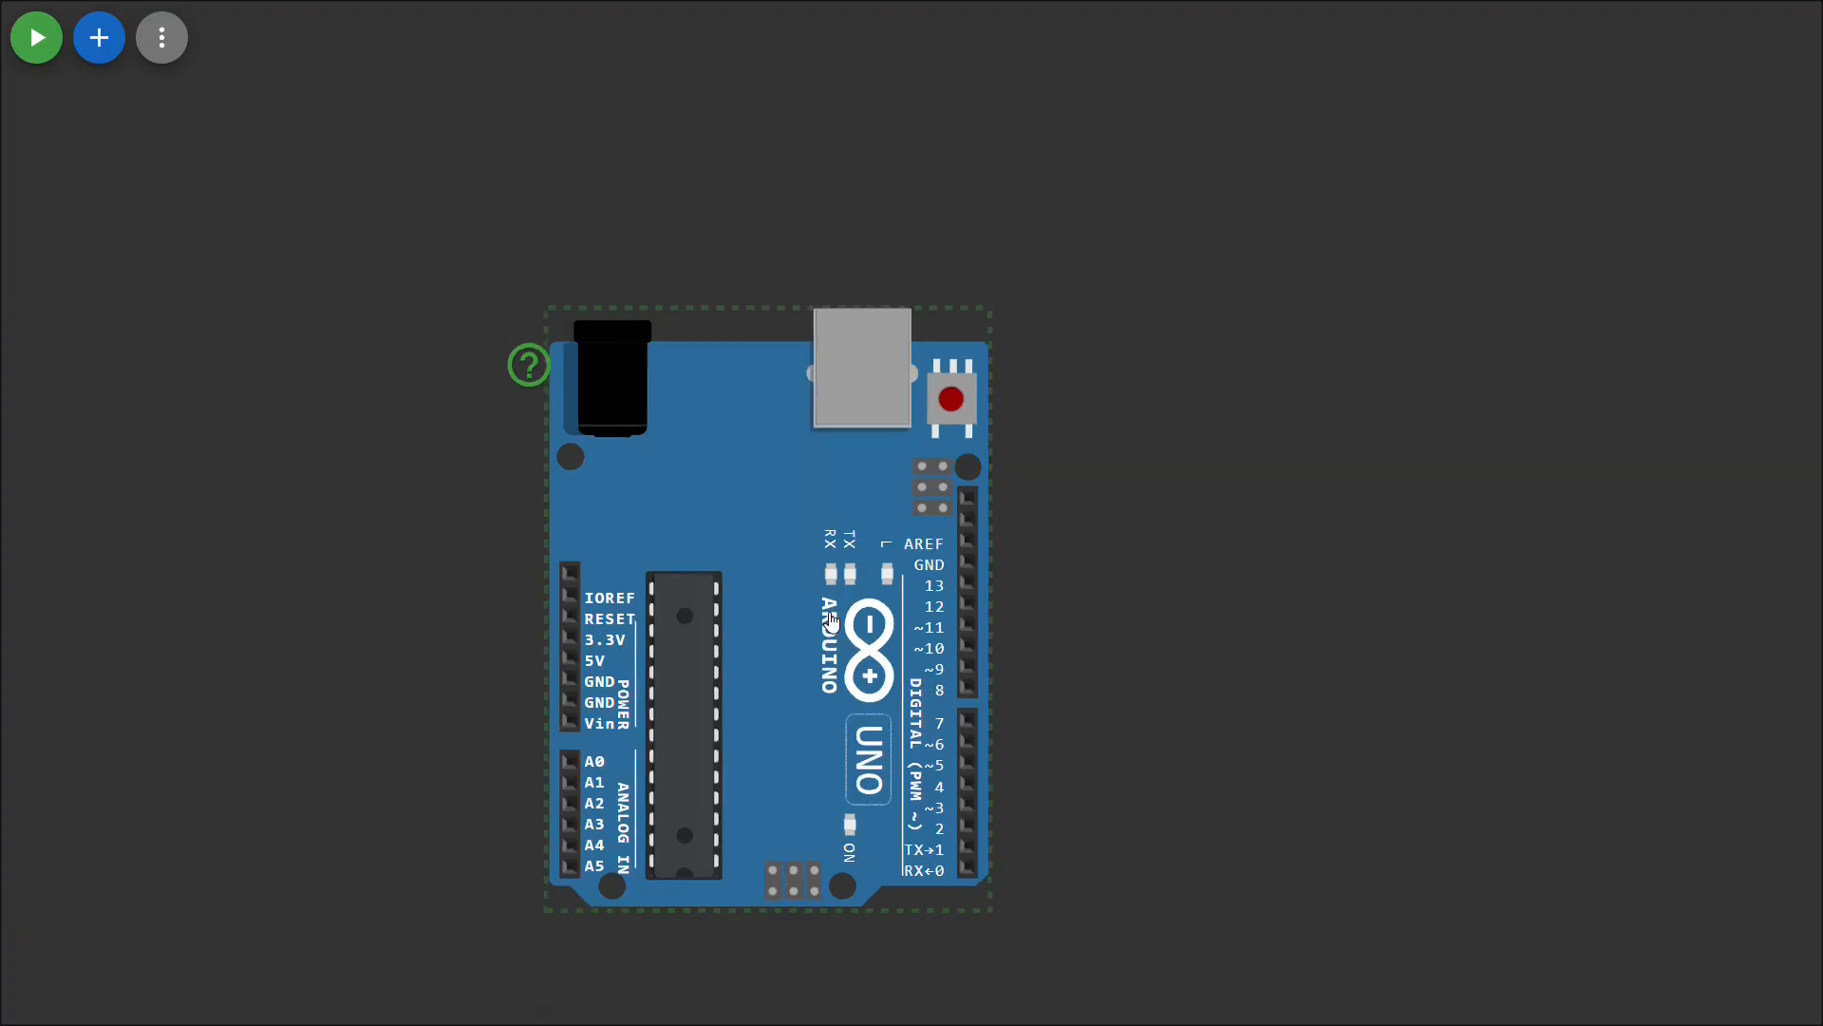
pyautogui.scroll(-1, 831, 609)
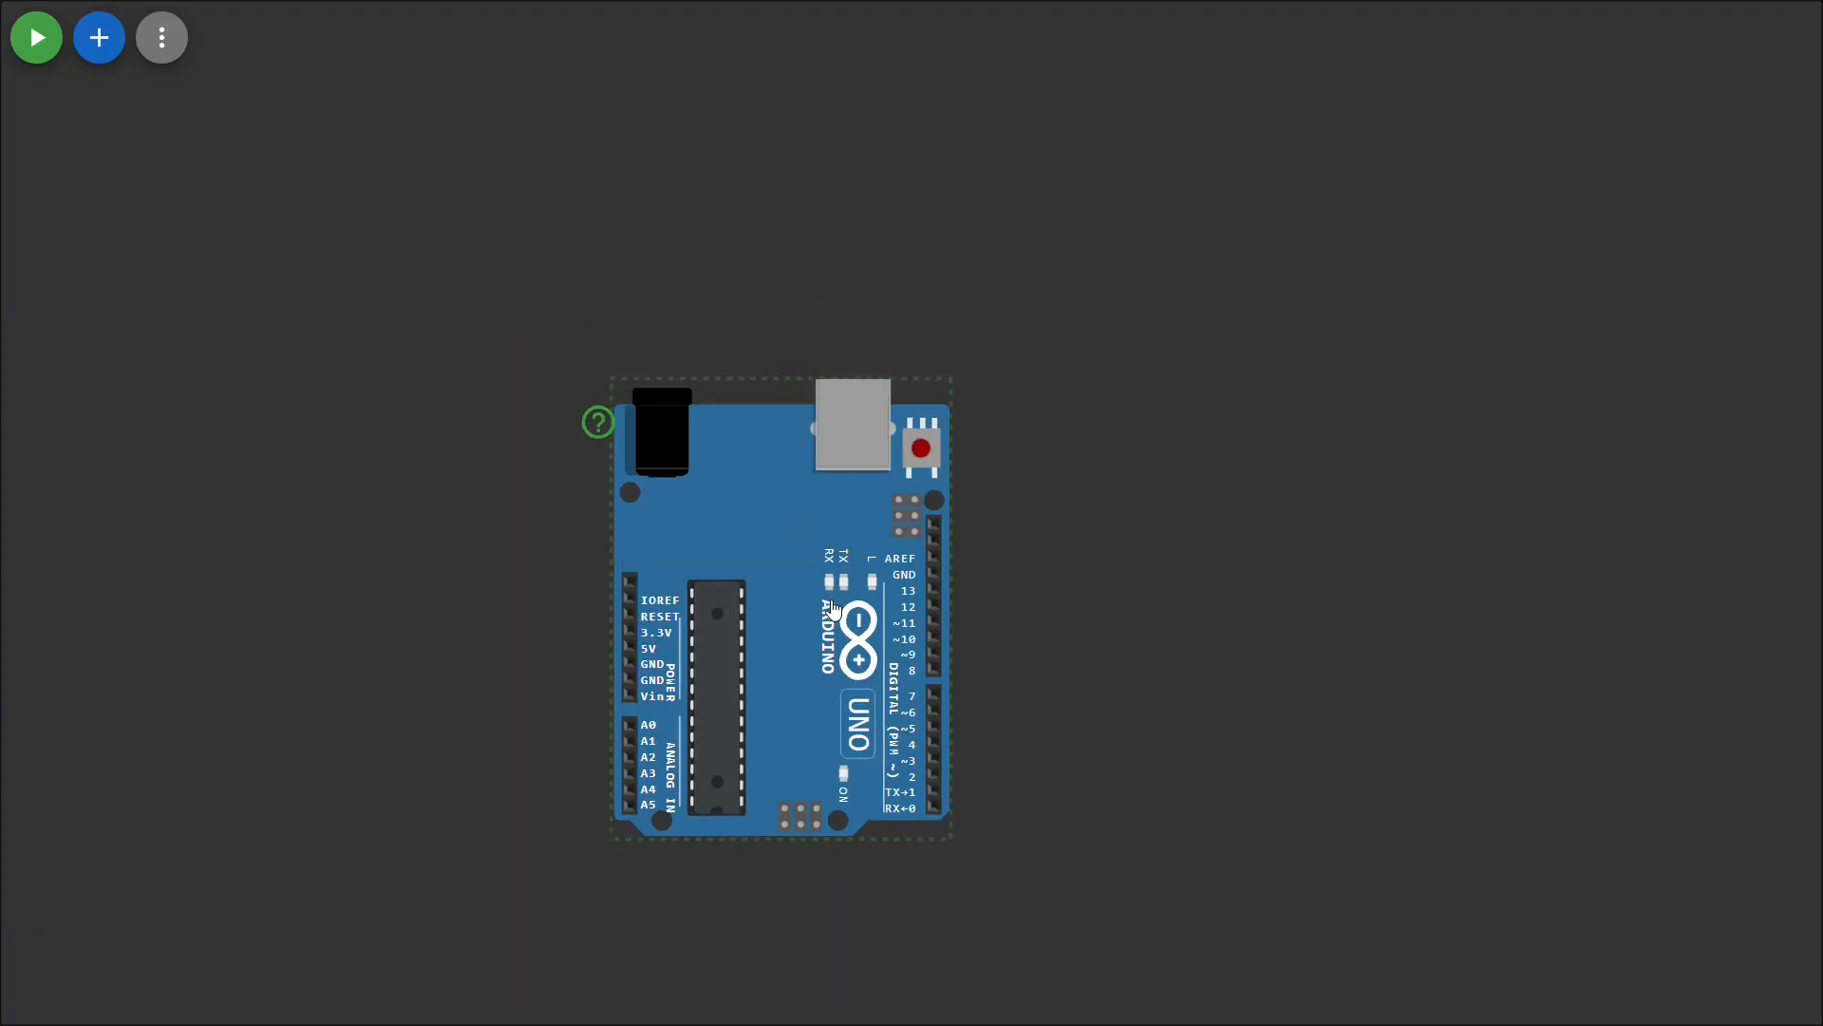
pyautogui.moveTo(832, 609); pyautogui.dragTo(808, 651)
pyautogui.scroll(4, 808, 652)
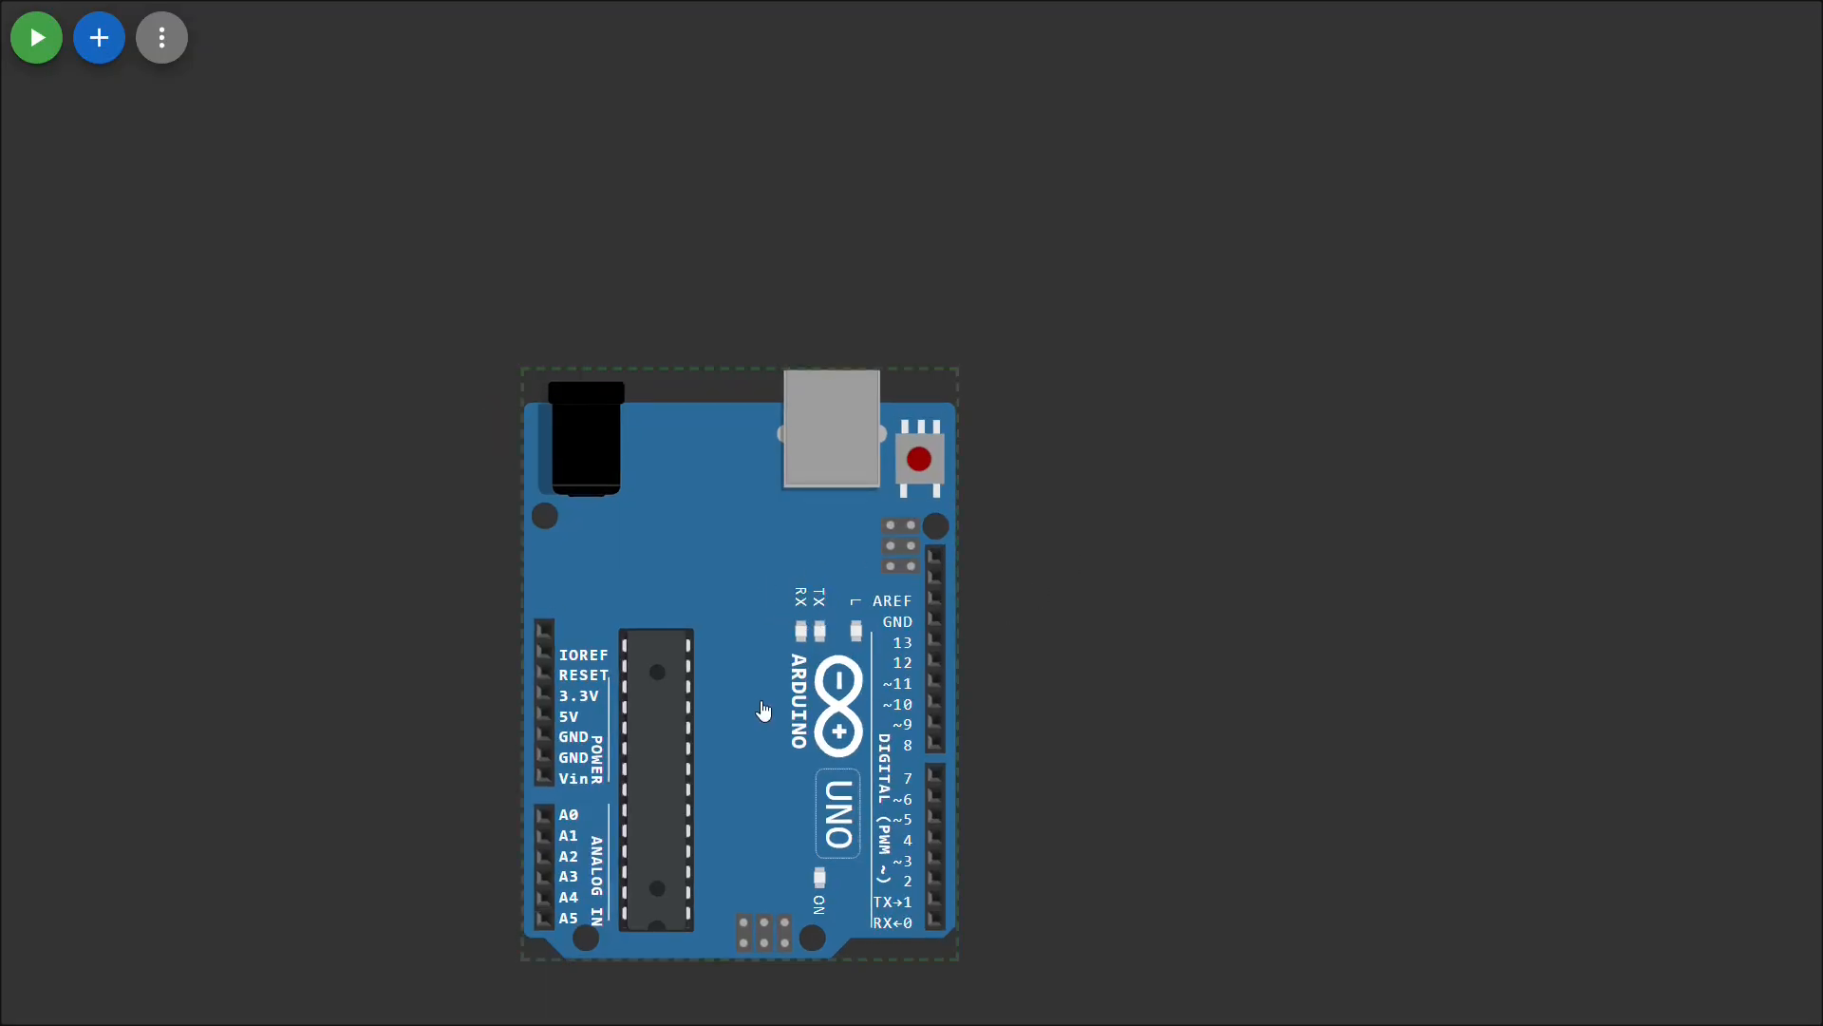
pyautogui.click(1193, 700)
pyautogui.click(717, 588)
pyautogui.scroll(-1, 785, 729)
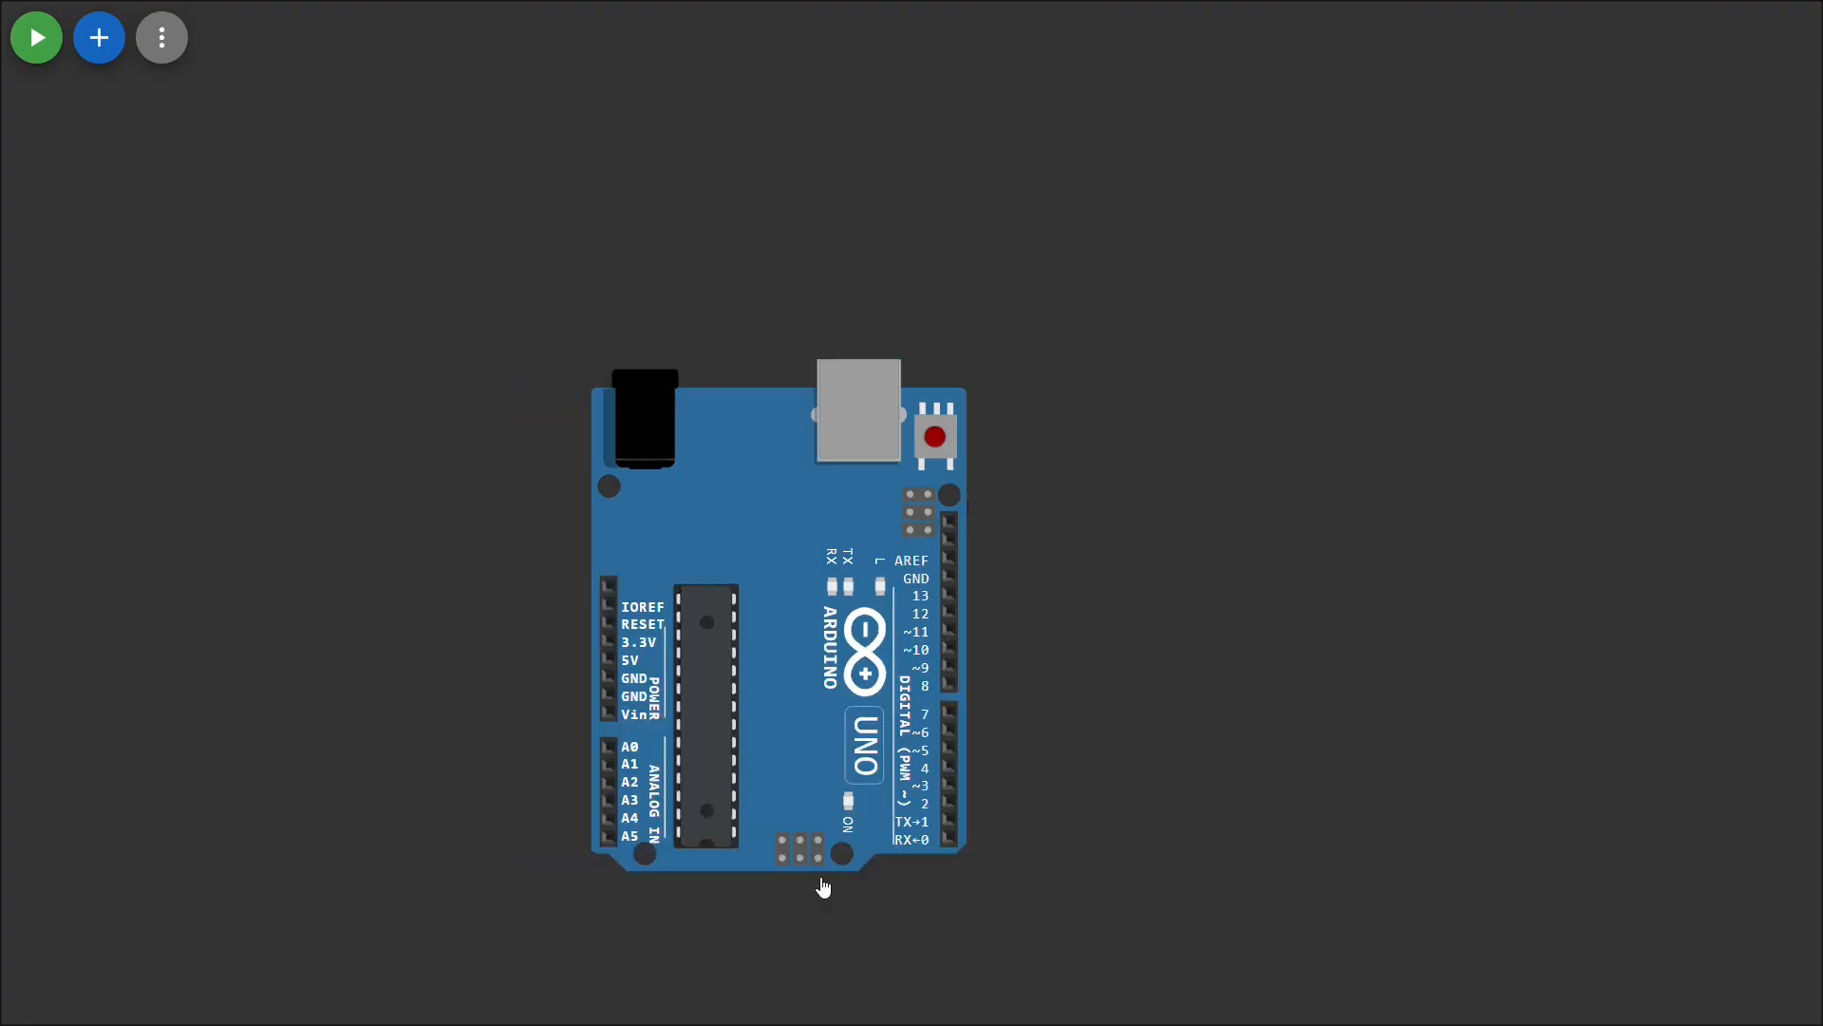
pyautogui.moveTo(877, 761); pyautogui.dragTo(824, 887)
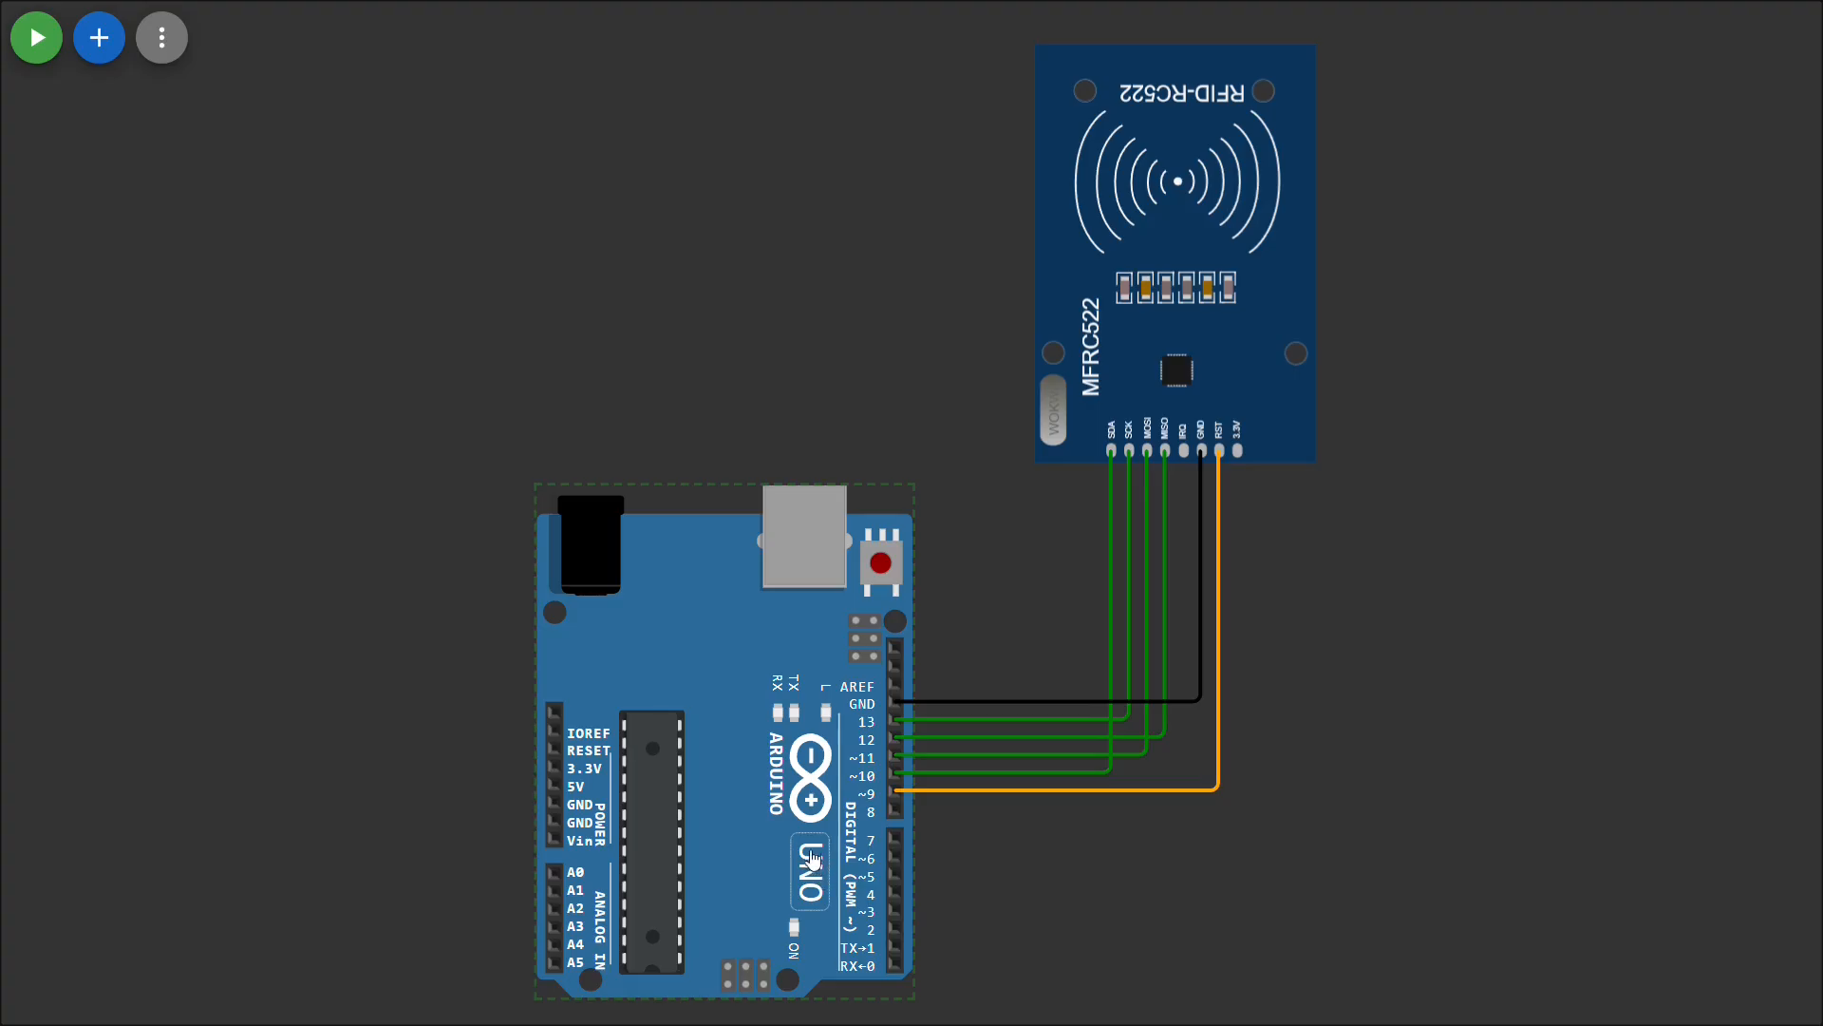
# Step: Examine the RFID-RC522 module and its labelled pin row up close
pyautogui.scroll(1, 965, 619)
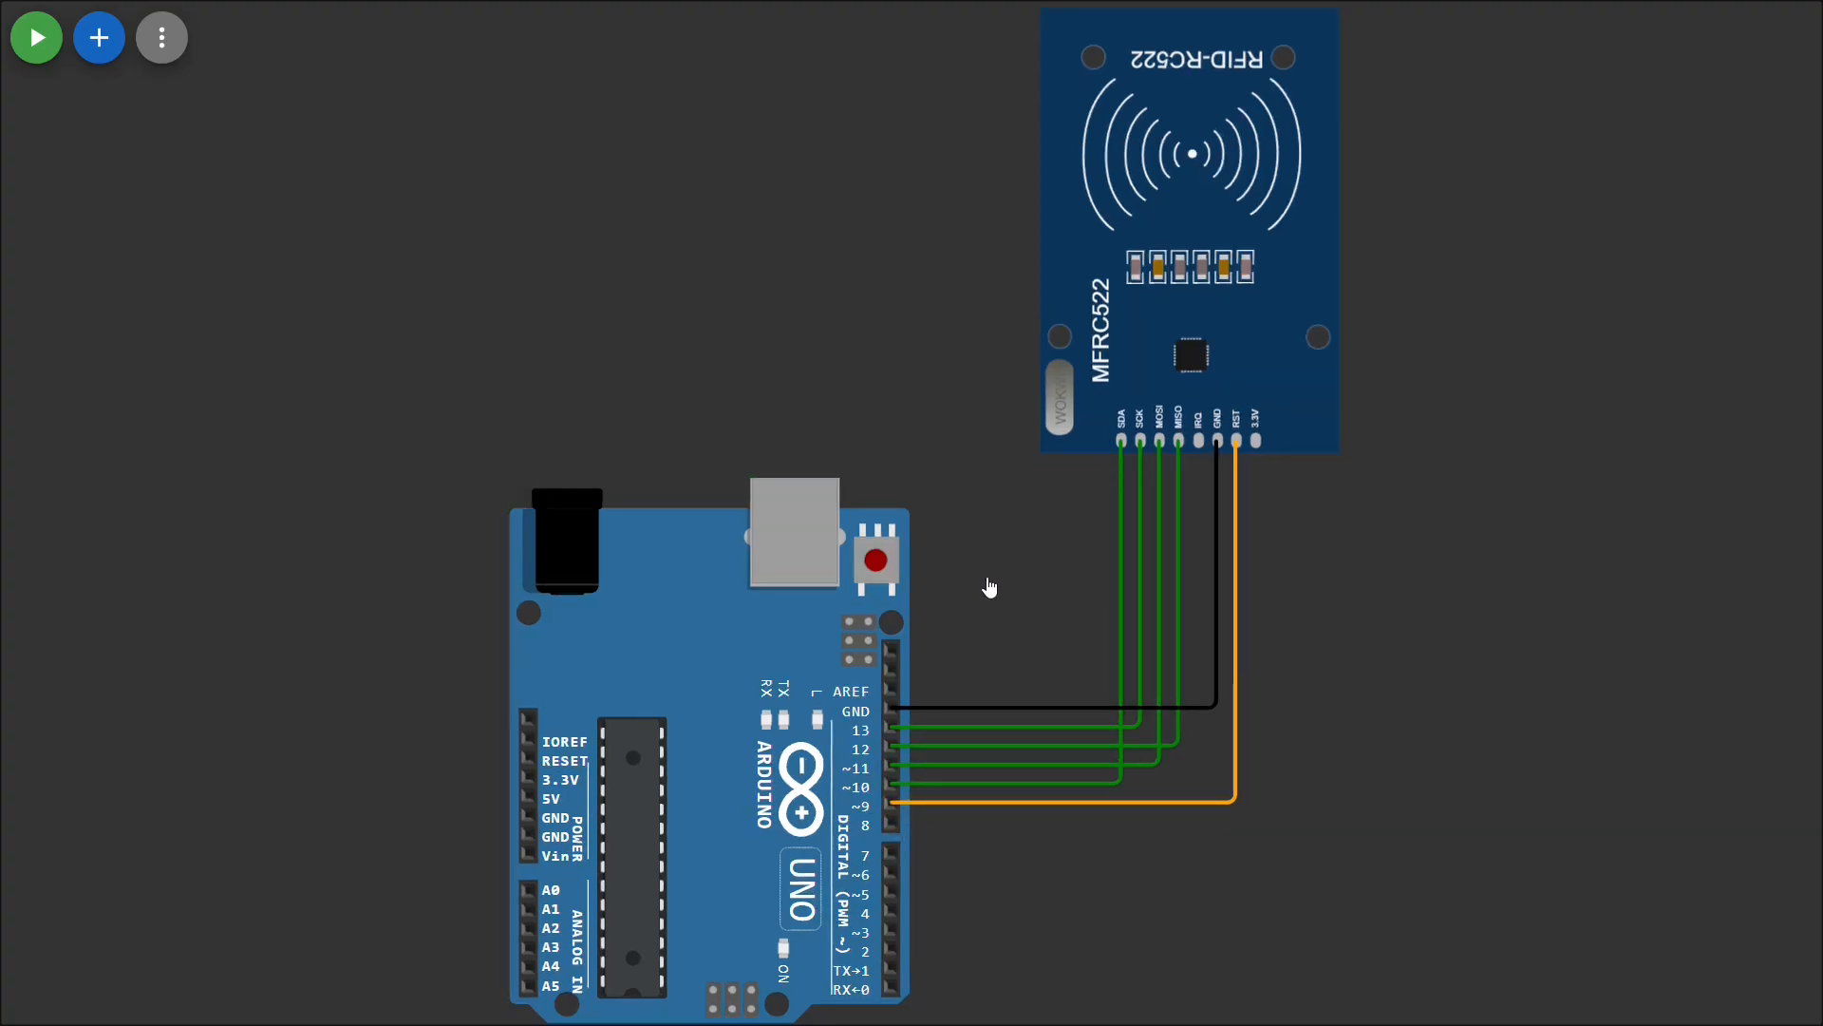
pyautogui.scroll(2, 976, 789)
pyautogui.moveTo(977, 789); pyautogui.dragTo(826, 977)
pyautogui.scroll(3, 879, 817)
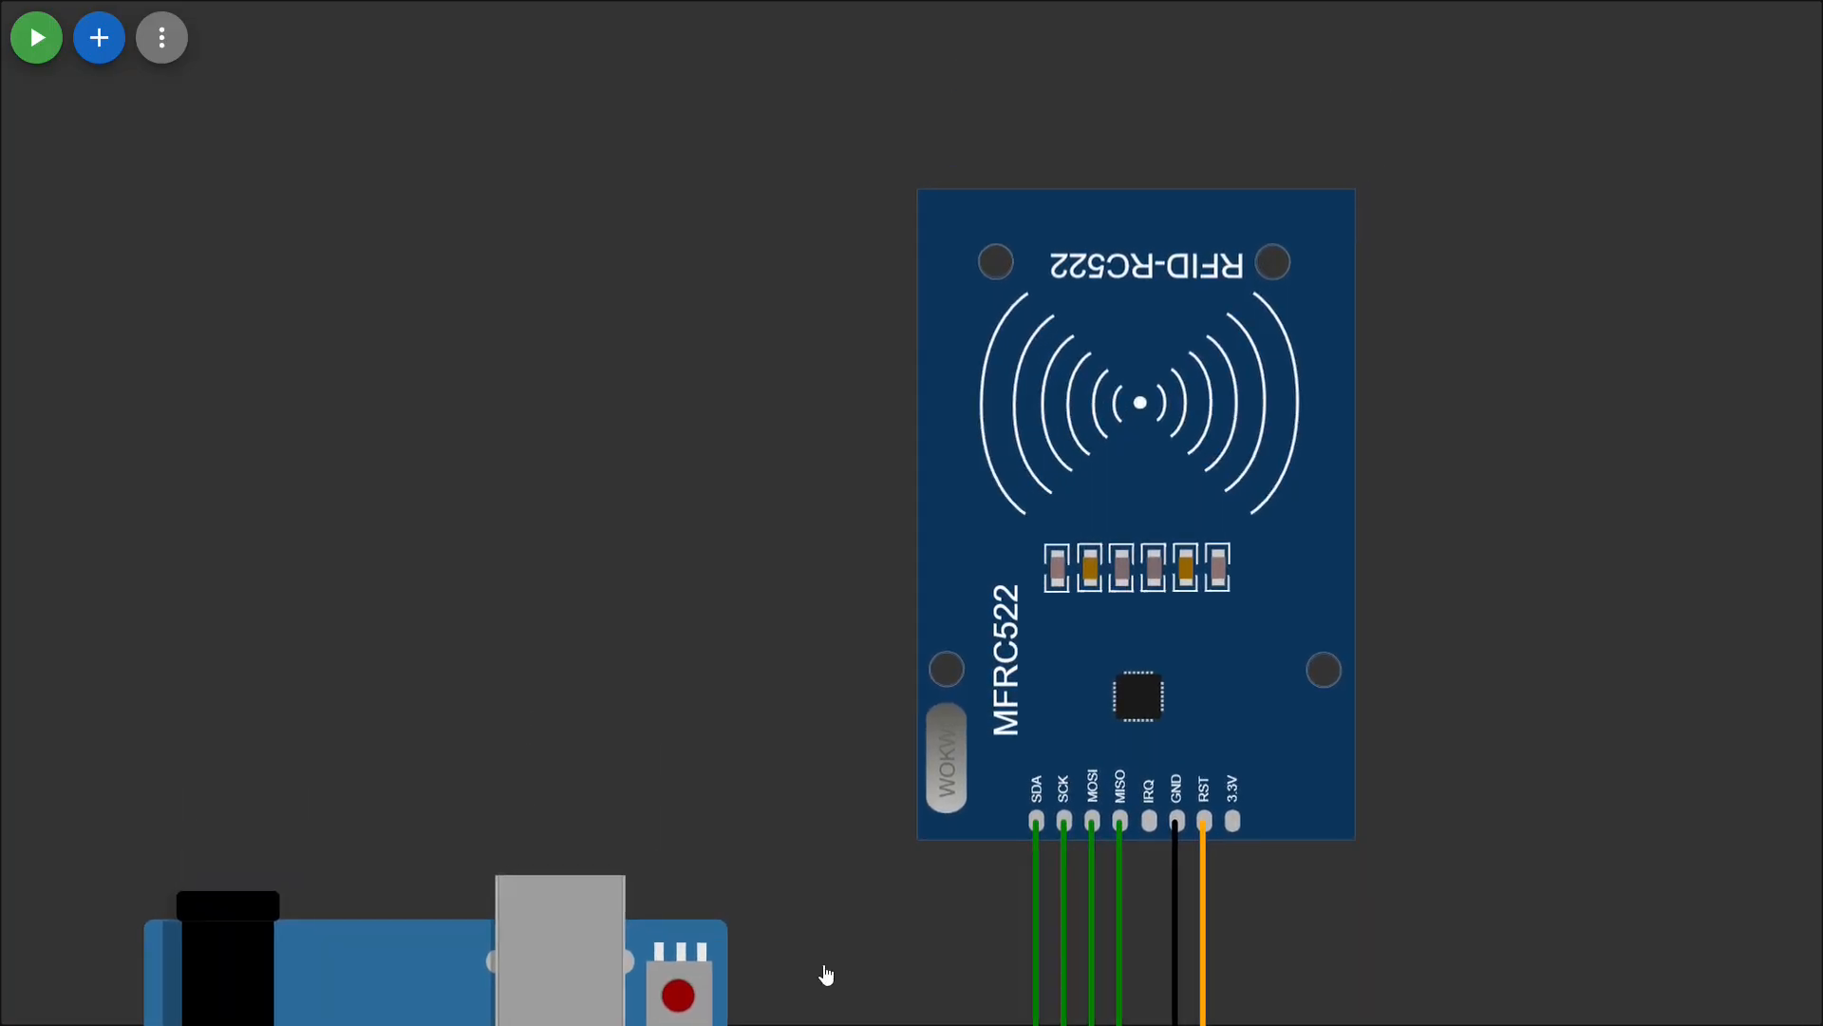
pyautogui.scroll(1, 864, 901)
pyautogui.scroll(1, 863, 900)
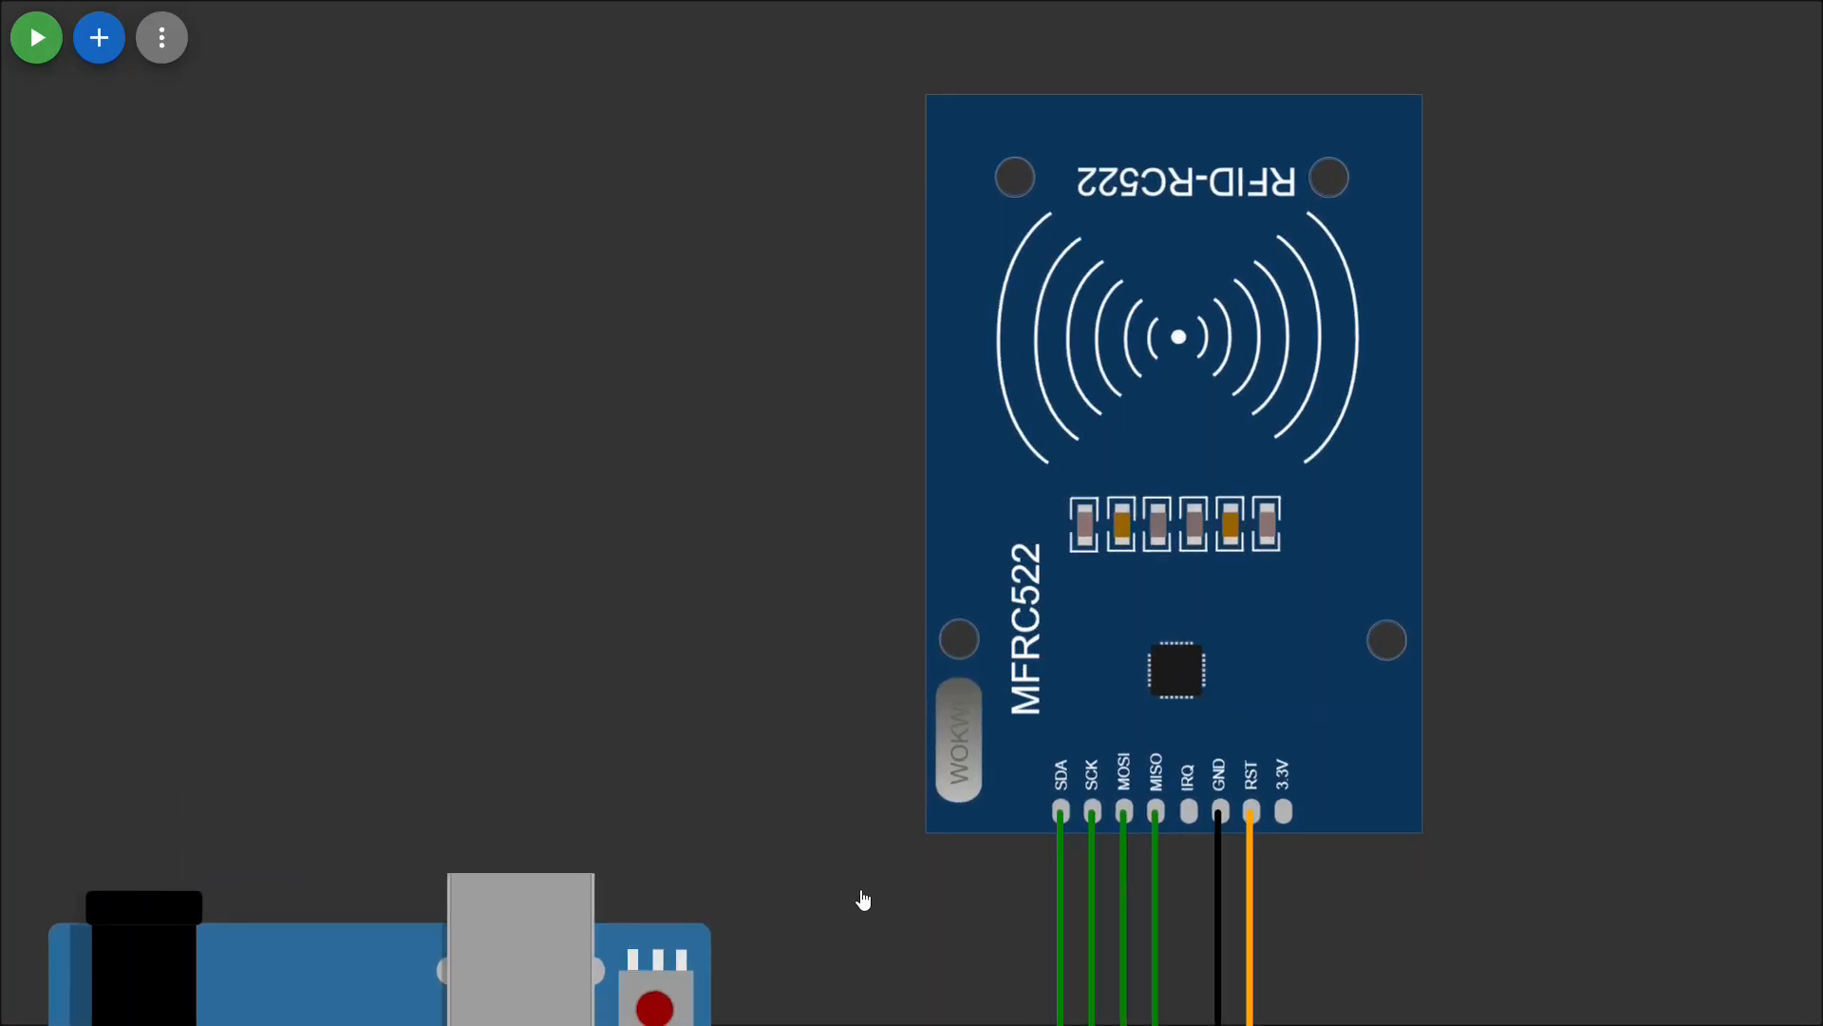
pyautogui.scroll(-4, 863, 900)
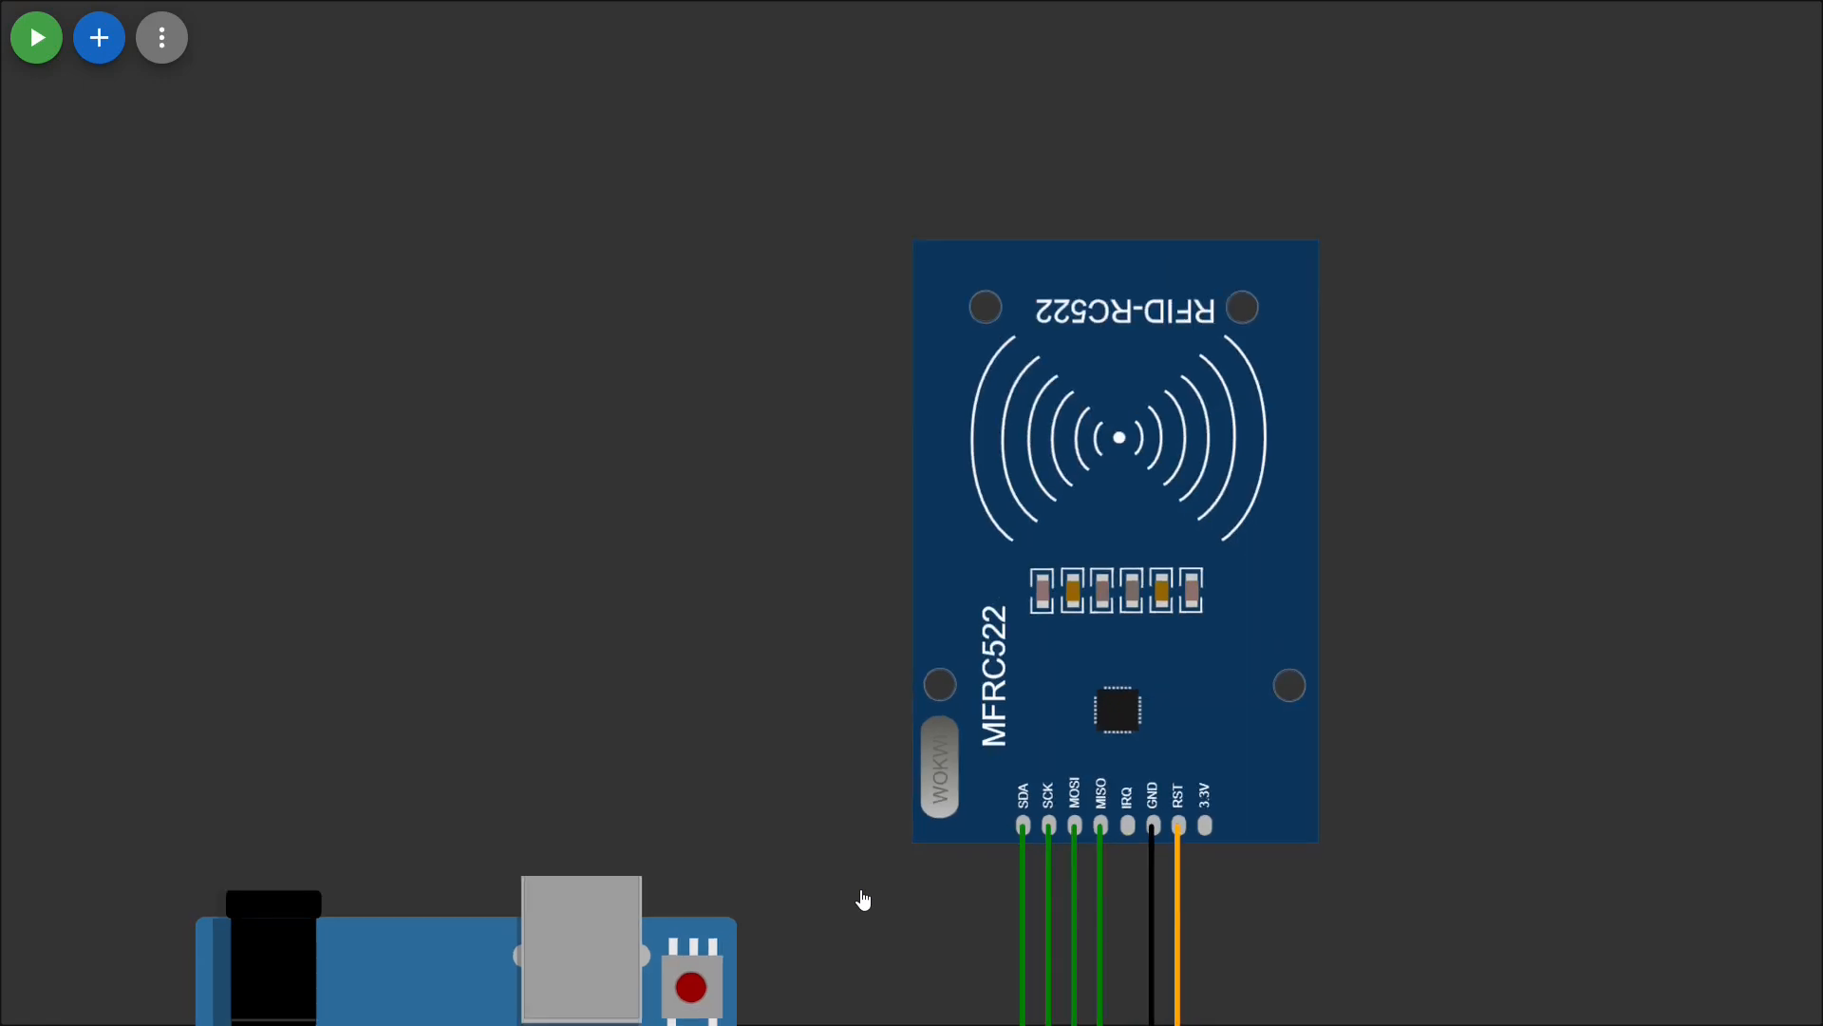
# Step: Trace the wires from the RFID-RC522 module's pins to the Arduino Uno's digital-side header
pyautogui.moveTo(867, 903); pyautogui.dragTo(932, 573)
pyautogui.scroll(-1, 906, 665)
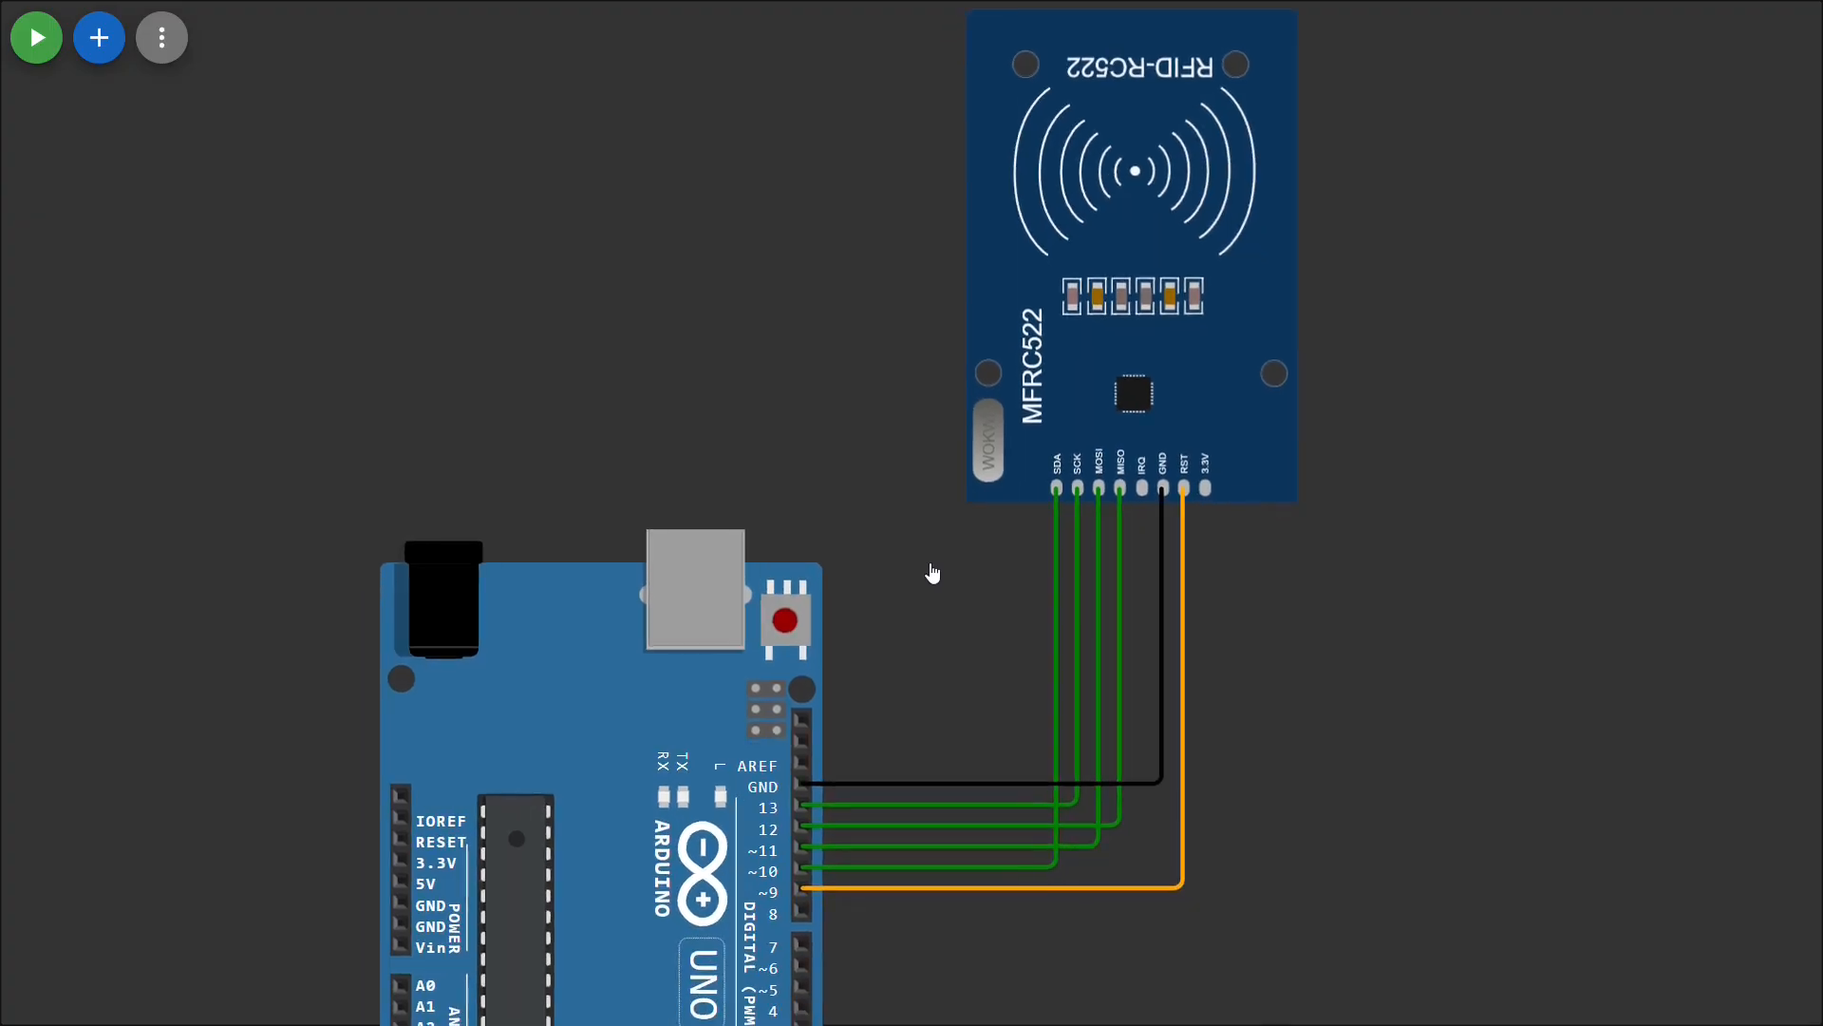
pyautogui.scroll(-1, 932, 573)
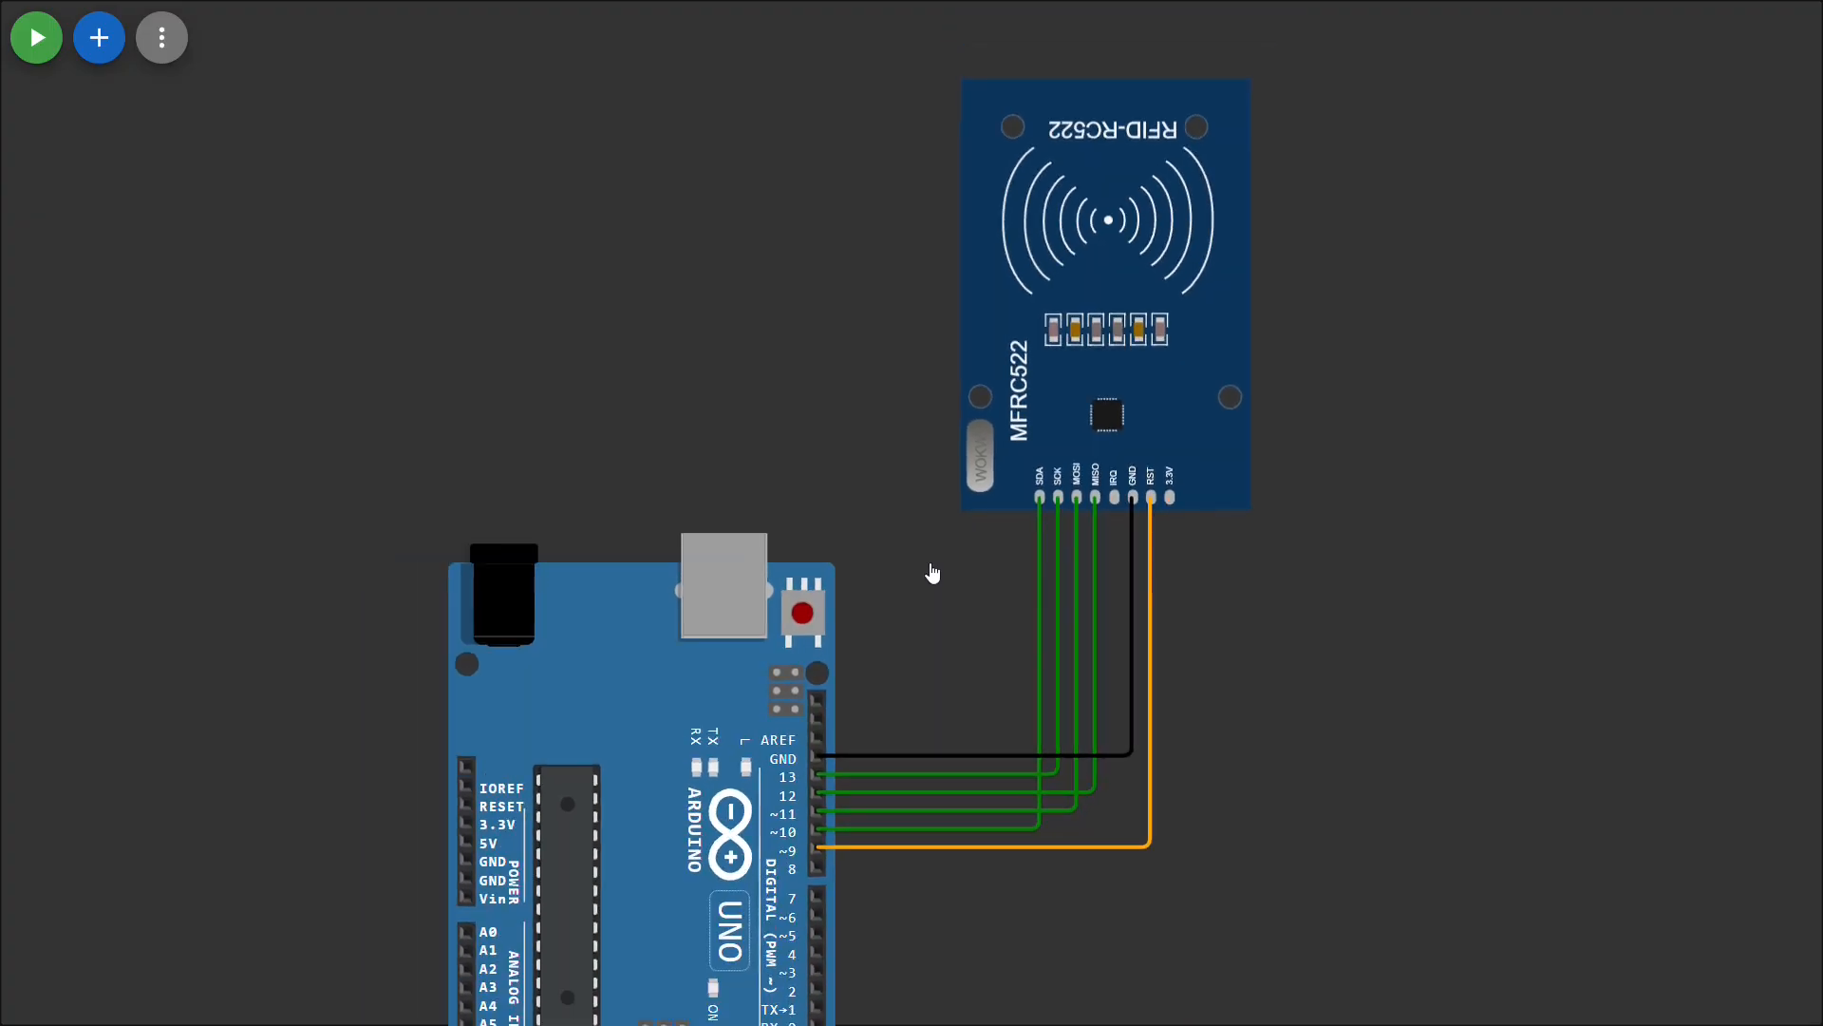
pyautogui.scroll(2, 933, 573)
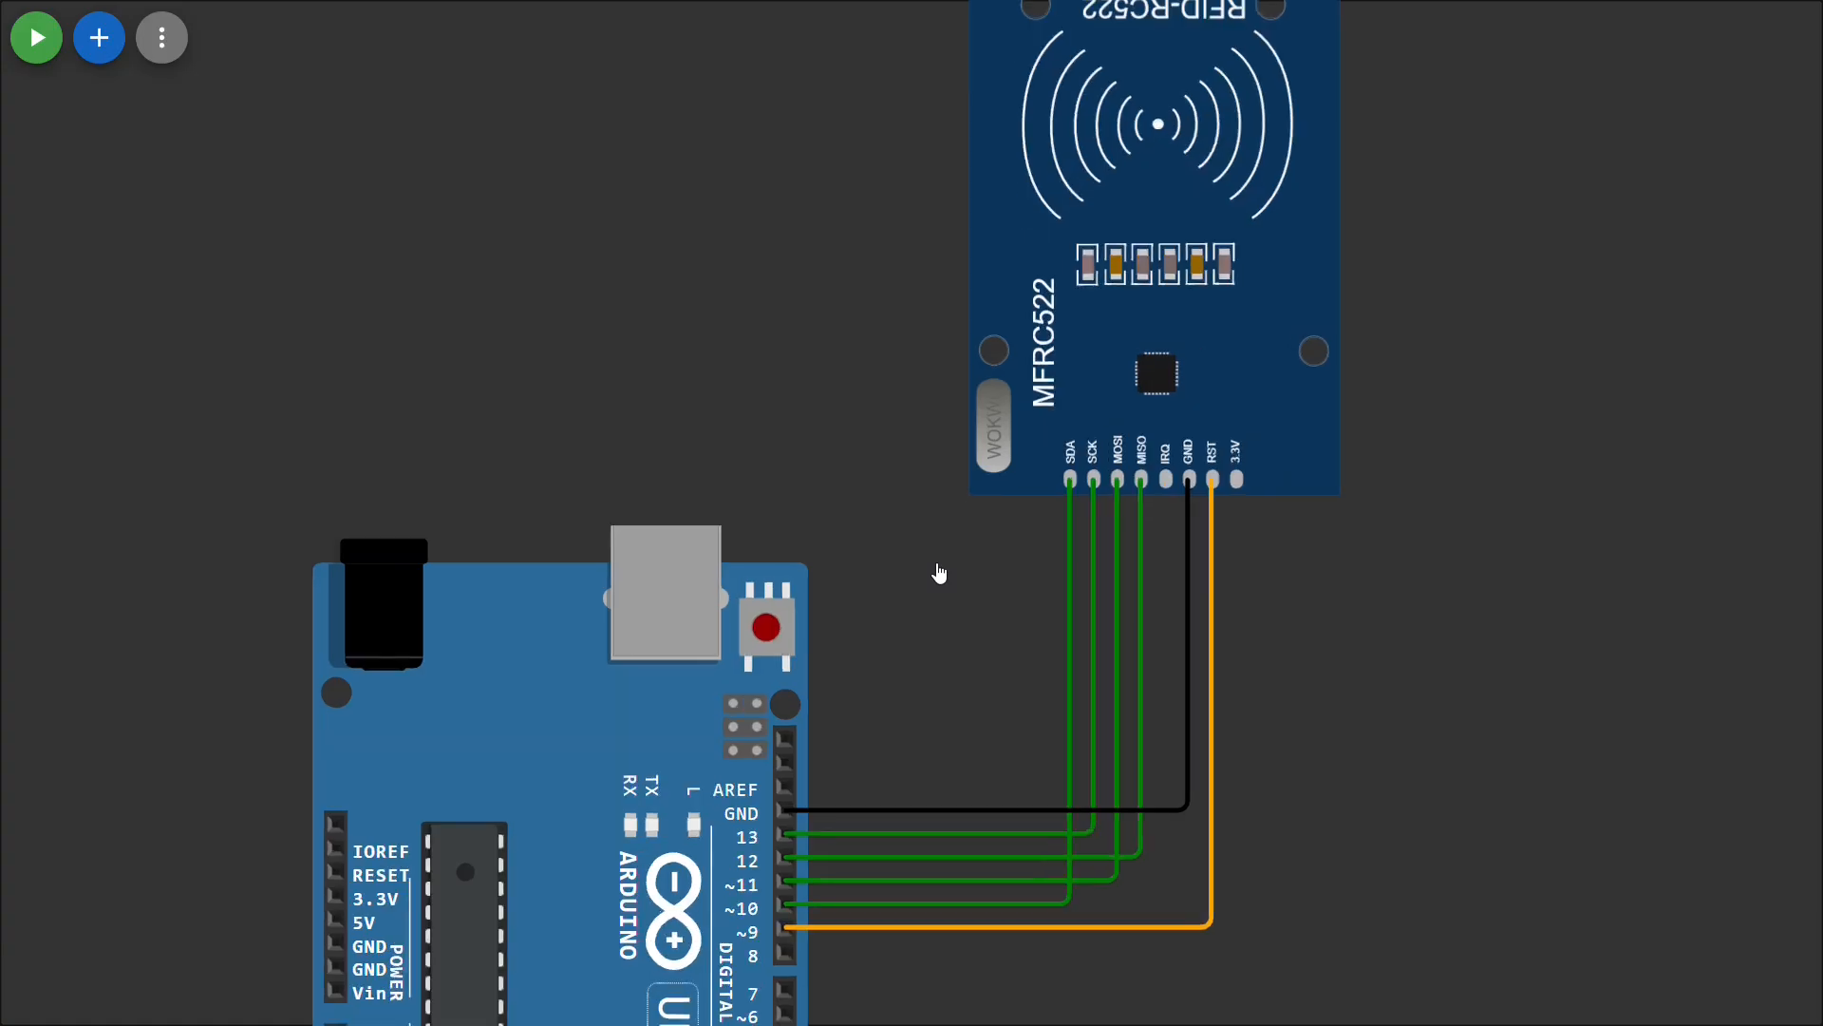
pyautogui.scroll(1, 940, 572)
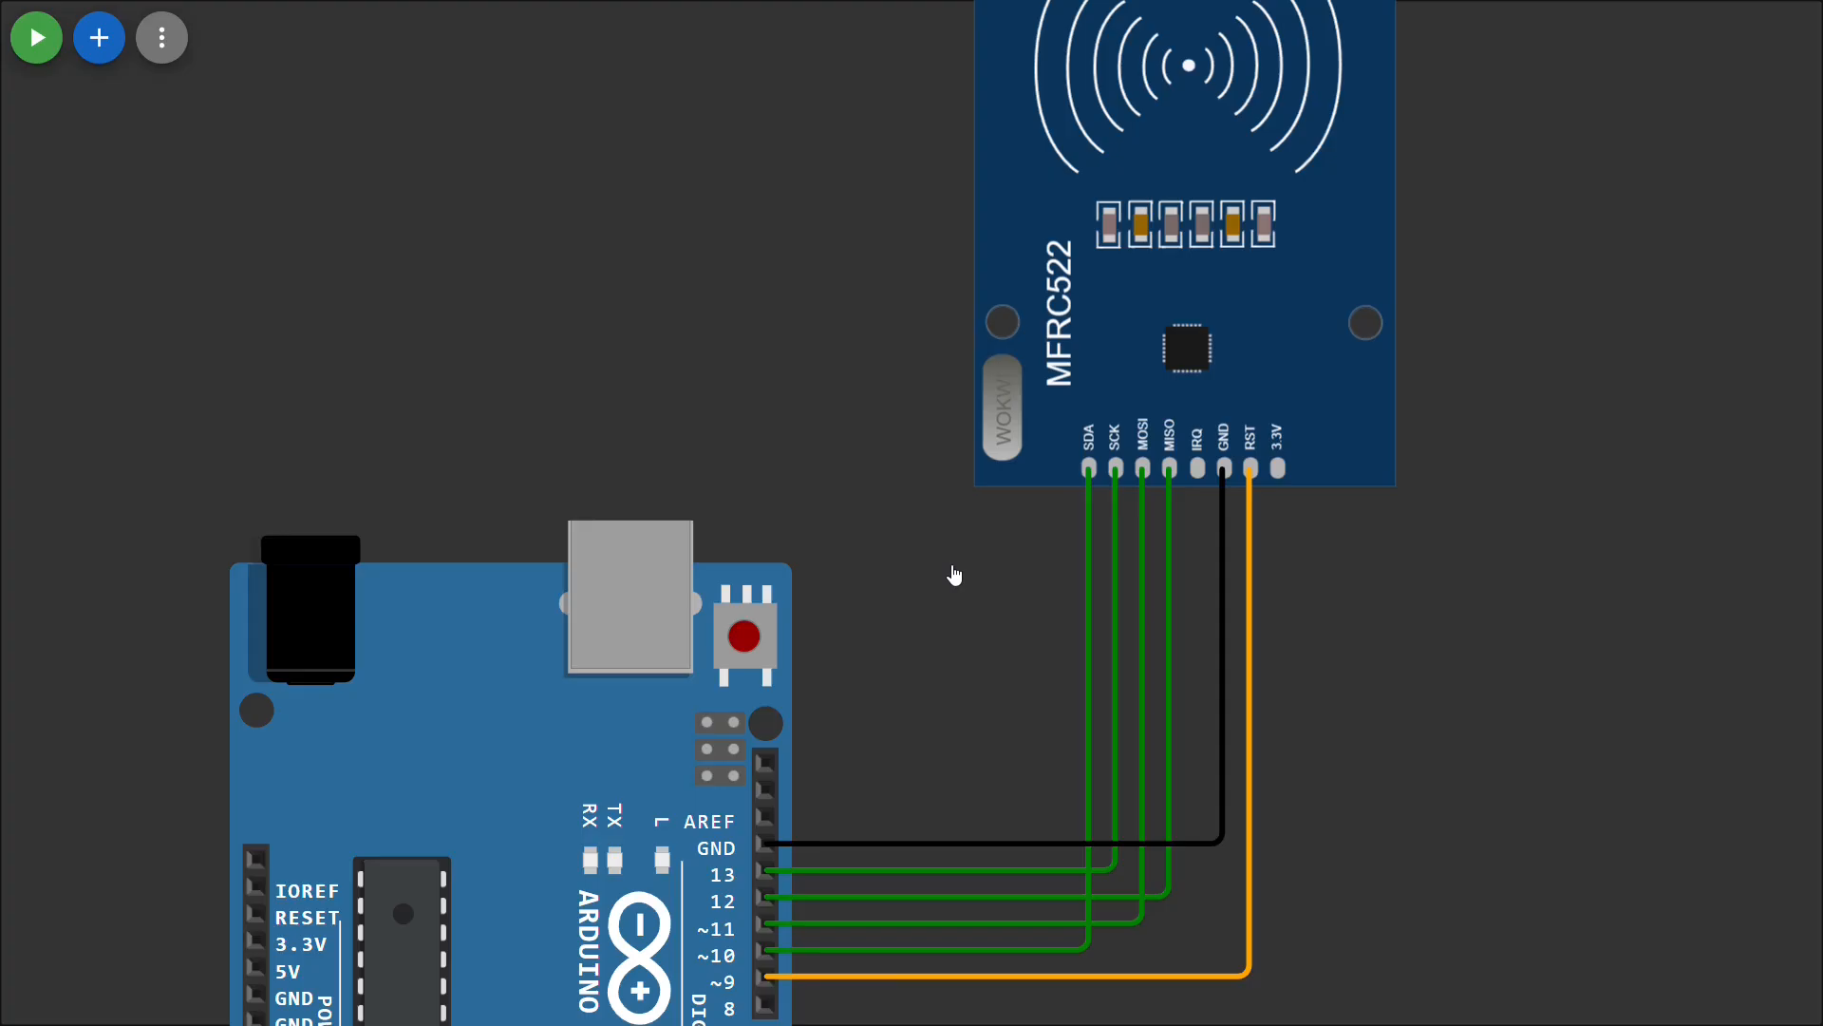
pyautogui.scroll(-1, 955, 575)
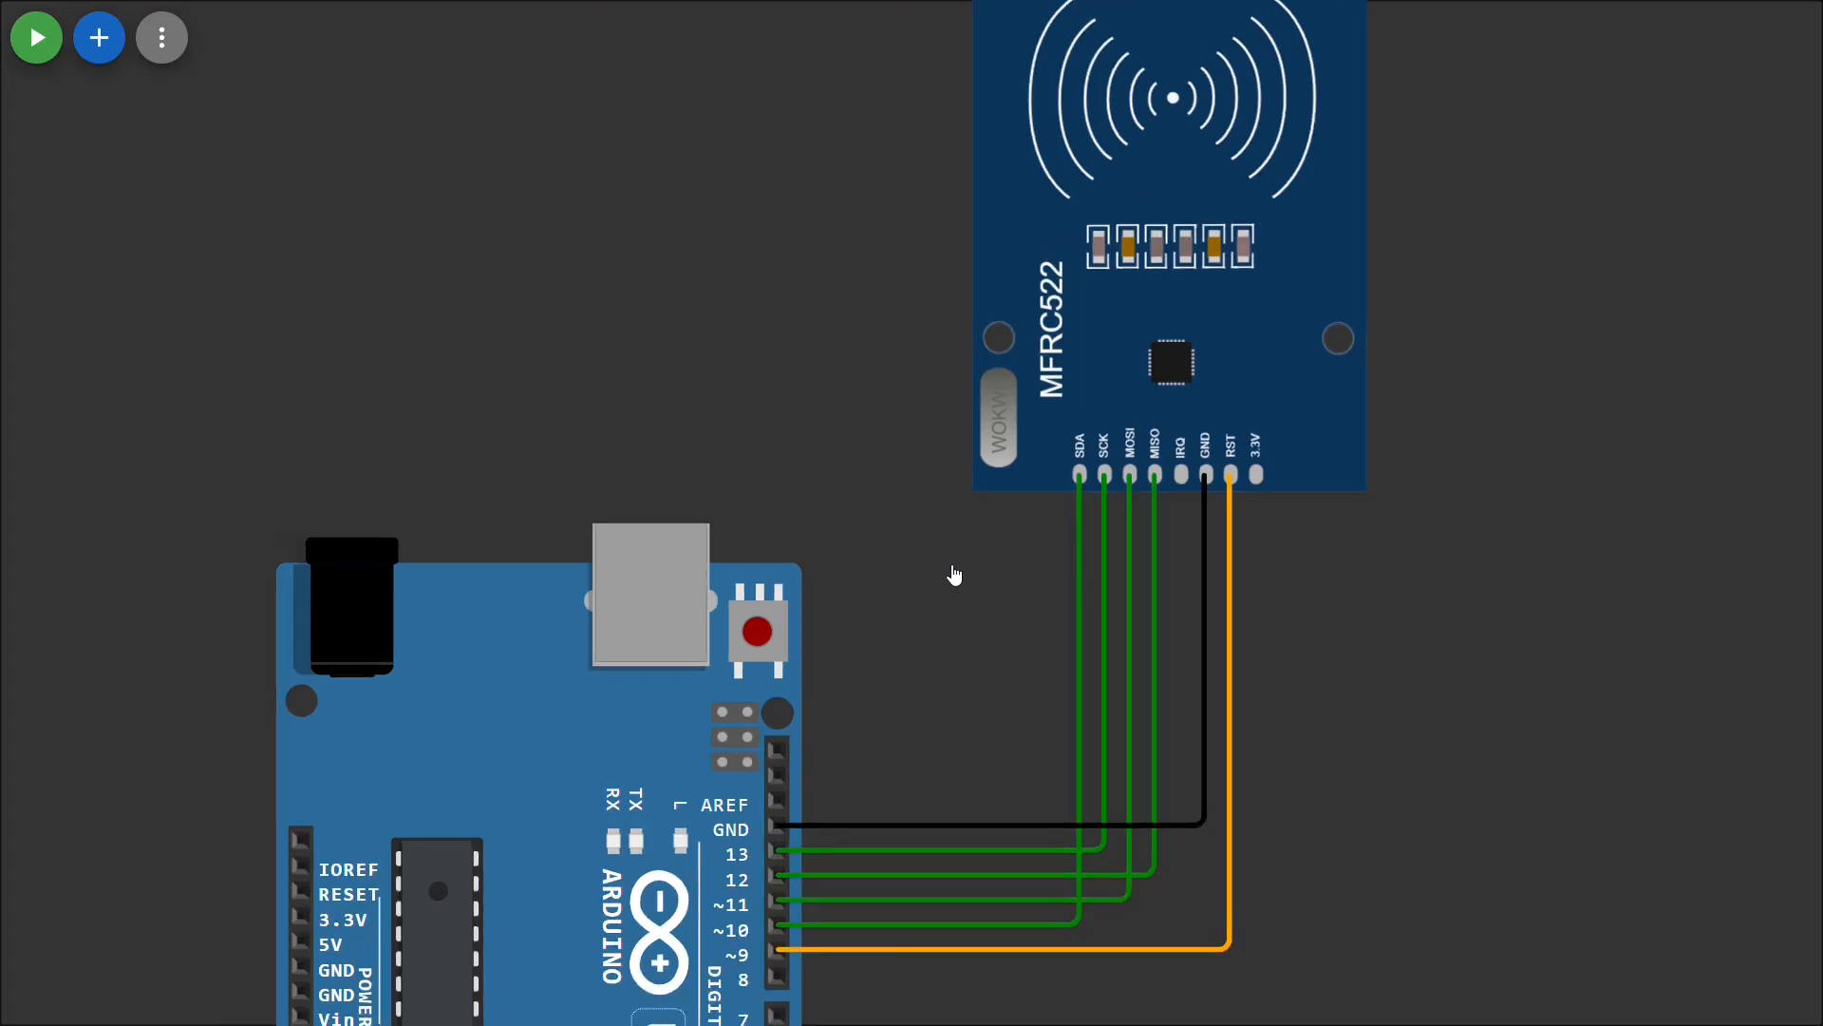
pyautogui.scroll(-1, 954, 574)
pyautogui.scroll(-1, 955, 575)
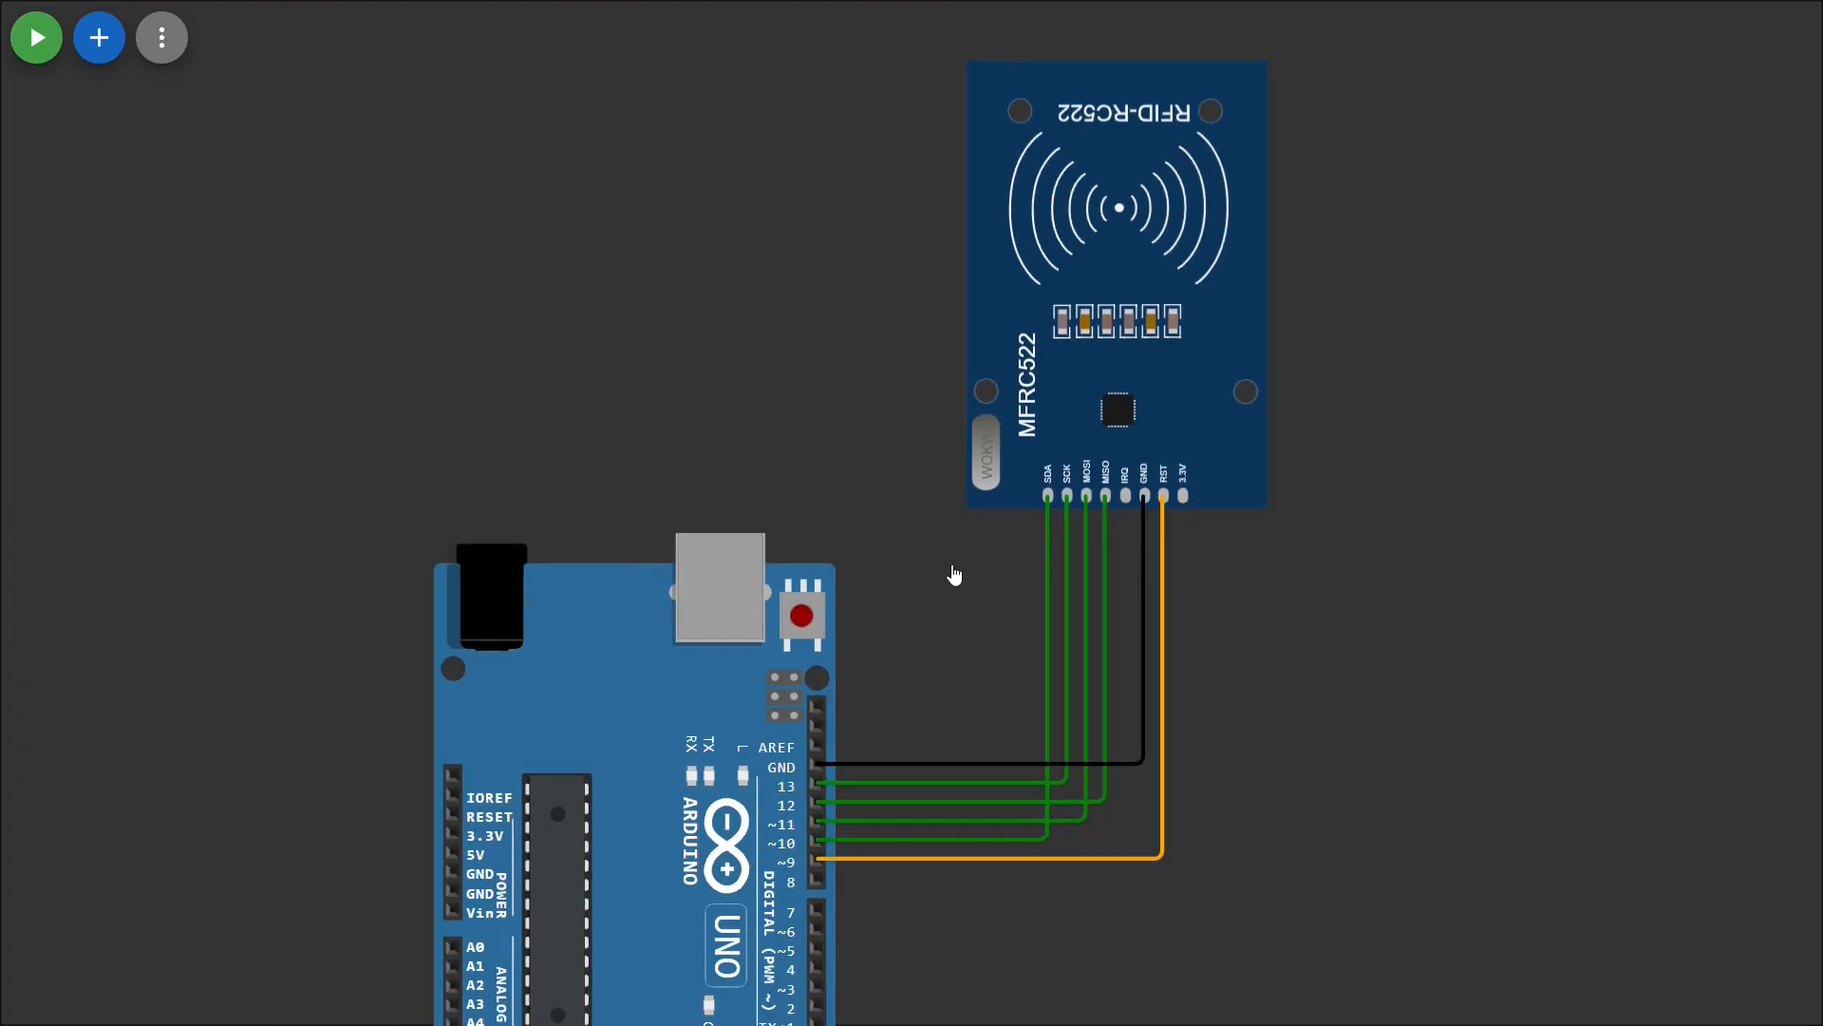
pyautogui.scroll(-1, 954, 575)
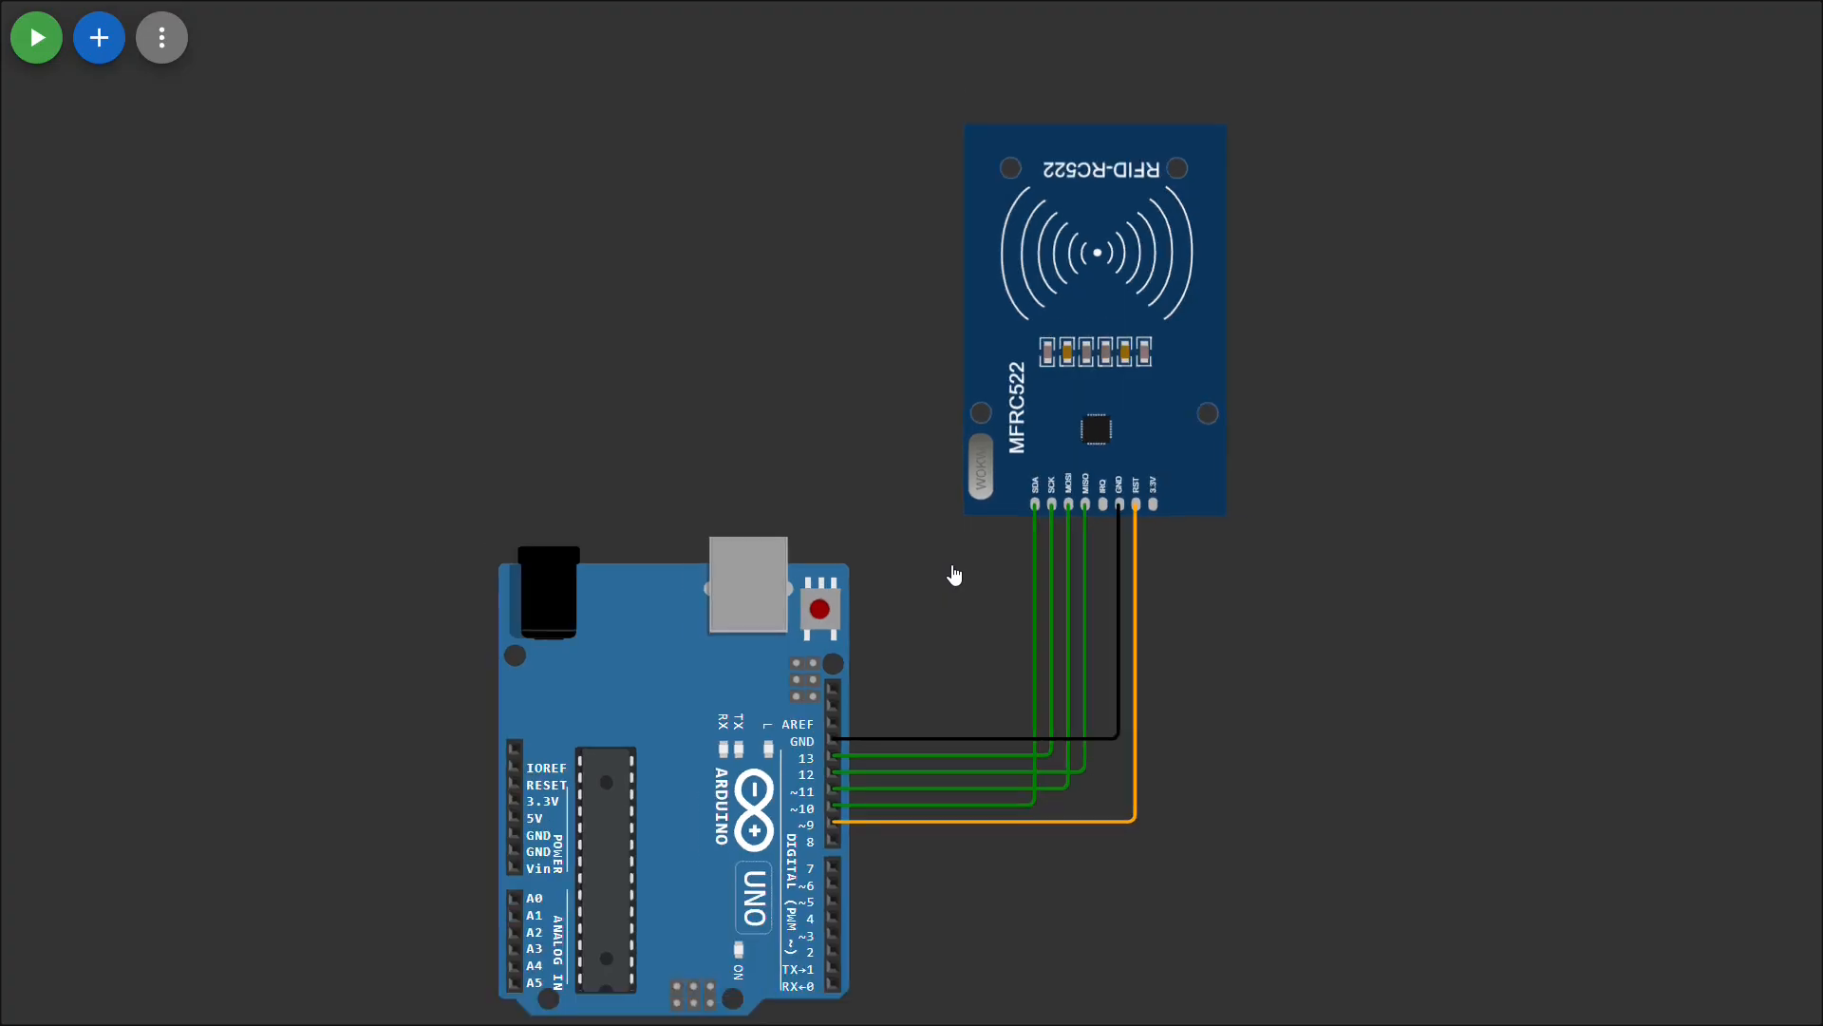
pyautogui.scroll(-1, 954, 575)
pyautogui.moveTo(954, 575); pyautogui.dragTo(997, 488)
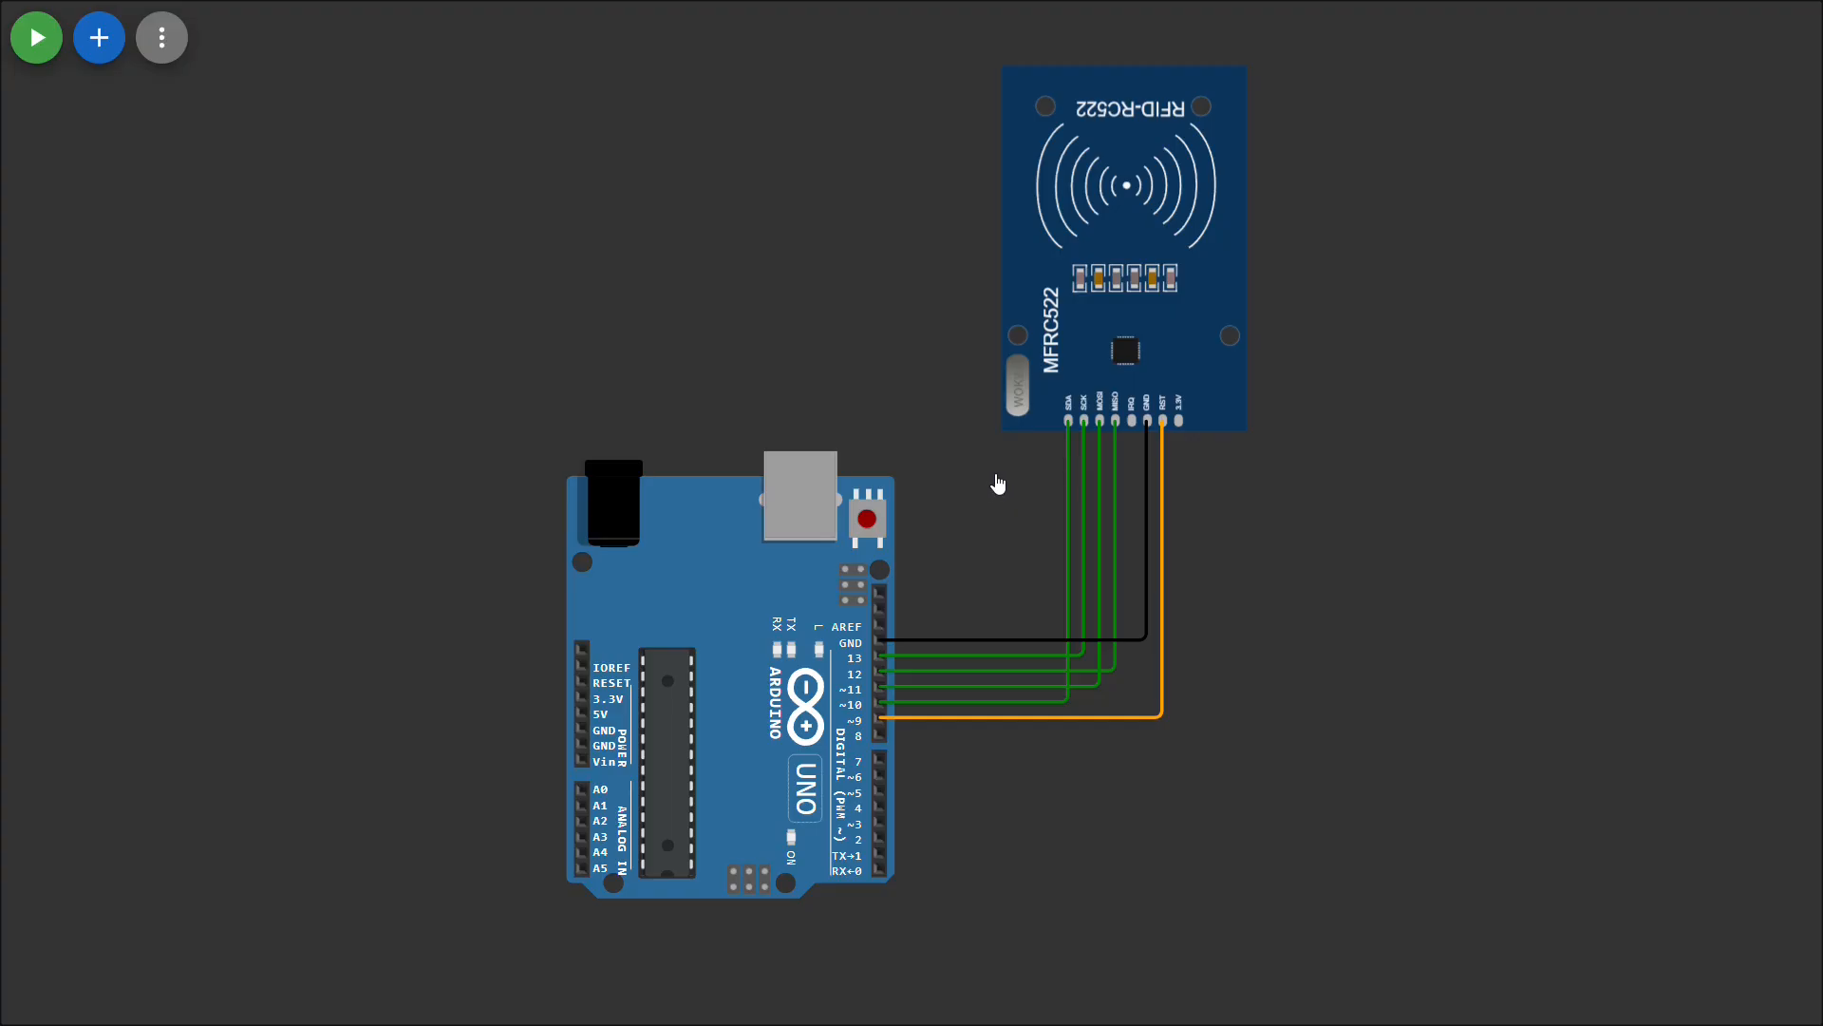
pyautogui.scroll(1, 998, 484)
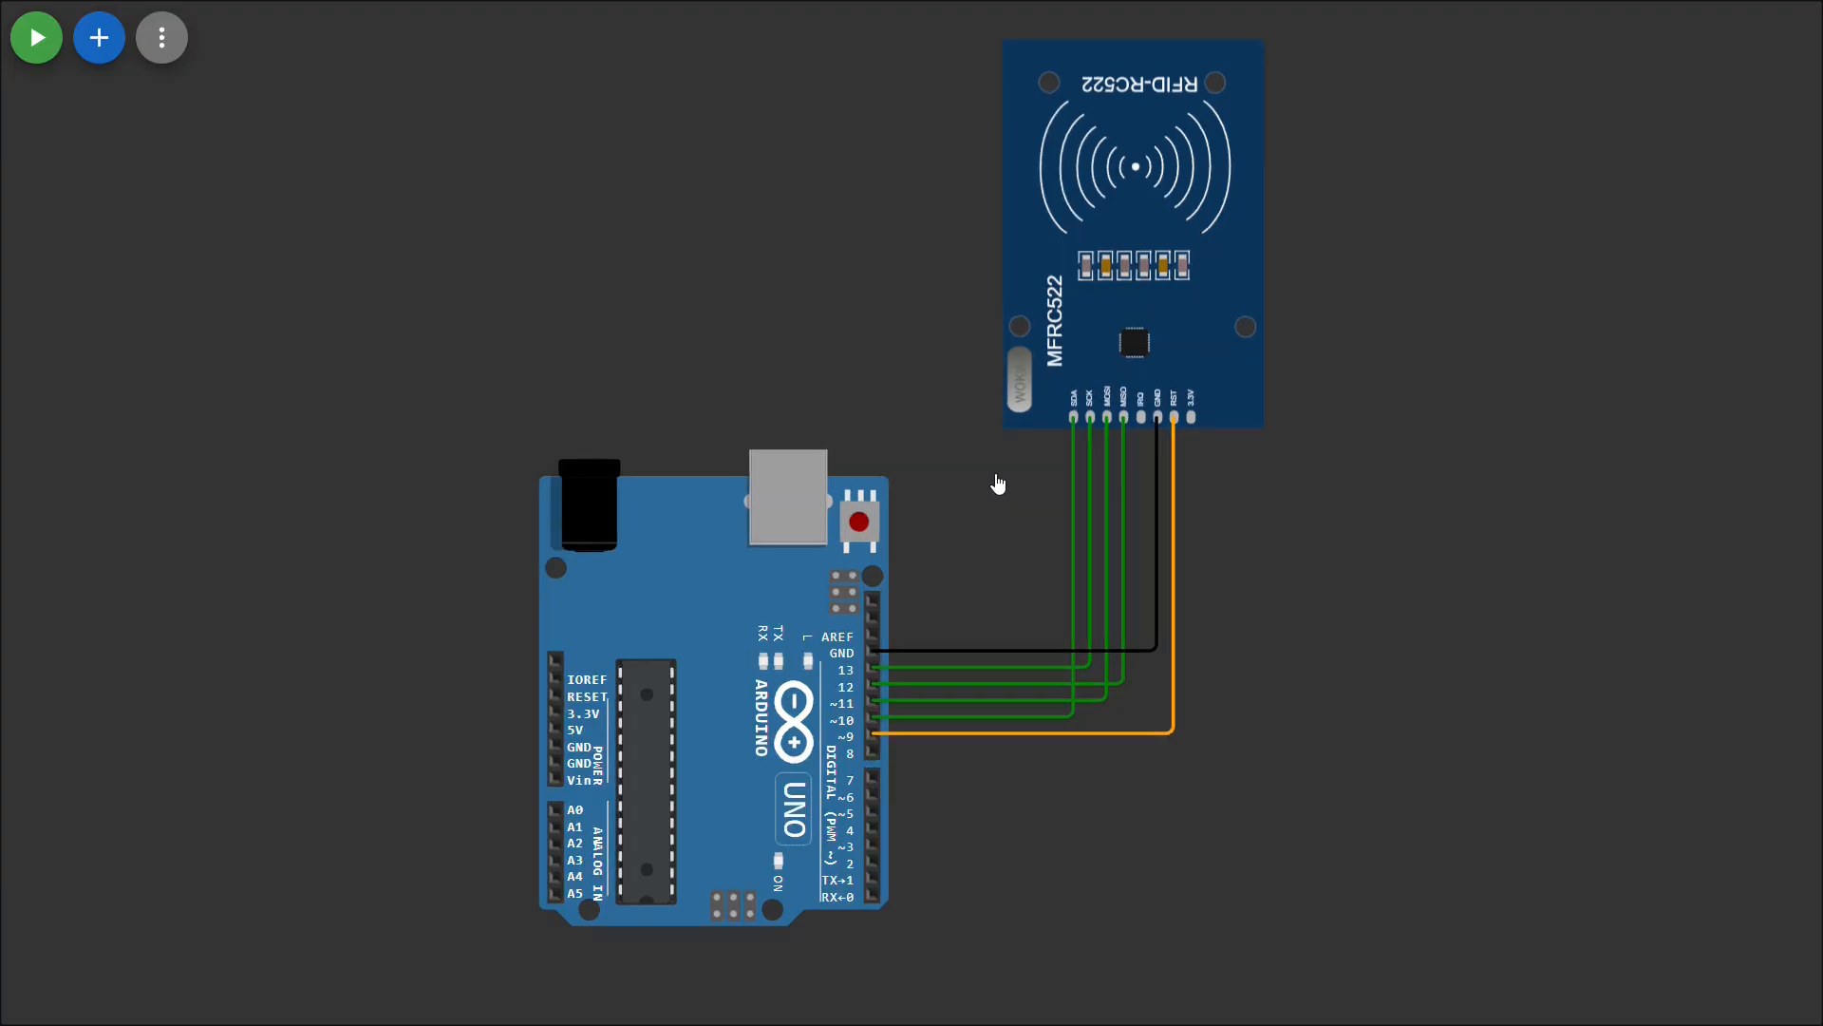
pyautogui.scroll(1, 998, 485)
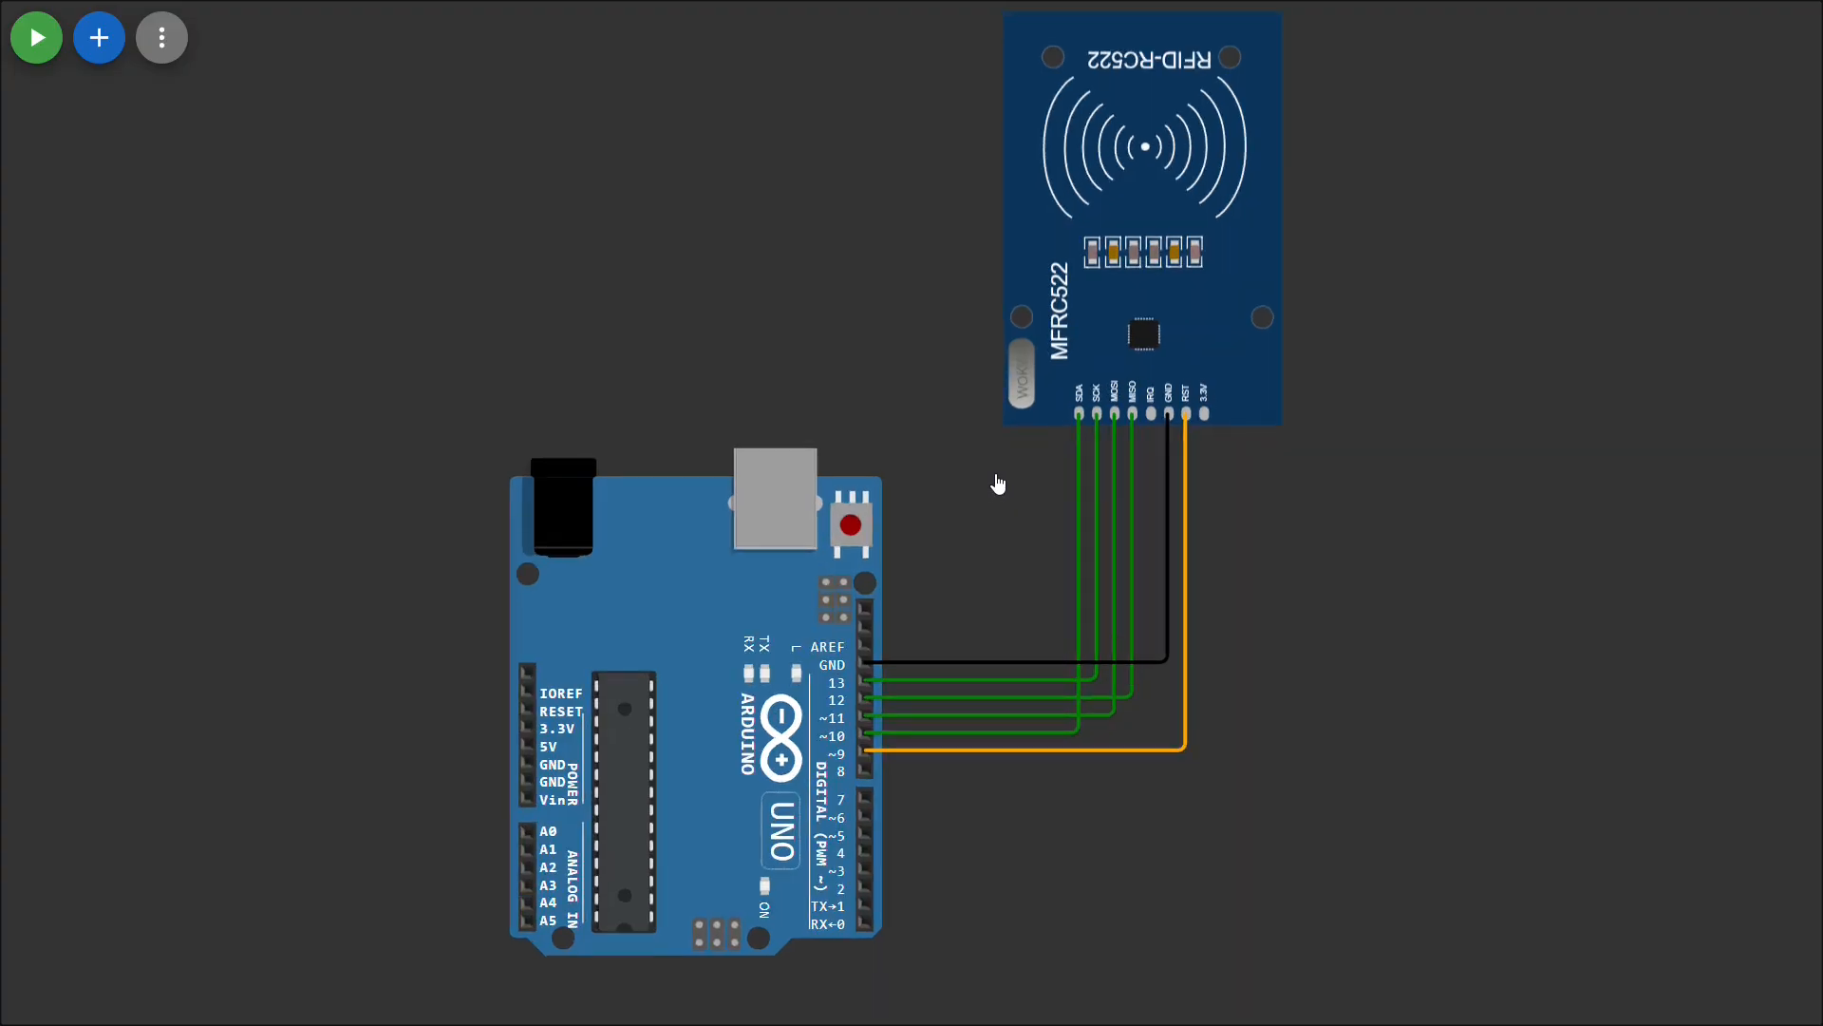
pyautogui.scroll(-1, 998, 484)
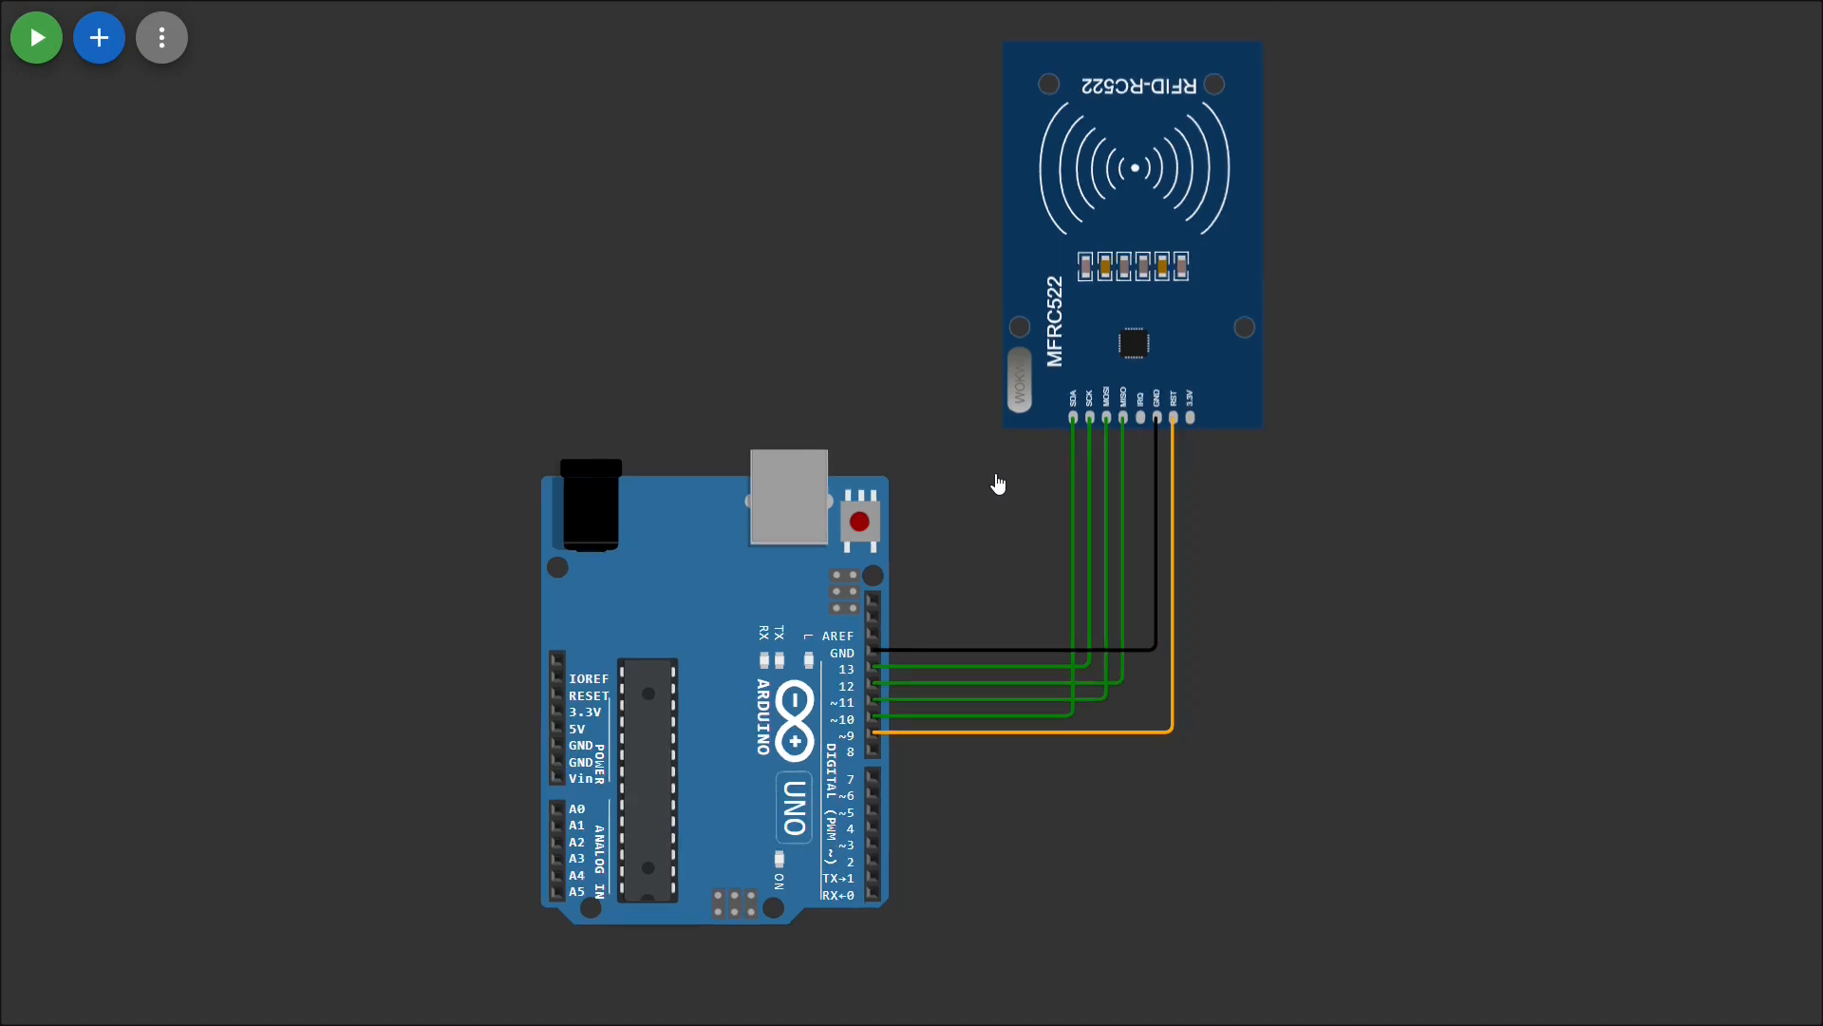
pyautogui.scroll(-1, 998, 484)
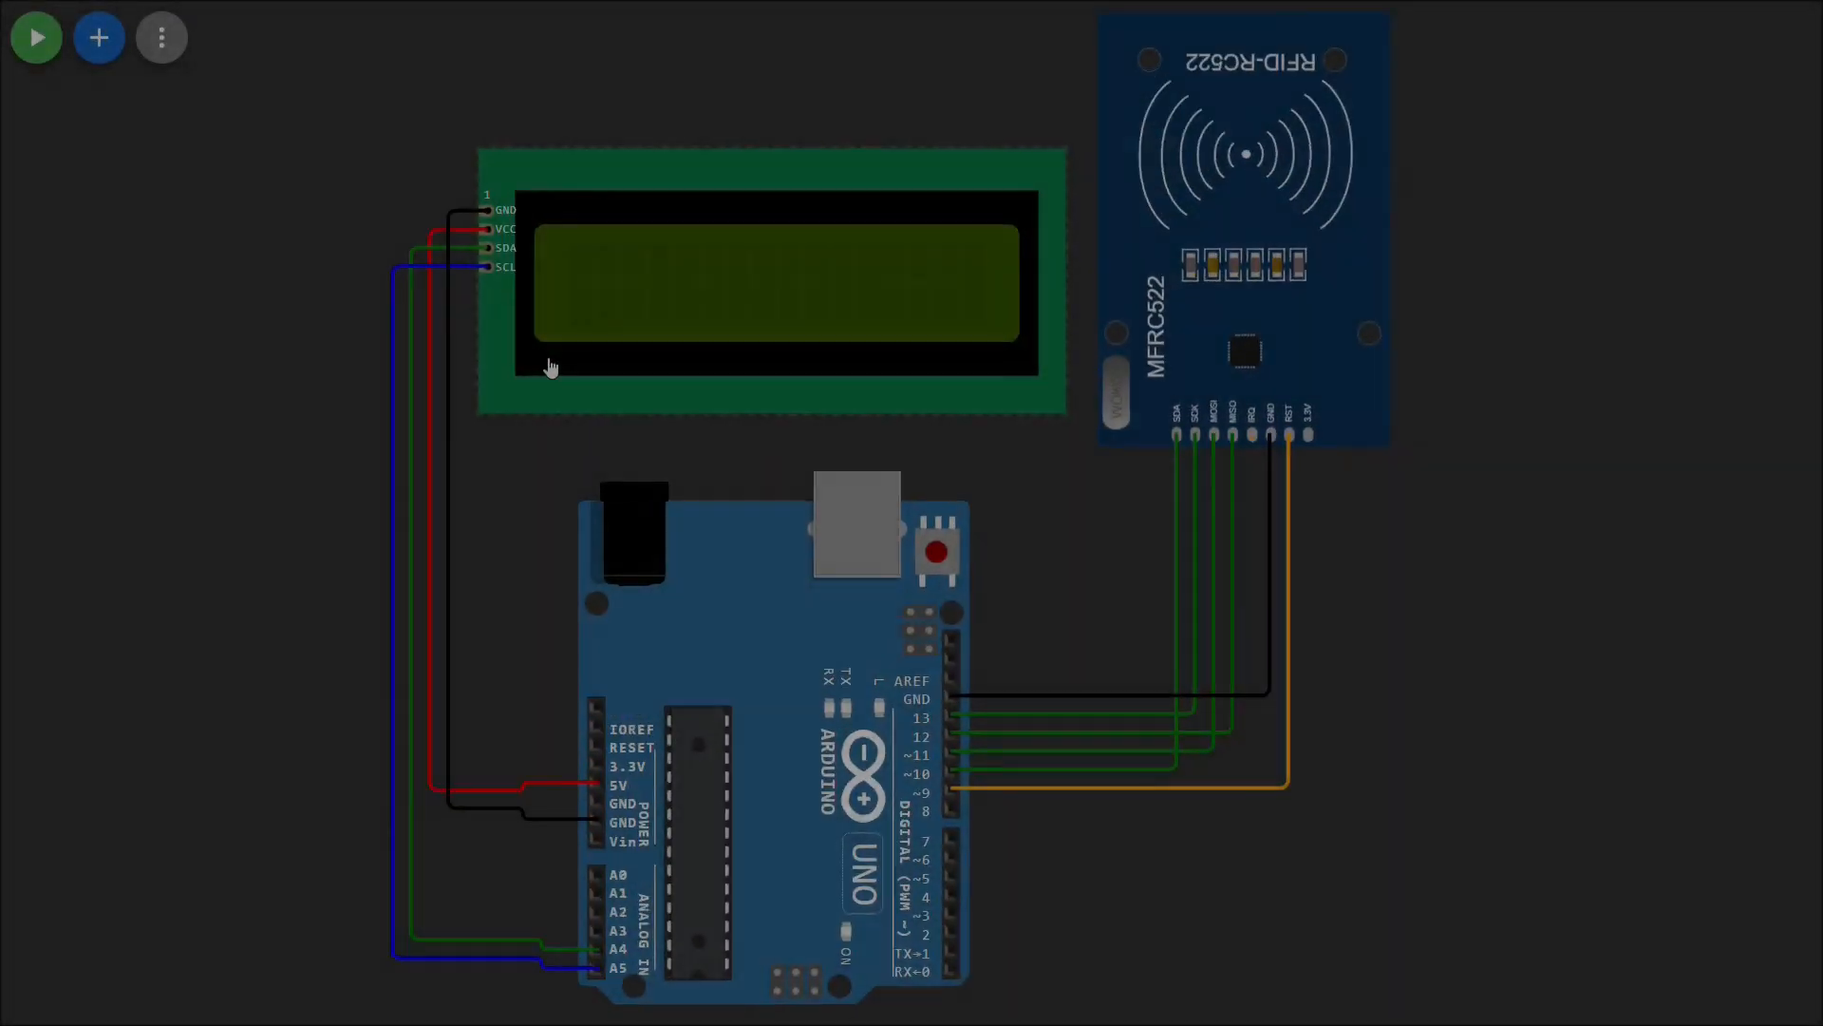
# Step: Examine the LCD module and its GND, VCC, SDA and SCL pins up close
pyautogui.scroll(3, 551, 367)
pyautogui.moveTo(546, 366); pyautogui.dragTo(565, 401)
pyautogui.moveTo(513, 612); pyautogui.dragTo(478, 669)
pyautogui.moveTo(661, 381); pyautogui.dragTo(607, 353)
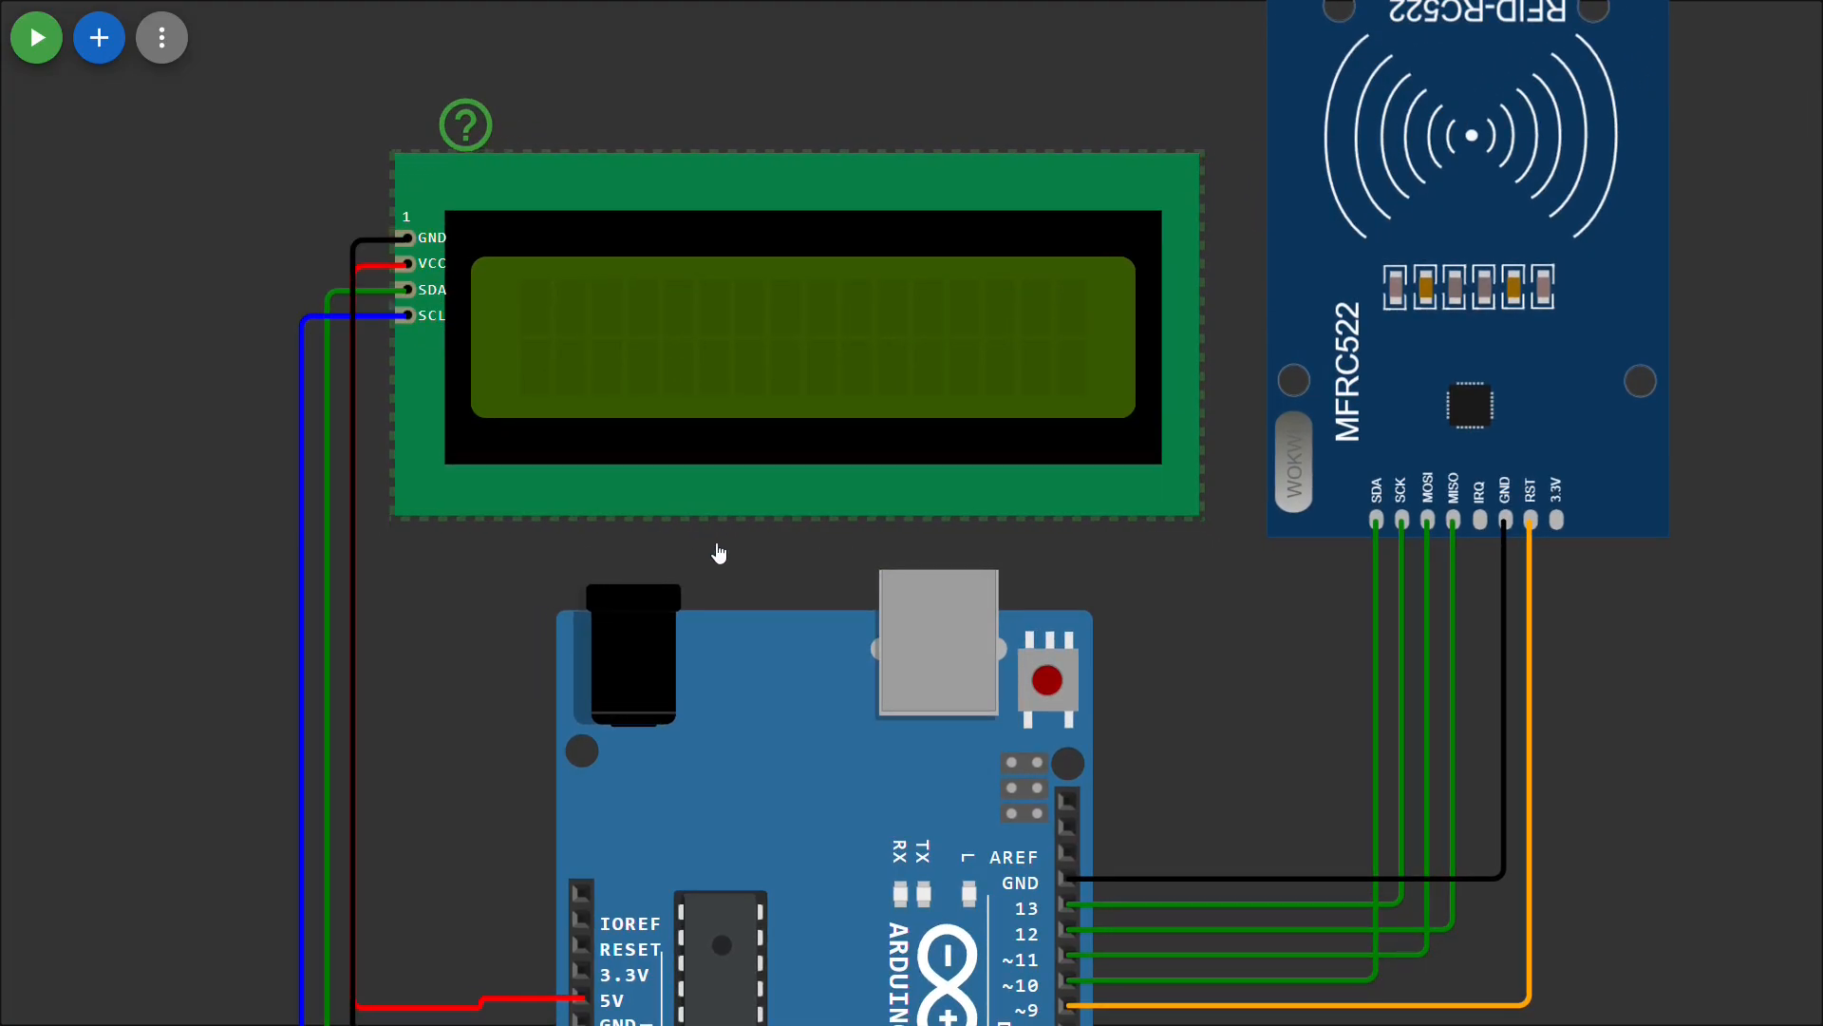
pyautogui.moveTo(724, 553); pyautogui.dragTo(735, 555)
pyautogui.scroll(1, 735, 555)
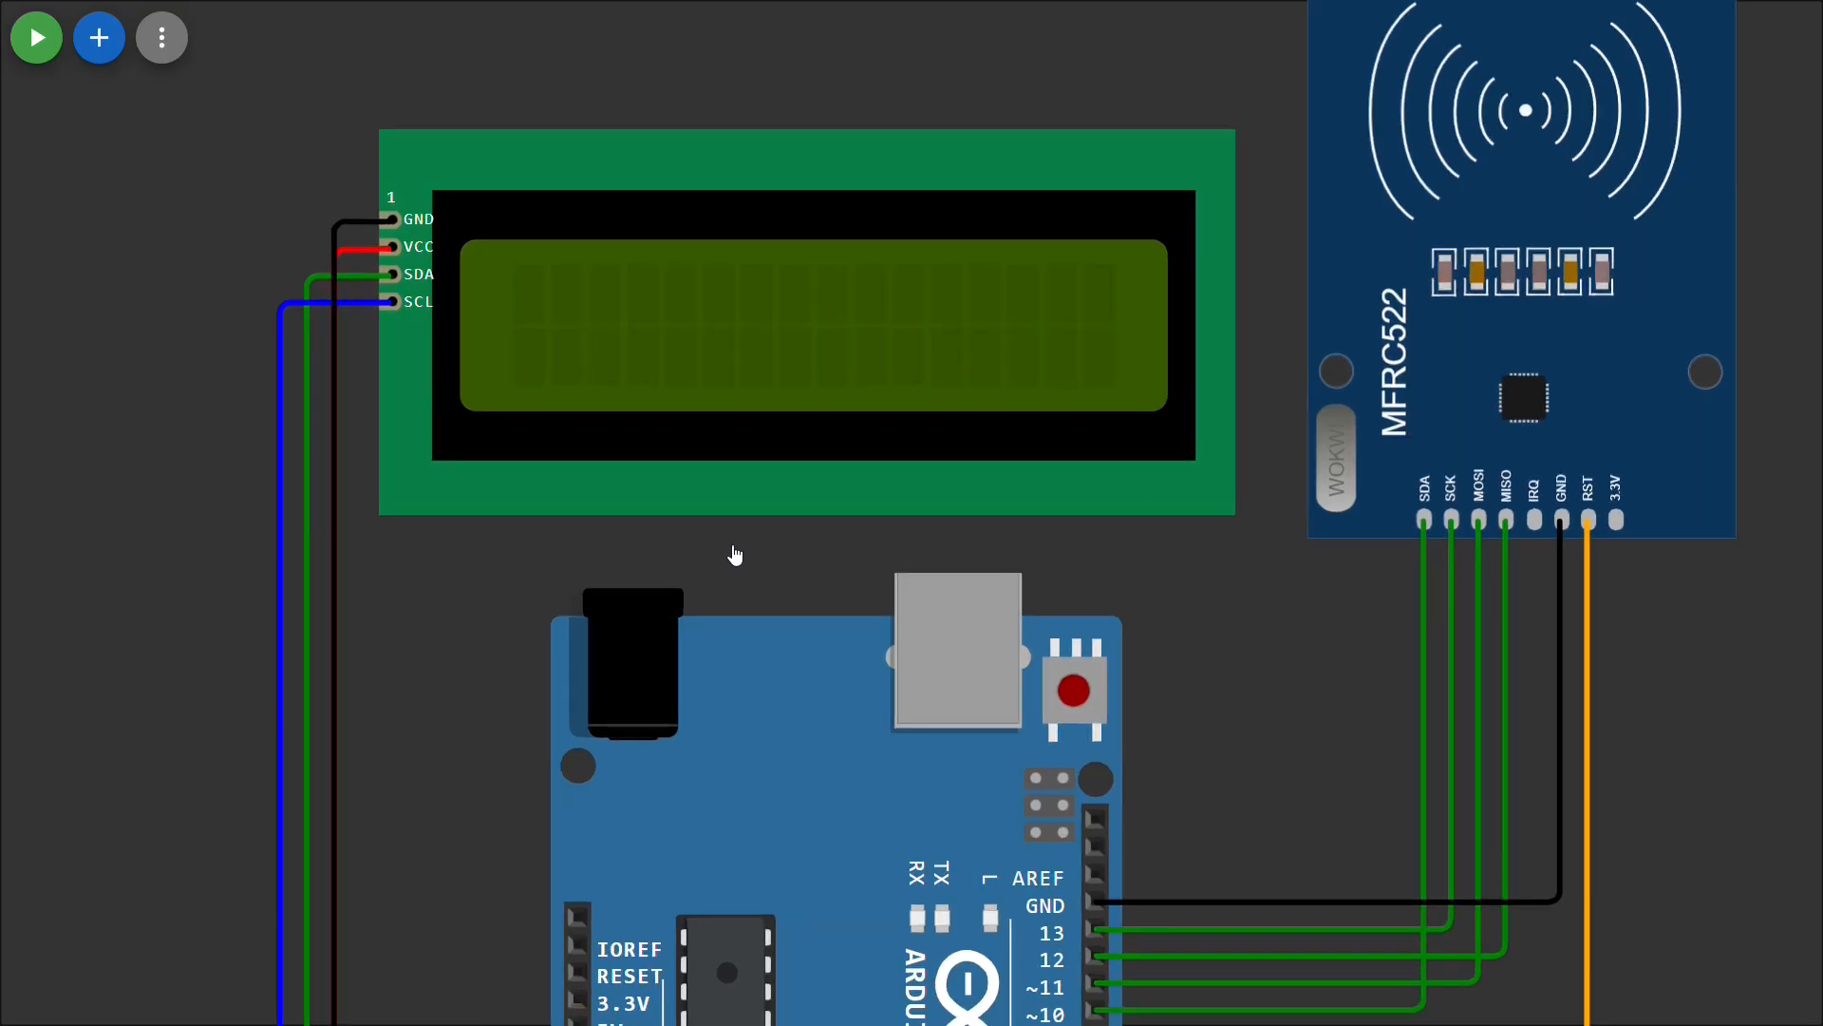
pyautogui.scroll(1, 737, 553)
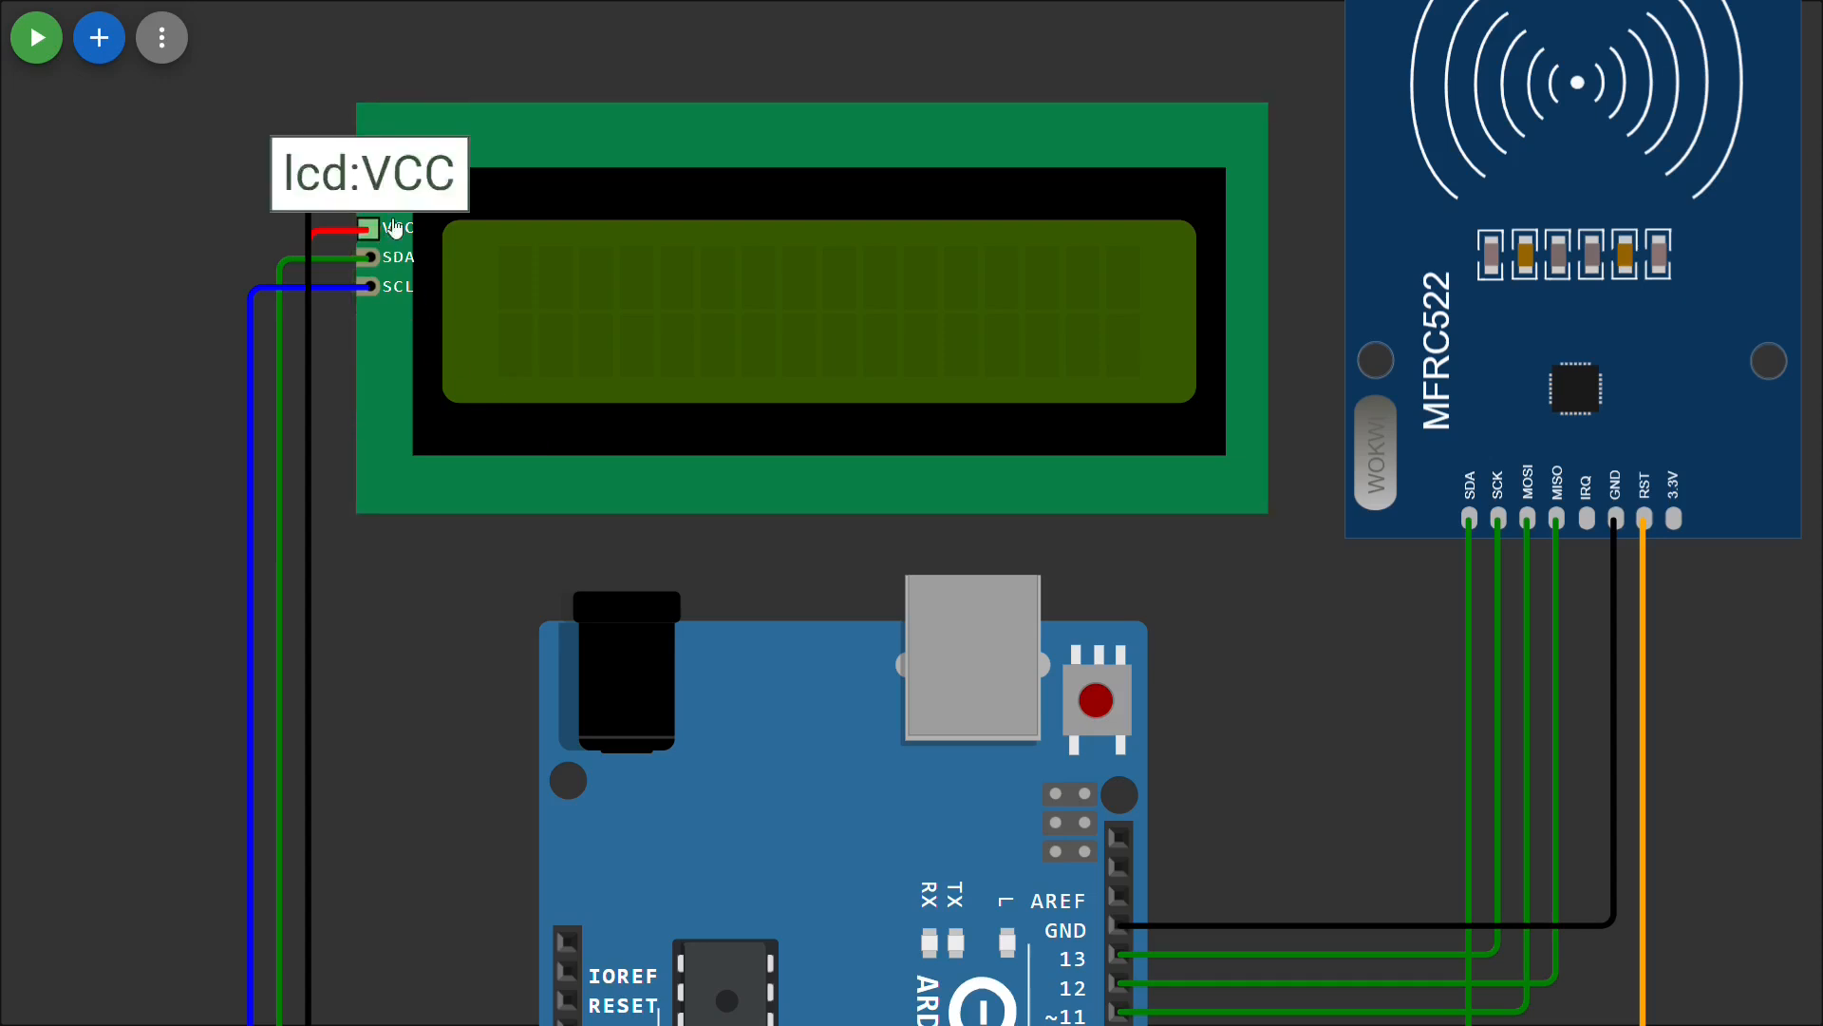
pyautogui.click(395, 273)
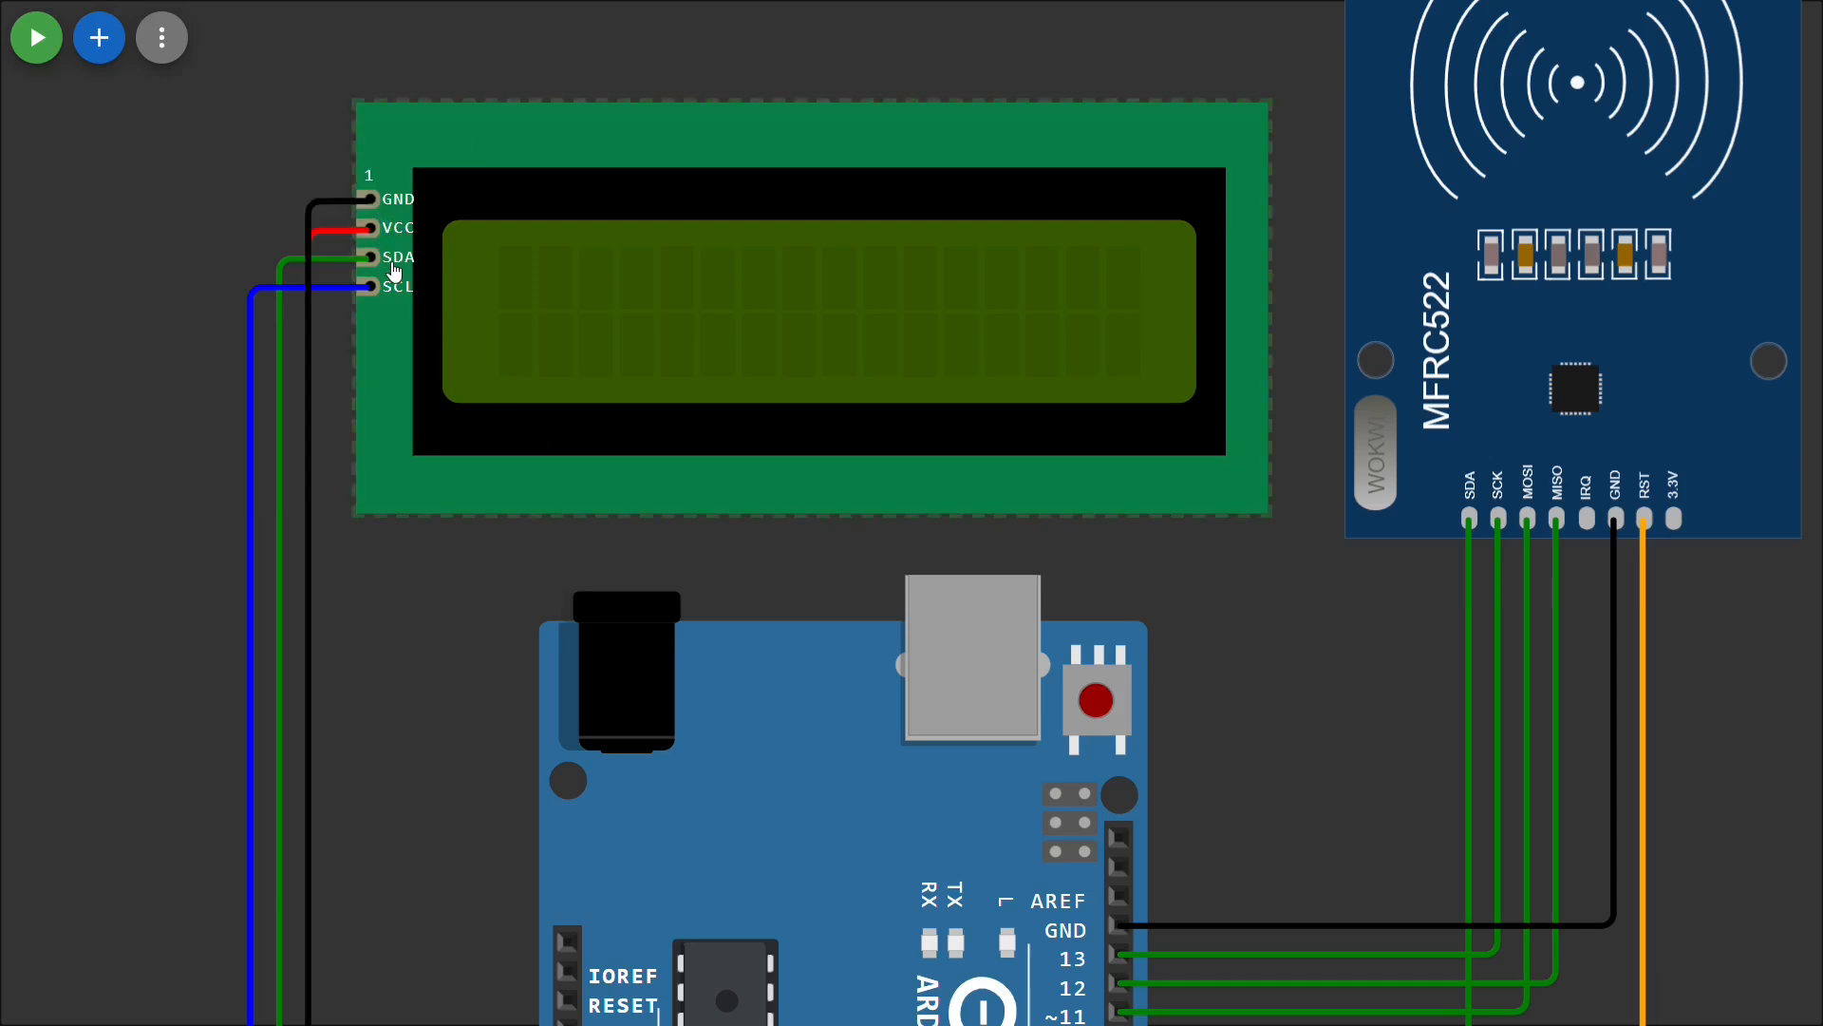
# Step: Trace the LCD's four wires down to the Arduino Uno's power and analog headers, and review the whole circuit
pyautogui.scroll(-1, 424, 532)
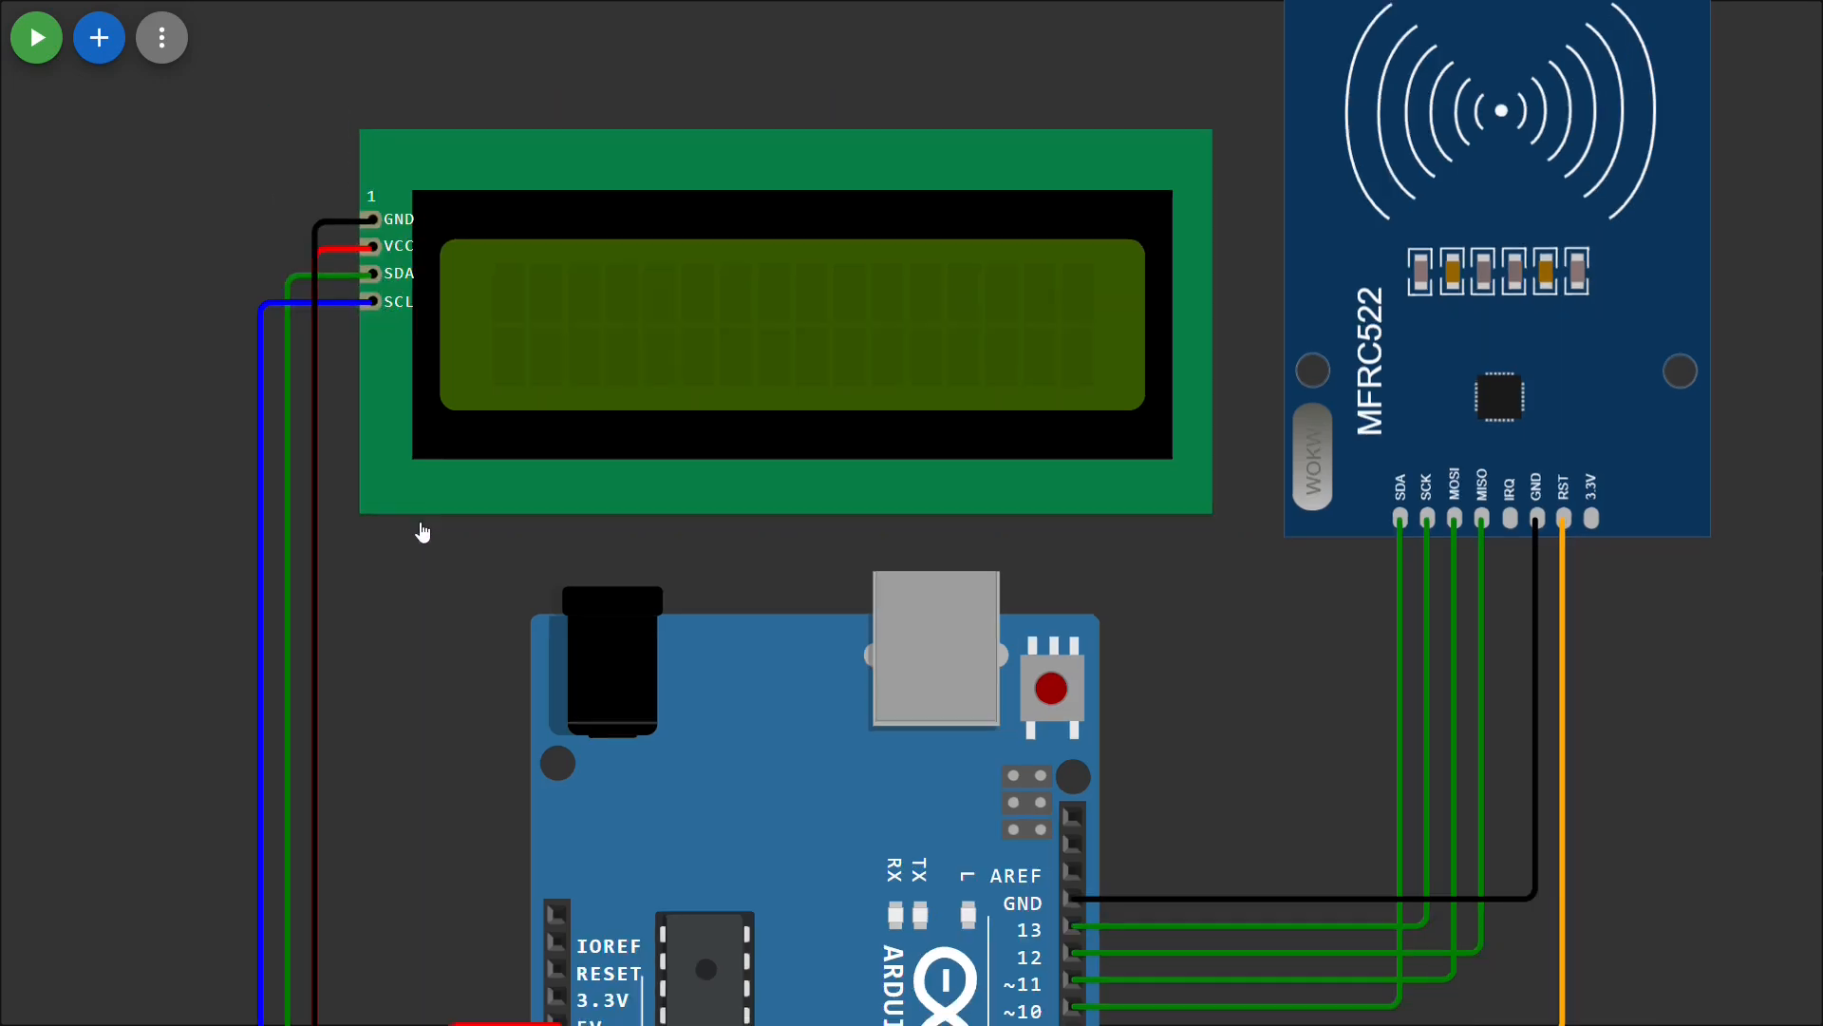
pyautogui.scroll(-4, 431, 553)
pyautogui.moveTo(443, 440); pyautogui.dragTo(504, 350)
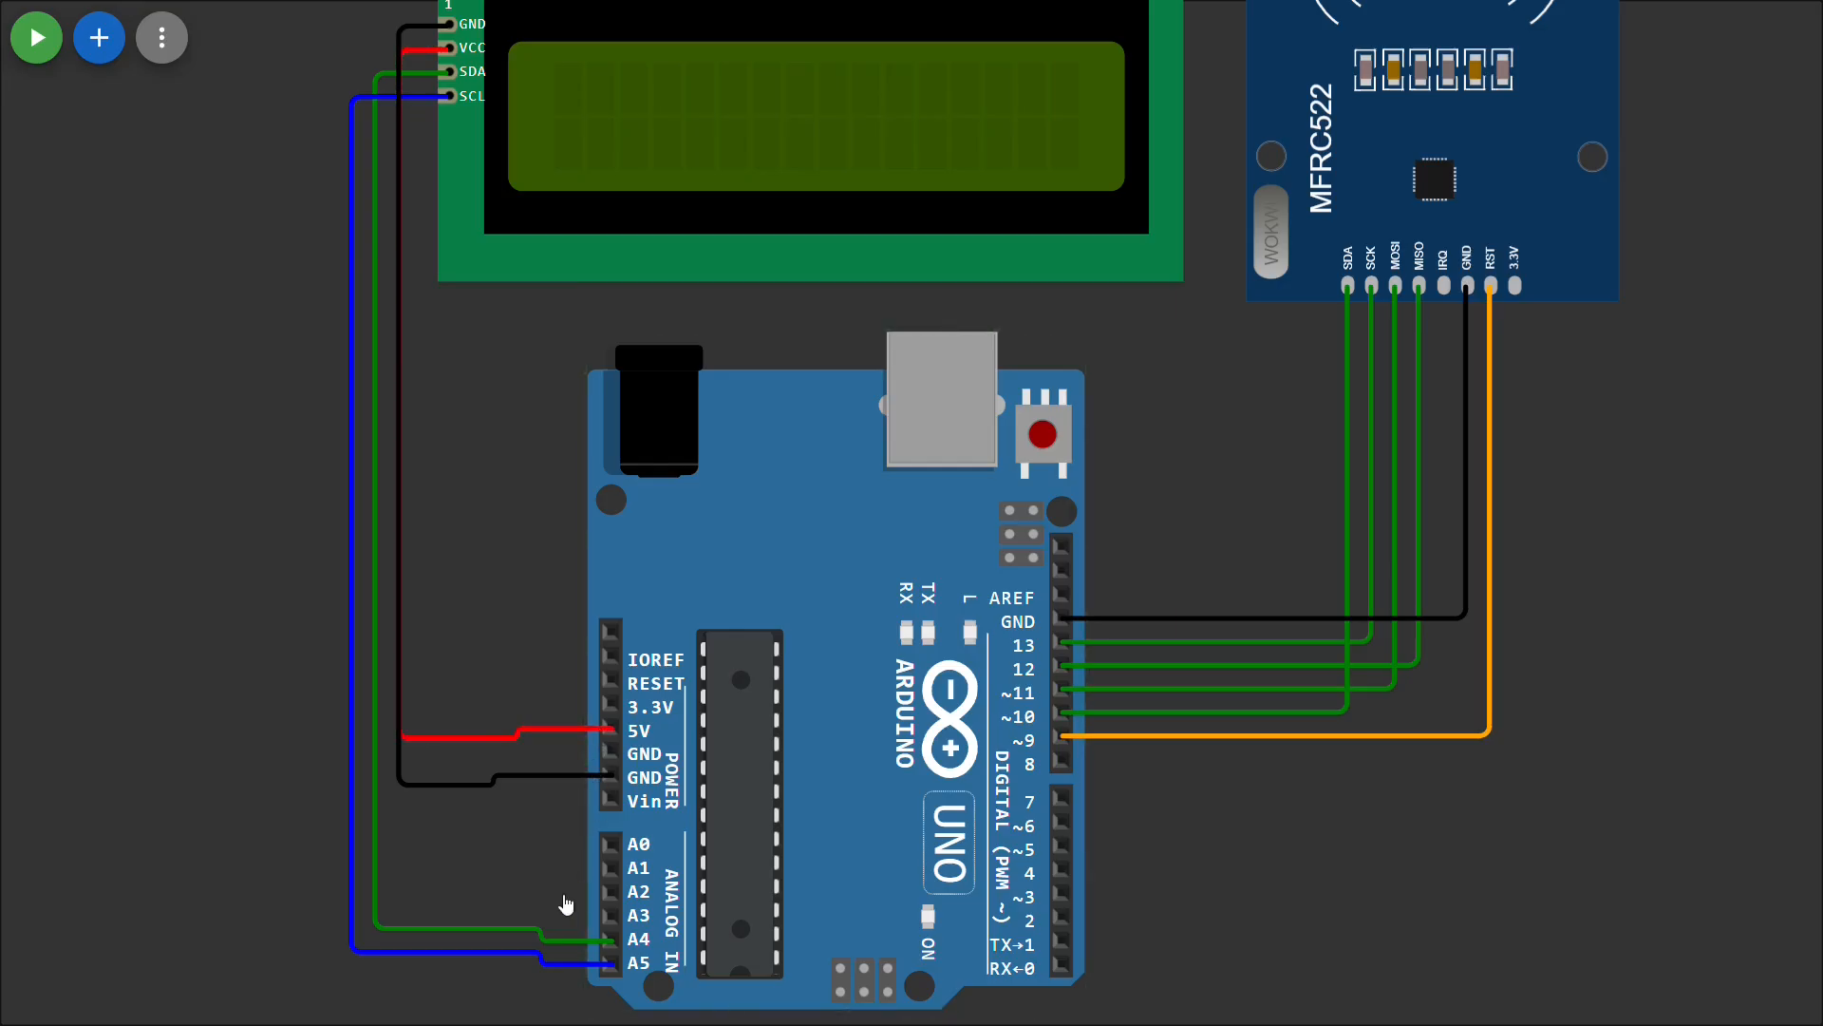
pyautogui.scroll(-2, 529, 732)
pyautogui.scroll(-5, 531, 728)
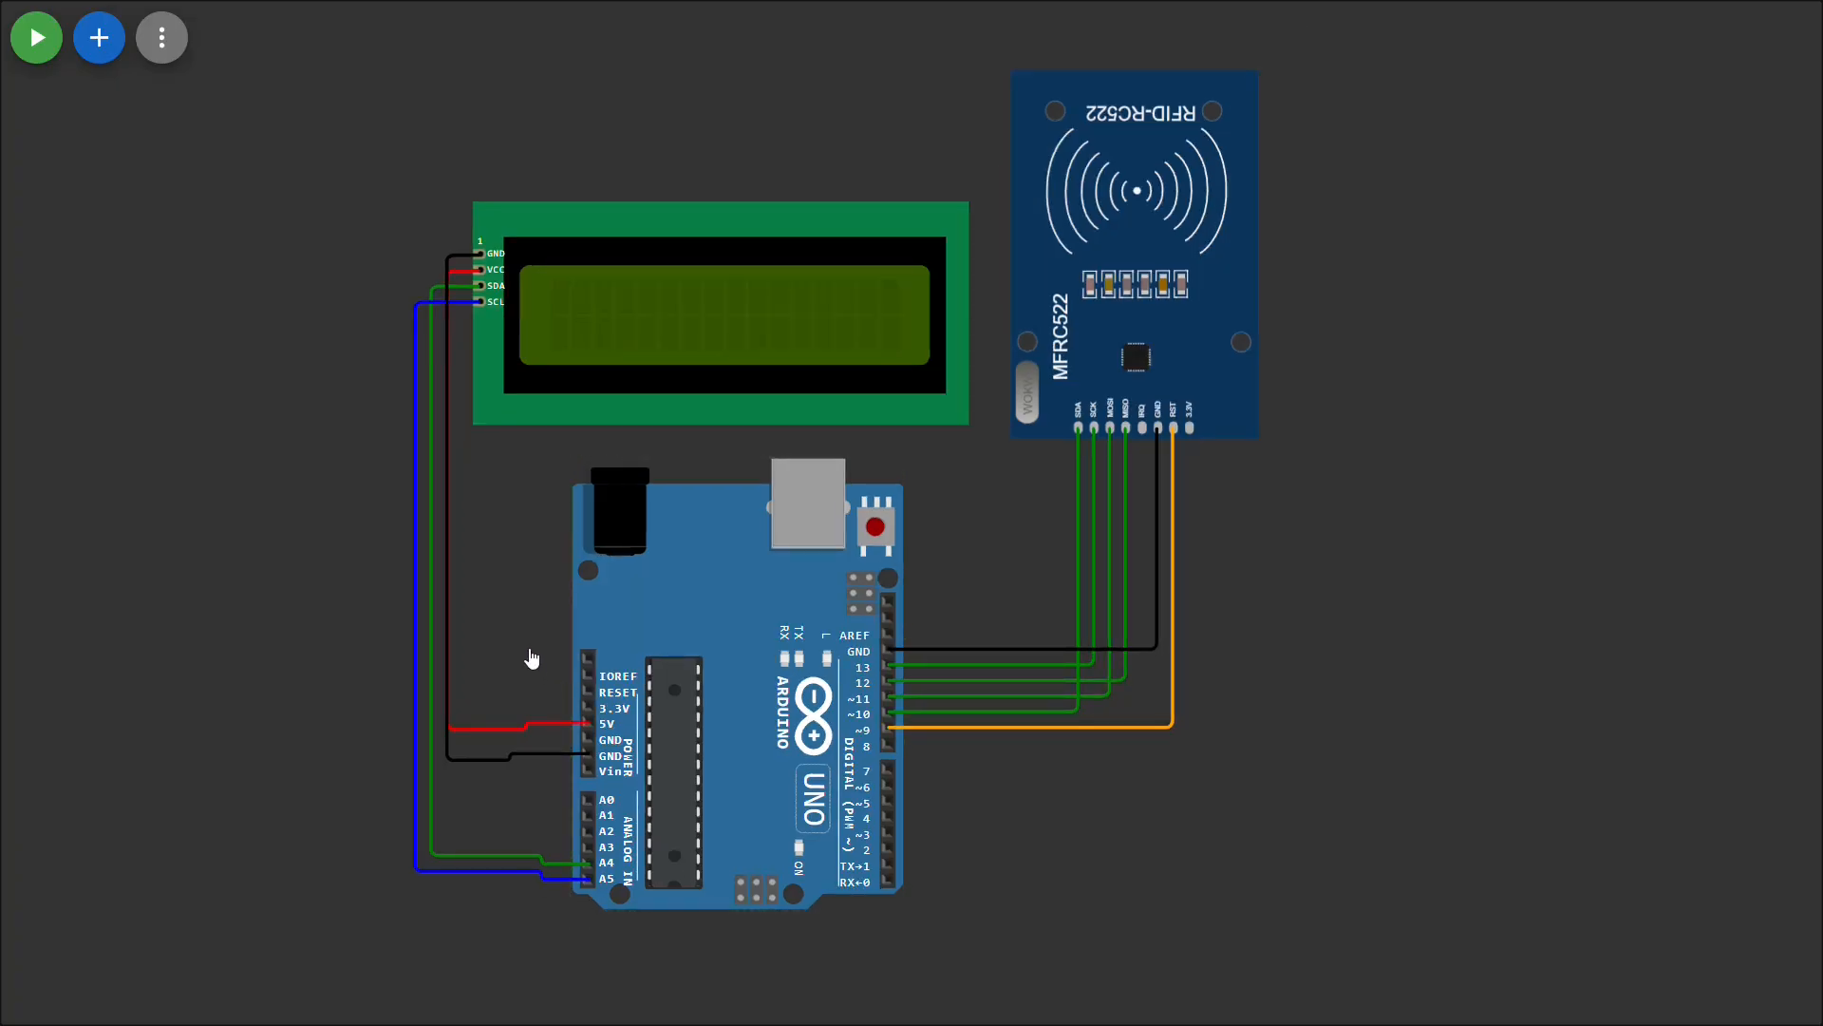
pyautogui.scroll(3, 665, 627)
pyautogui.scroll(3, 634, 655)
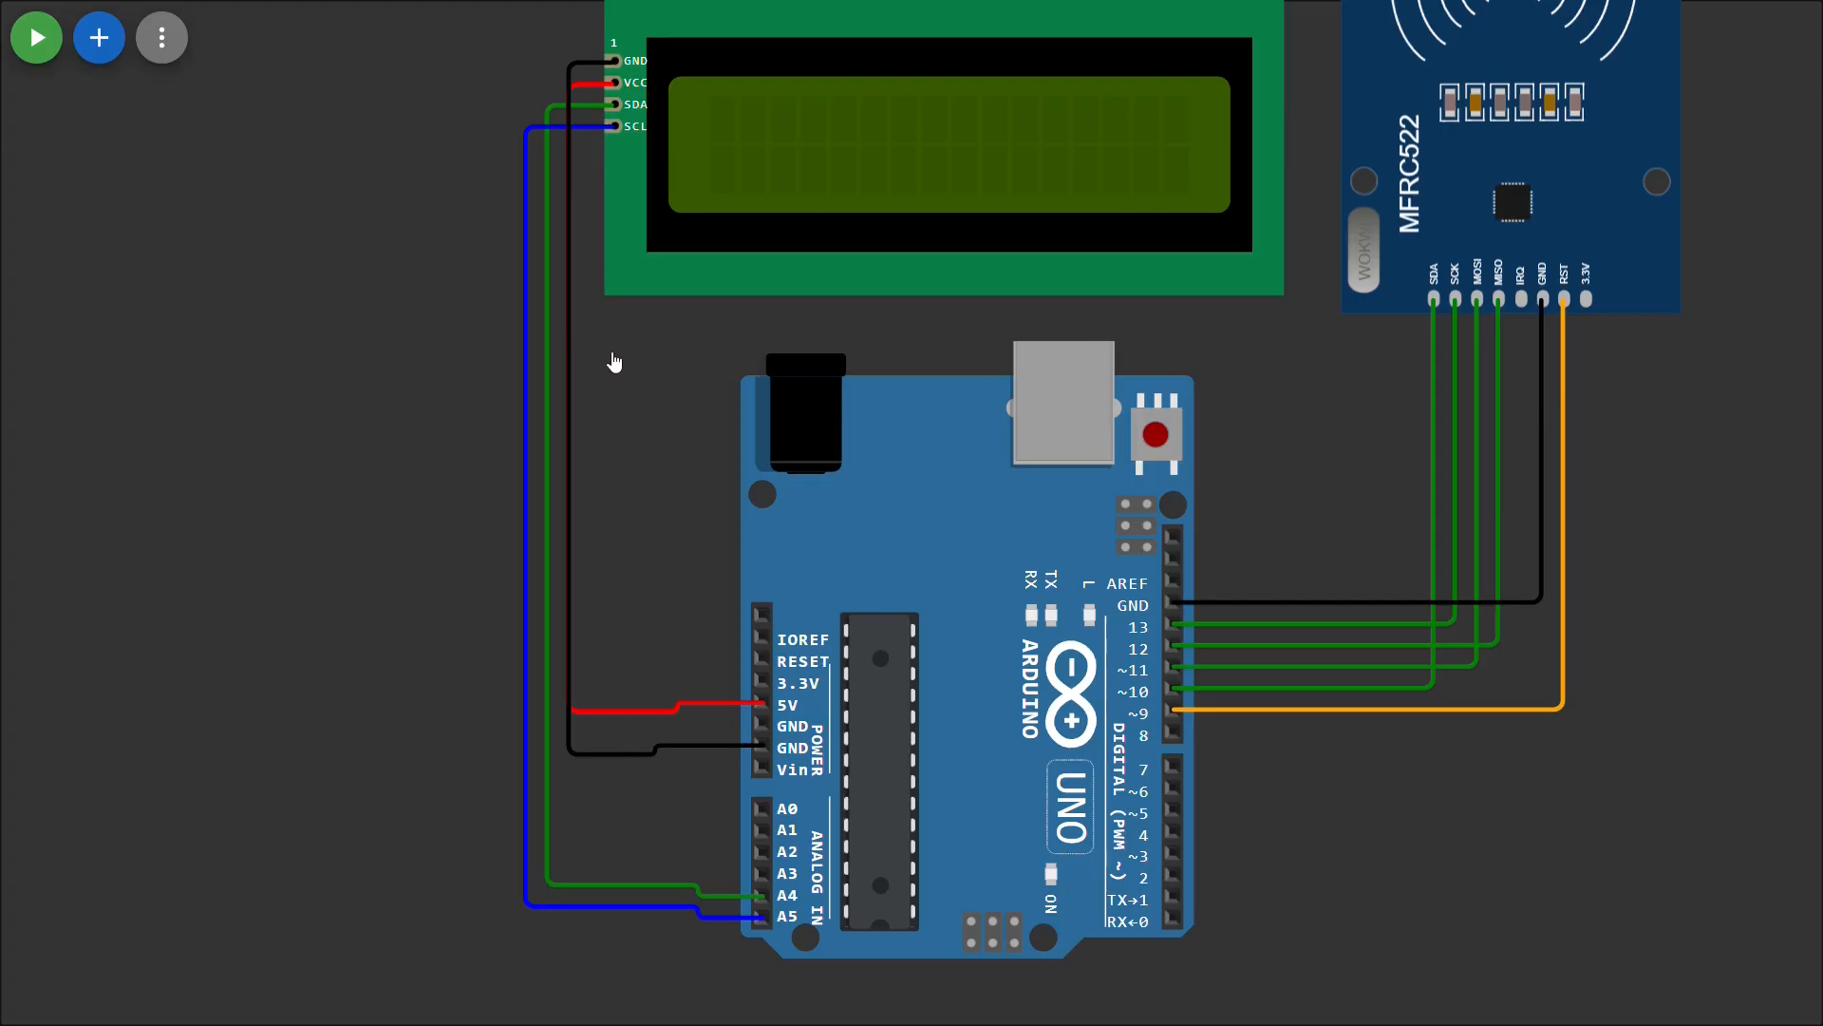
pyautogui.scroll(-1, 684, 452)
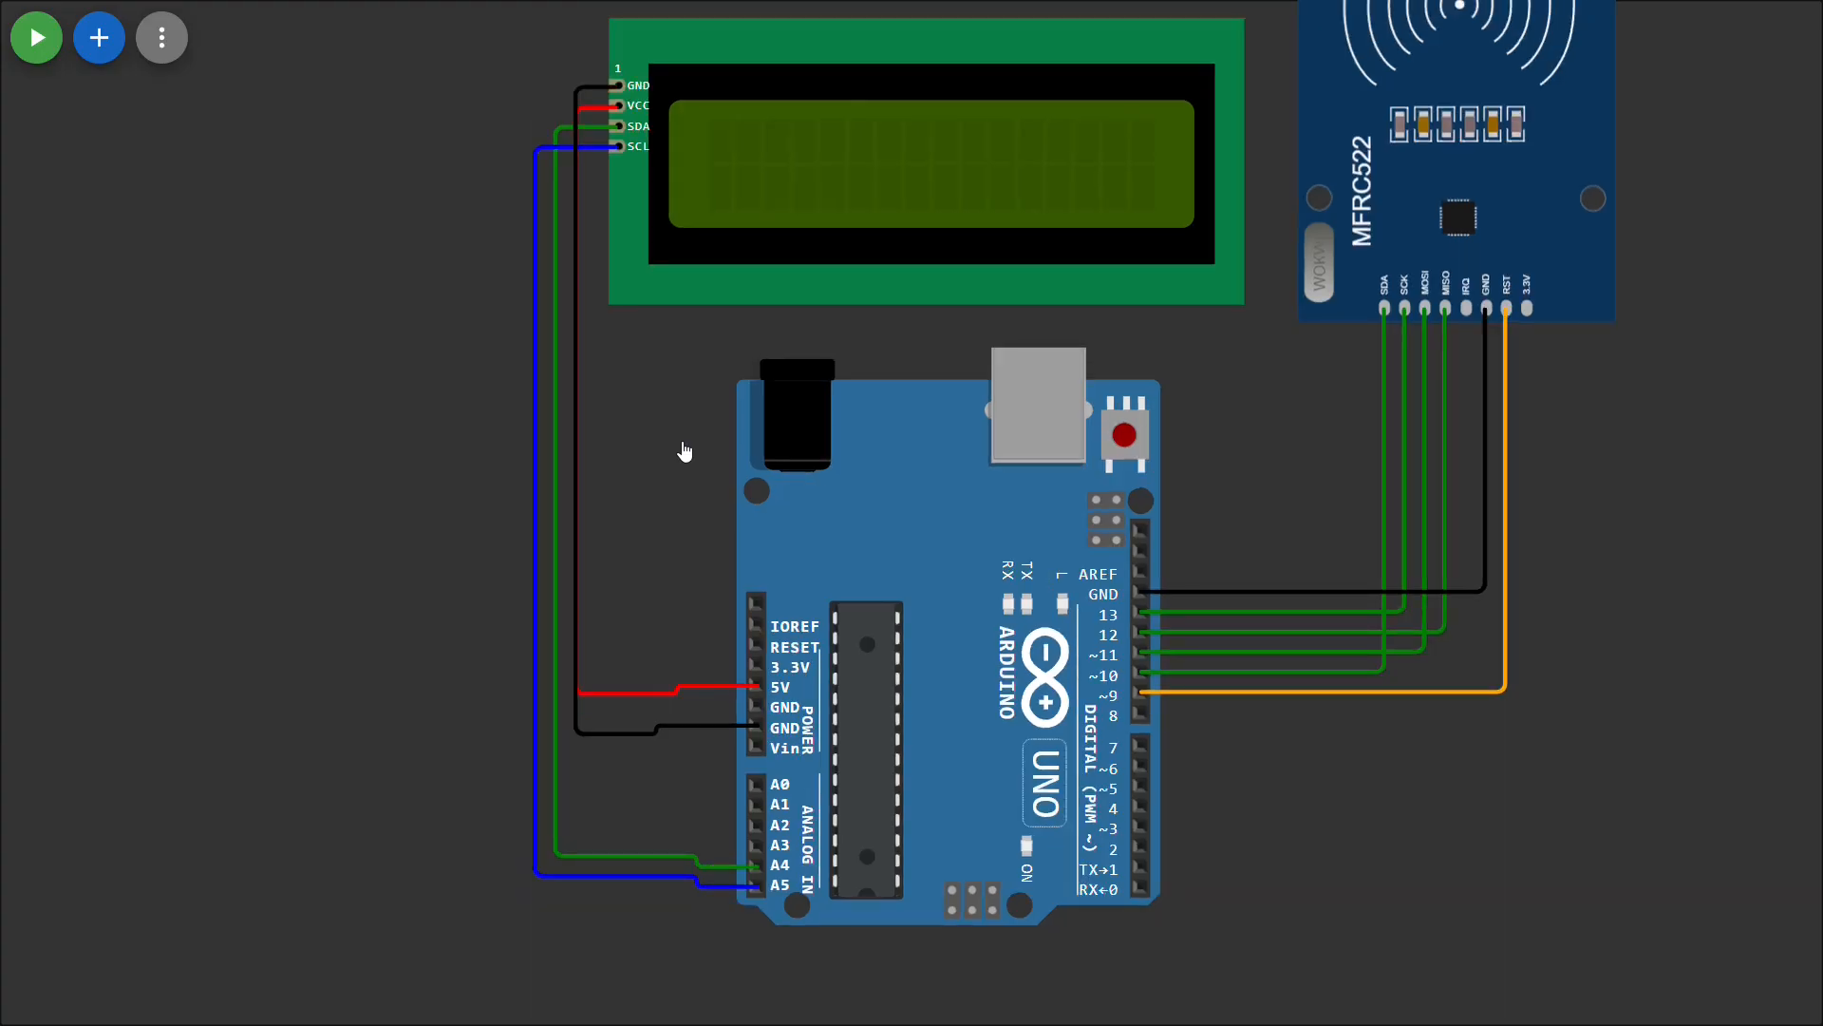
pyautogui.scroll(-1, 684, 451)
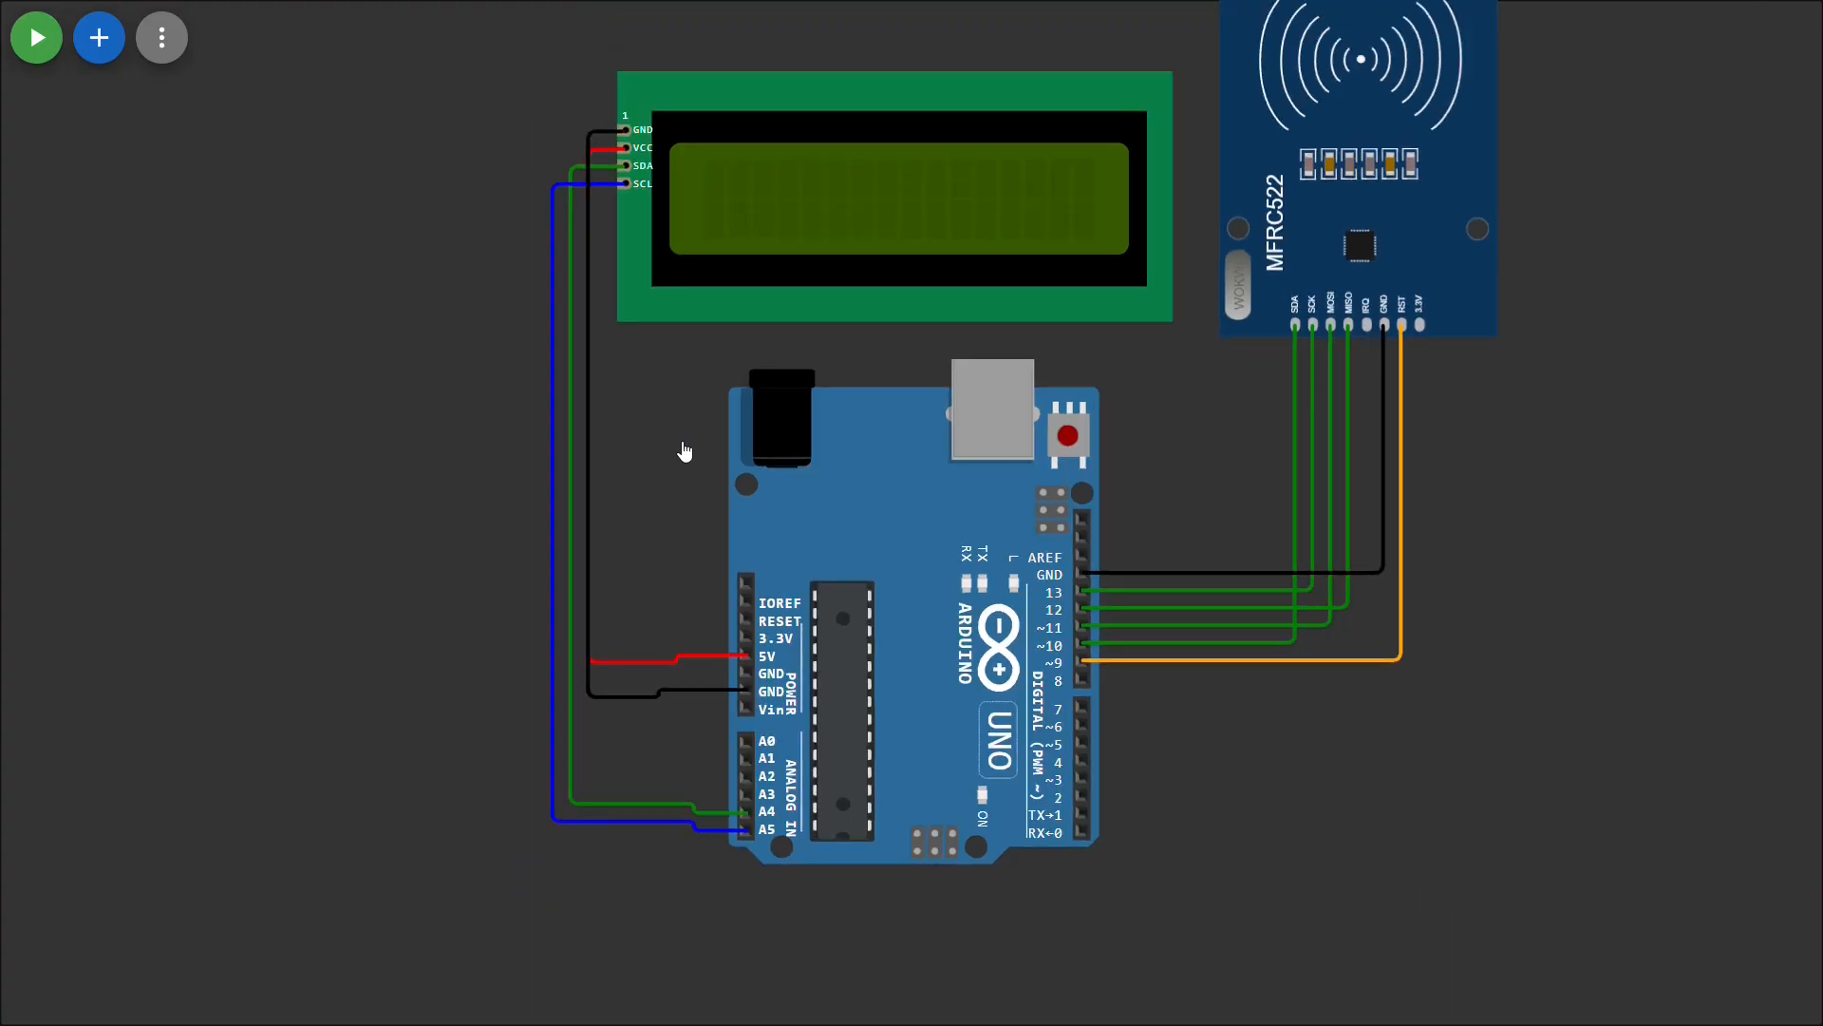
pyautogui.scroll(-1, 684, 451)
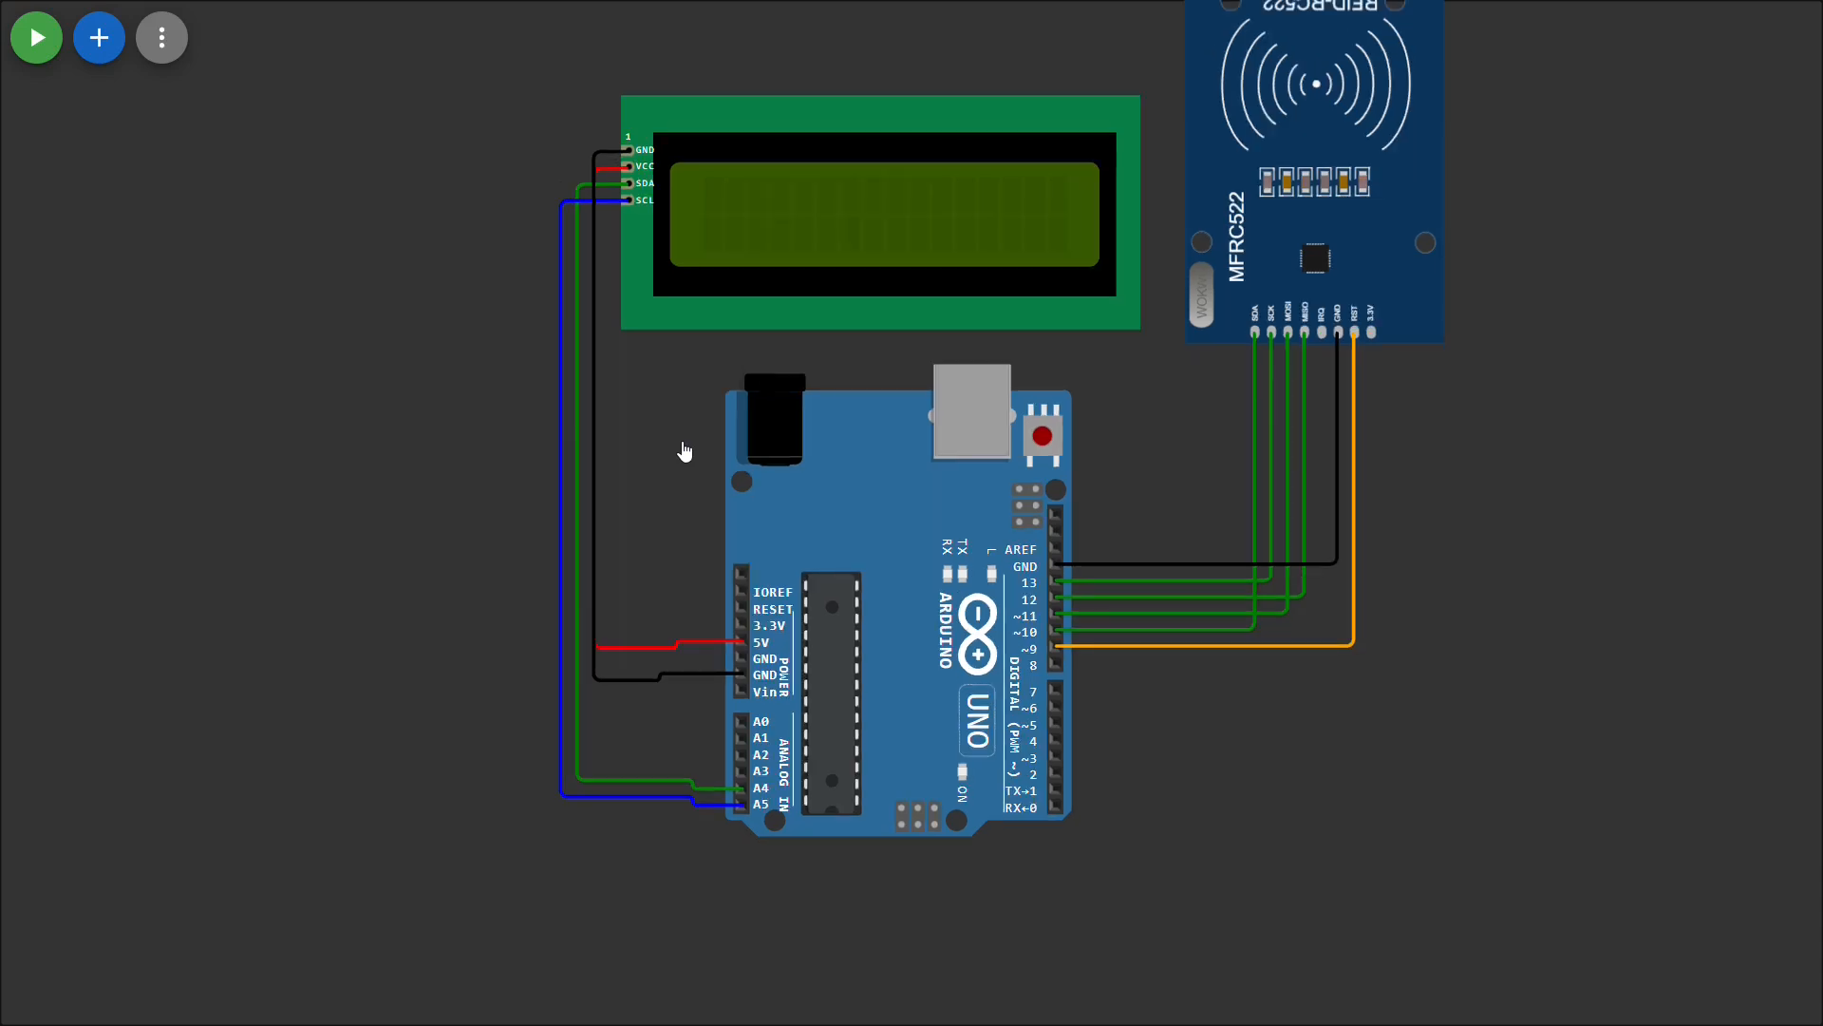
pyautogui.scroll(-1, 679, 453)
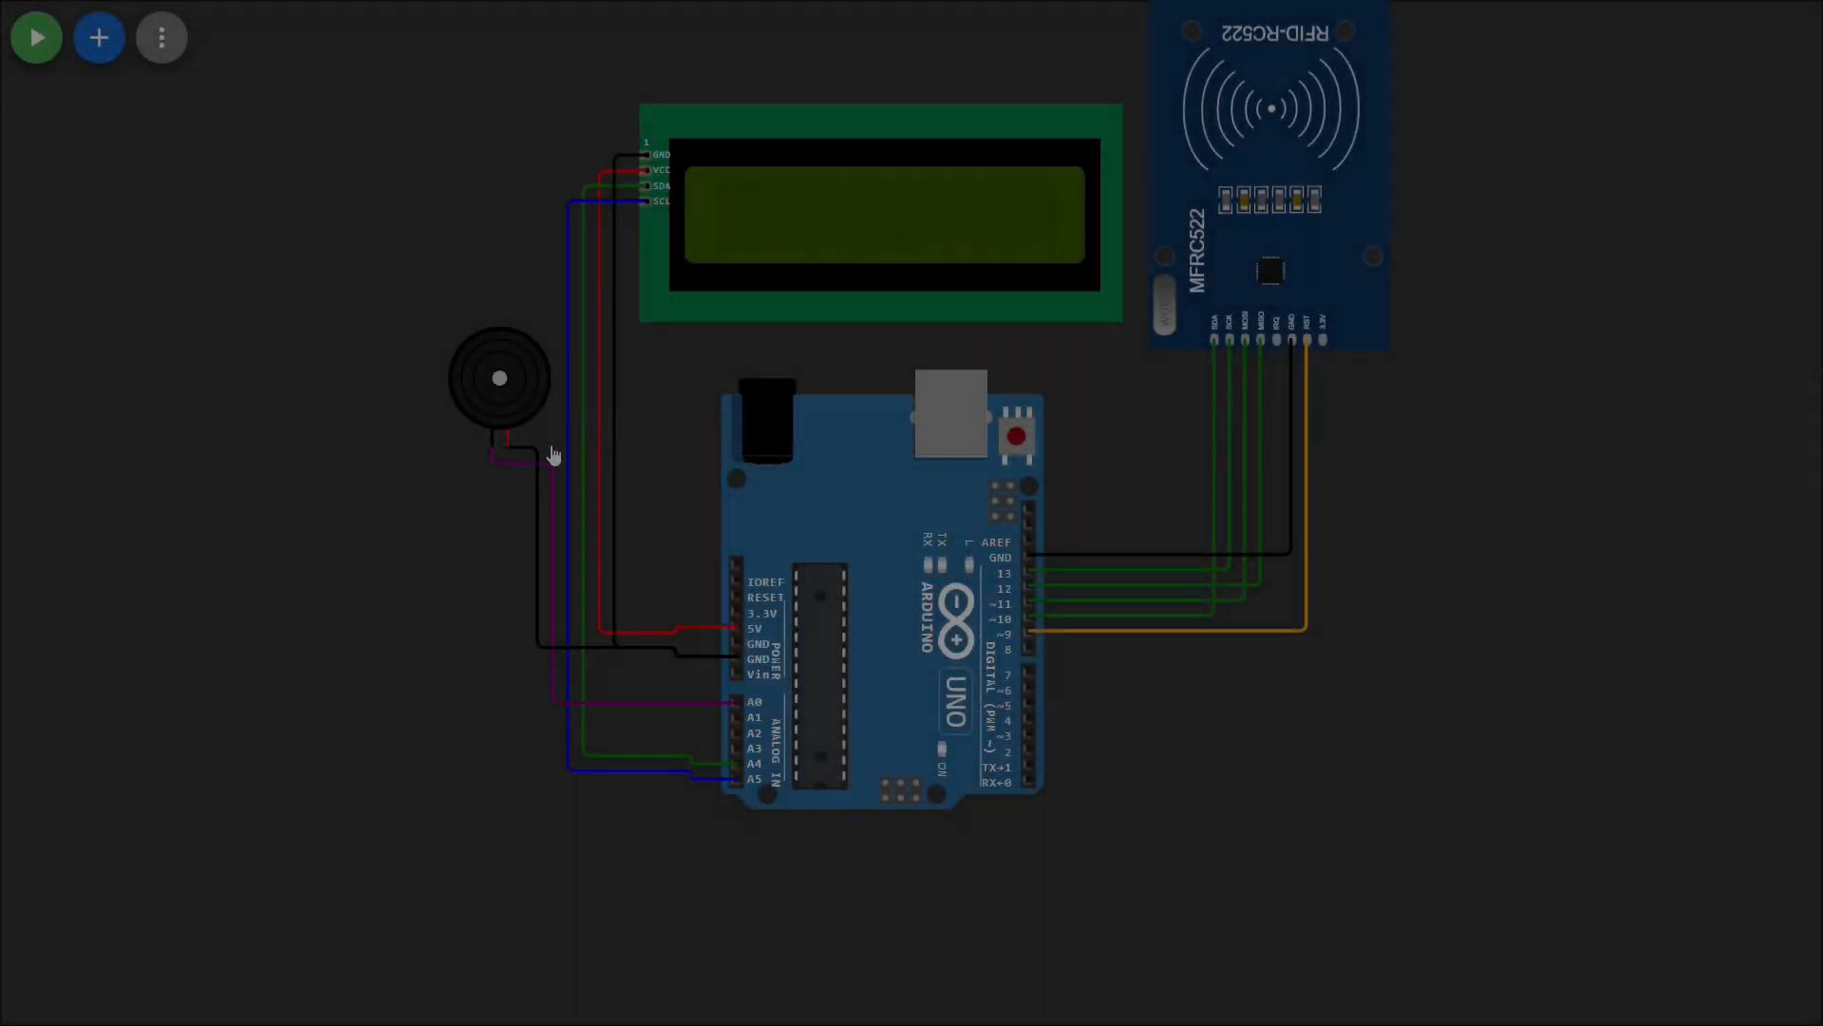
# Step: Examine the buzzer up close and trace its black and purple wires to the Arduino Uno's power and analog headers
pyautogui.click(523, 401)
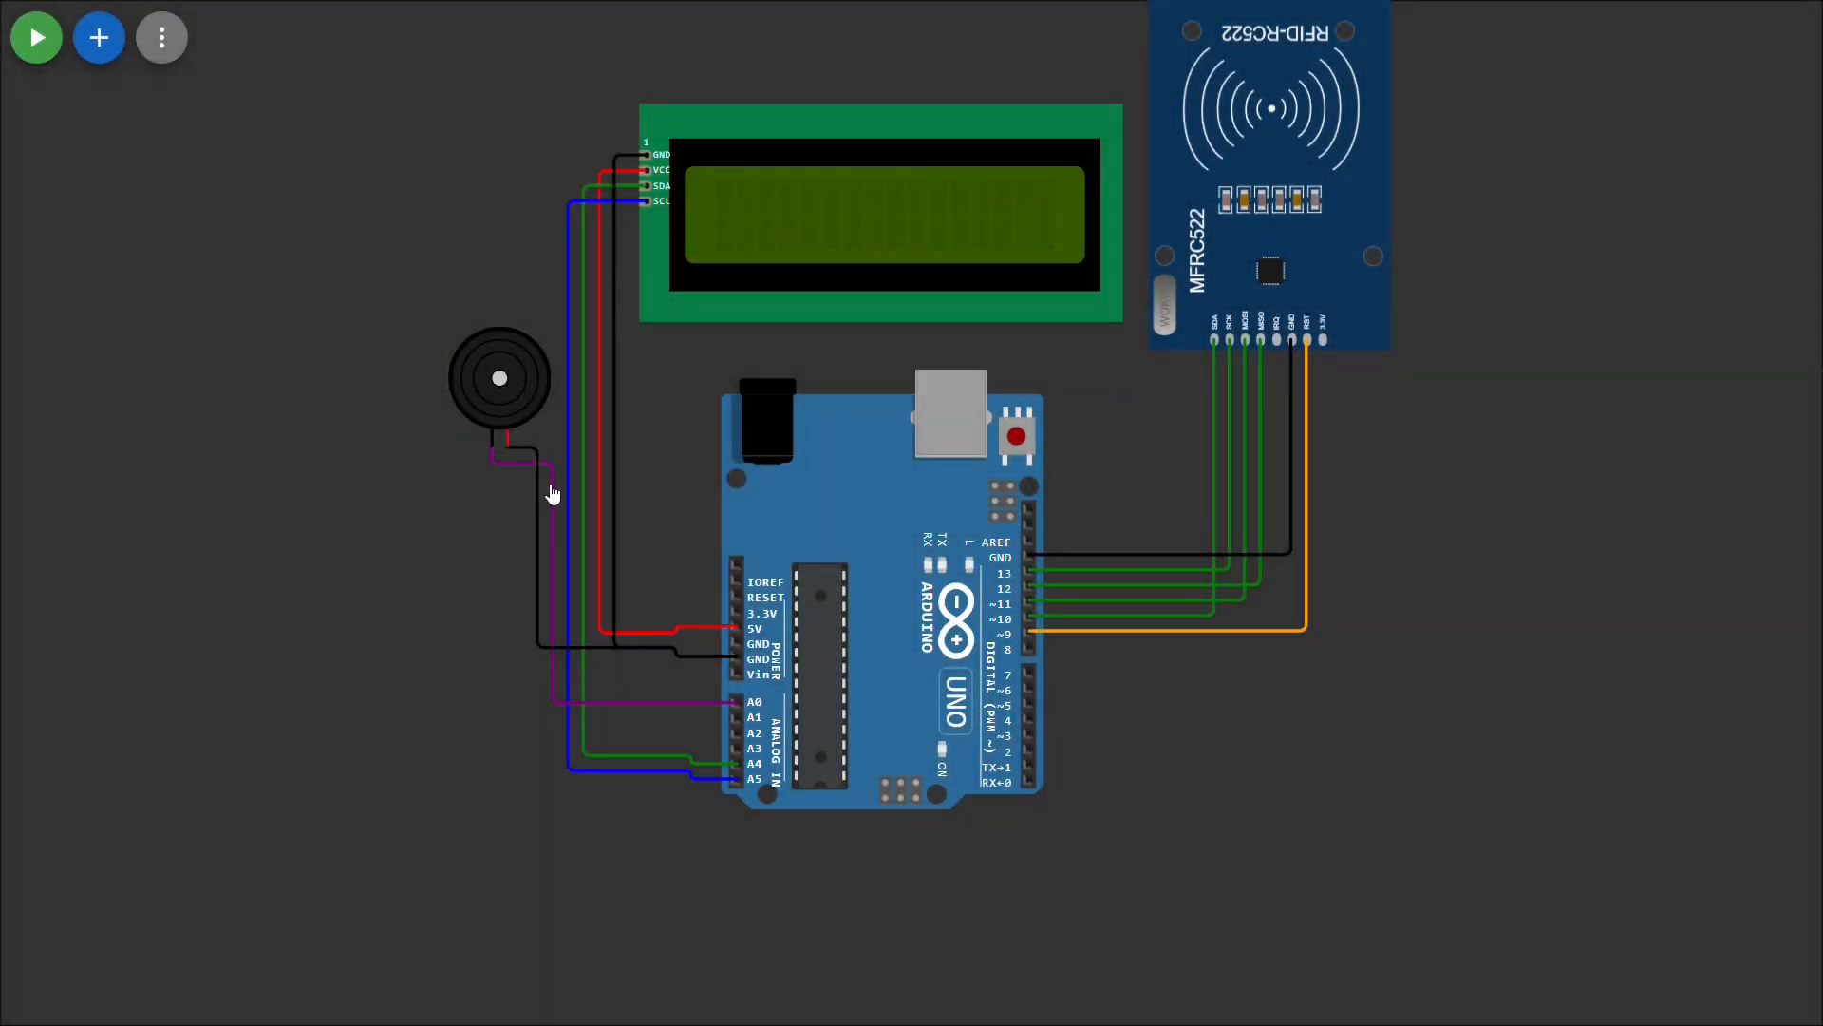
pyautogui.scroll(2, 504, 448)
pyautogui.scroll(1, 504, 449)
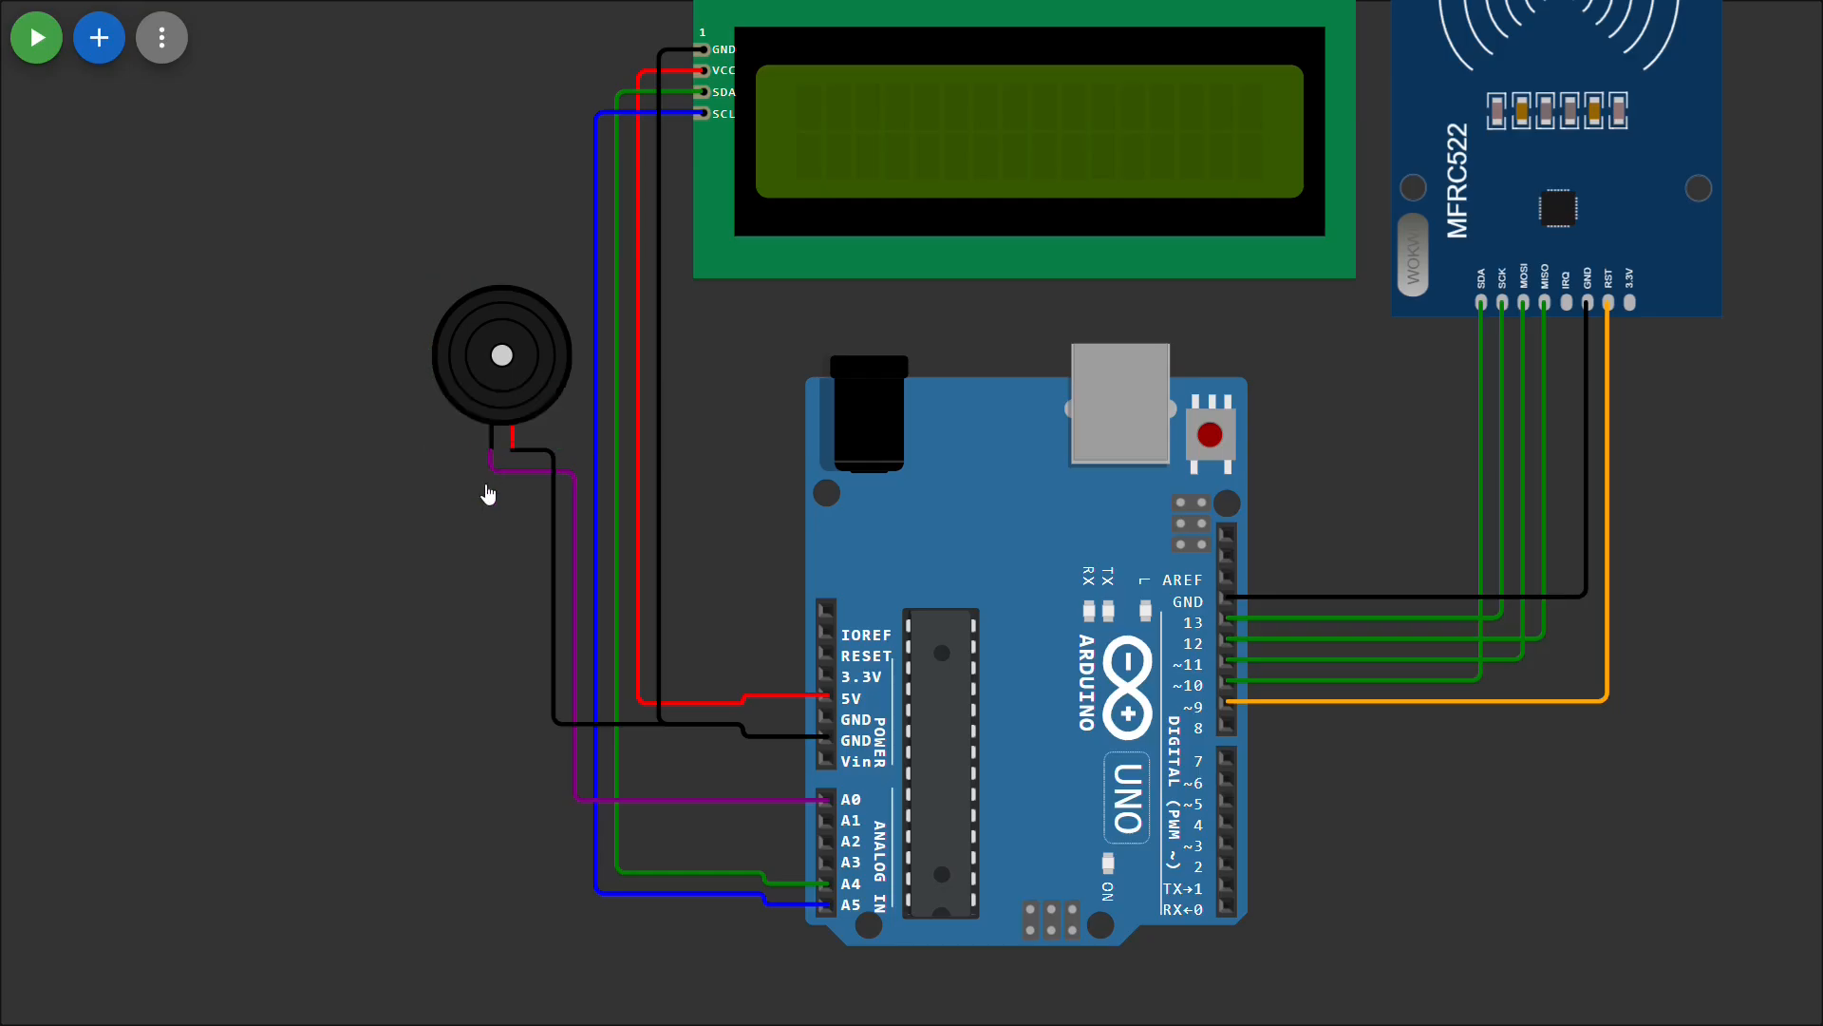
pyautogui.scroll(2, 492, 508)
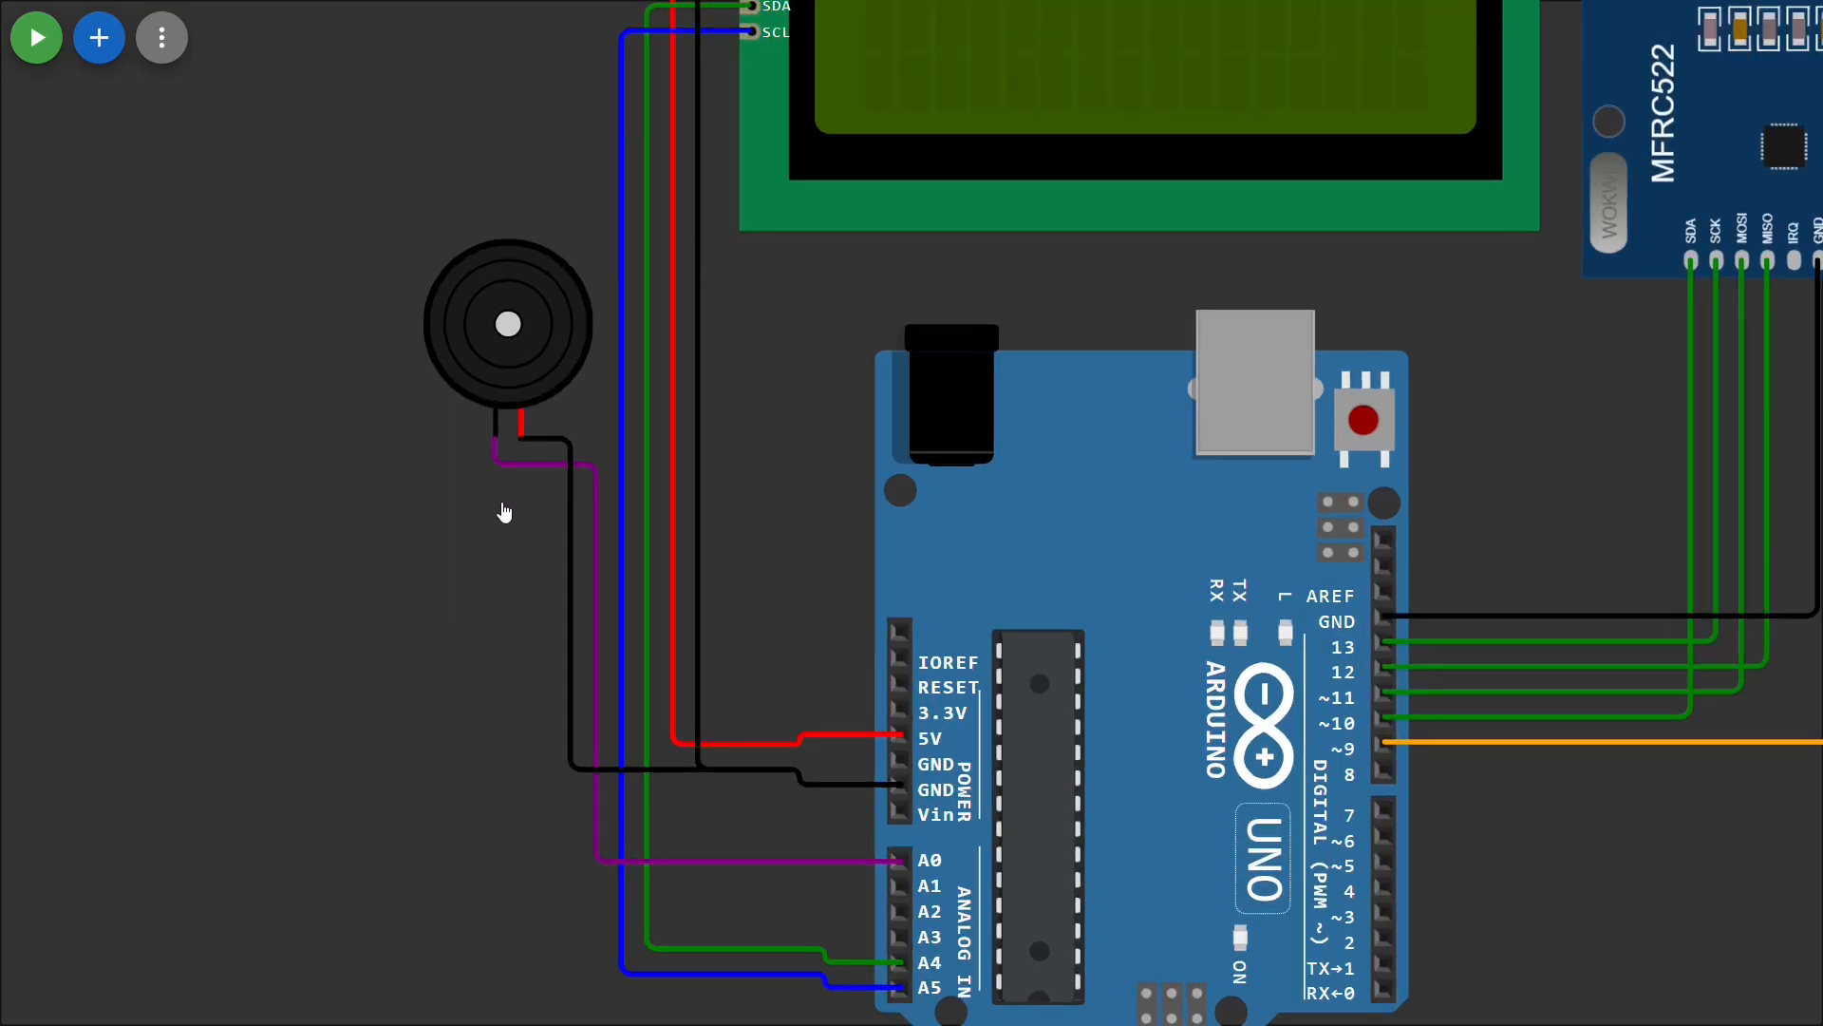
pyautogui.scroll(3, 497, 513)
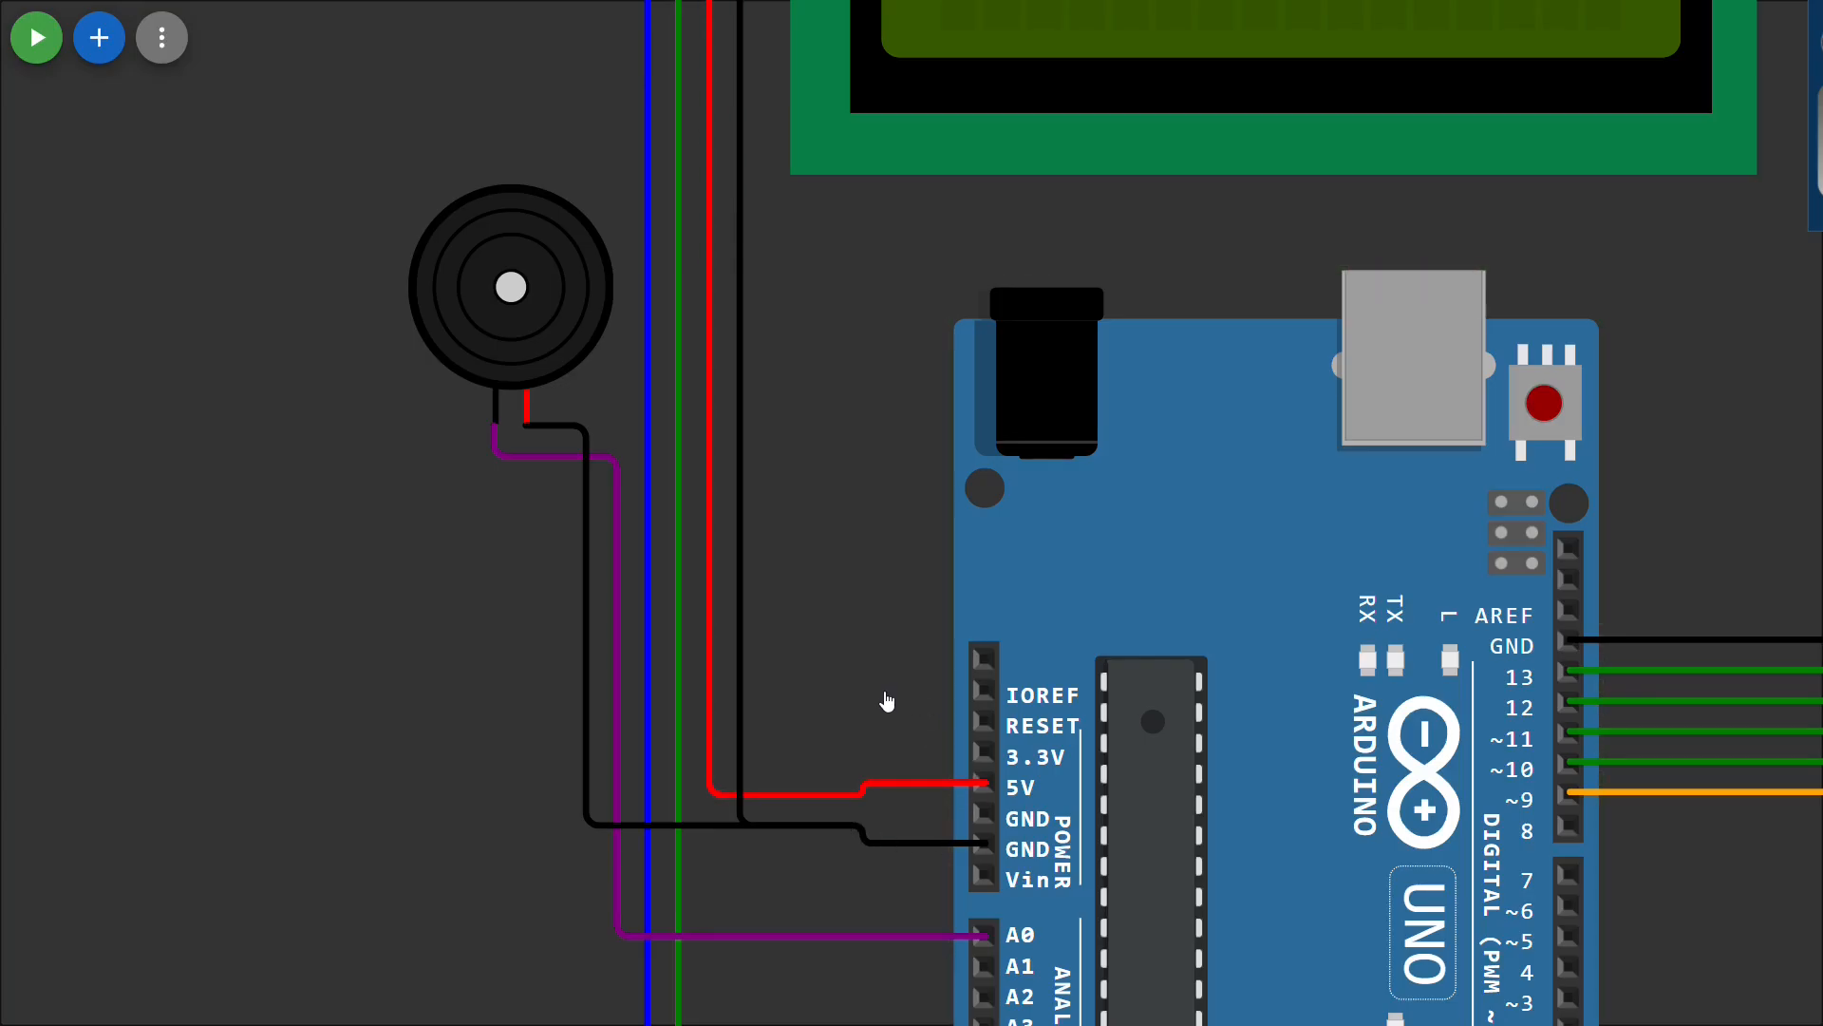
pyautogui.moveTo(887, 701); pyautogui.dragTo(884, 701)
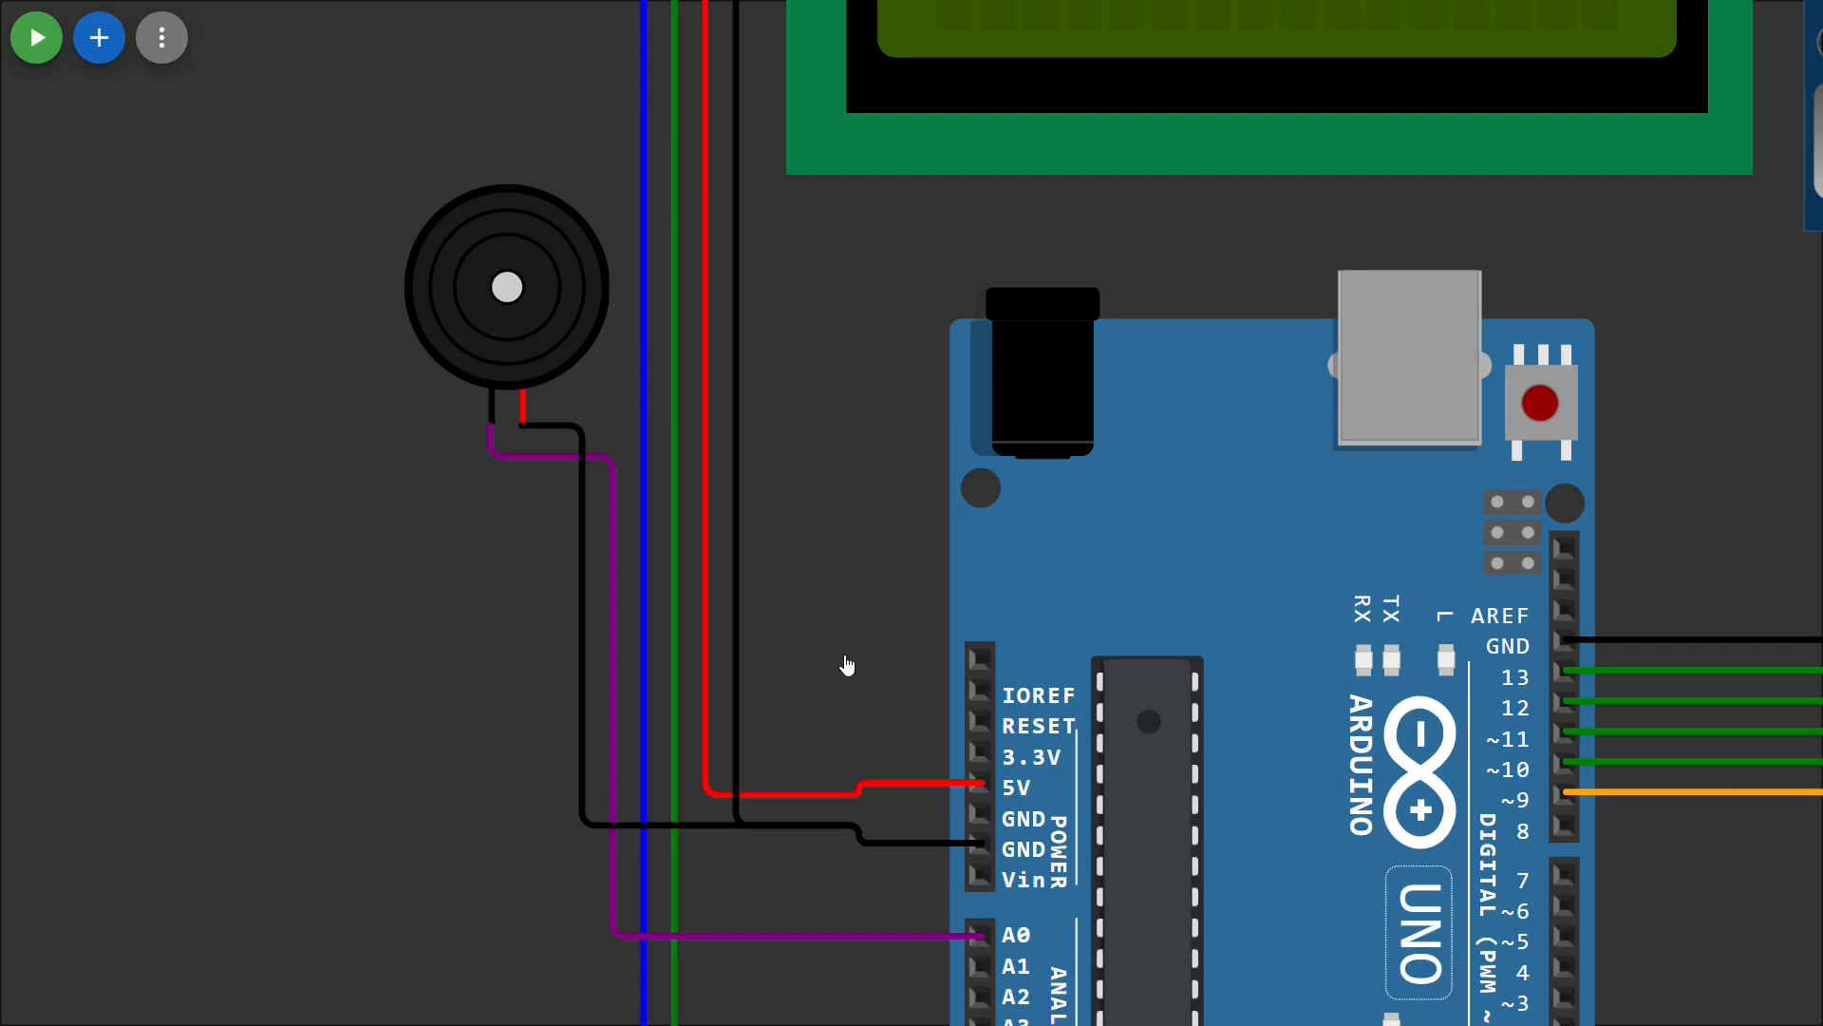
# Step: Undo the last deletion to bring back the servo motor and its wires beside the buzzer
pyautogui.scroll(-1, 836, 642)
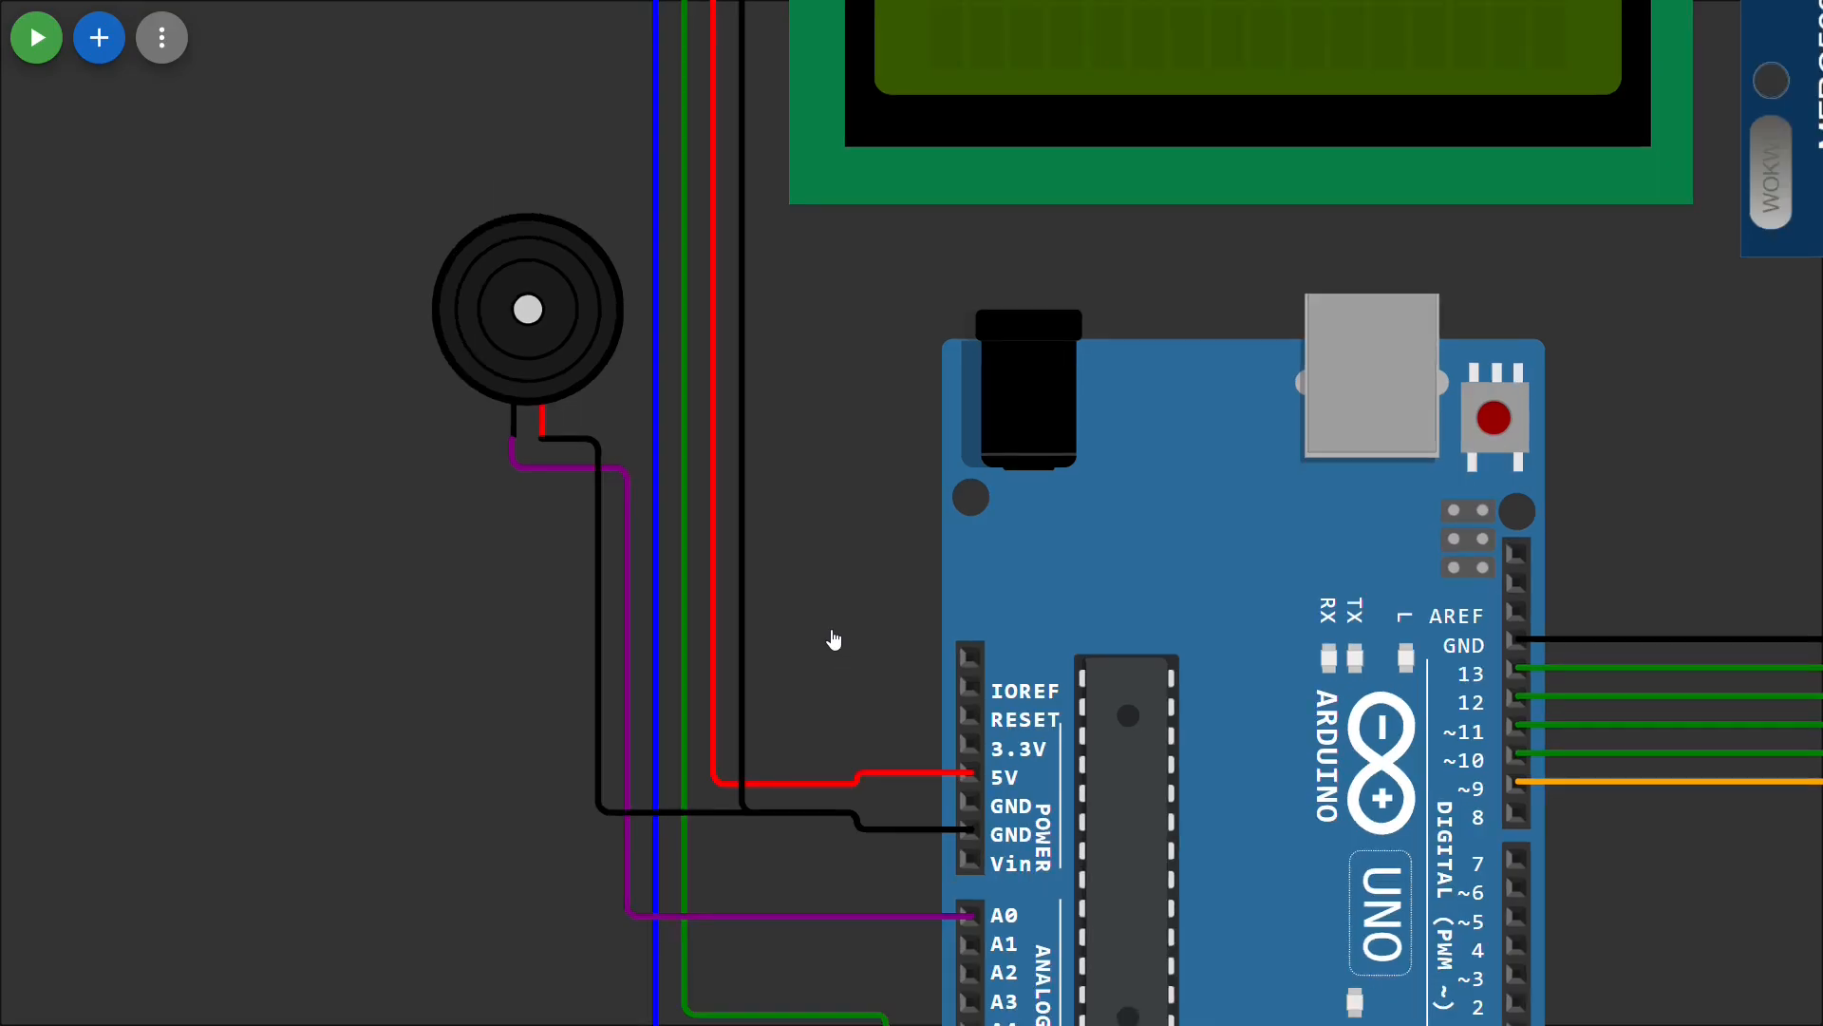
pyautogui.scroll(-1, 834, 641)
pyautogui.scroll(-4, 835, 641)
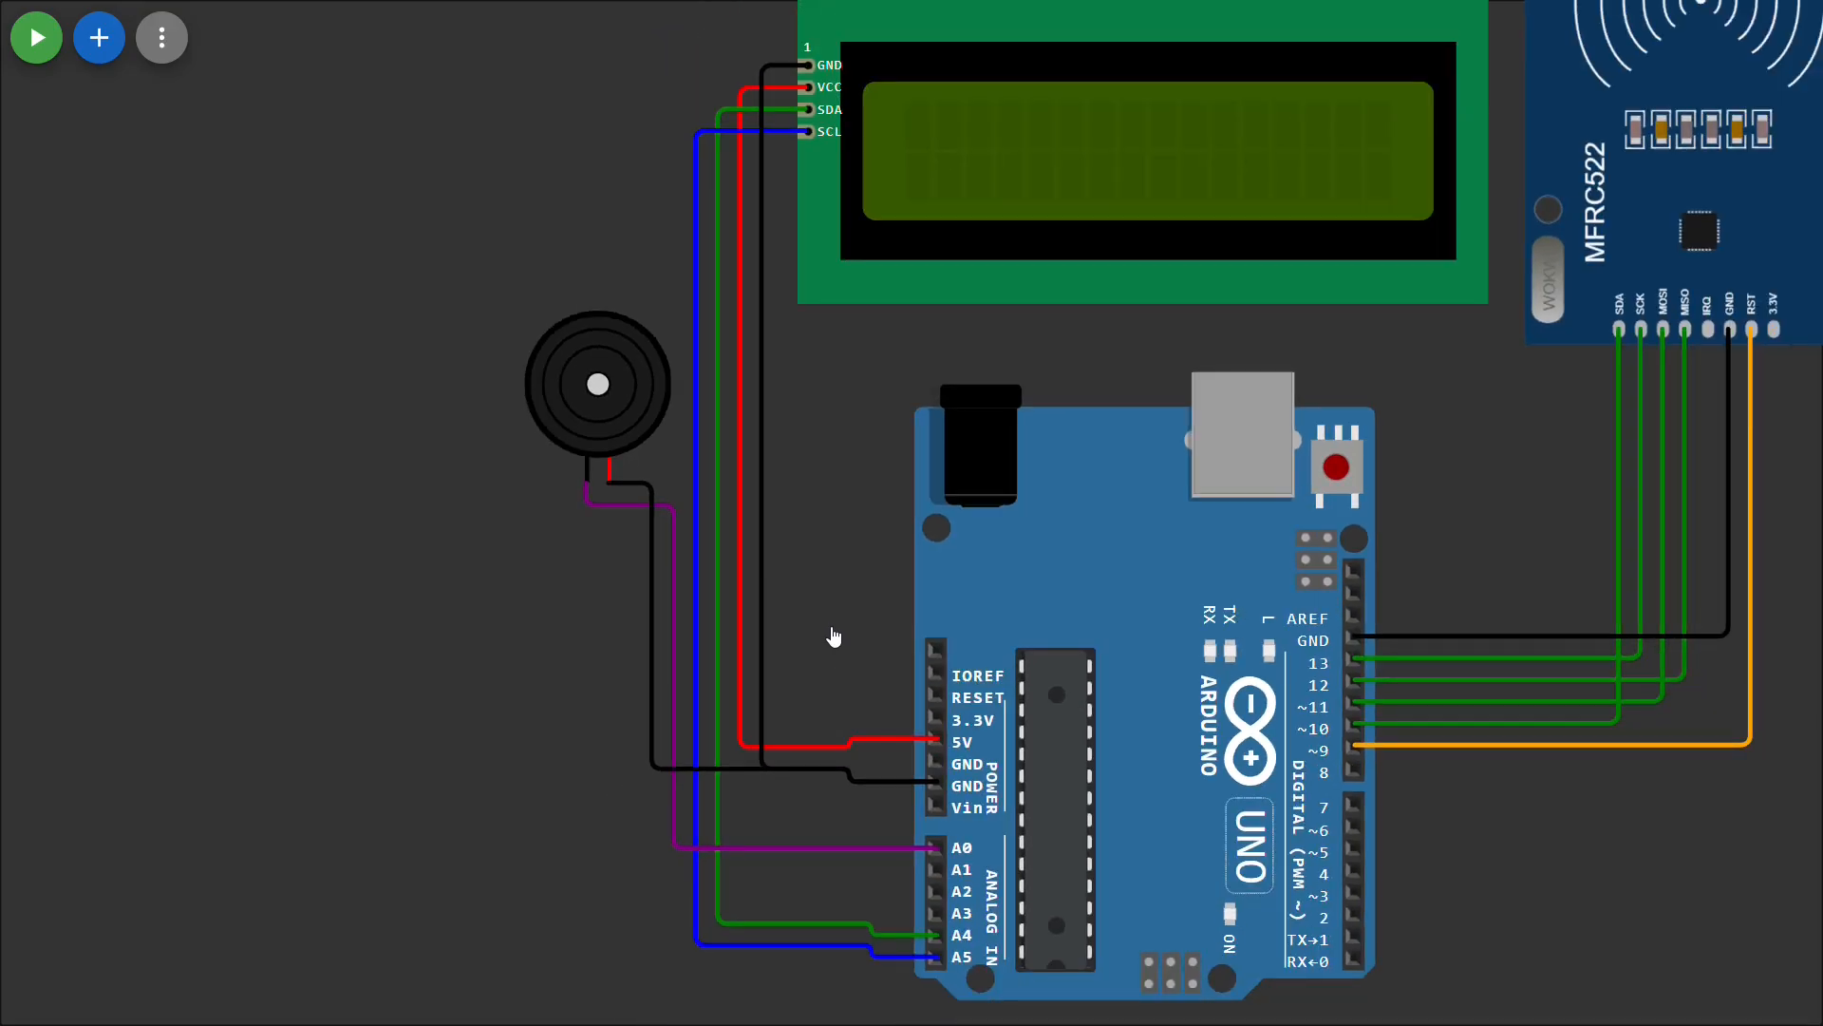
pyautogui.scroll(-1, 821, 638)
pyautogui.moveTo(813, 629); pyautogui.dragTo(741, 610)
pyautogui.scroll(-1, 741, 618)
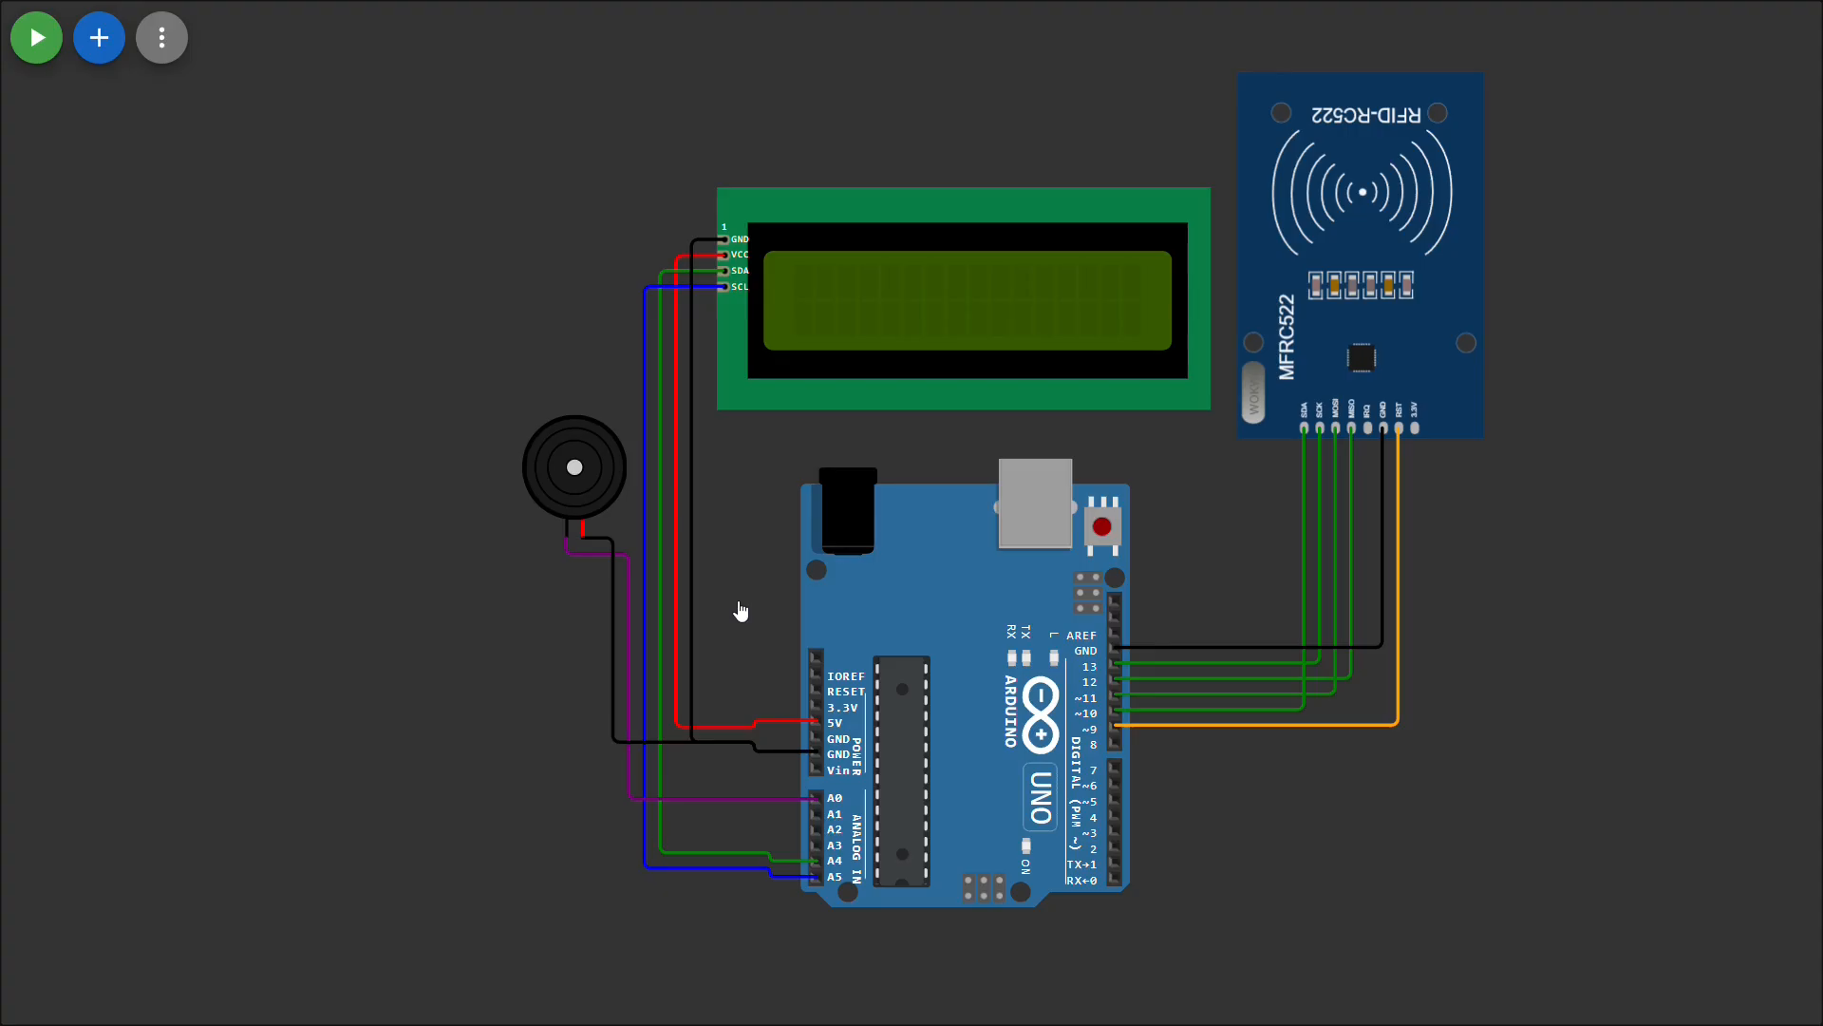
pyautogui.hotkey('ctrl', 'z')
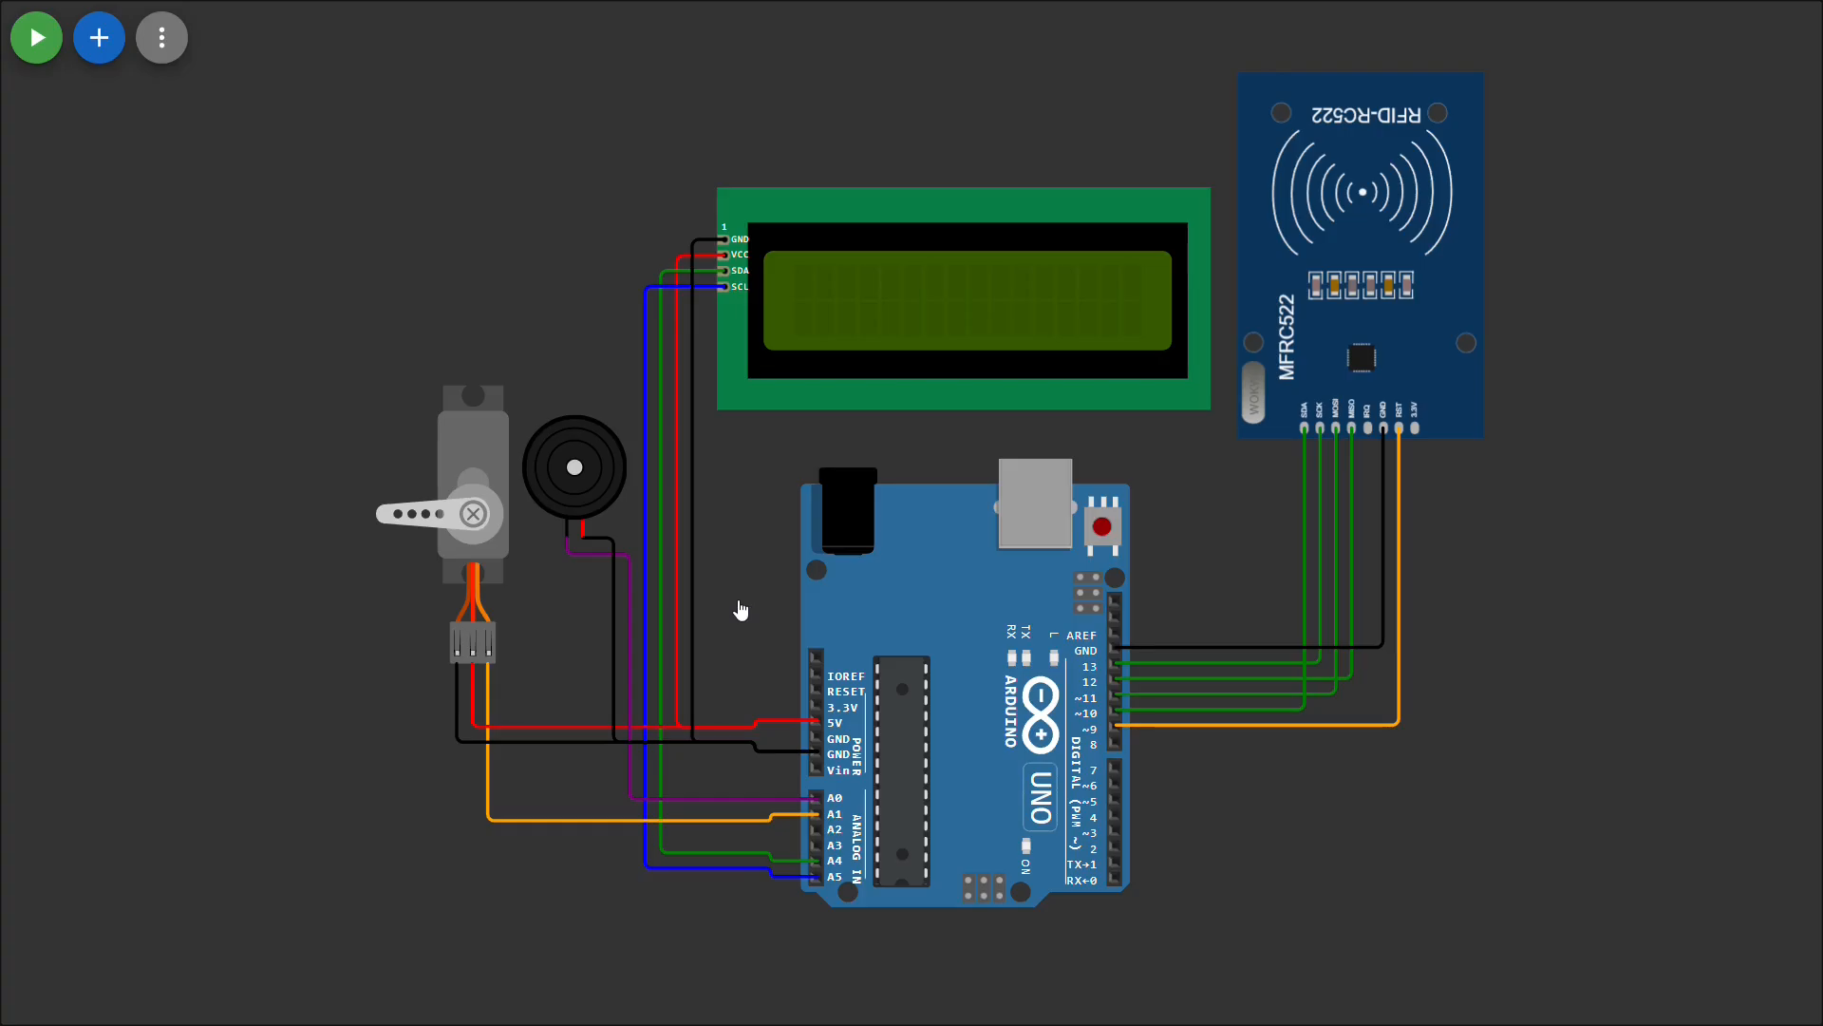
# Step: Examine the servo motor and its three-pin connector up close
pyautogui.scroll(1, 742, 609)
pyautogui.scroll(1, 740, 609)
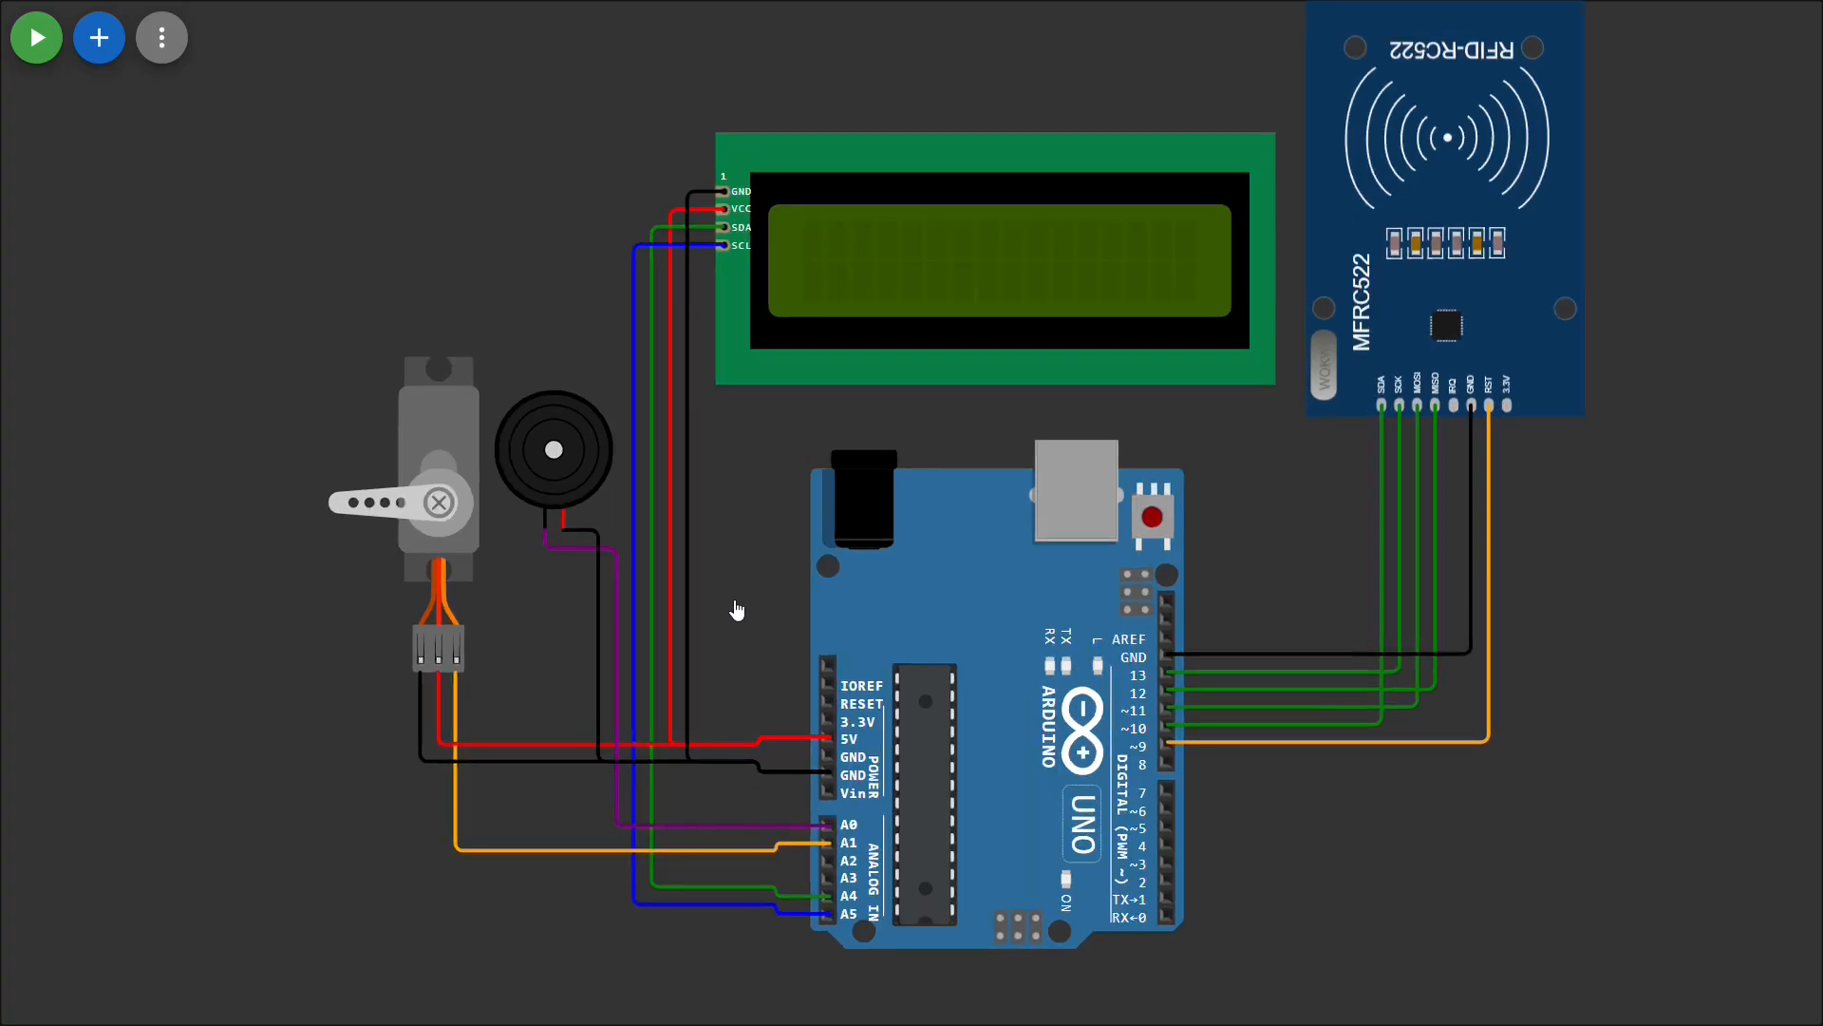
pyautogui.scroll(1, 727, 604)
pyautogui.click(452, 627)
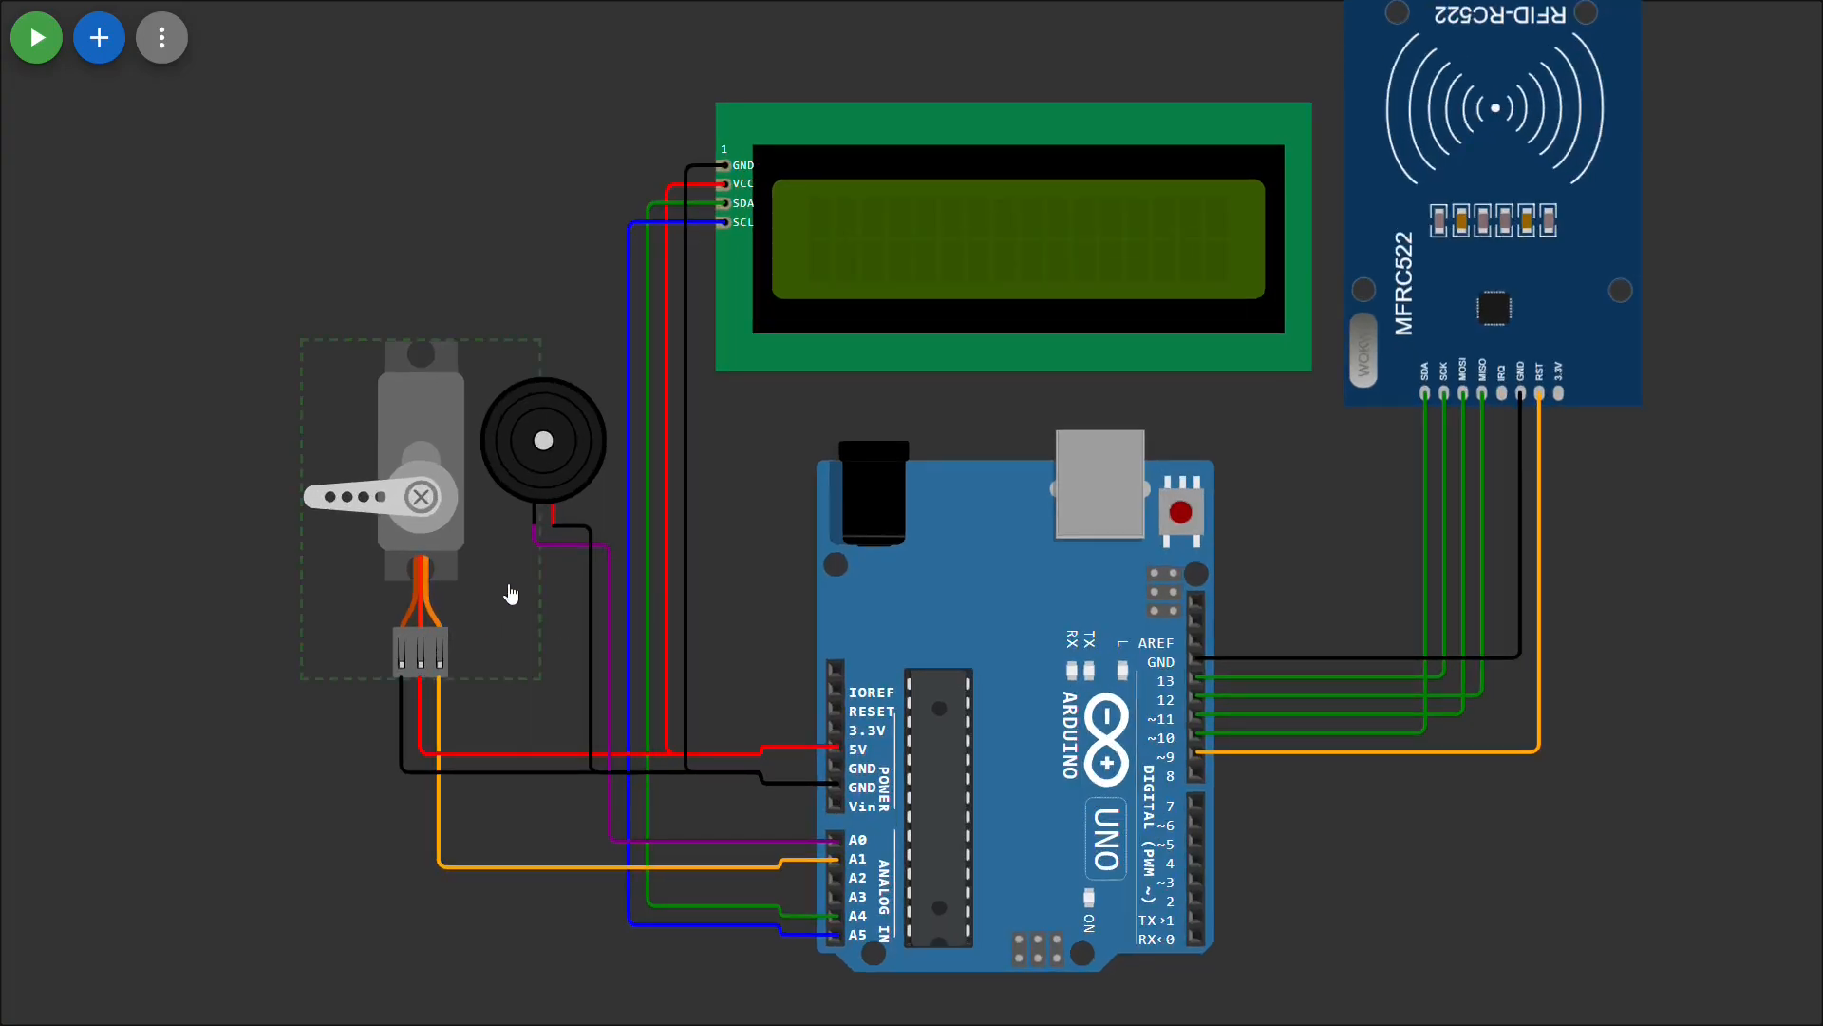
pyautogui.scroll(1, 517, 624)
pyautogui.scroll(3, 518, 624)
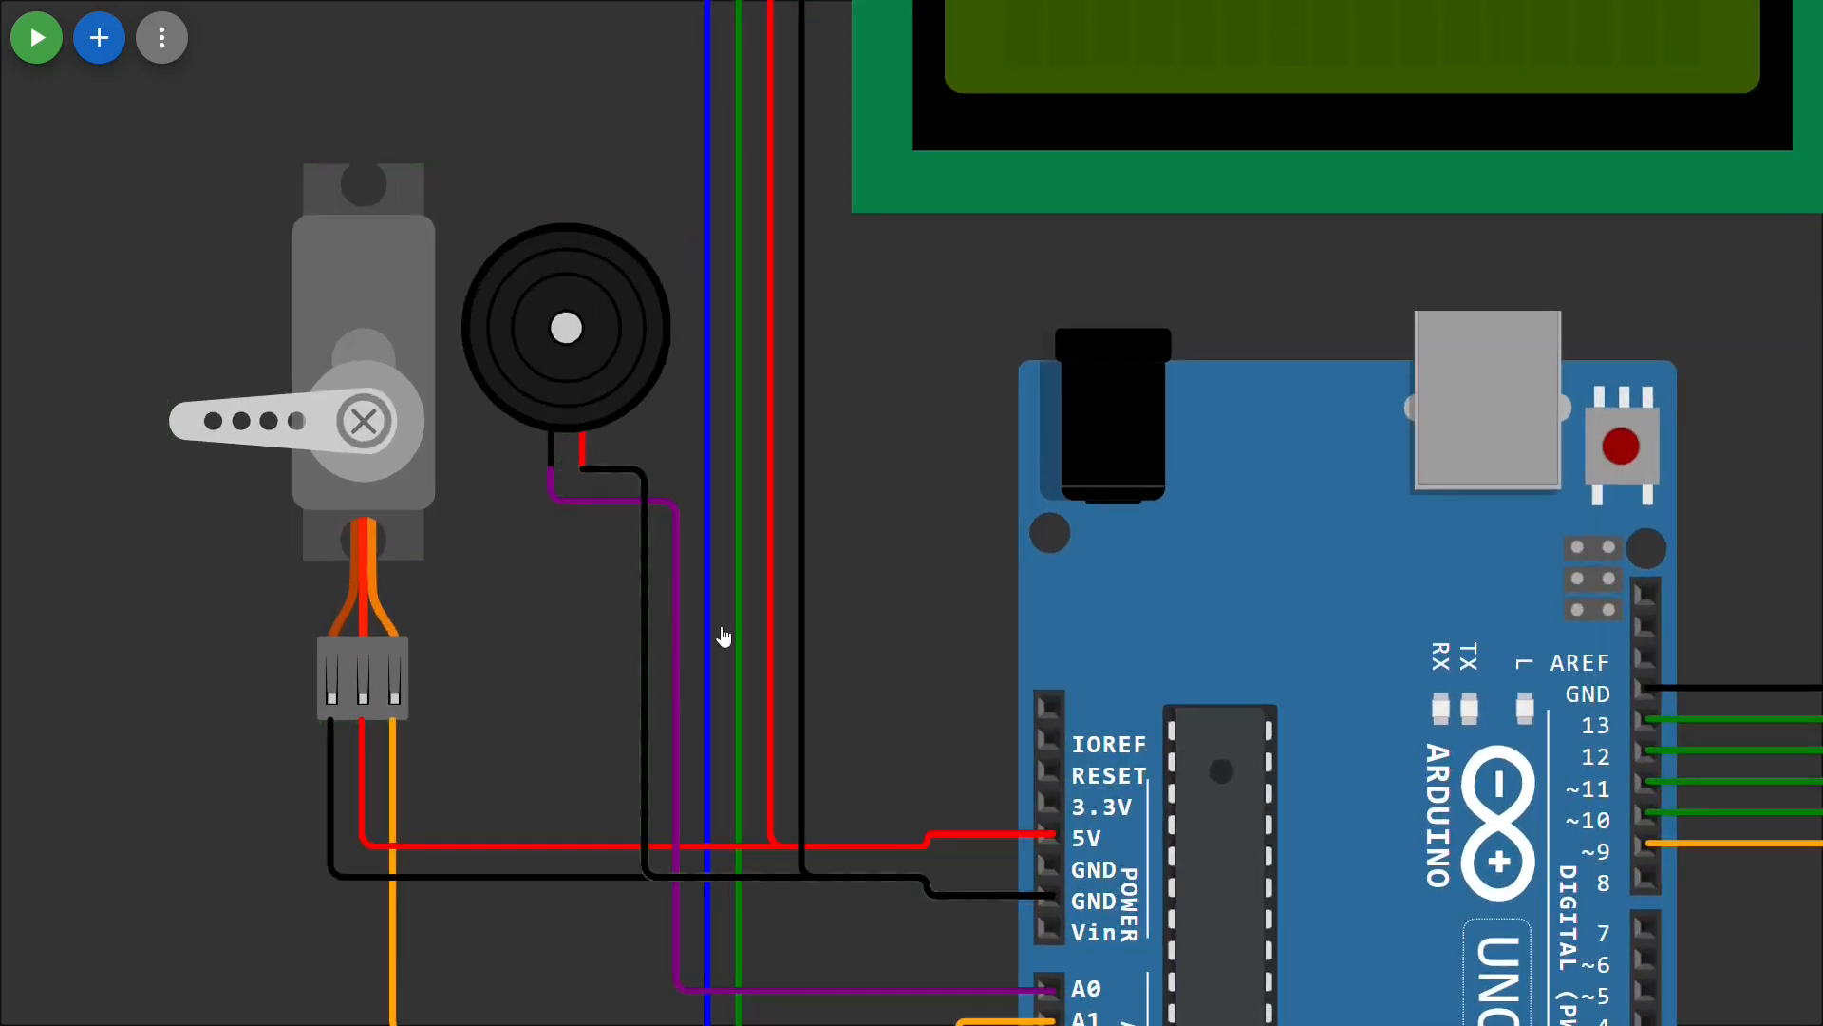
pyautogui.moveTo(545, 797); pyautogui.dragTo(647, 858)
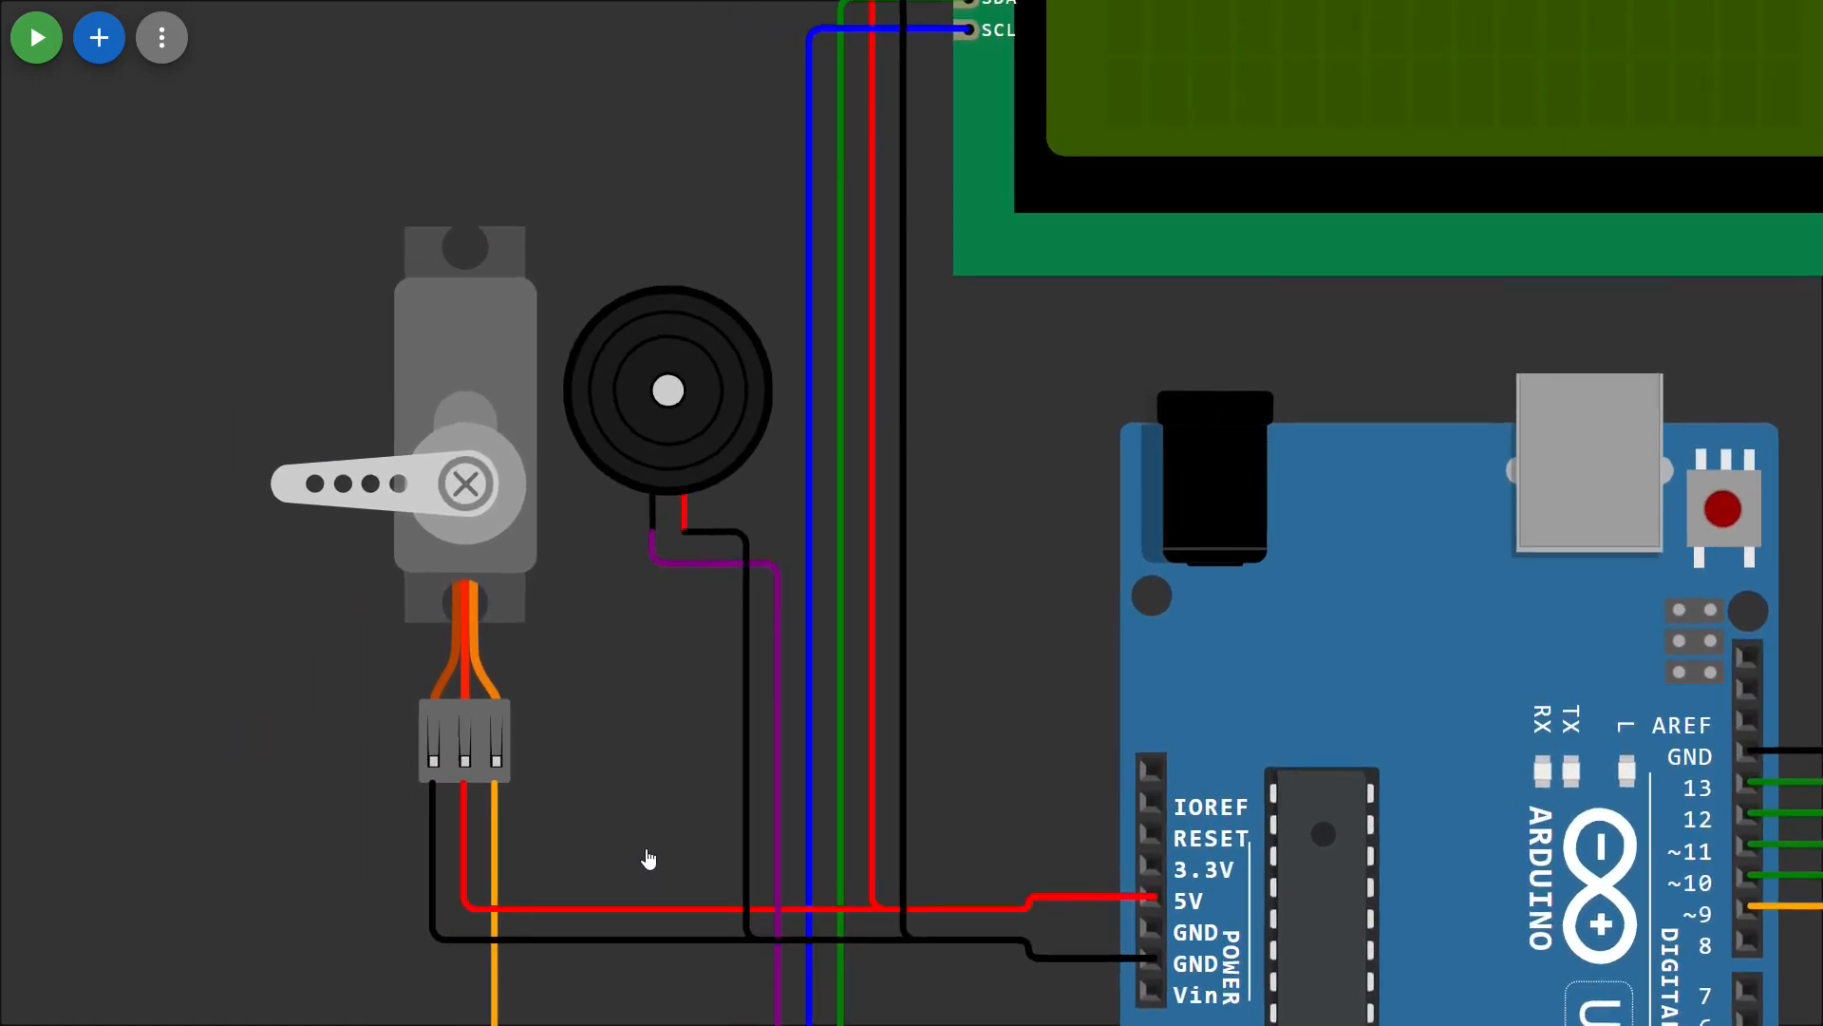
pyautogui.scroll(2, 650, 861)
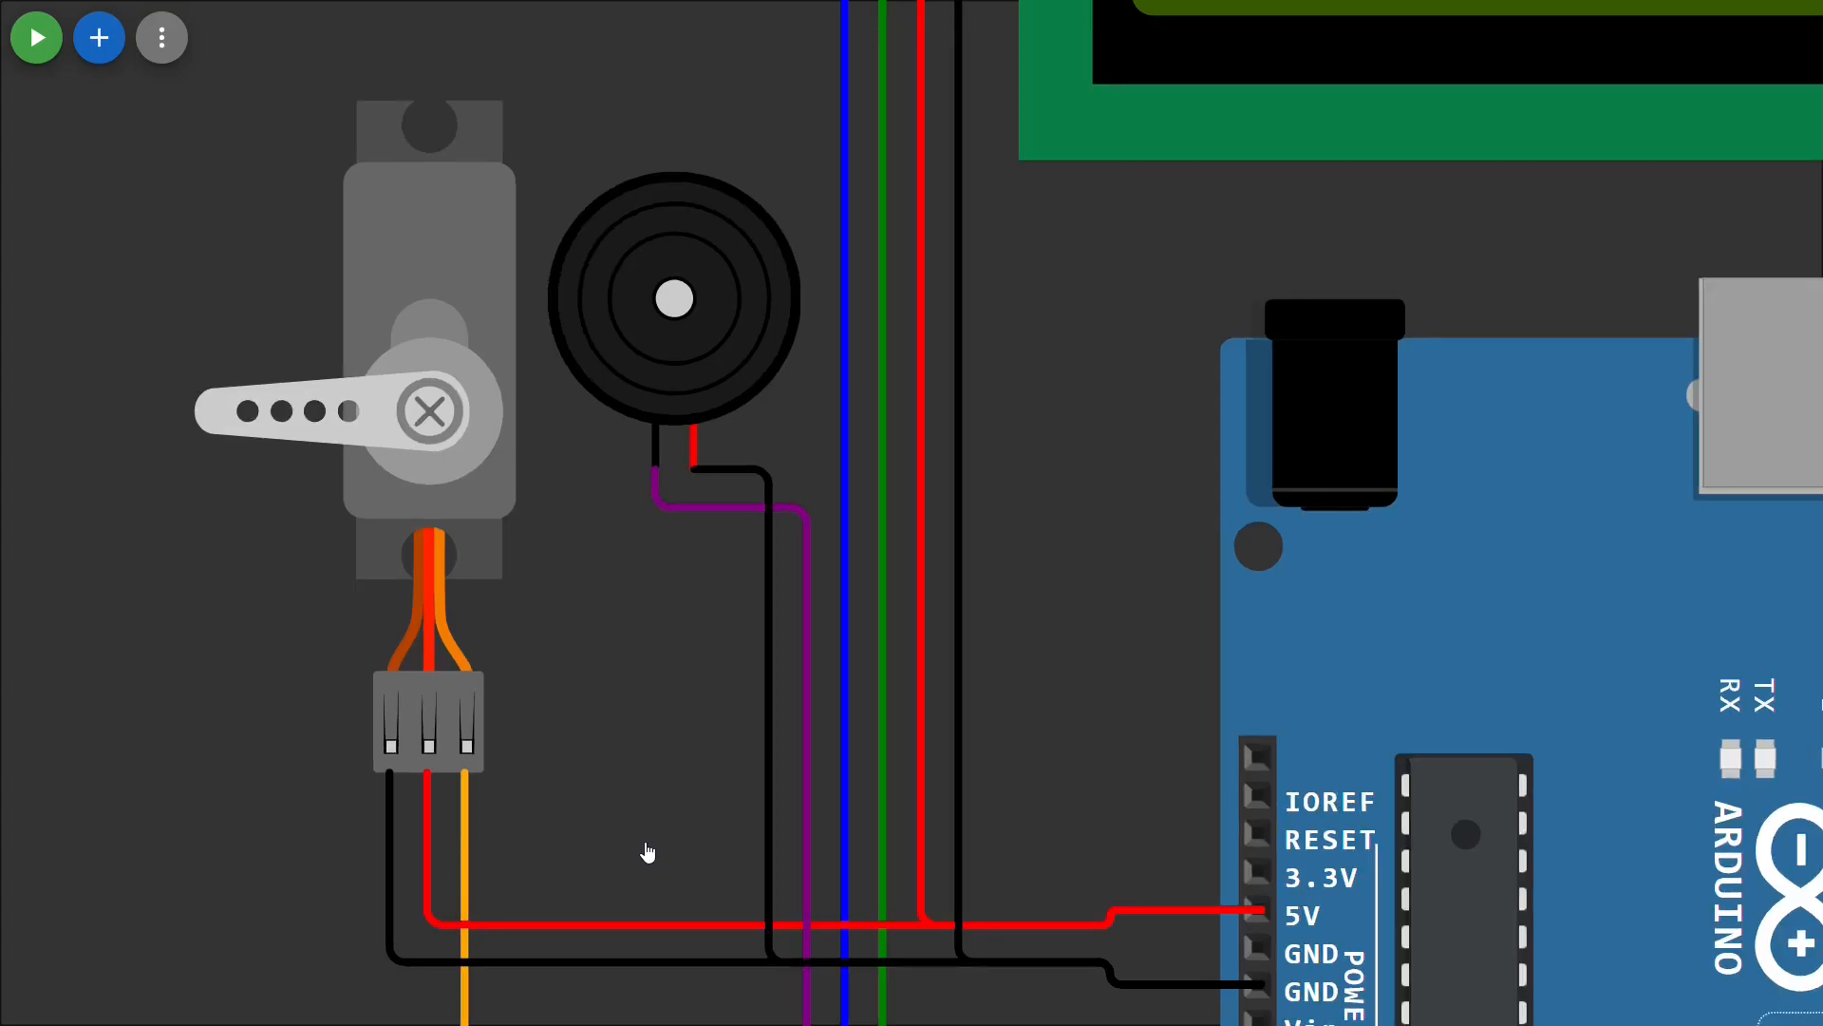
pyautogui.click(387, 759)
# Step: Trace the servo motor's black, red and orange wires to the Arduino Uno's power and analog headers
pyautogui.scroll(-1, 622, 800)
pyautogui.scroll(-2, 625, 803)
pyautogui.moveTo(642, 804); pyautogui.dragTo(596, 658)
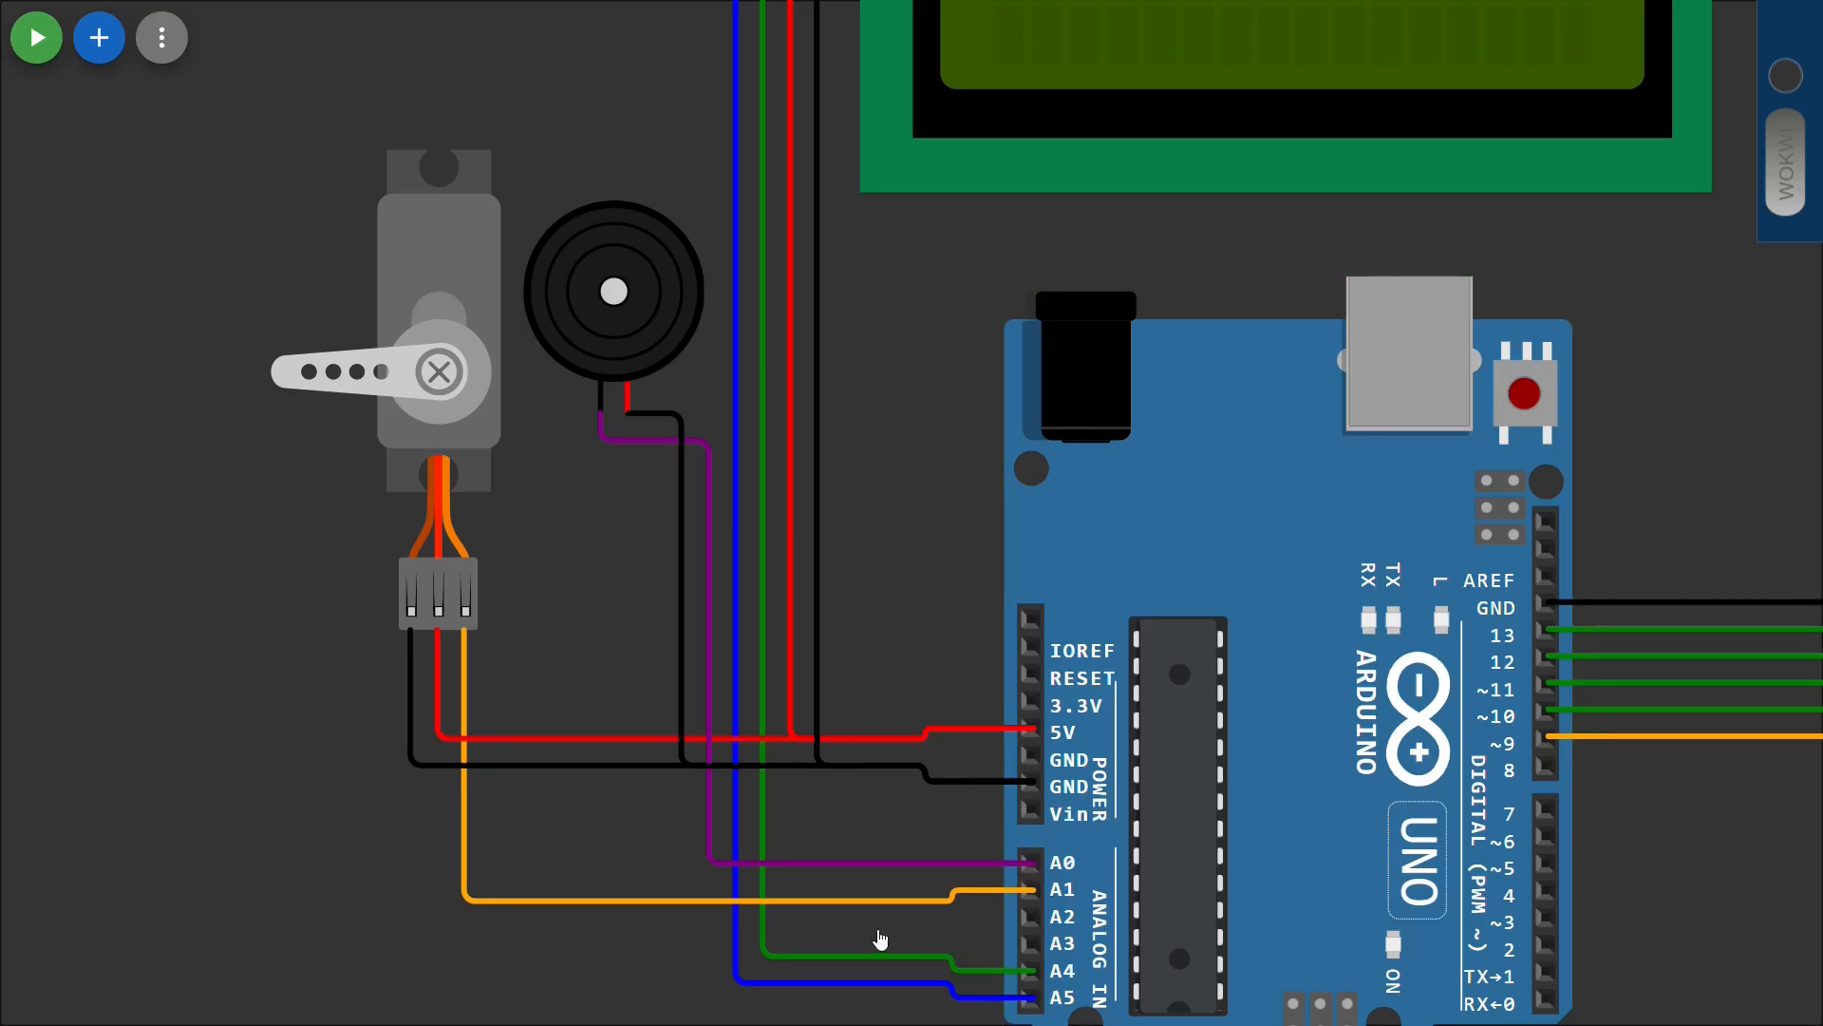
pyautogui.scroll(1, 853, 822)
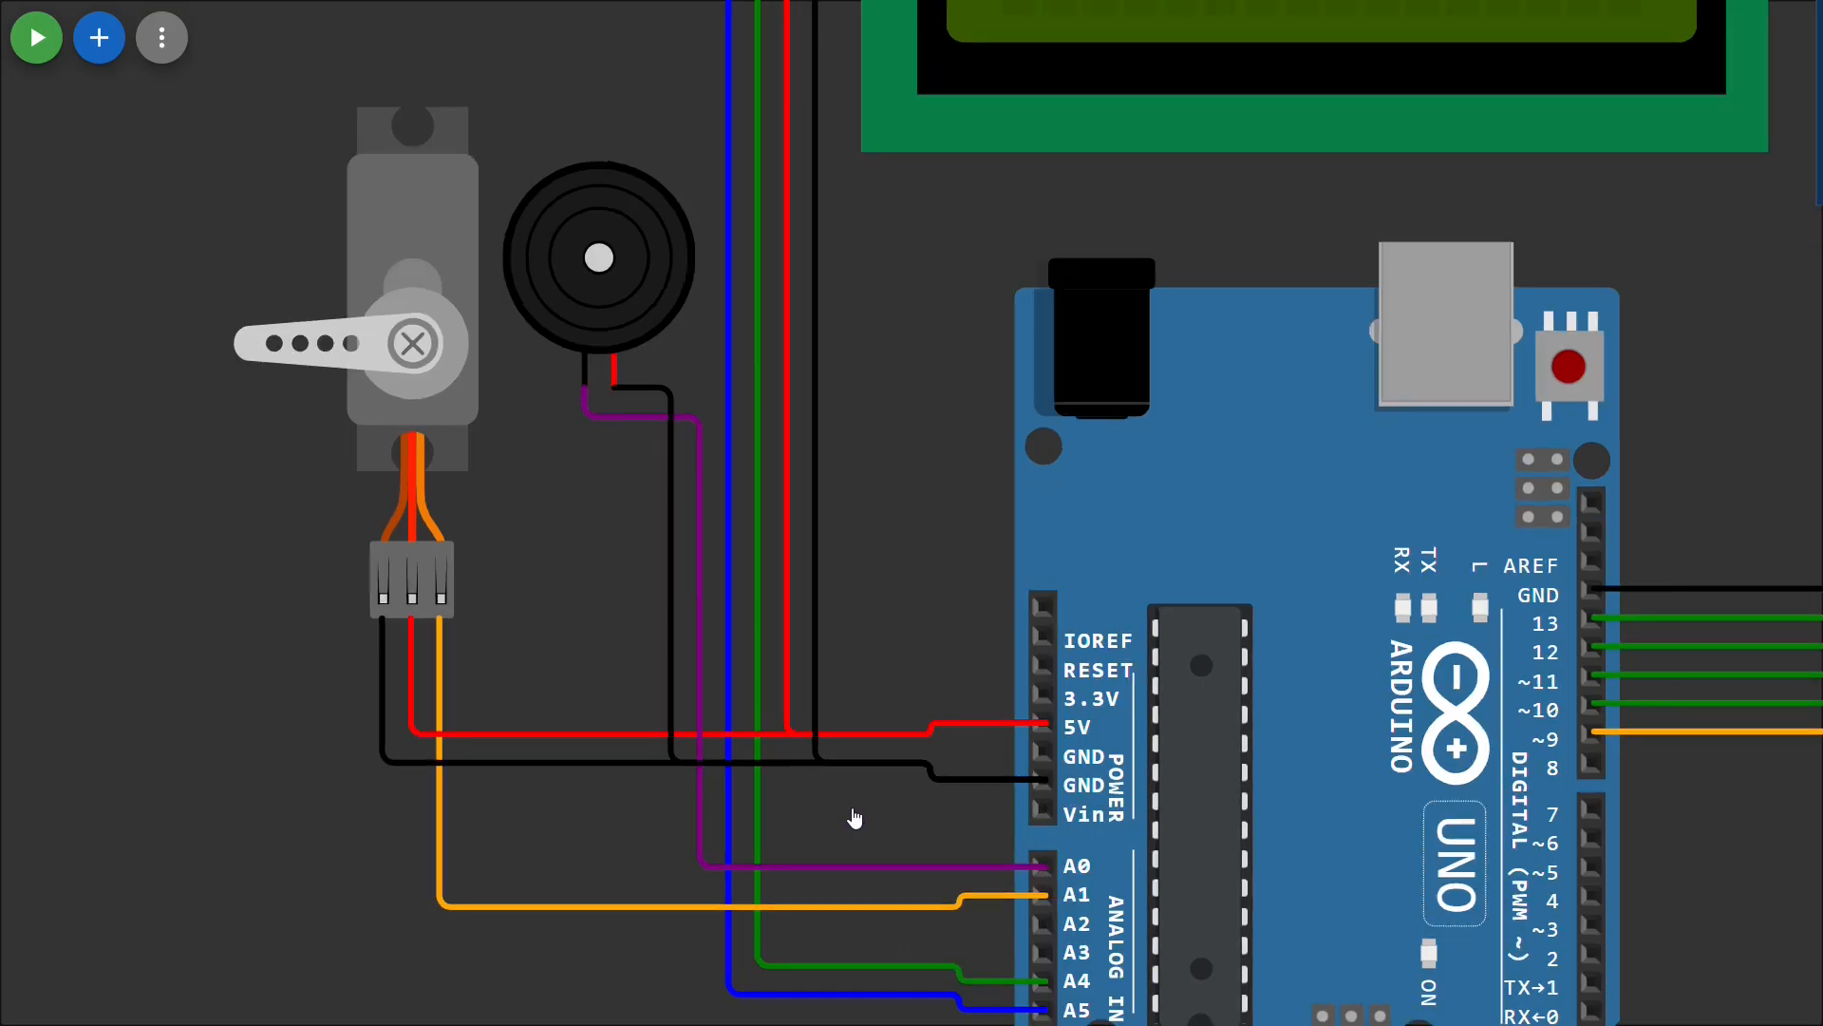
pyautogui.scroll(1, 854, 818)
pyautogui.scroll(1, 861, 814)
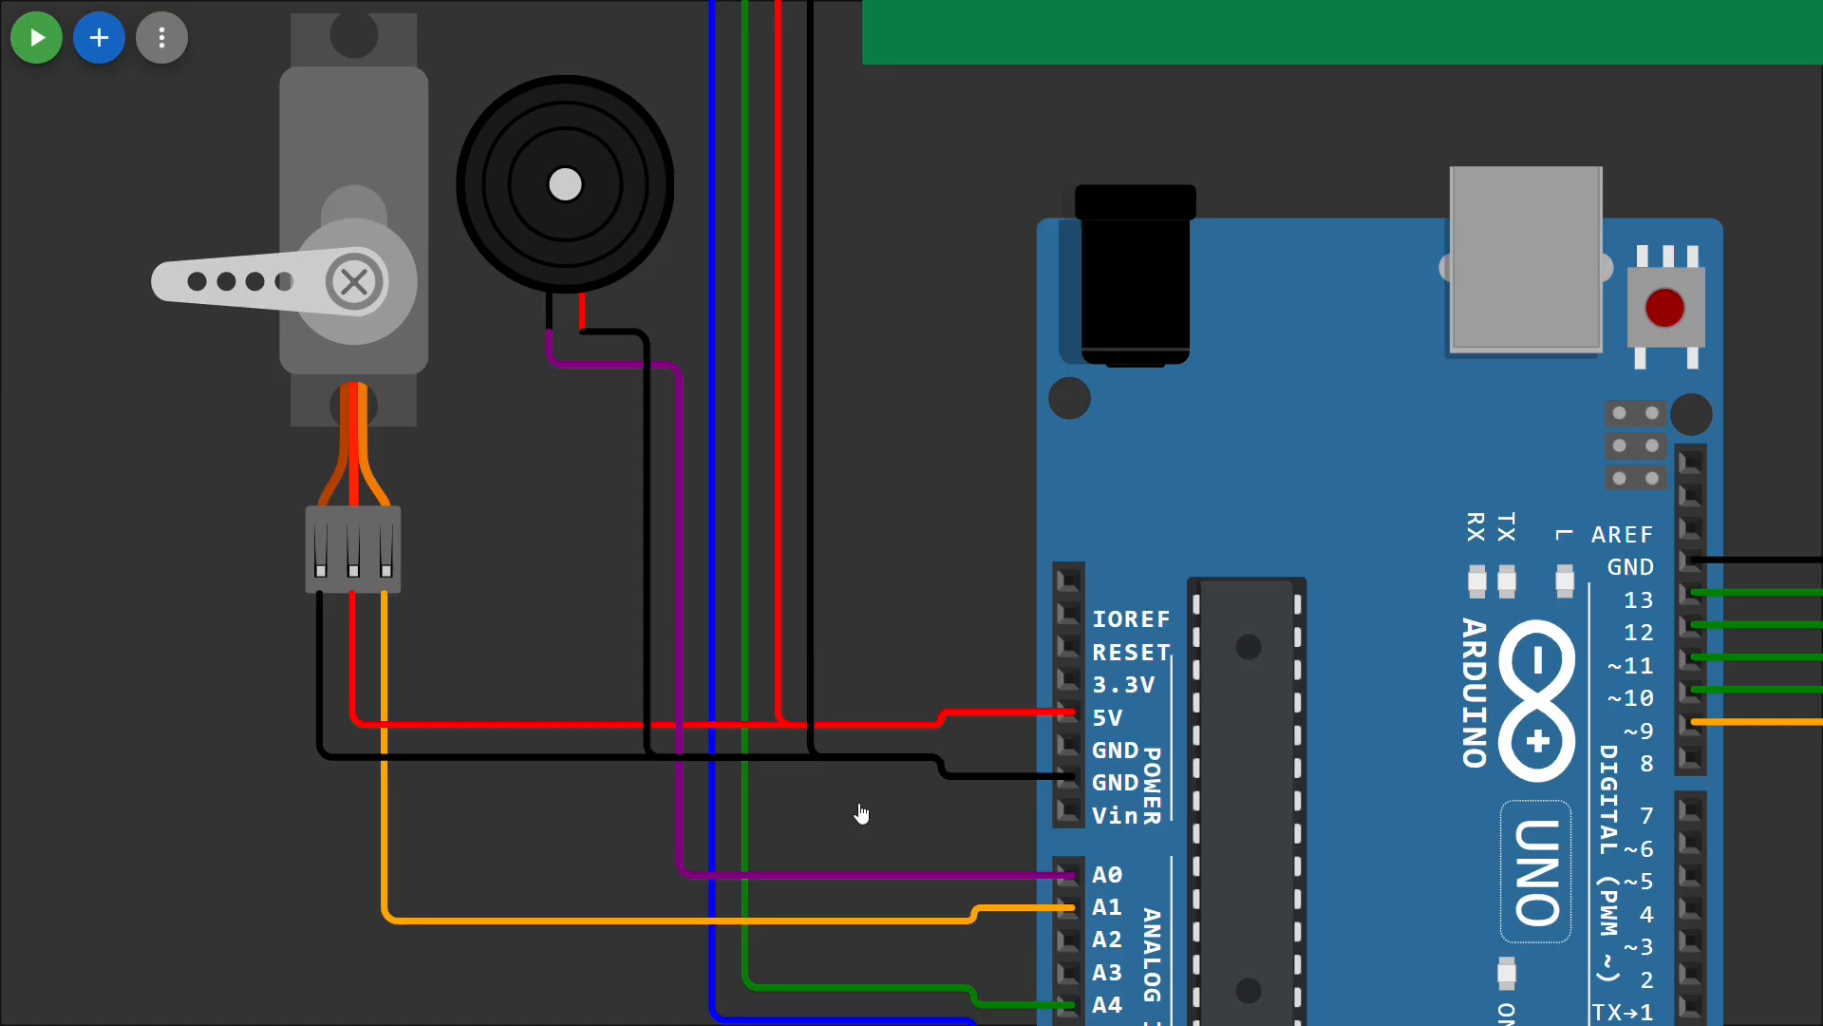
pyautogui.scroll(1, 860, 814)
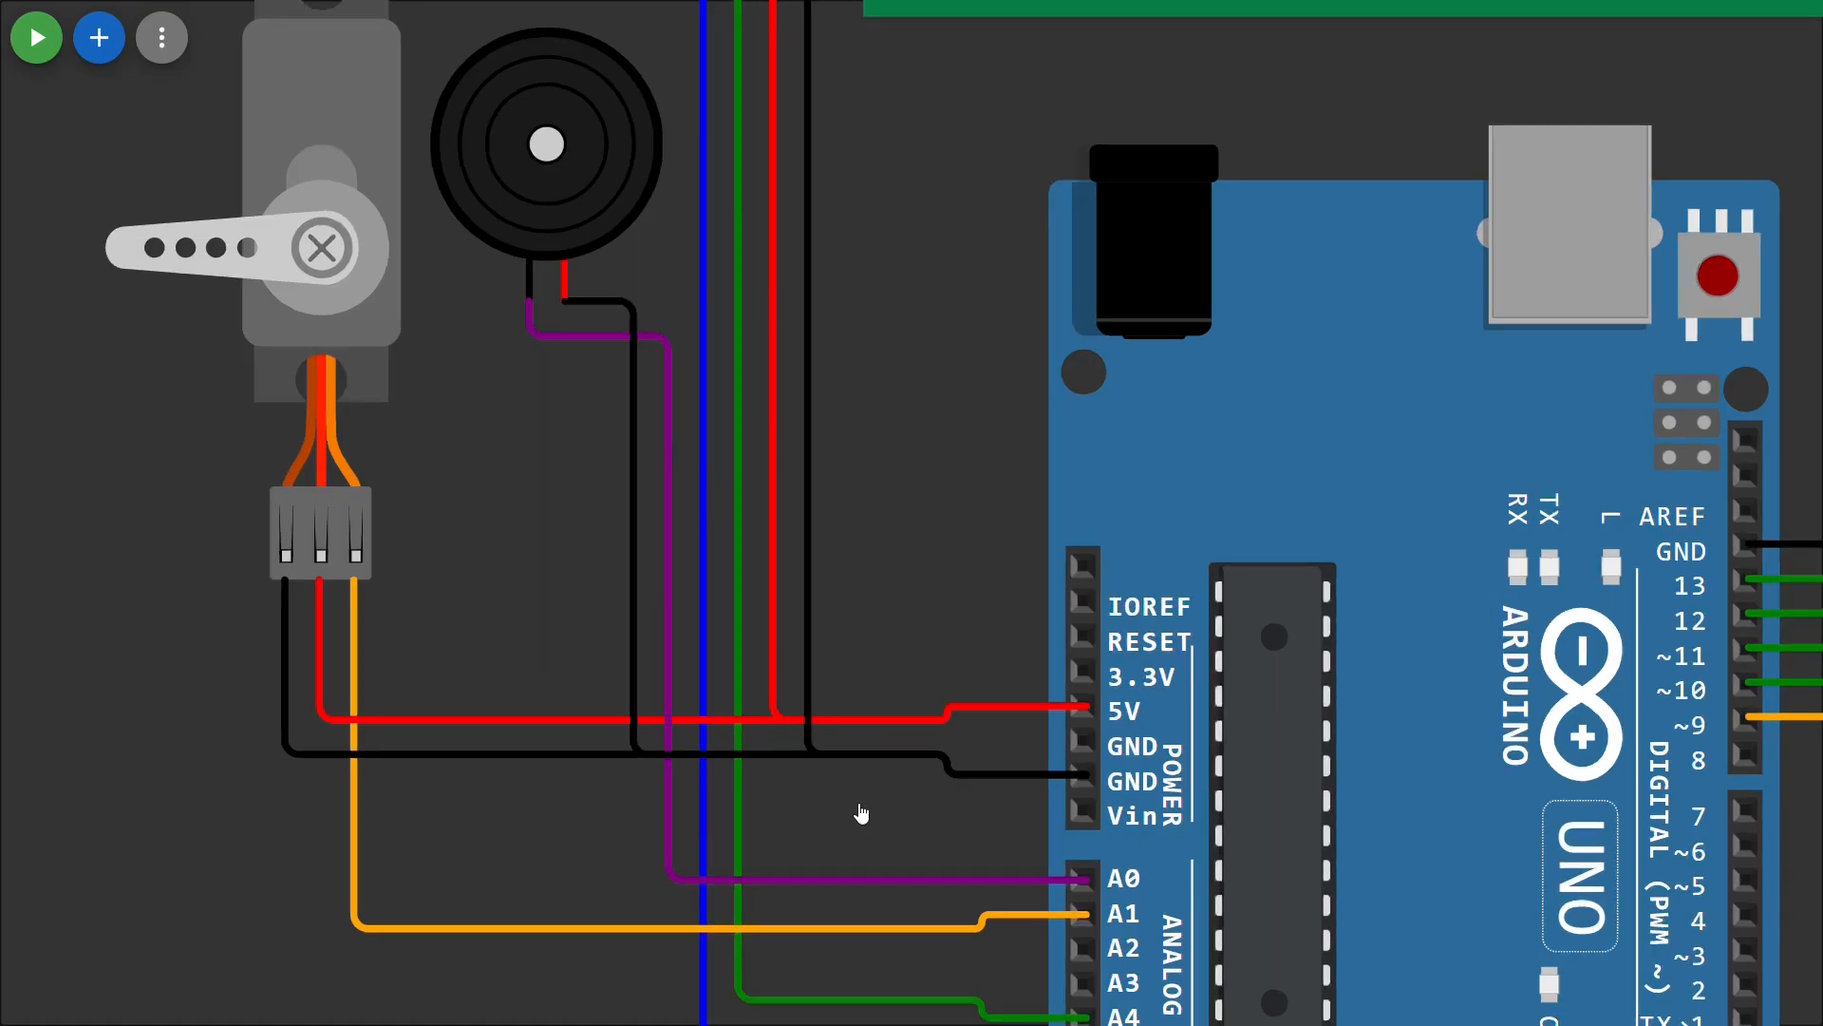
pyautogui.scroll(-1, 861, 814)
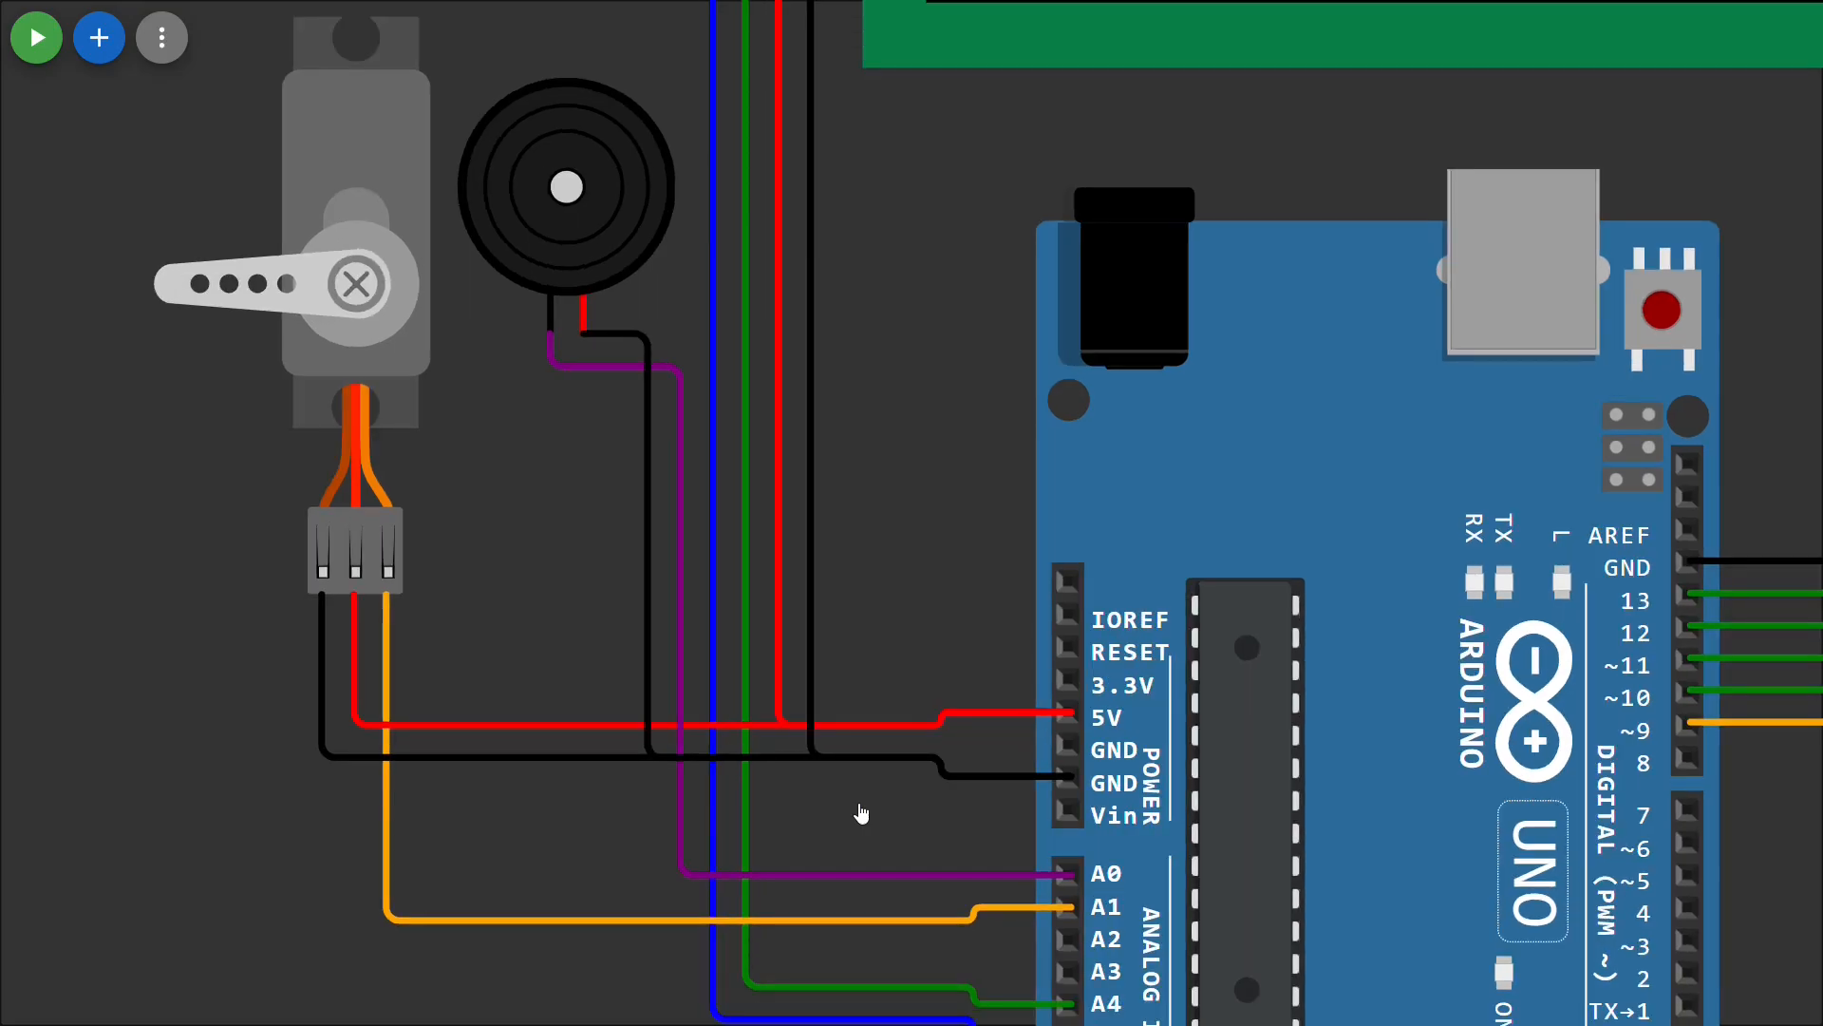
pyautogui.scroll(-1, 861, 813)
pyautogui.scroll(-1, 862, 814)
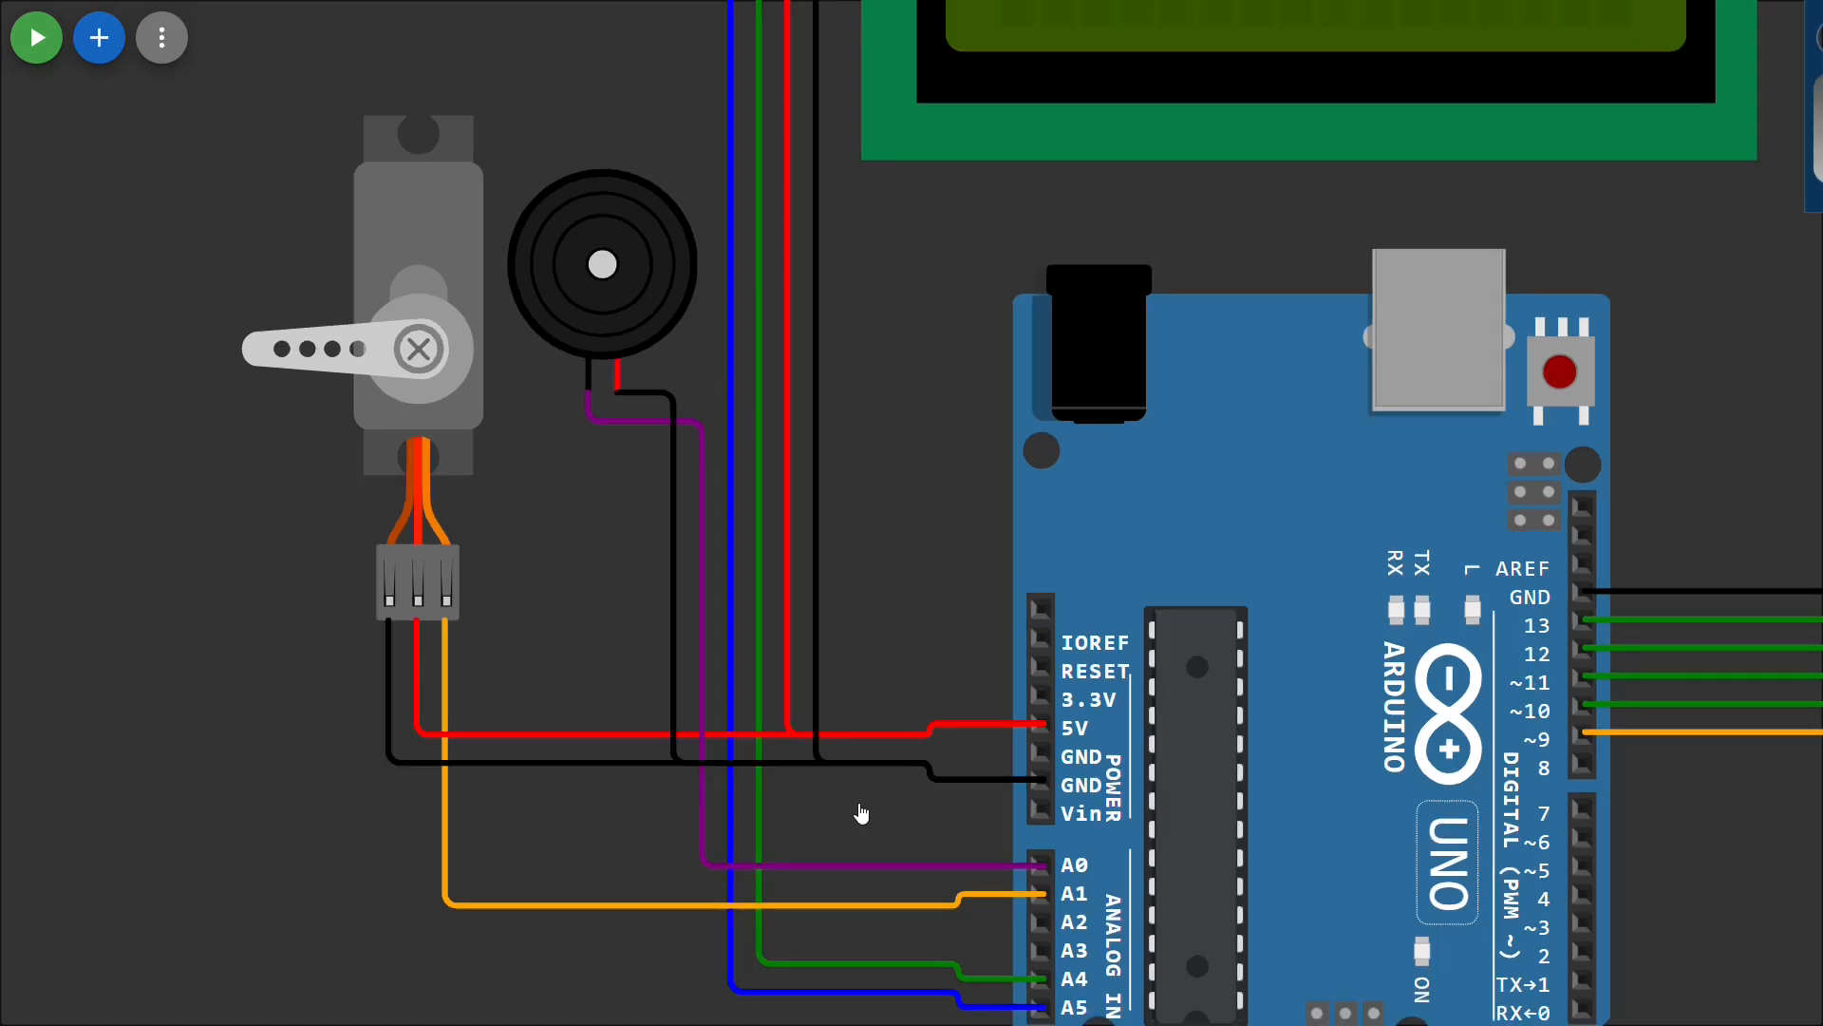
pyautogui.scroll(-1, 861, 814)
pyautogui.scroll(-1, 863, 807)
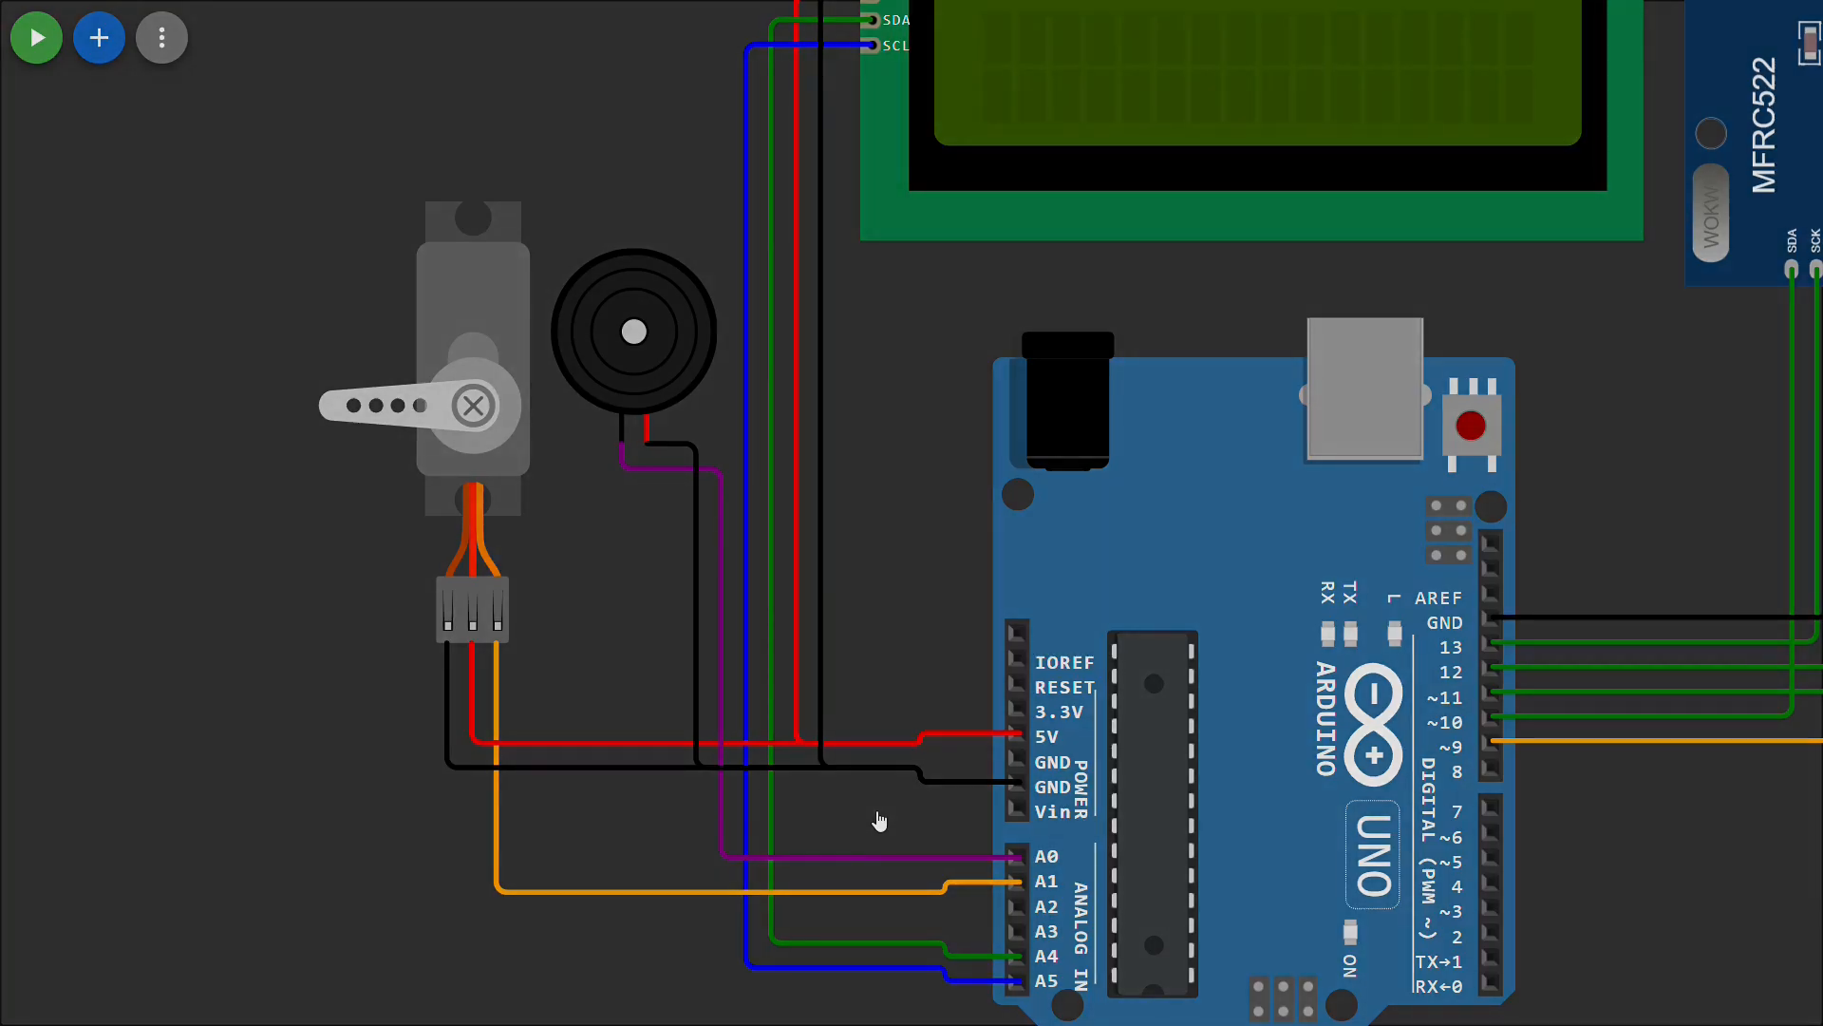
pyautogui.scroll(-1, 872, 826)
pyautogui.scroll(-3, 879, 820)
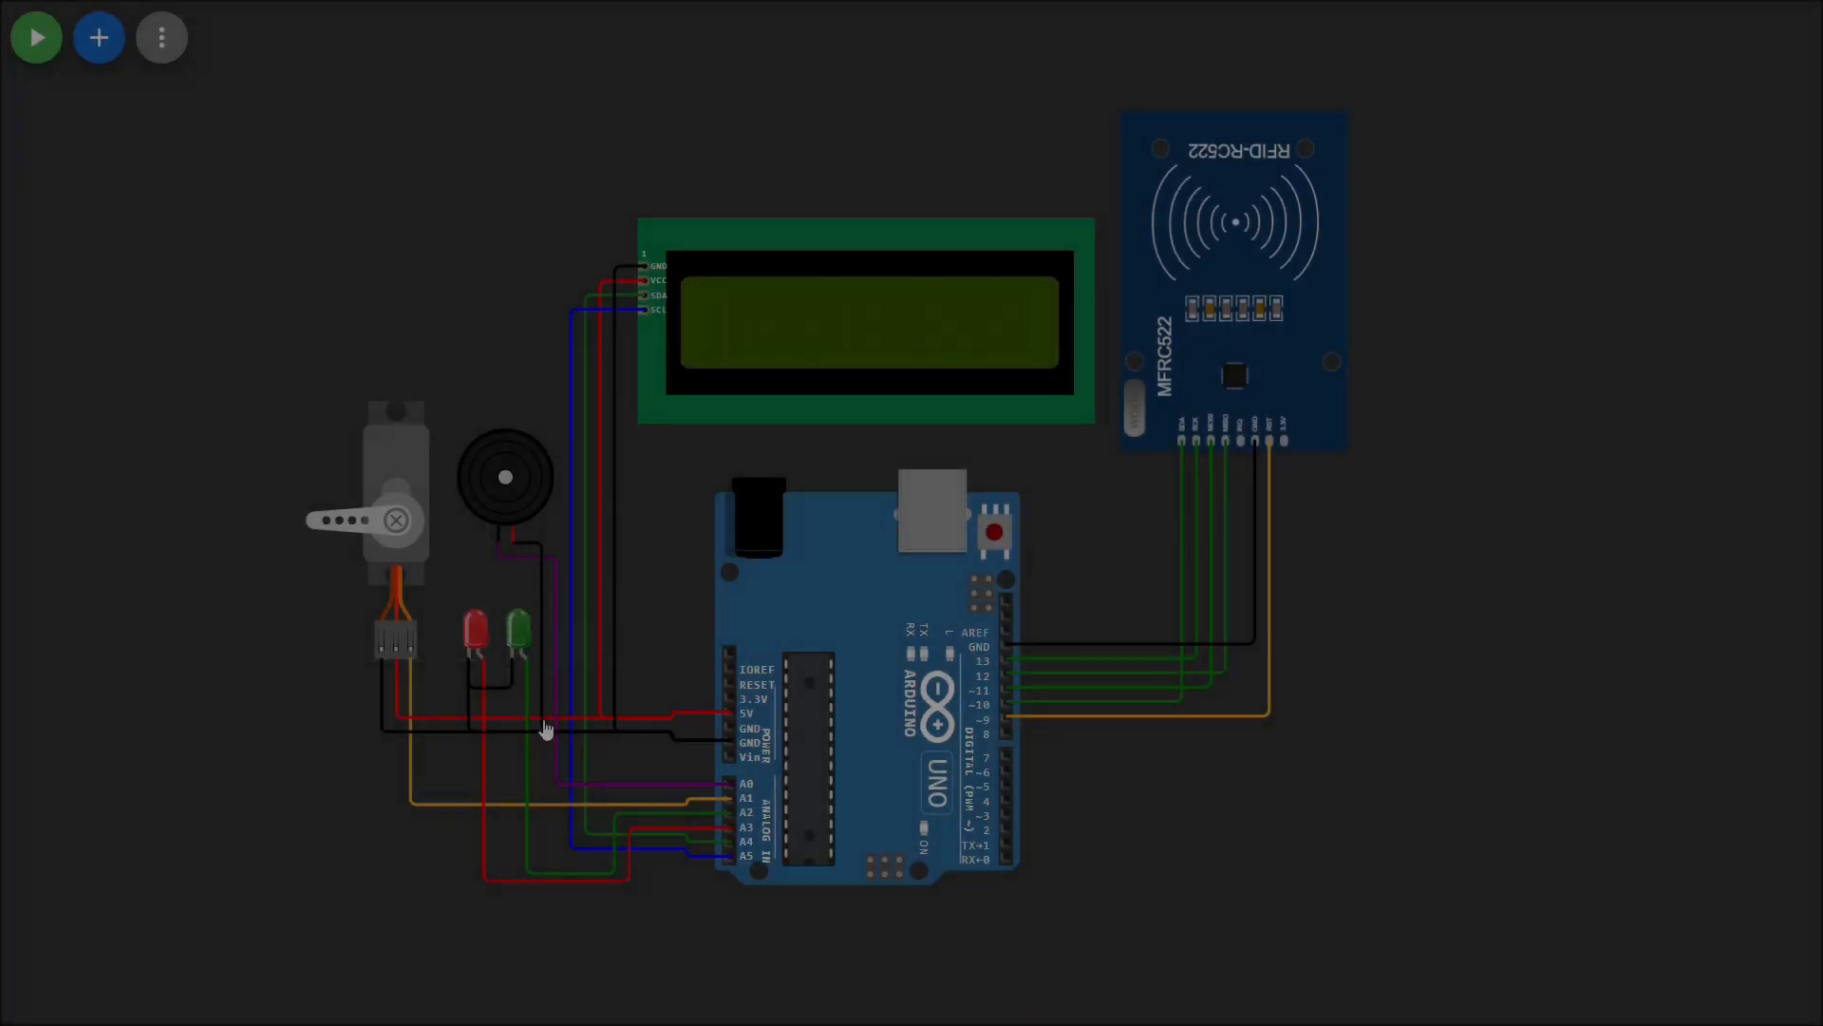
# Step: Trace the red and green LEDs' wires to the Arduino Uno's power and analog headers, and review the whole circuit
pyautogui.scroll(5, 506, 741)
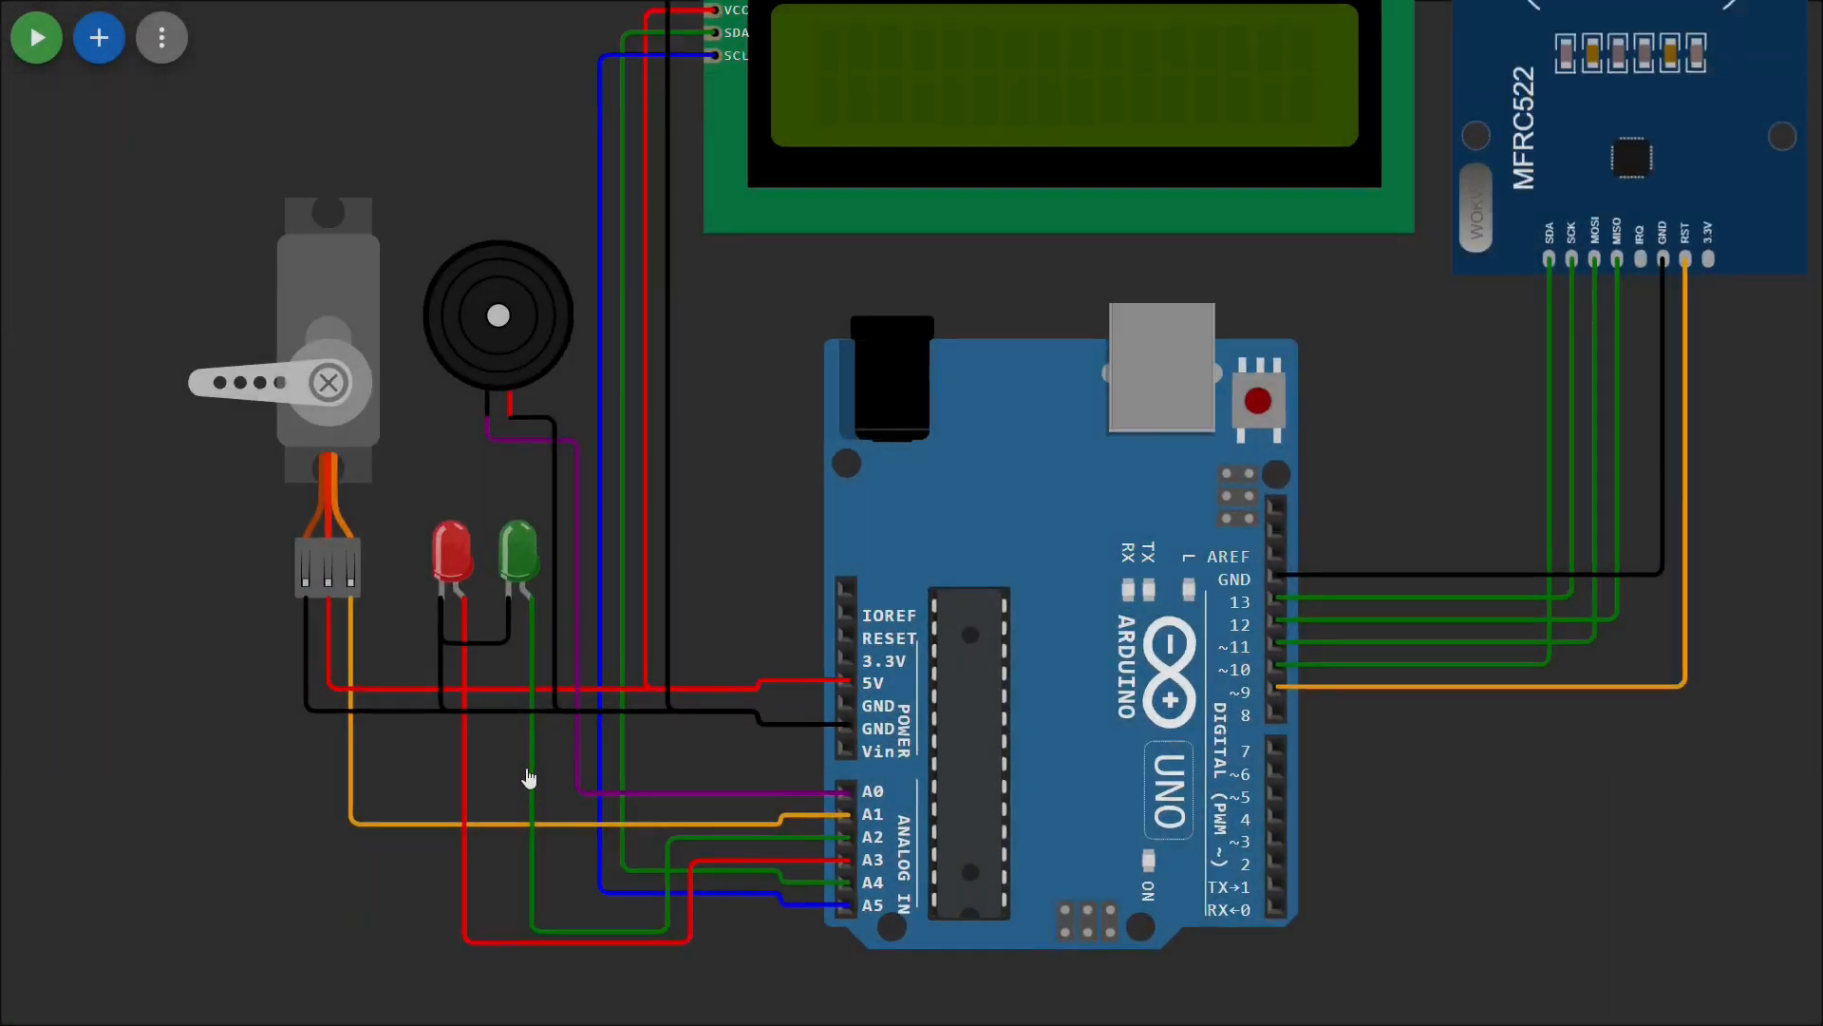
pyautogui.scroll(5, 528, 774)
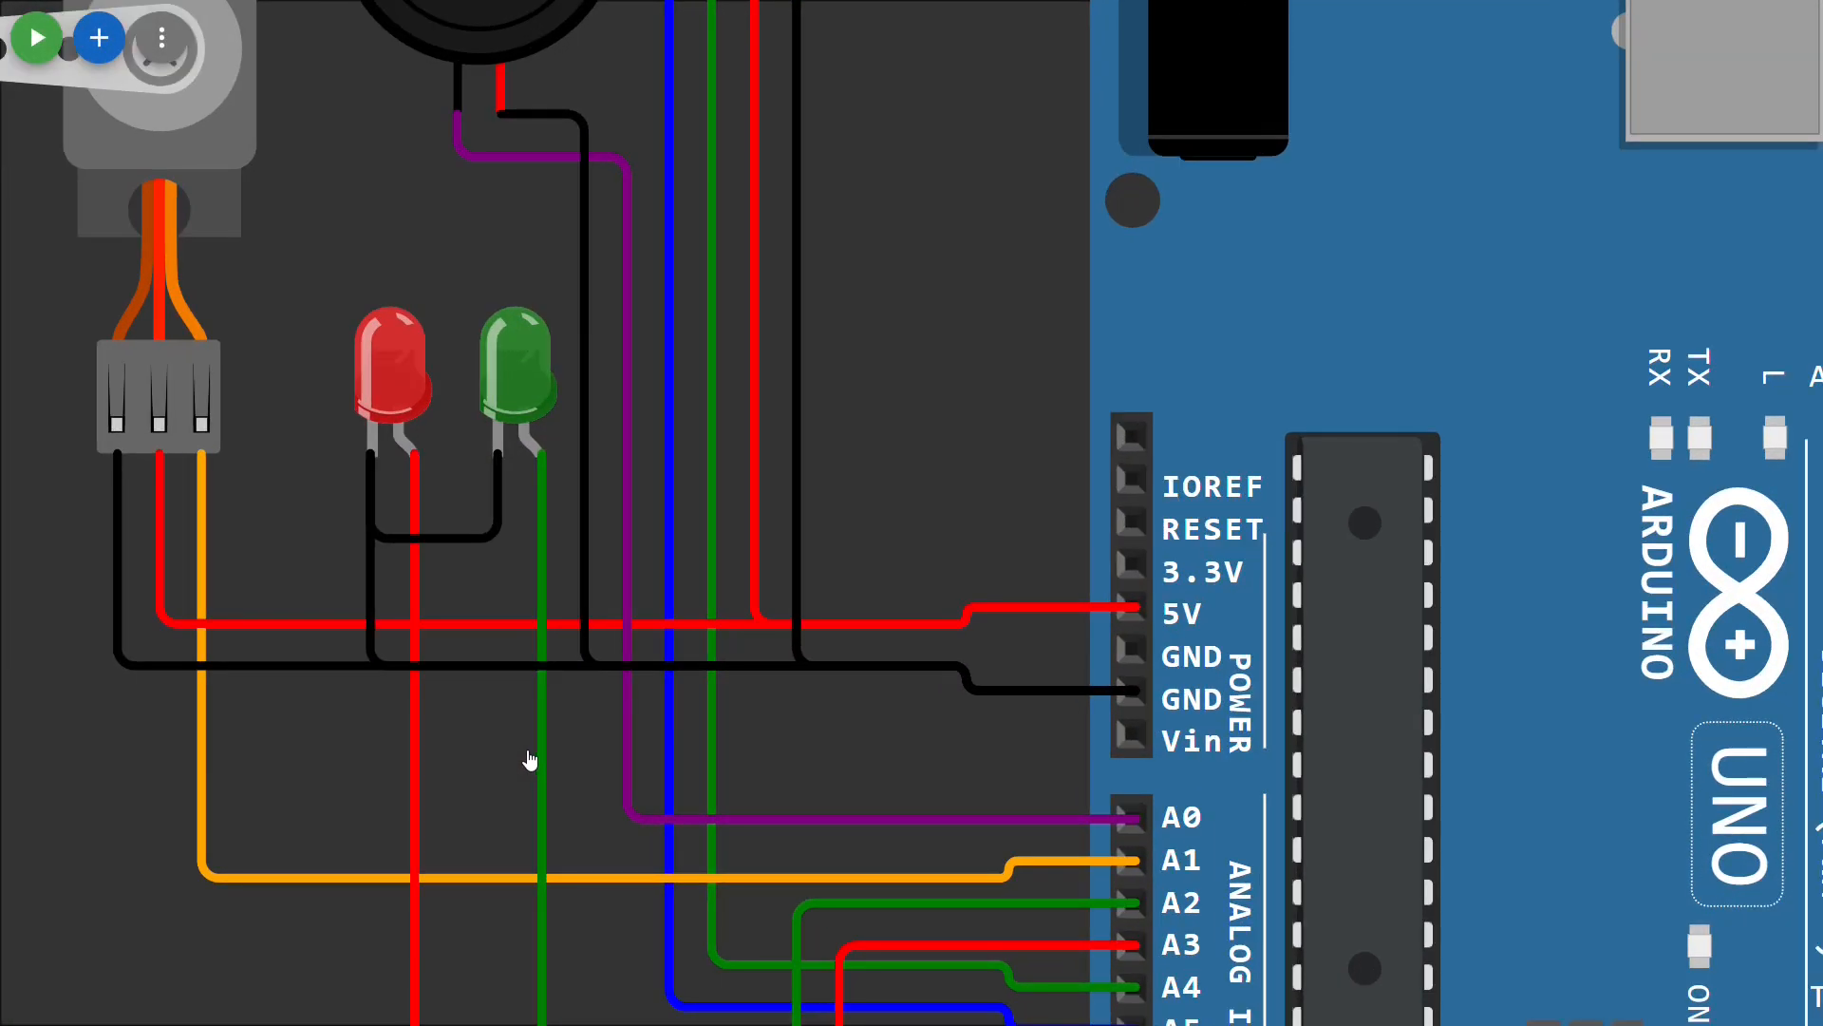
pyautogui.moveTo(493, 814); pyautogui.dragTo(460, 643)
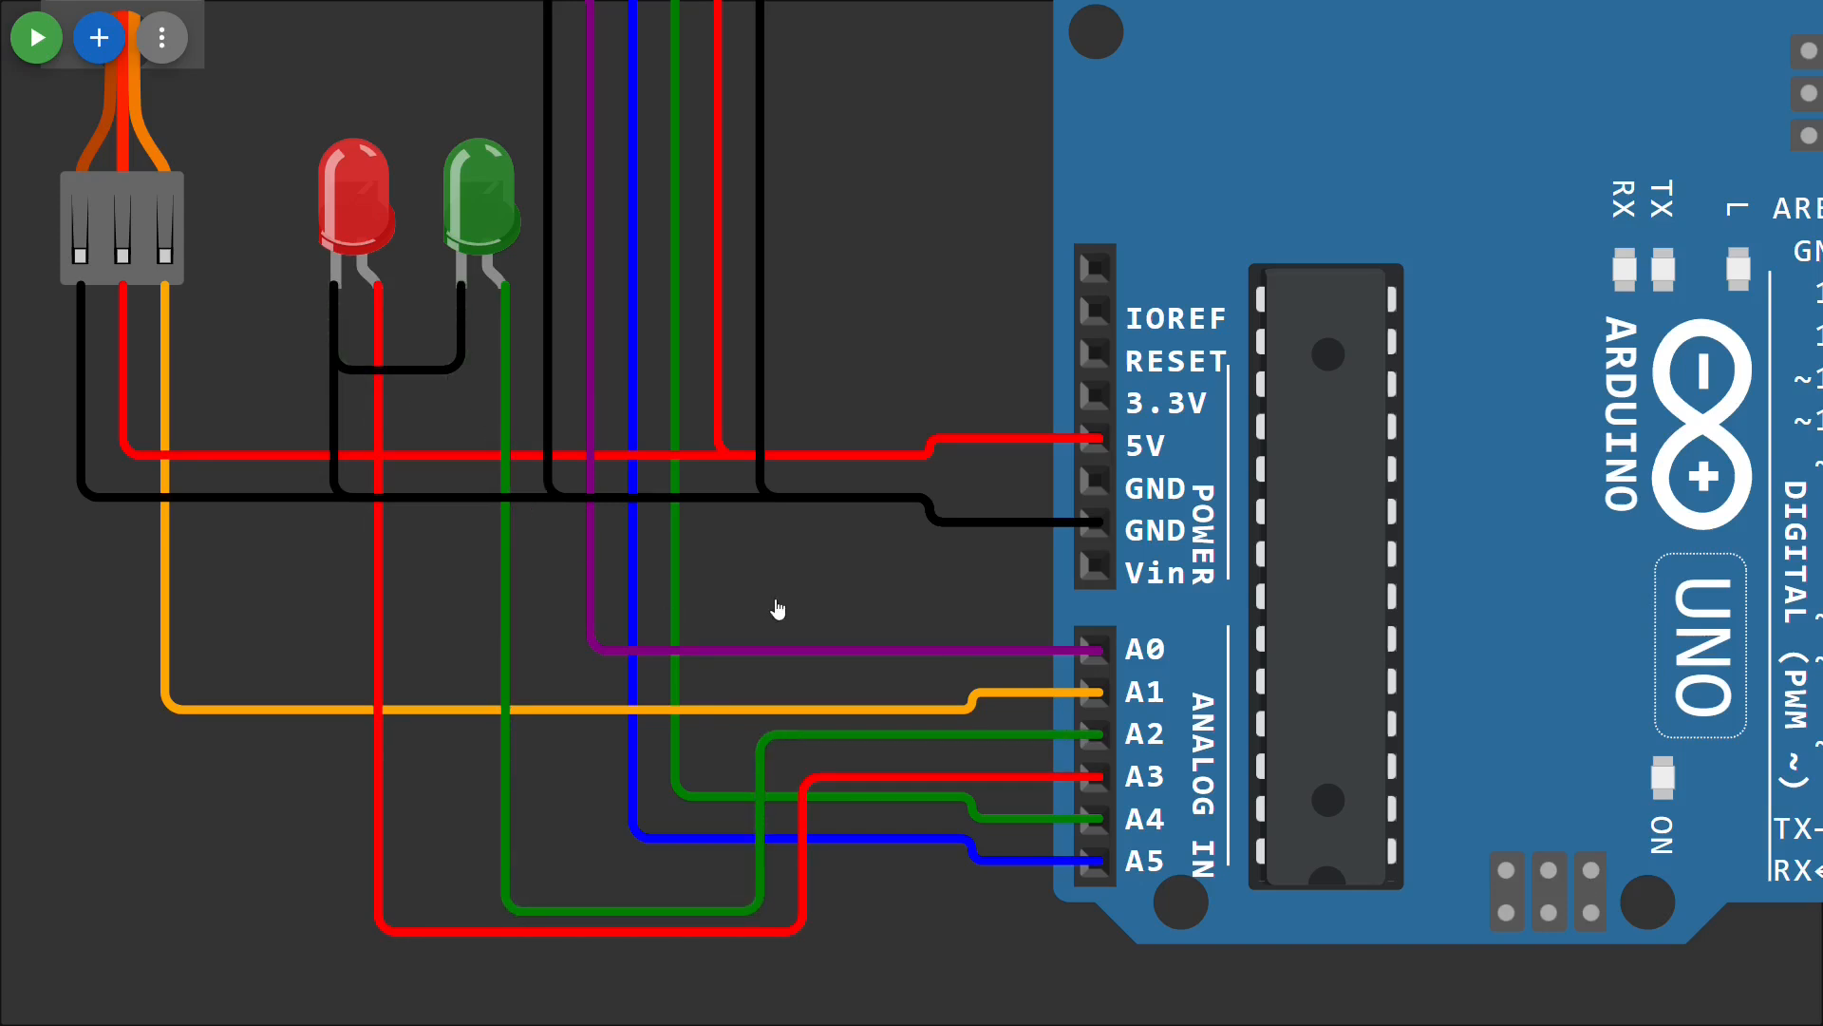
pyautogui.scroll(-1, 834, 589)
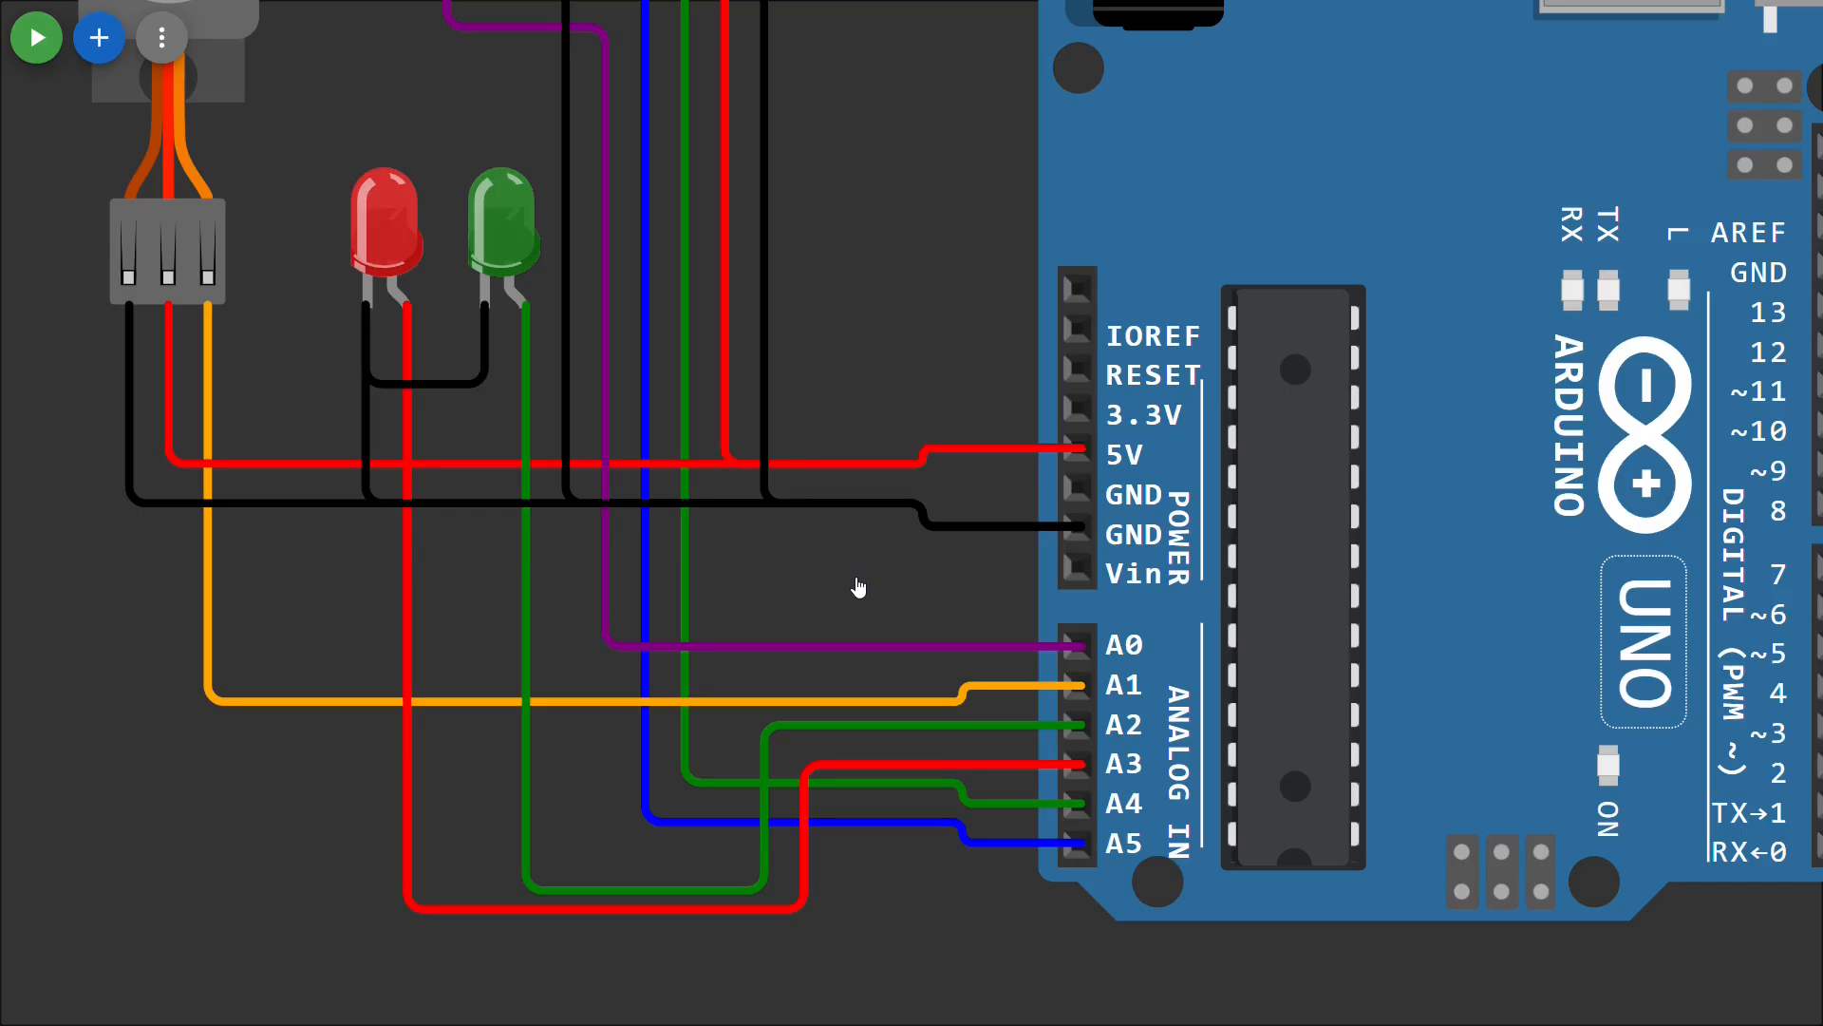
pyautogui.scroll(2, 854, 584)
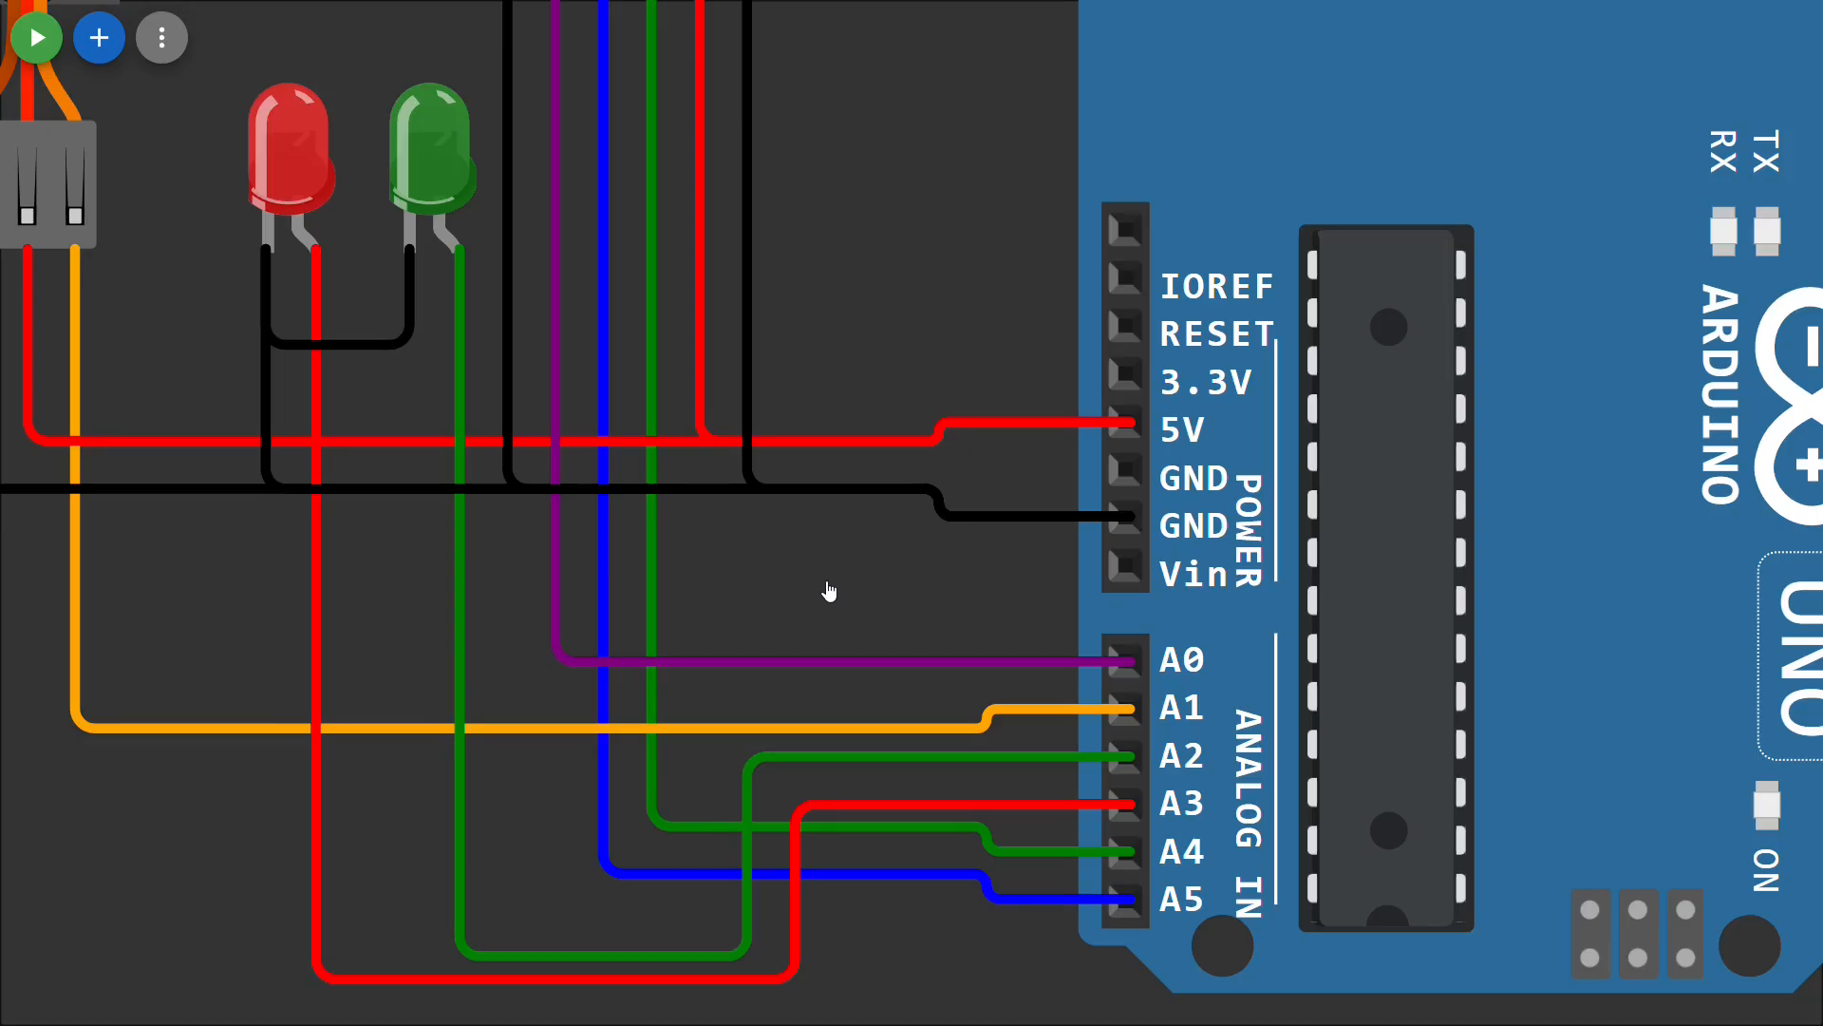
pyautogui.scroll(1, 828, 590)
pyautogui.scroll(-3, 828, 591)
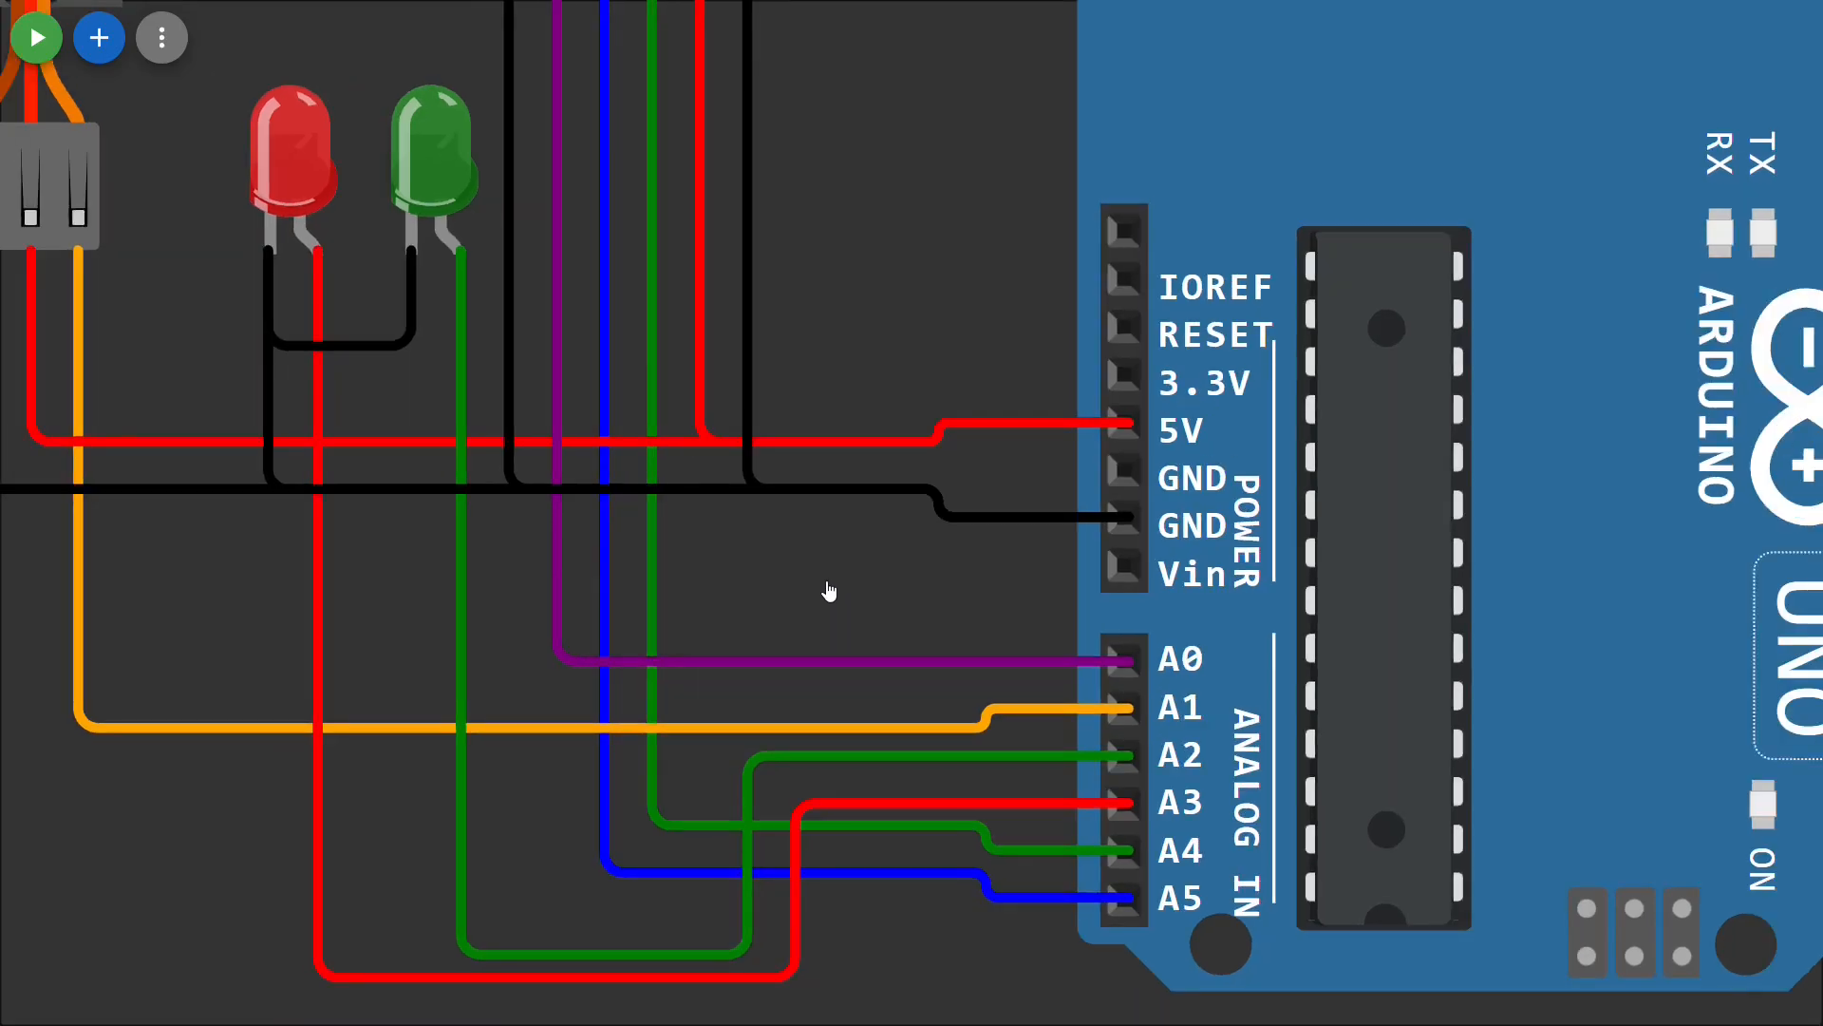
pyautogui.scroll(-4, 828, 590)
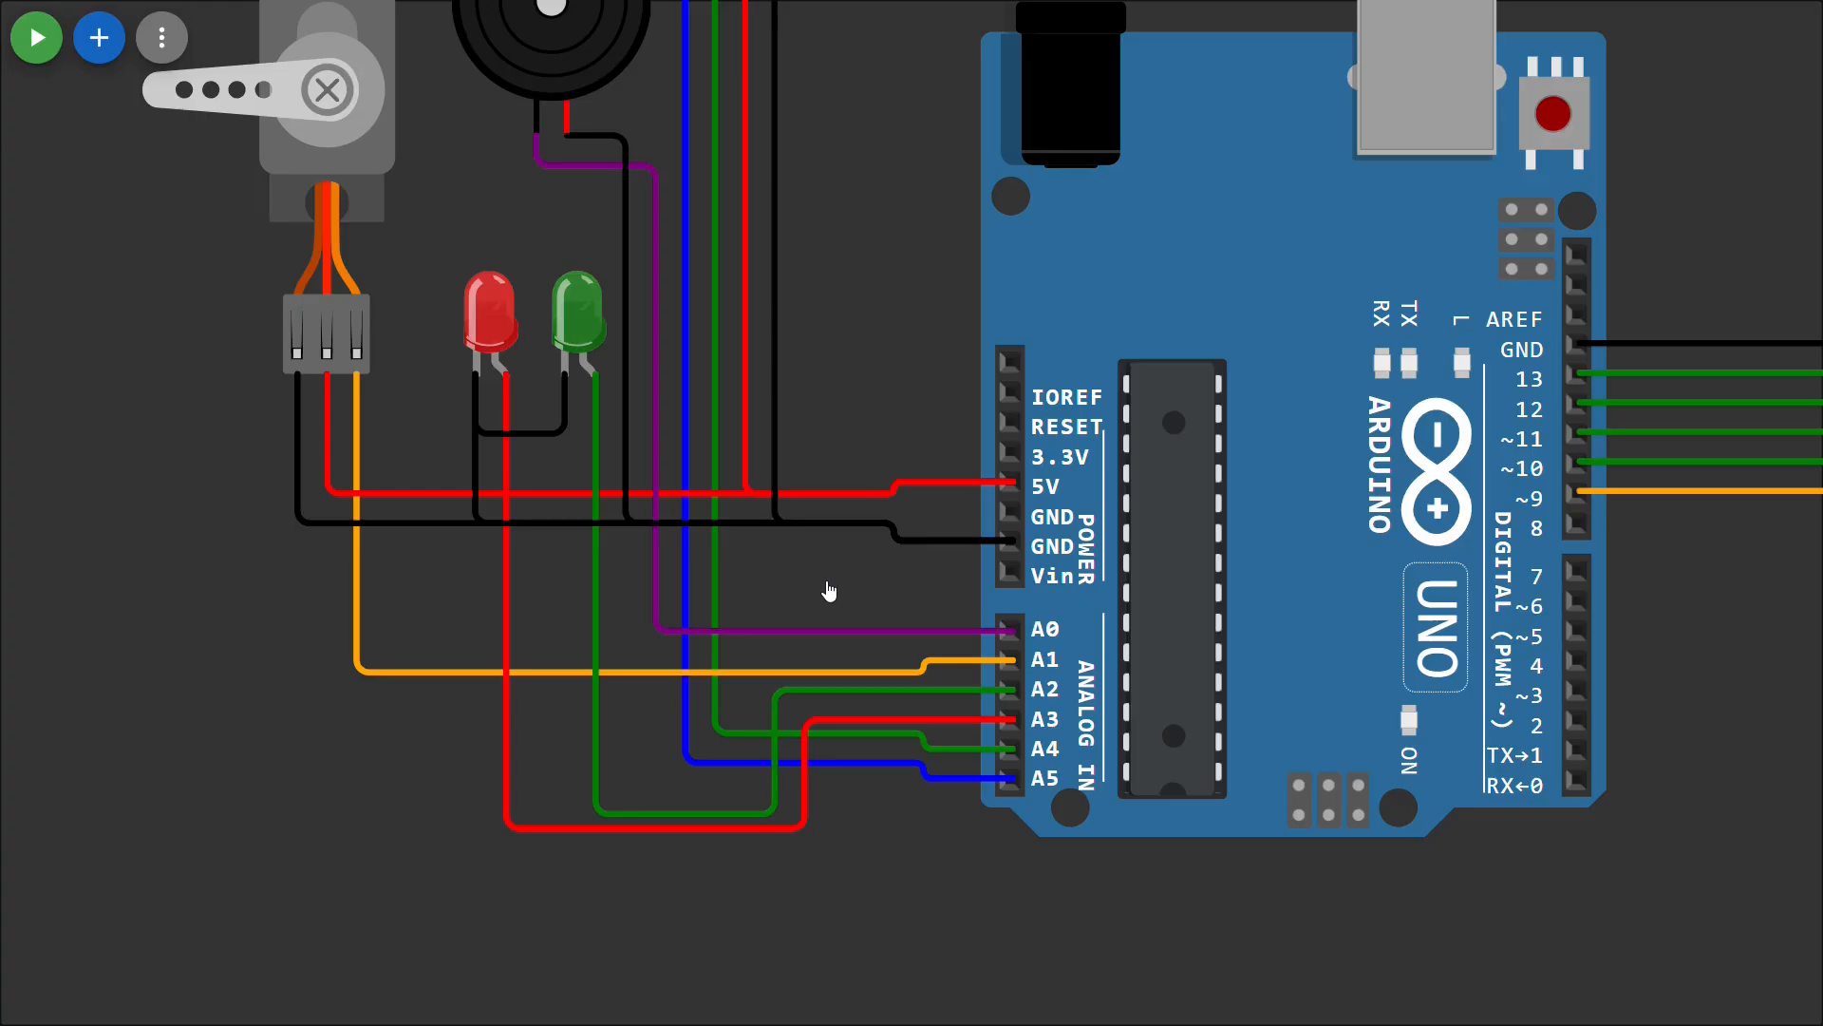
pyautogui.scroll(-3, 822, 595)
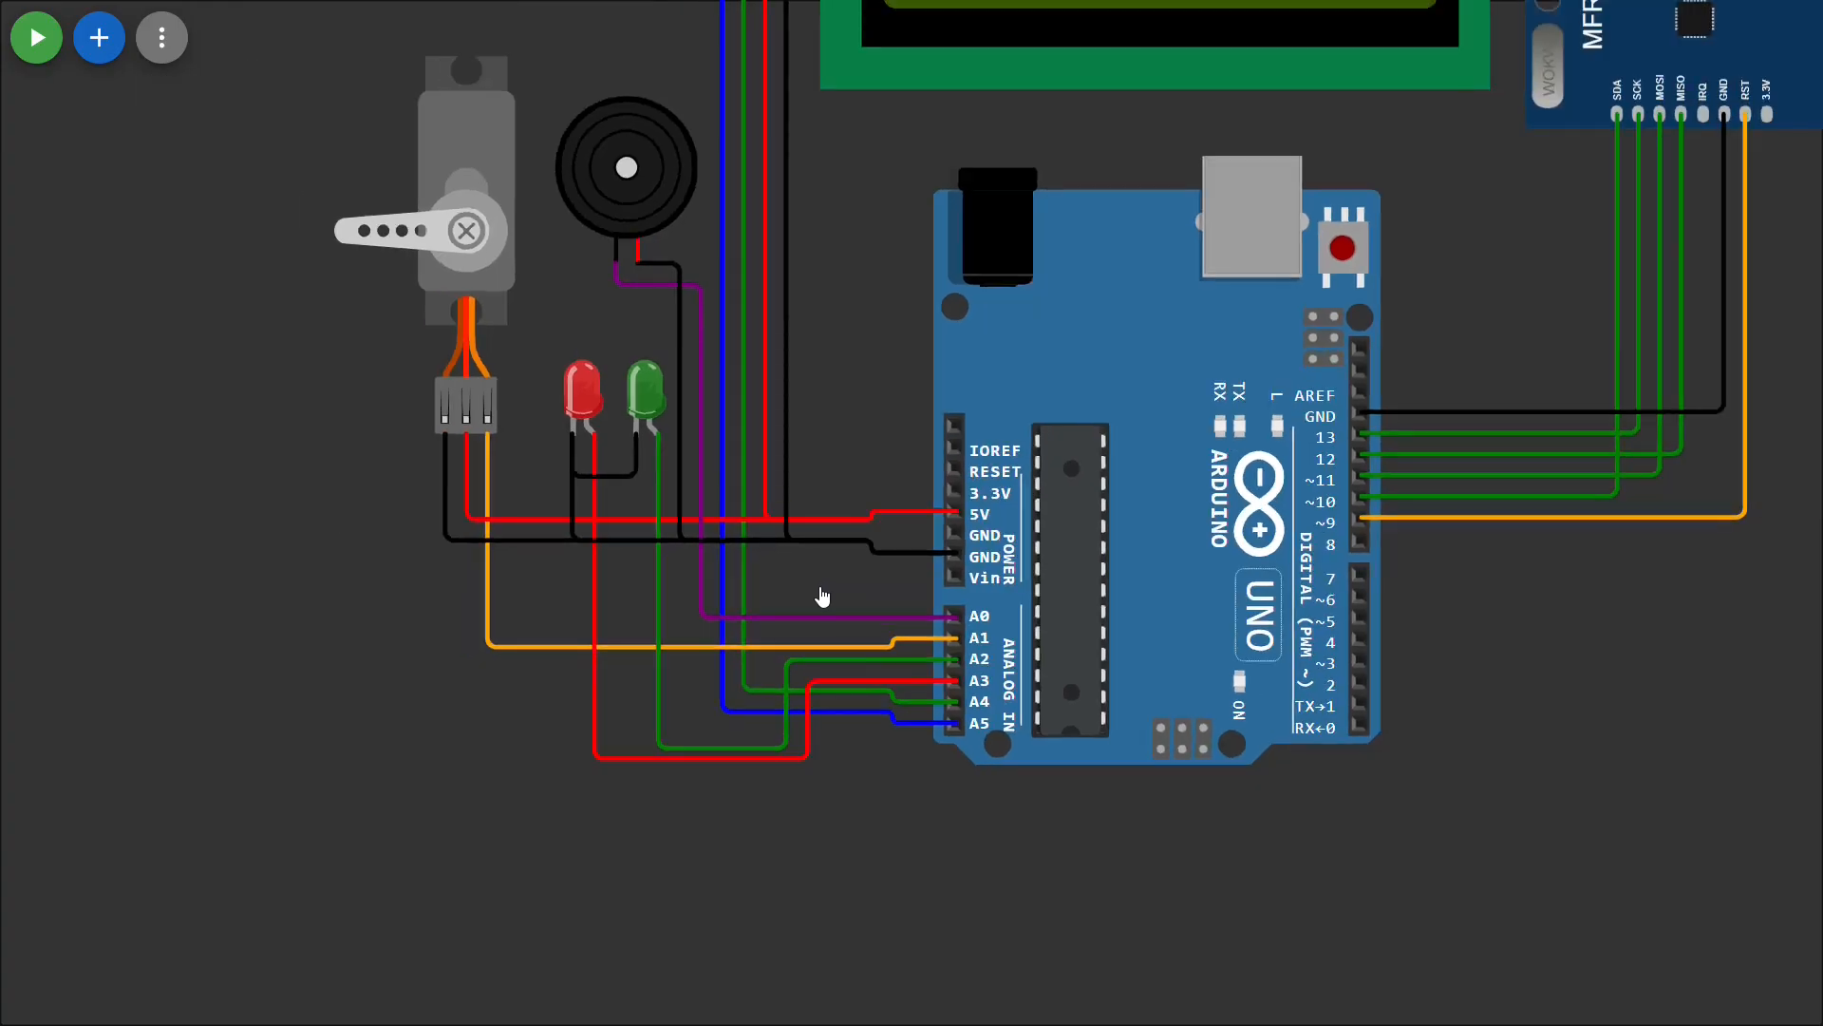
pyautogui.moveTo(876, 435); pyautogui.dragTo(658, 680)
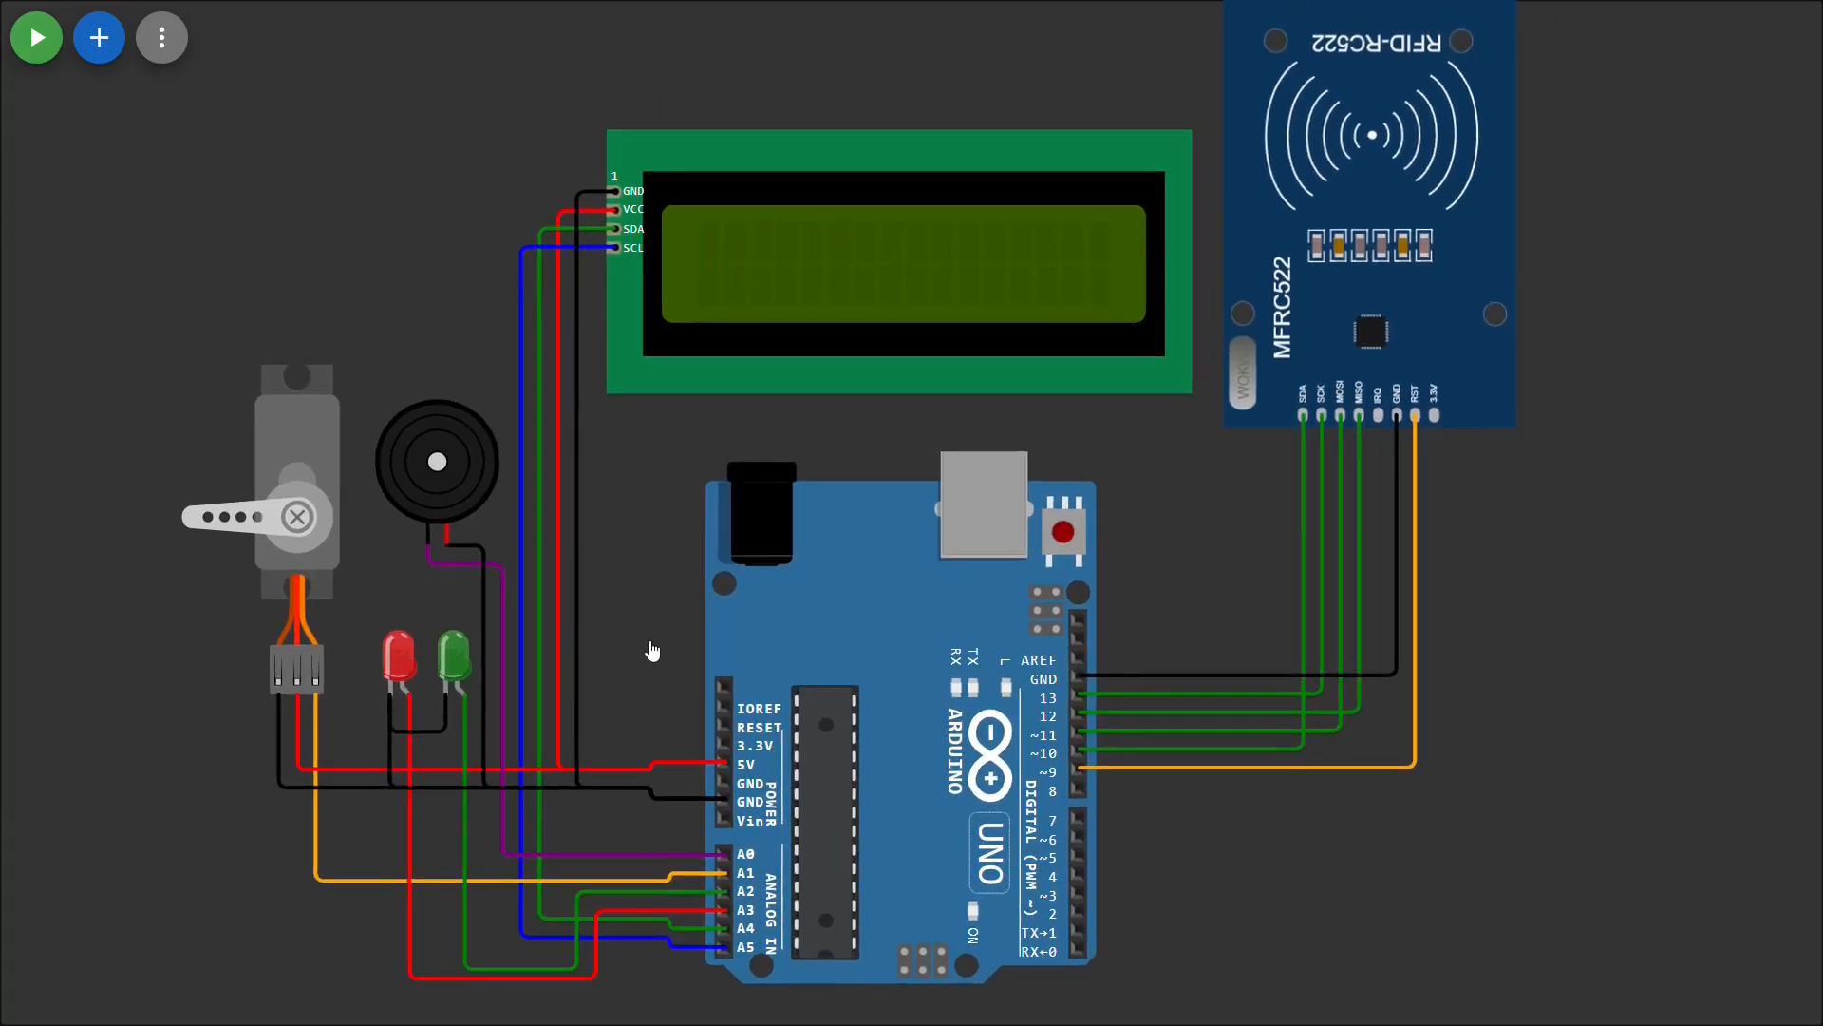
pyautogui.scroll(-3, 652, 650)
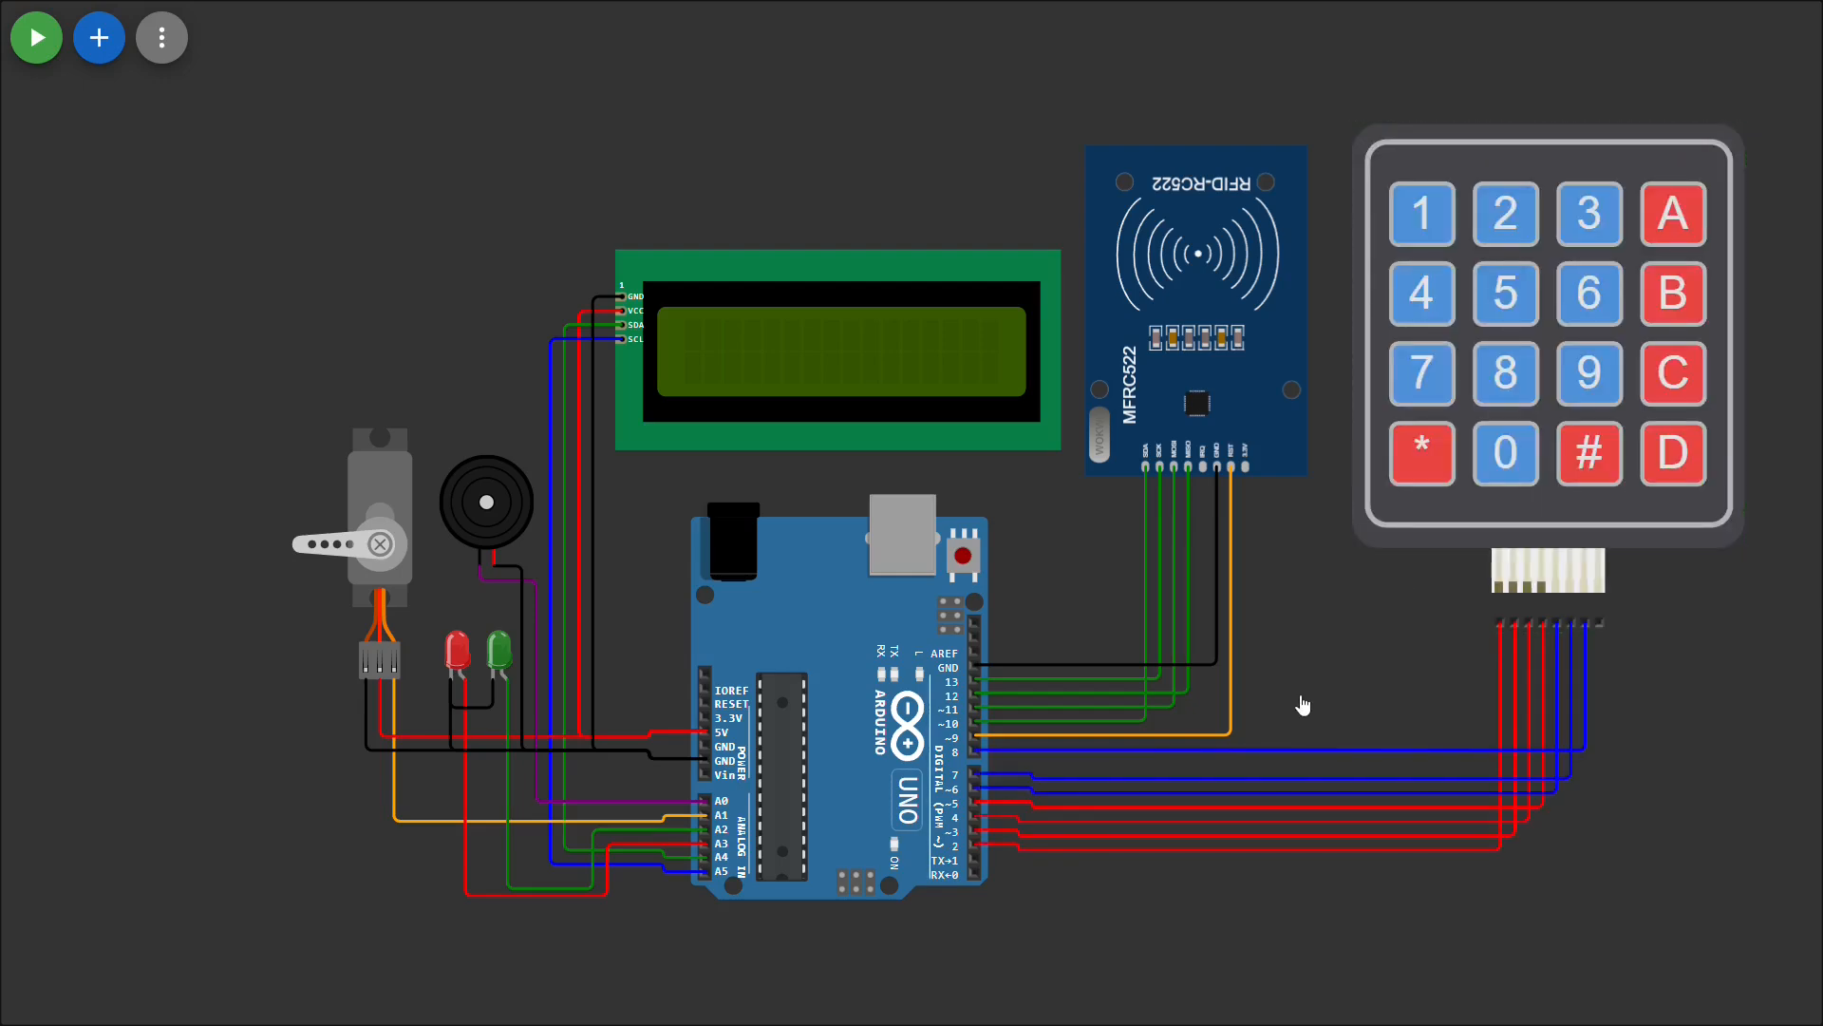
# Step: Examine the keypad and its eight-pin connector up close, including the unwired C4 pin
pyautogui.scroll(1, 1334, 697)
pyautogui.moveTo(1392, 712); pyautogui.dragTo(1177, 757)
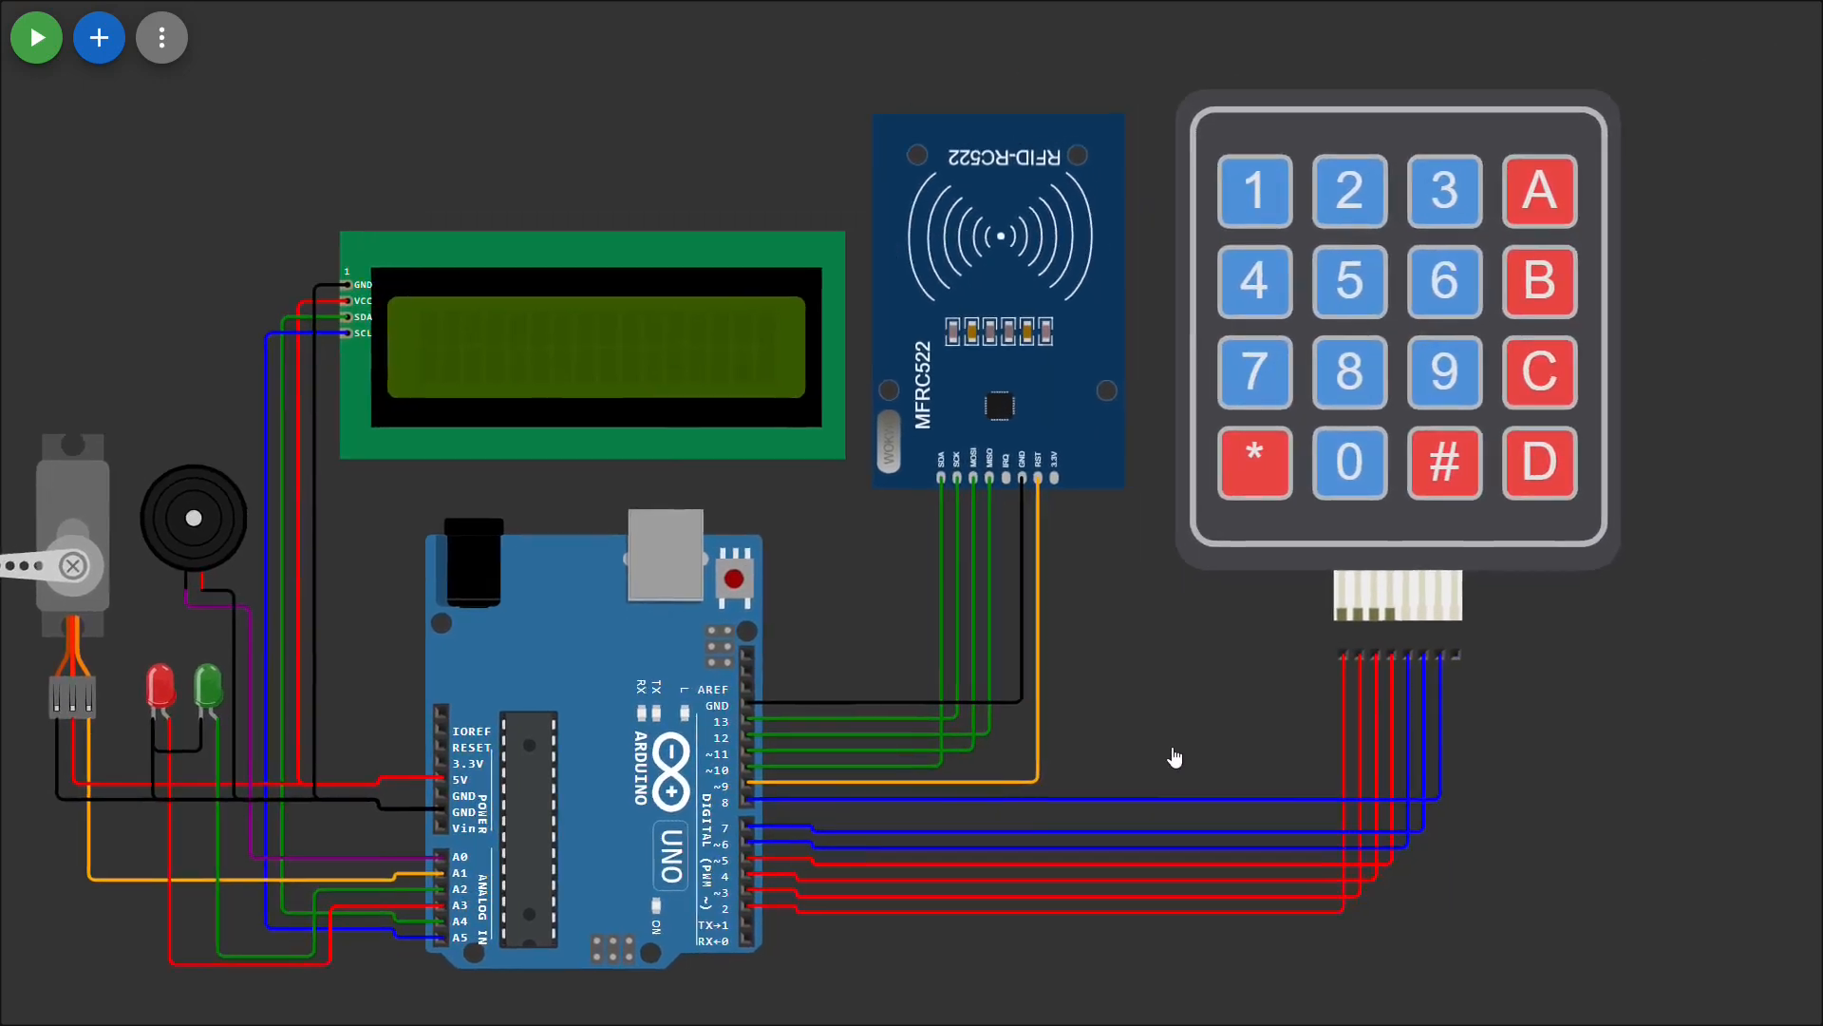
pyautogui.scroll(2, 1195, 743)
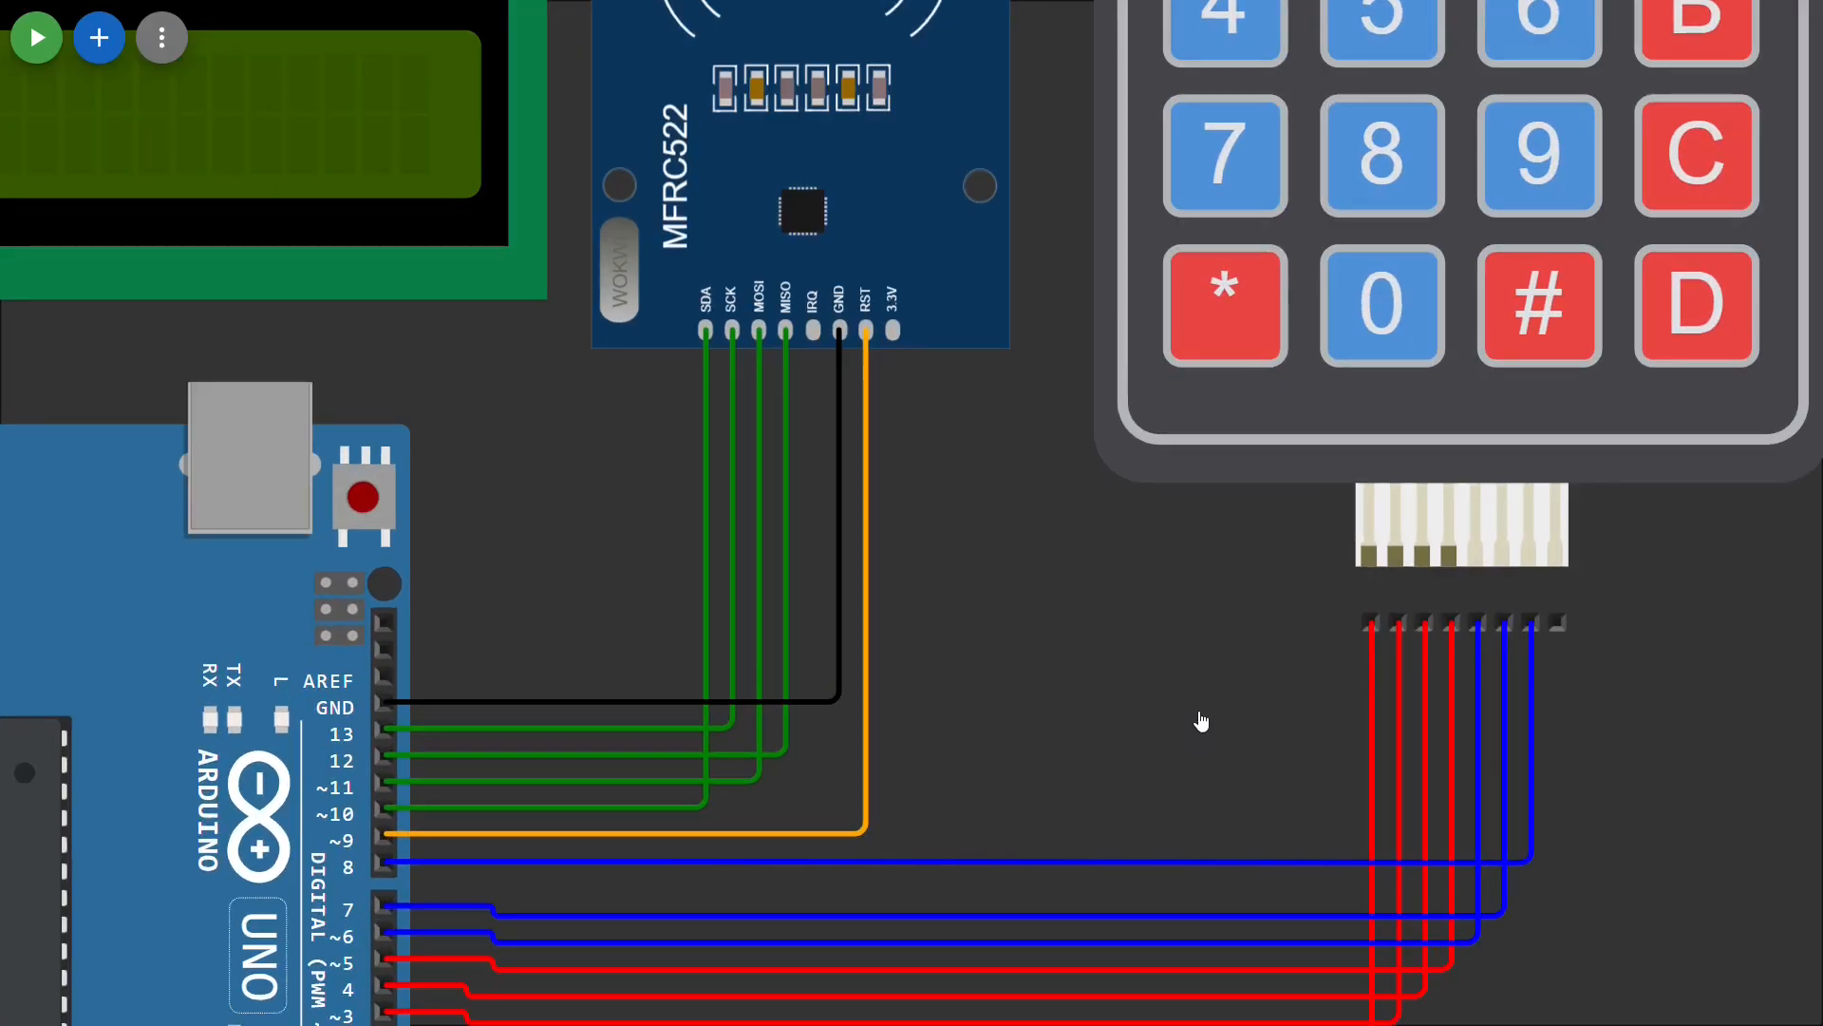
pyautogui.moveTo(1202, 757); pyautogui.dragTo(1043, 1024)
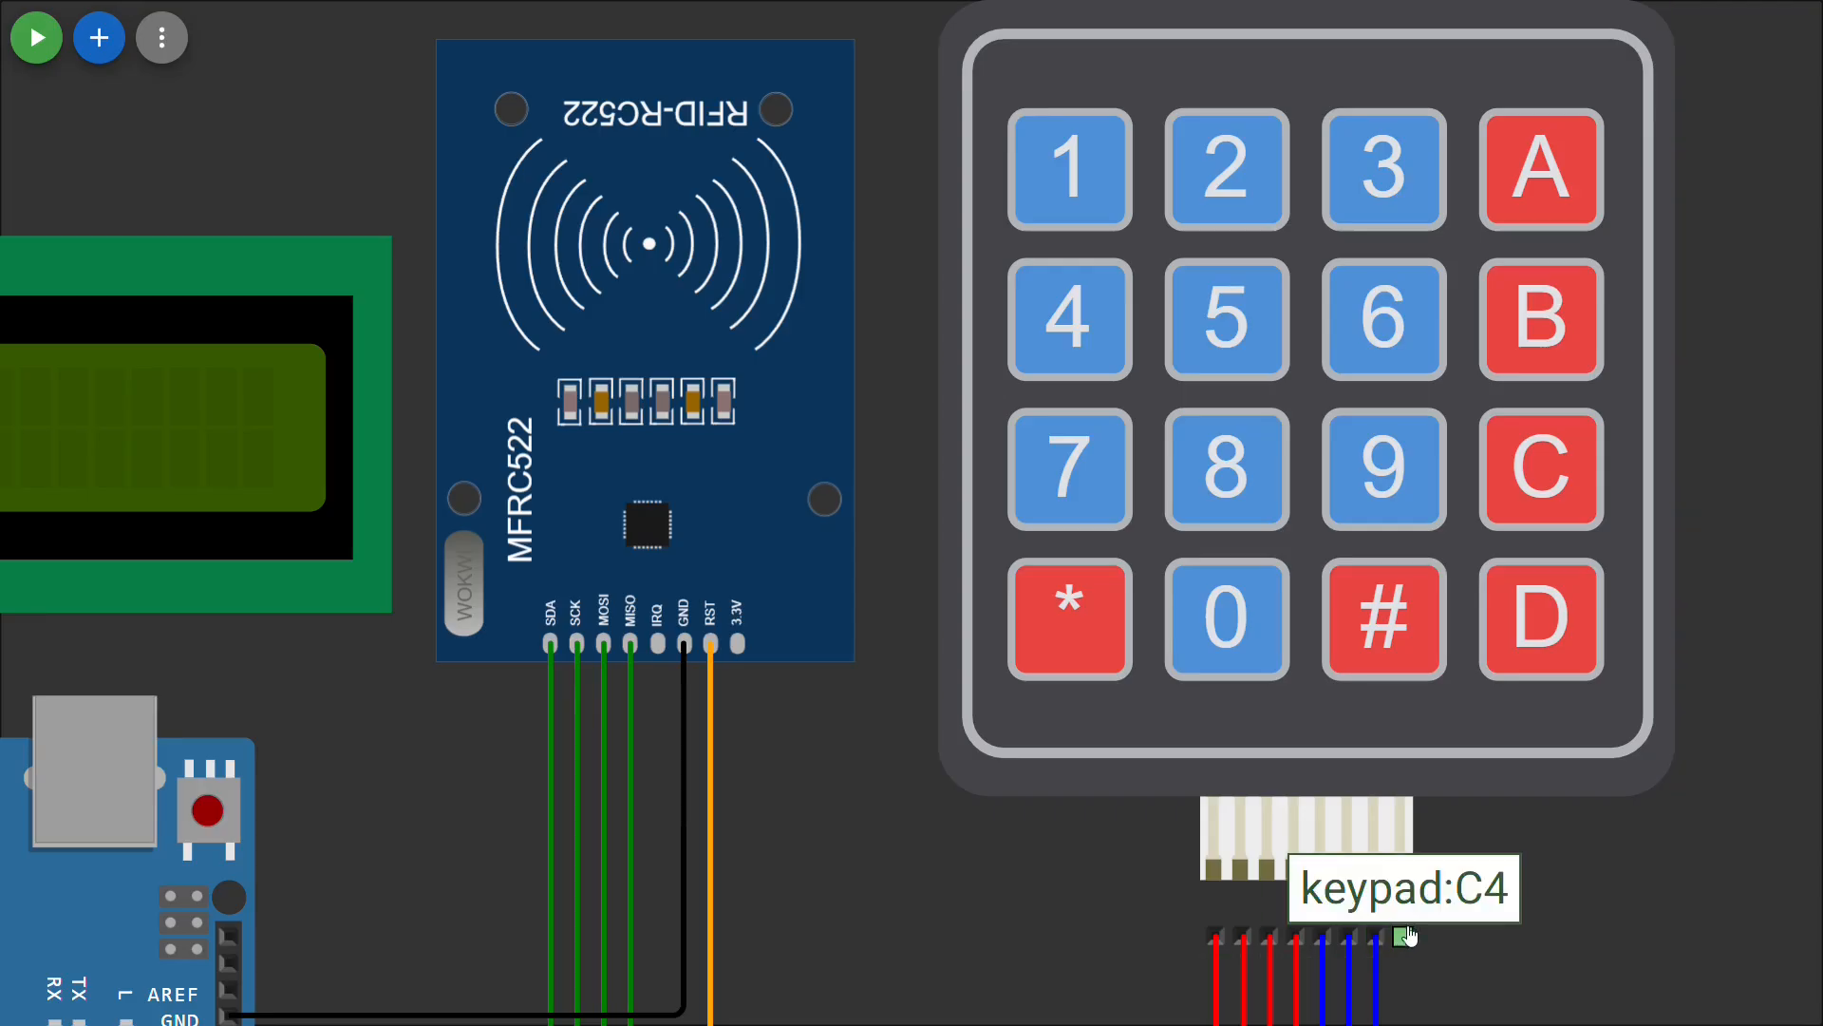
pyautogui.scroll(-5, 1406, 948)
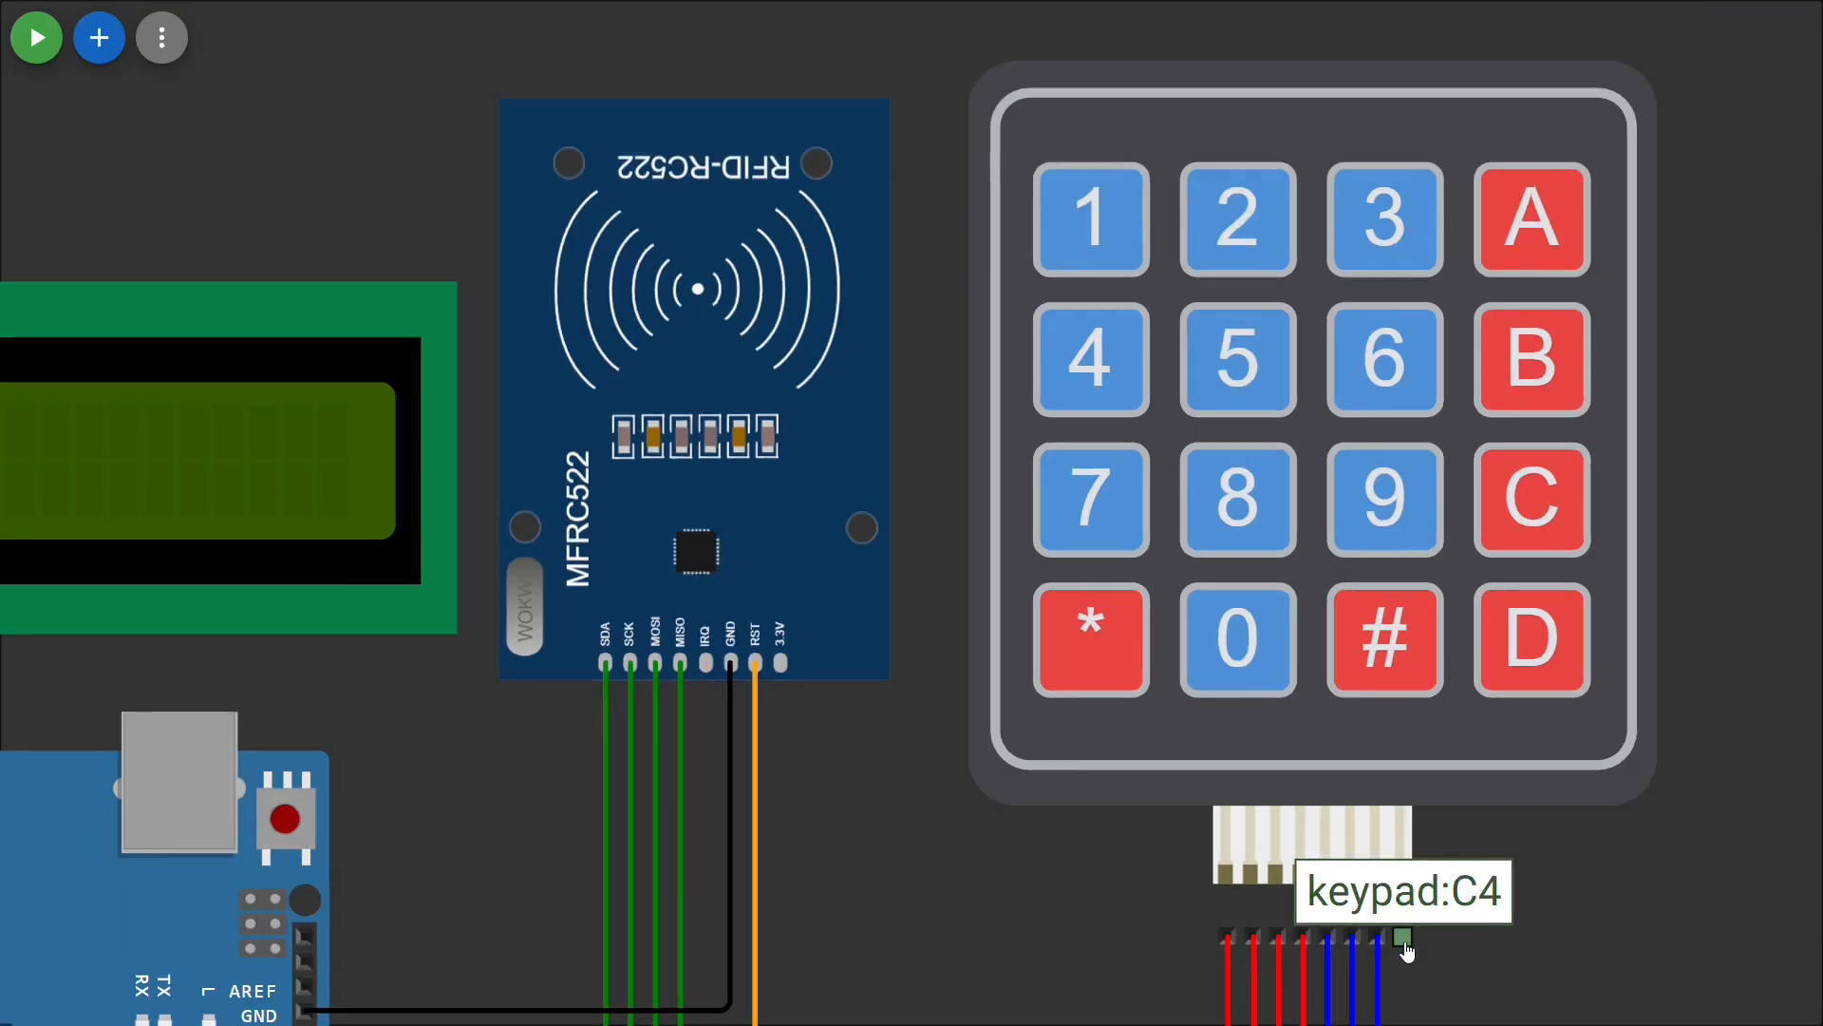
pyautogui.moveTo(1141, 984); pyautogui.dragTo(1165, 730)
pyautogui.scroll(-3, 1166, 730)
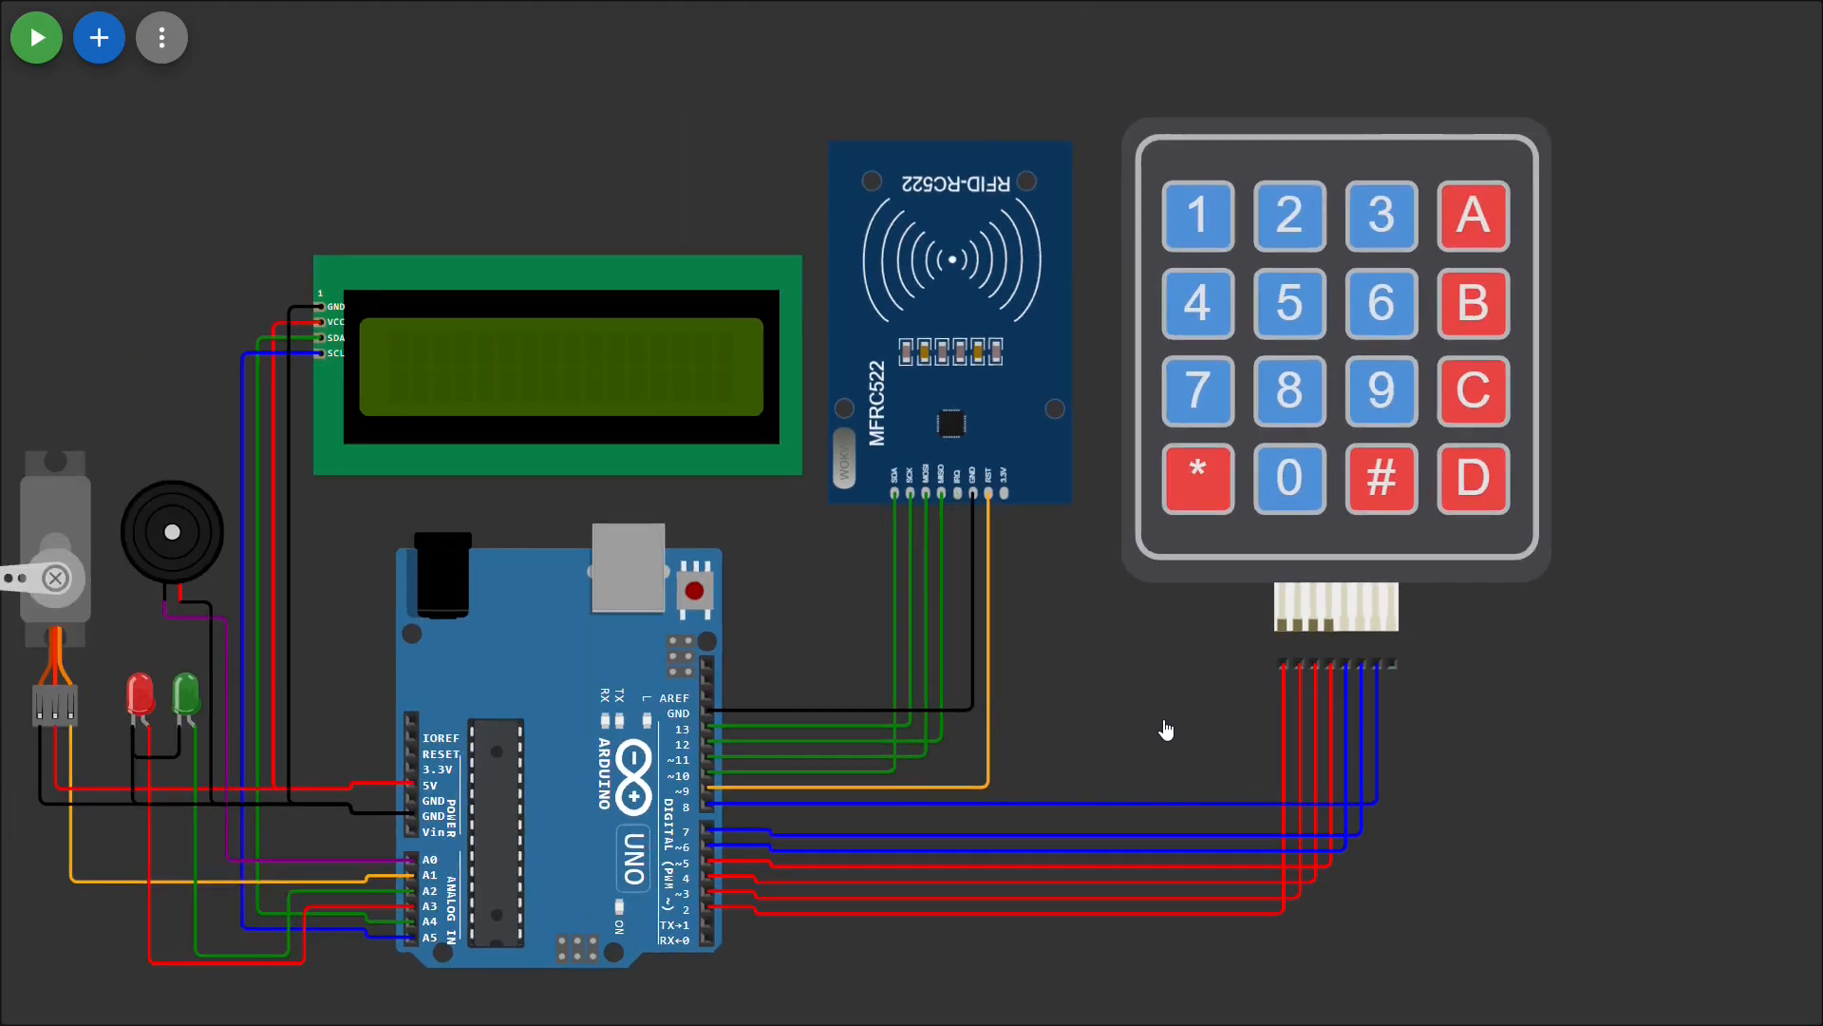
# Step: Trace the keypad's red and blue wires to the Arduino Uno's digital pins 2 to 8, and review the whole circuit
pyautogui.scroll(4, 1166, 730)
pyautogui.moveTo(1120, 769); pyautogui.dragTo(1151, 714)
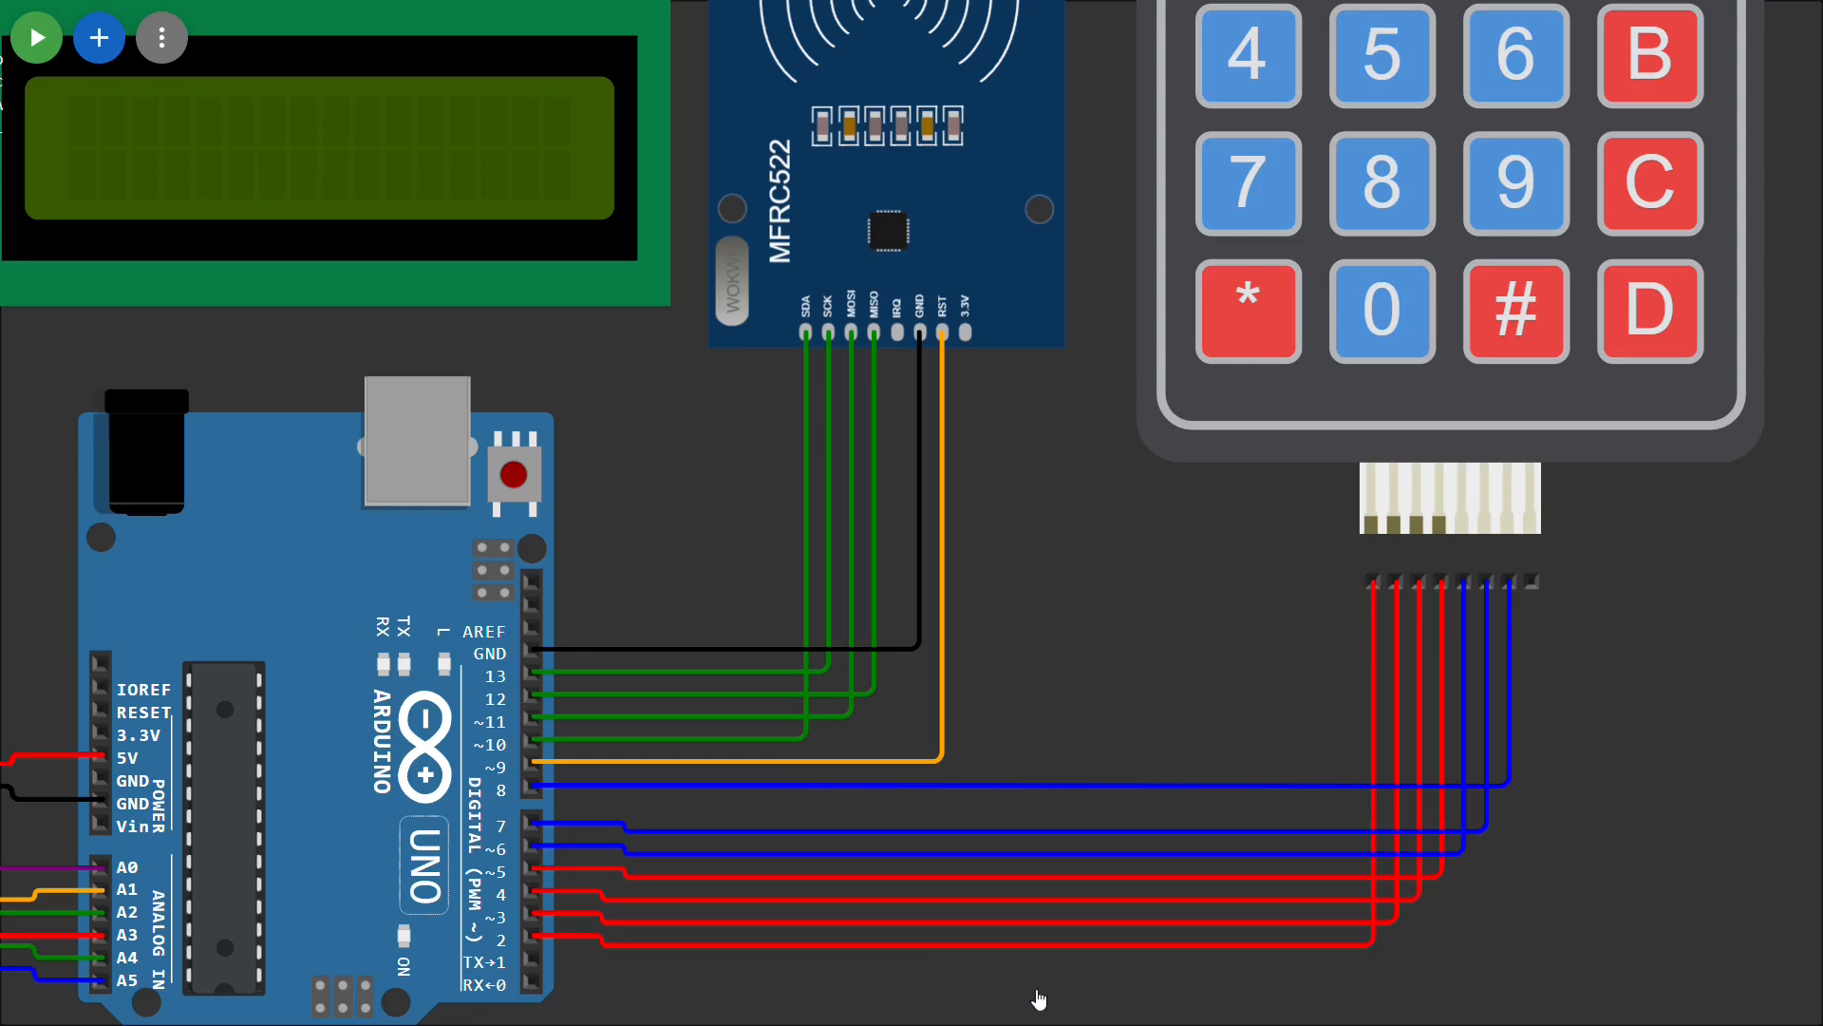
pyautogui.scroll(-1, 1104, 757)
pyautogui.scroll(2, 1103, 753)
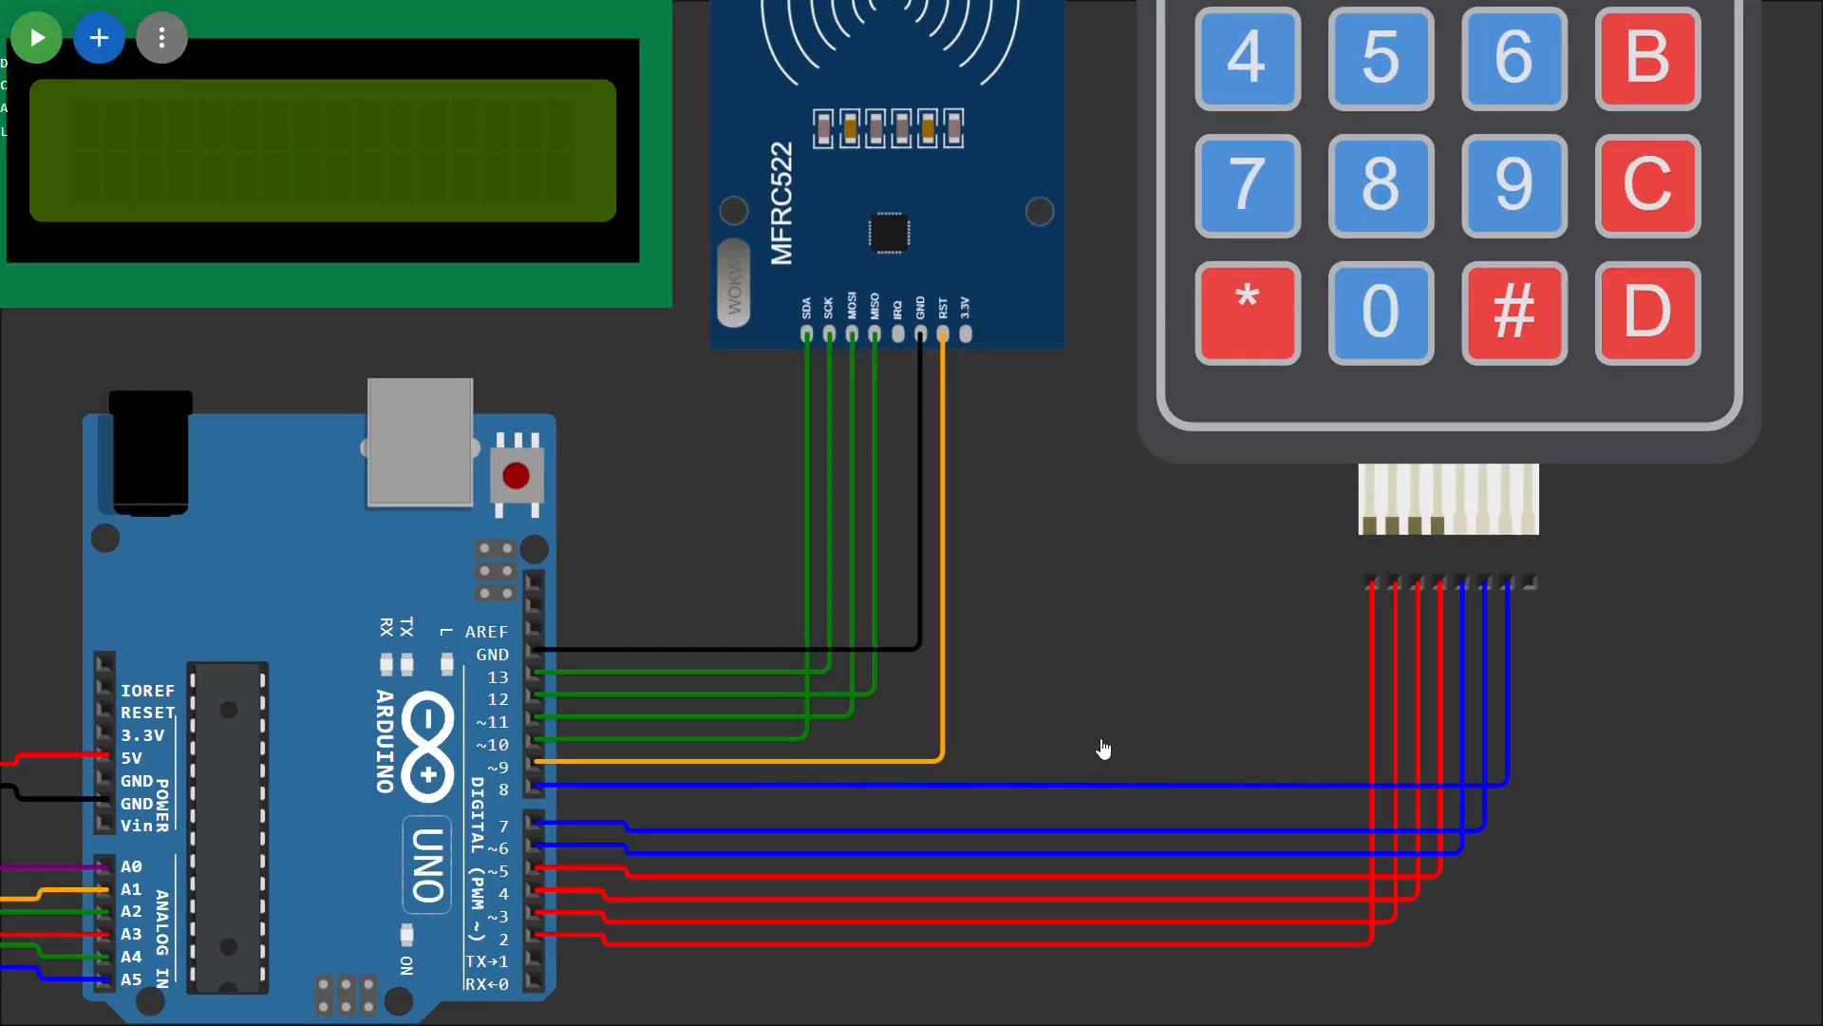
pyautogui.scroll(1, 1104, 750)
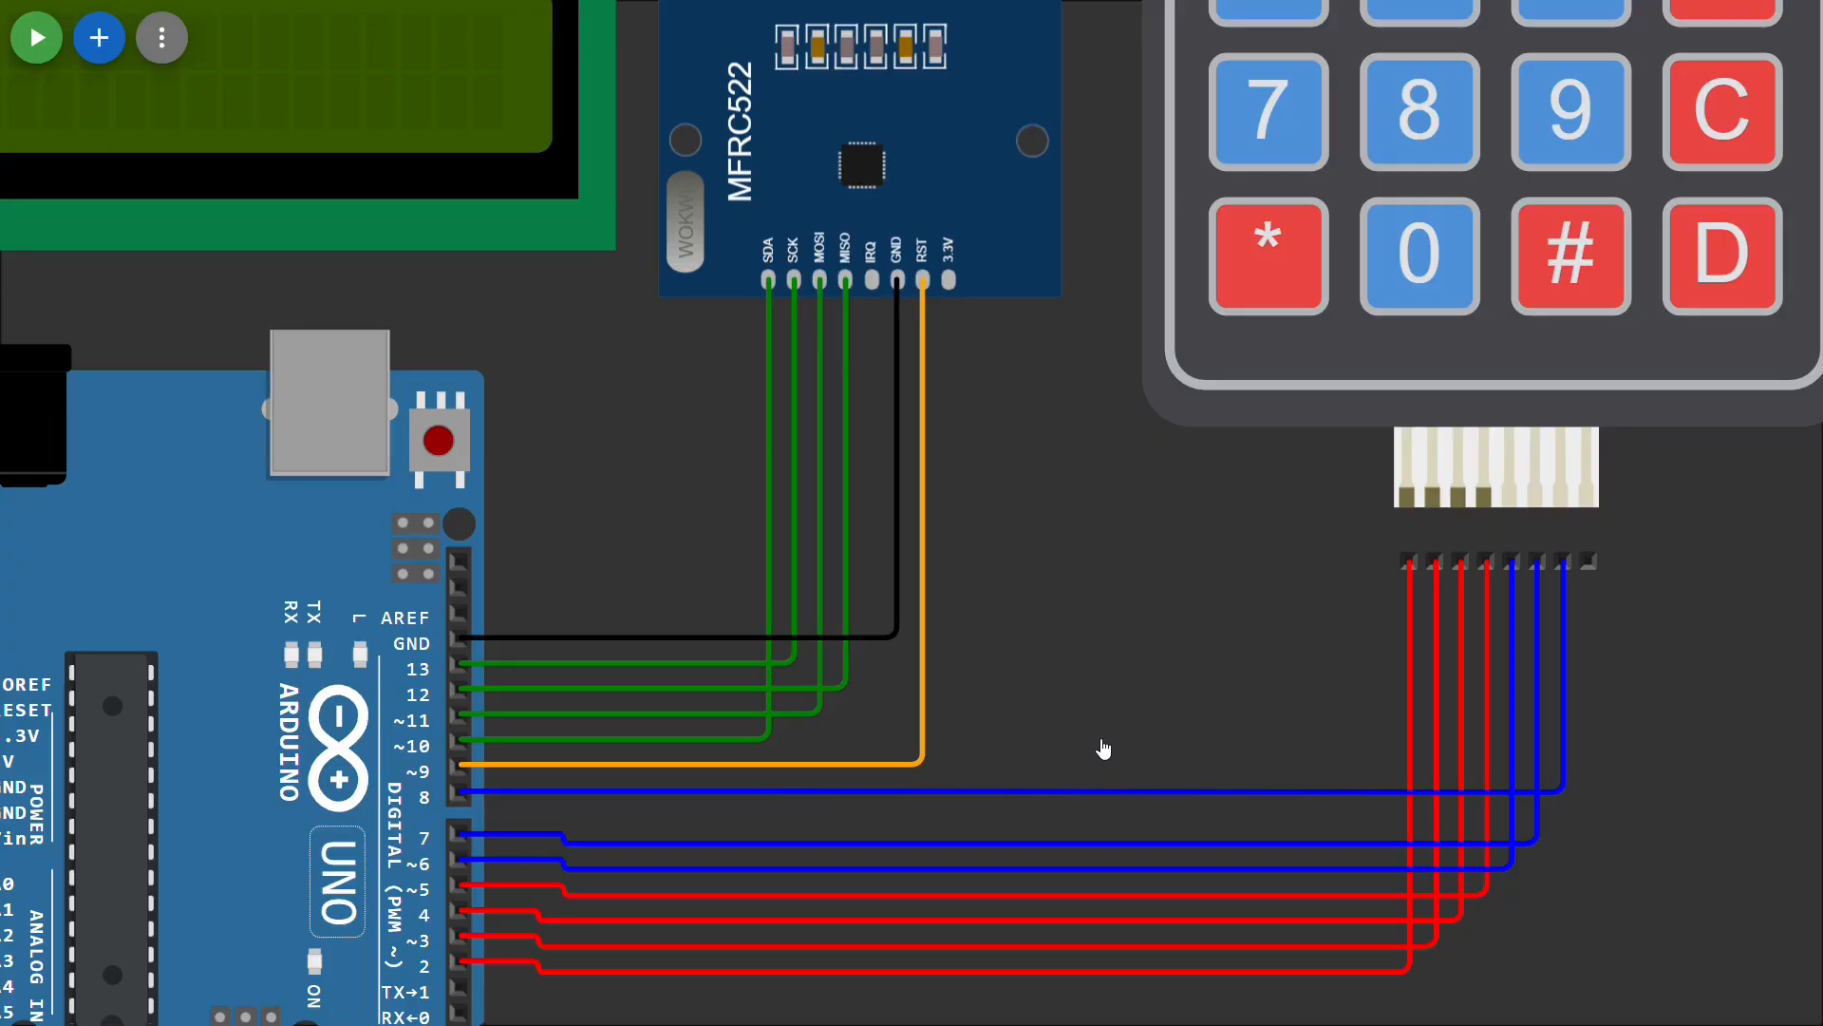
pyautogui.scroll(1, 1103, 750)
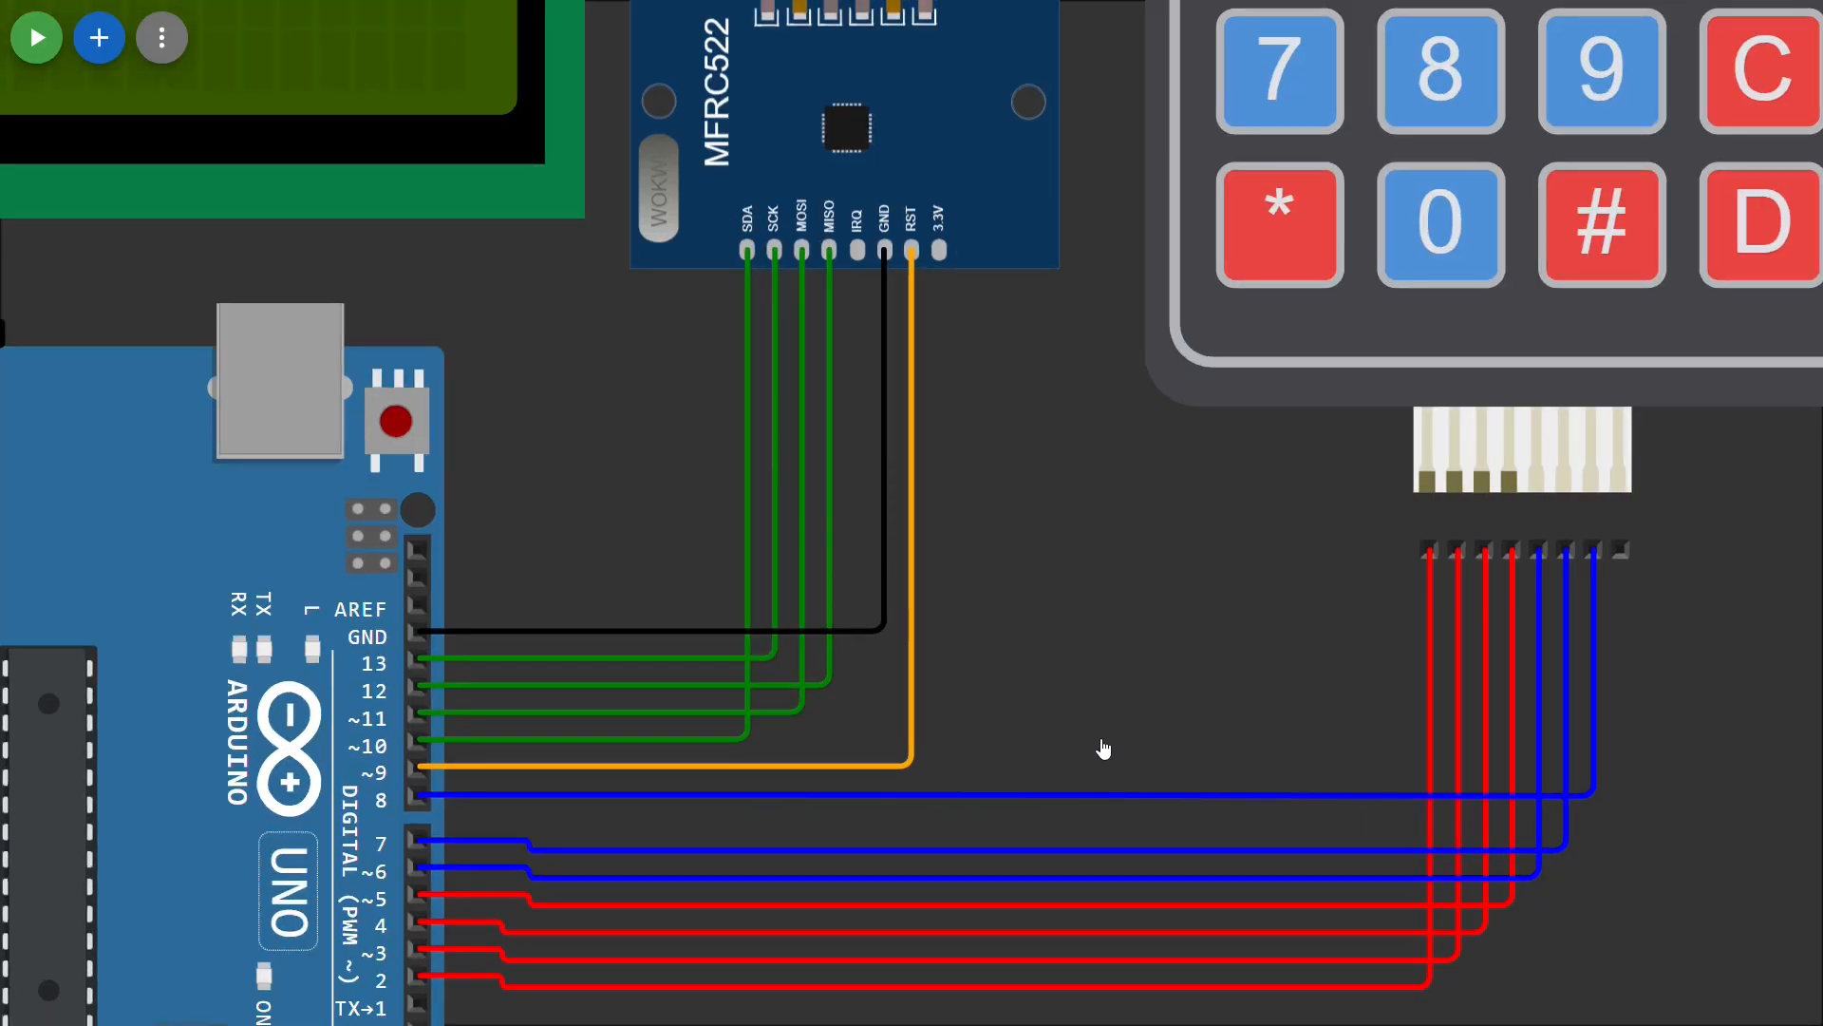
pyautogui.scroll(-4, 1103, 750)
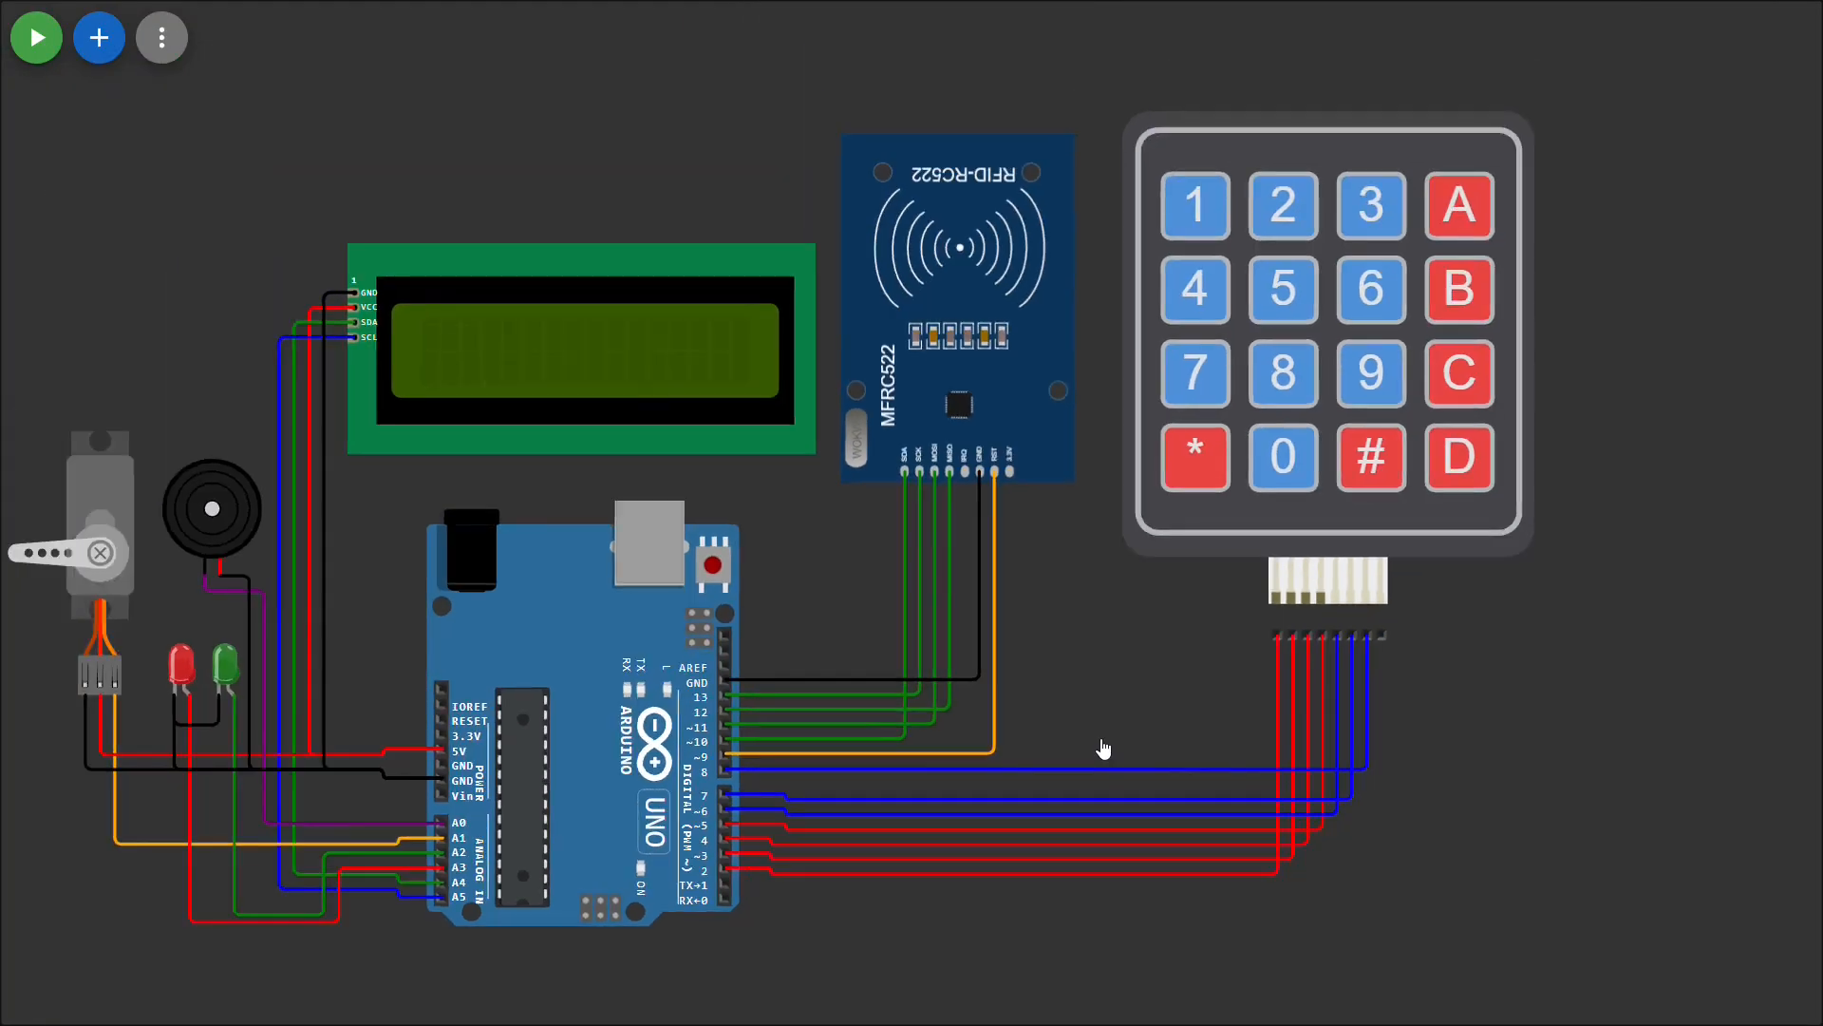
pyautogui.scroll(-1, 1103, 749)
pyautogui.scroll(-2, 1103, 749)
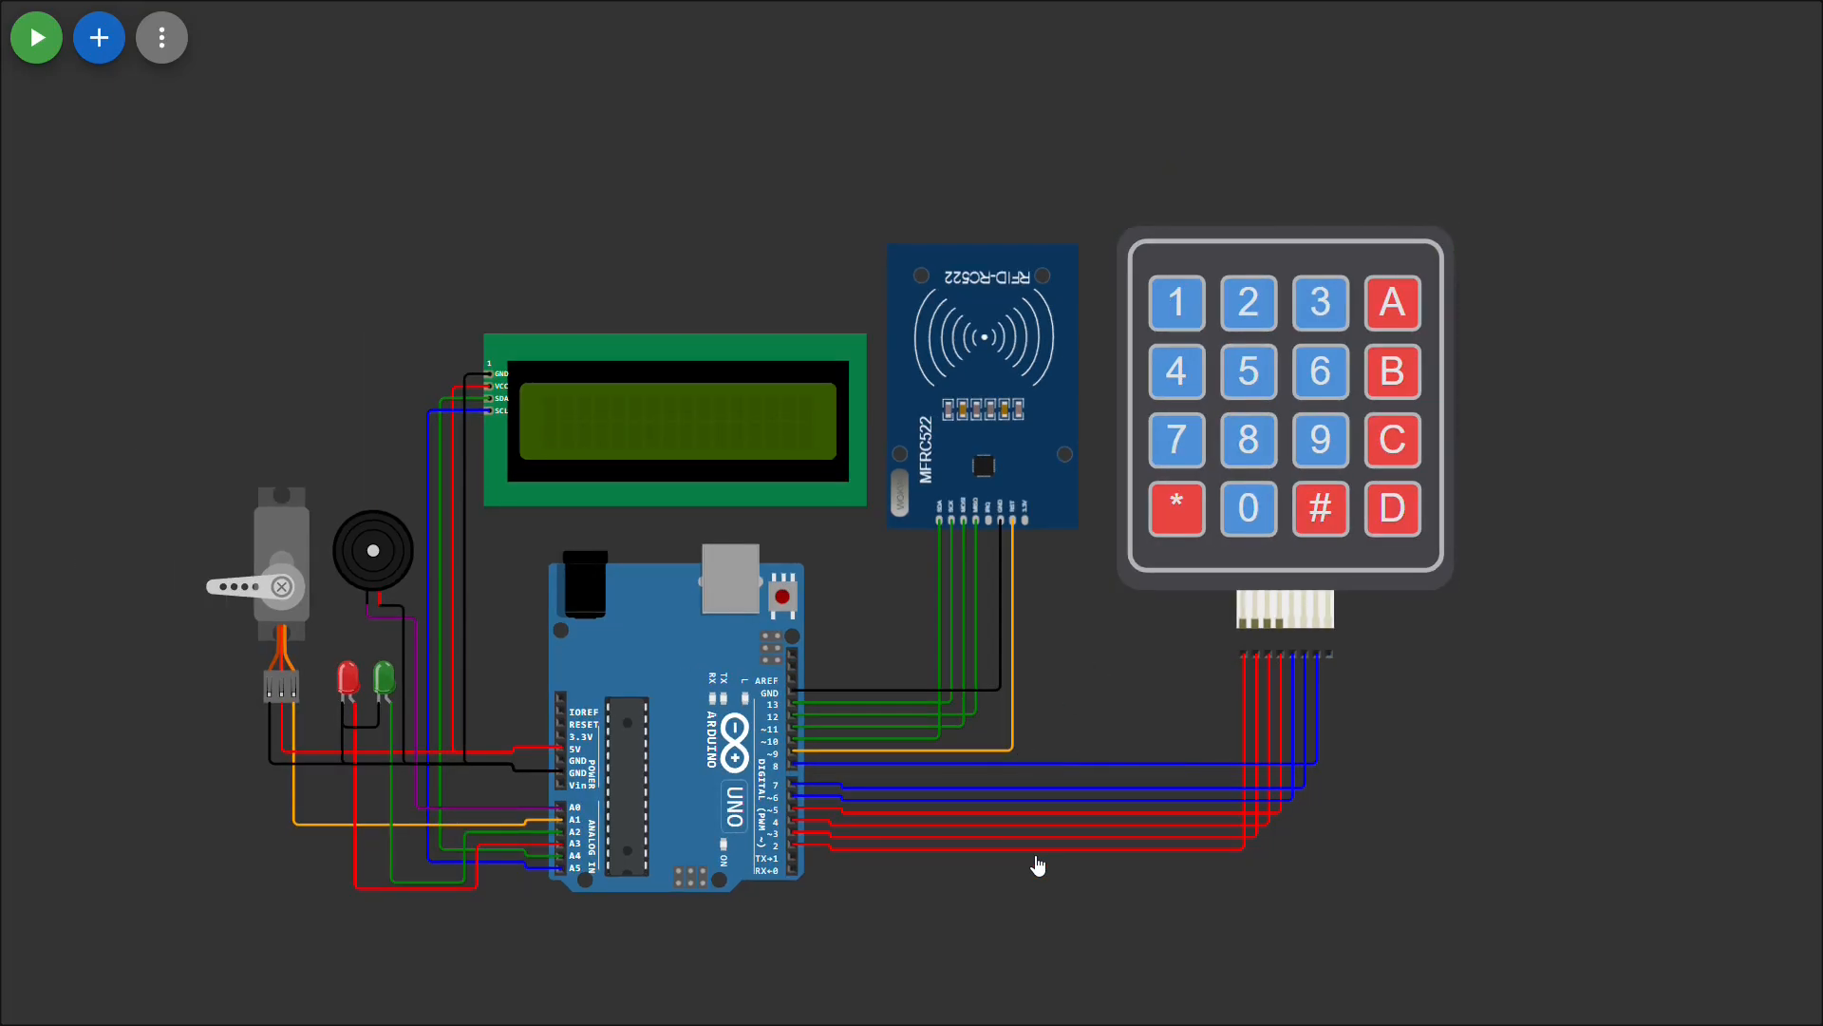
pyautogui.scroll(-1, 1152, 750)
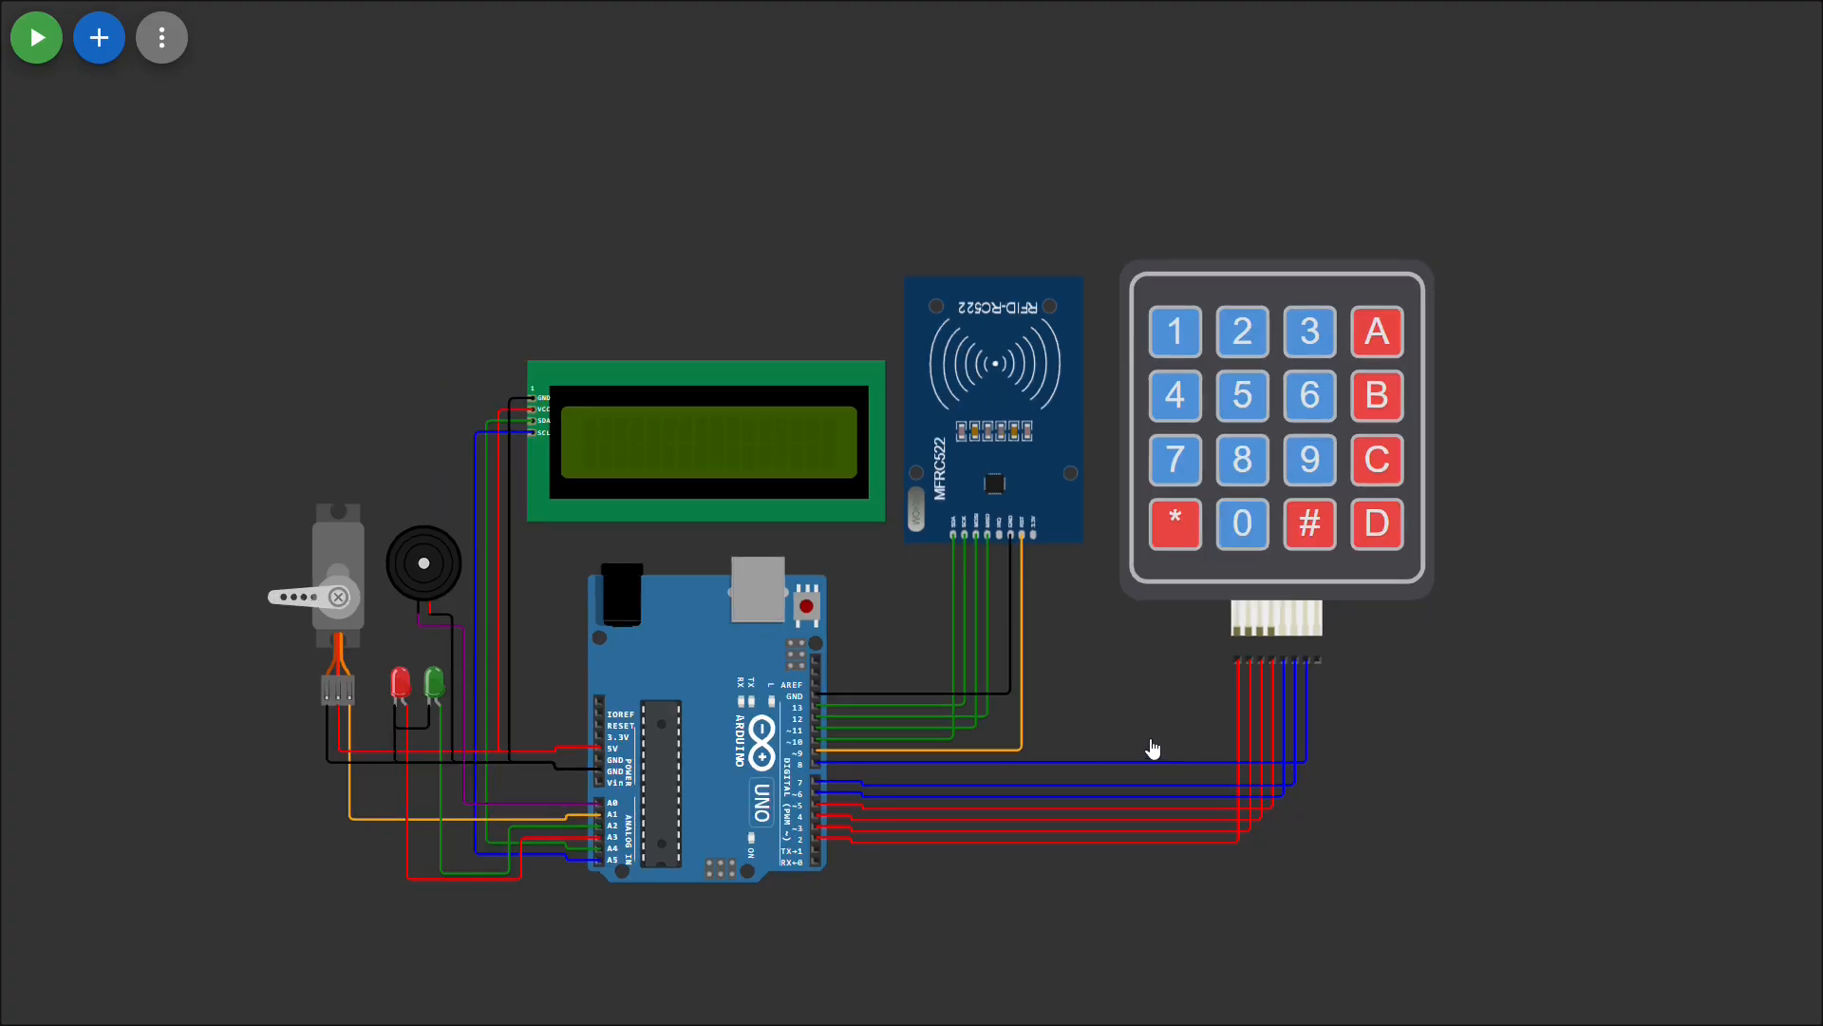
pyautogui.scroll(2, 1143, 725)
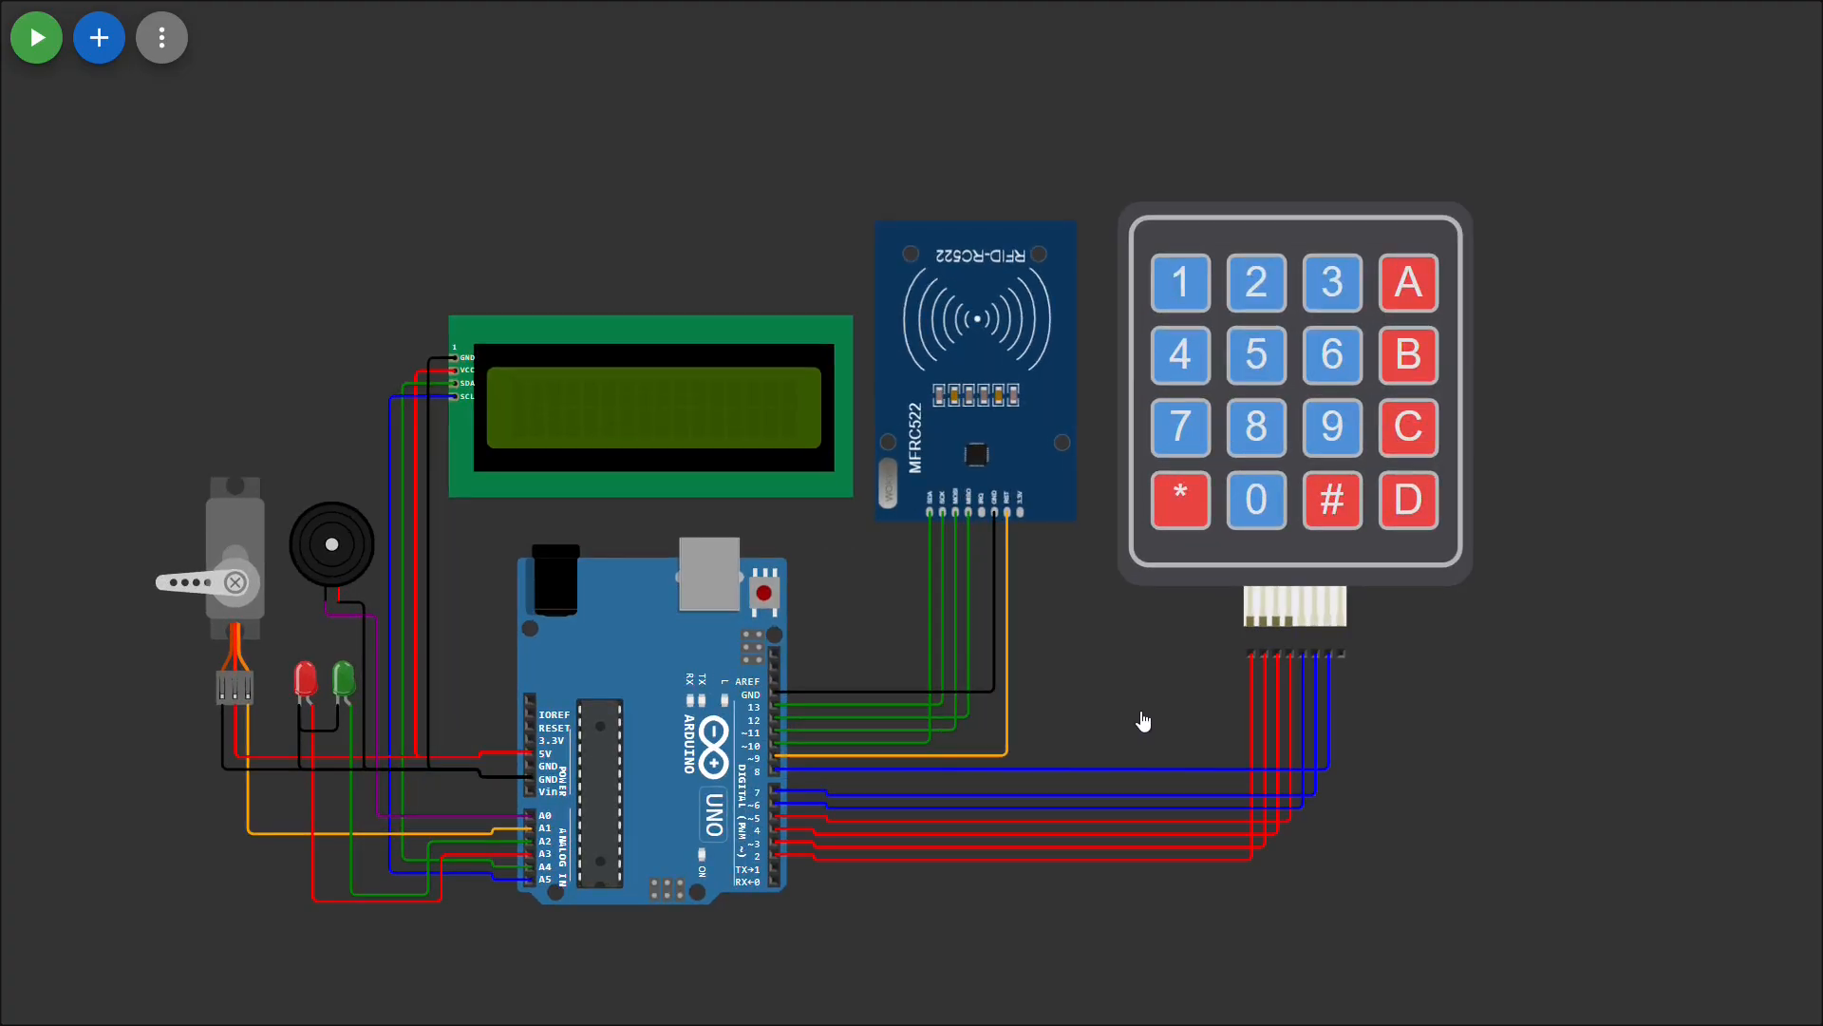
pyautogui.scroll(1, 1143, 722)
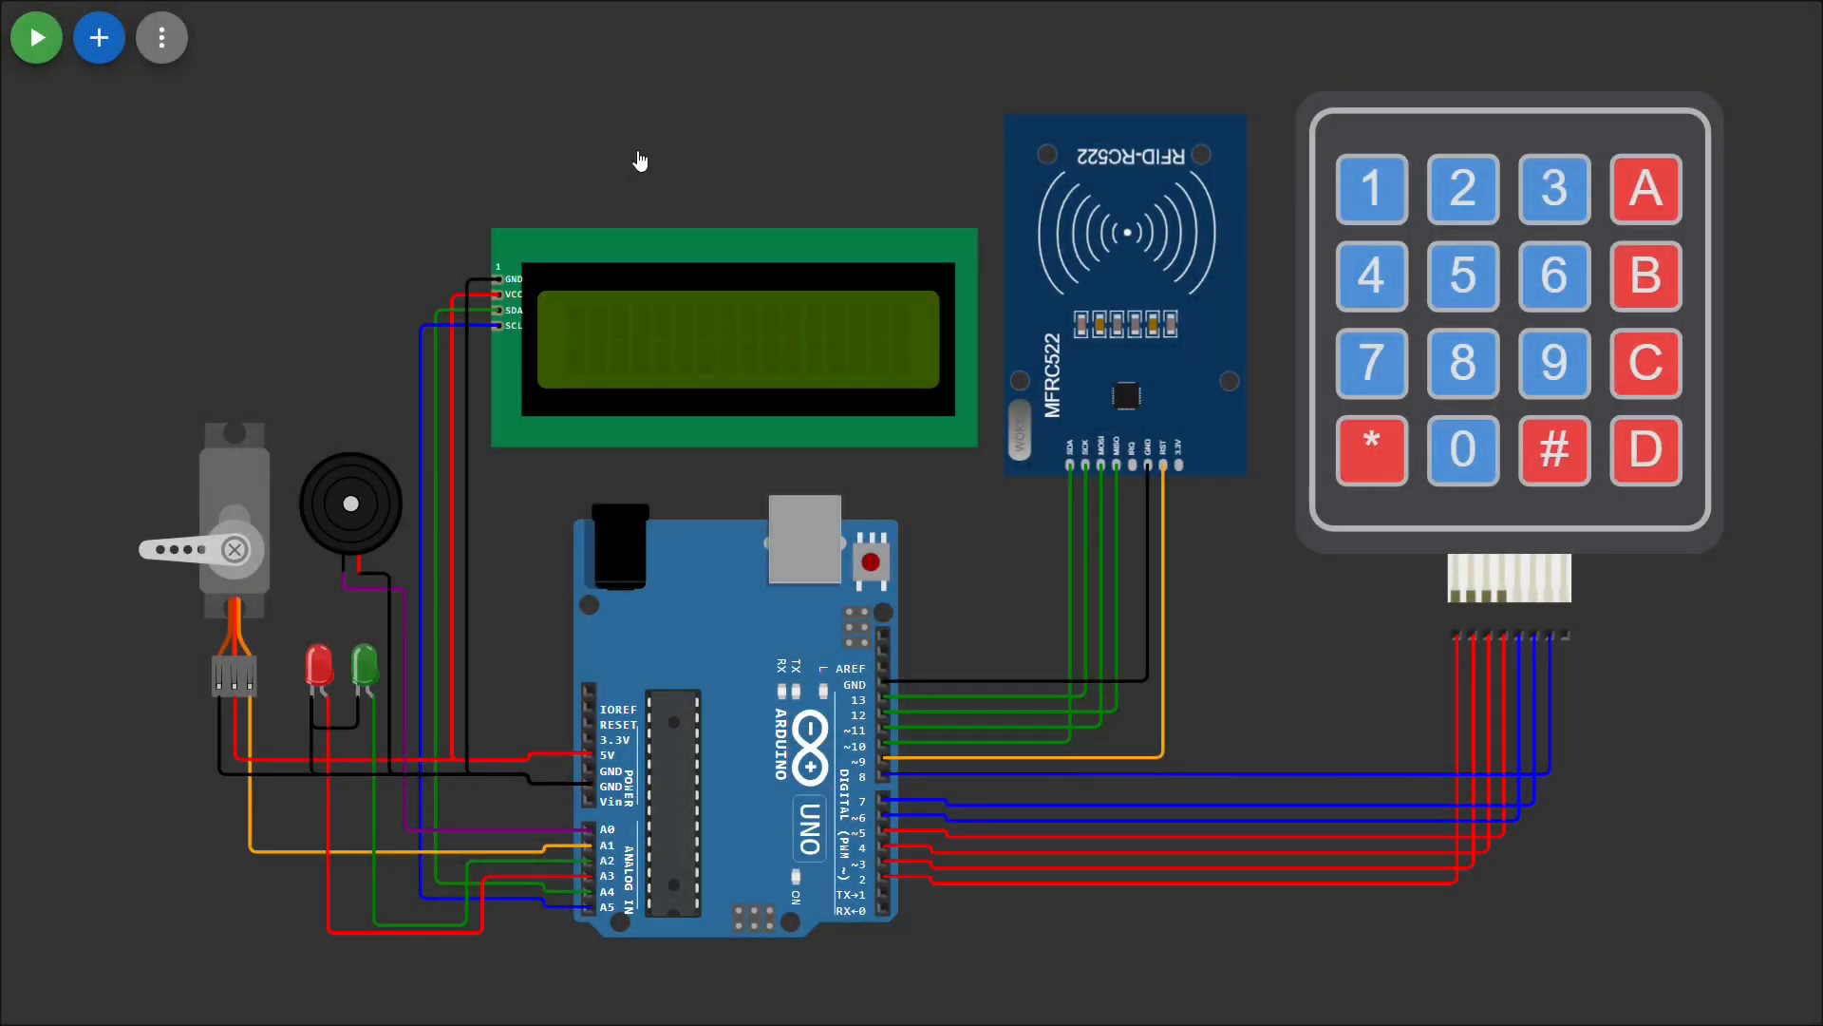
# Step: Start the simulation, enter the four-digit PIN on the keypad and submit it with #
pyautogui.click(40, 37)
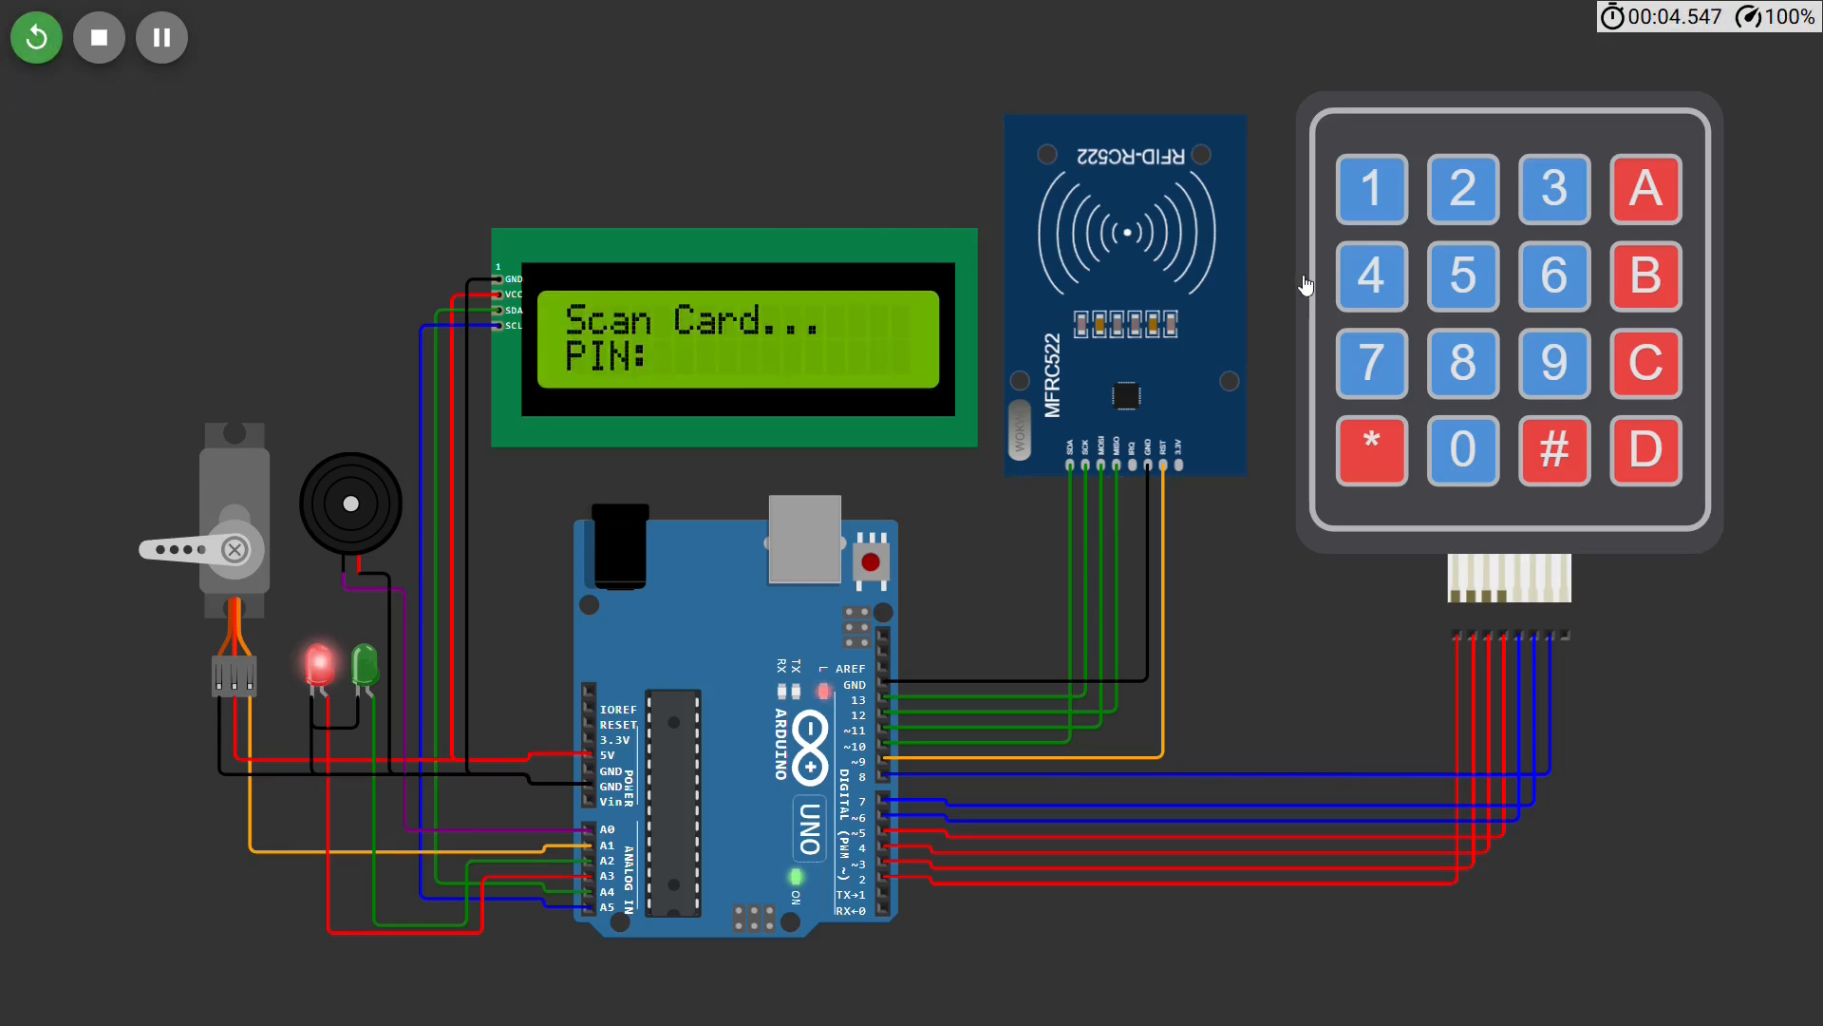
pyautogui.click(1372, 211)
pyautogui.click(1464, 211)
pyautogui.click(1558, 211)
pyautogui.click(1384, 280)
pyautogui.click(1556, 452)
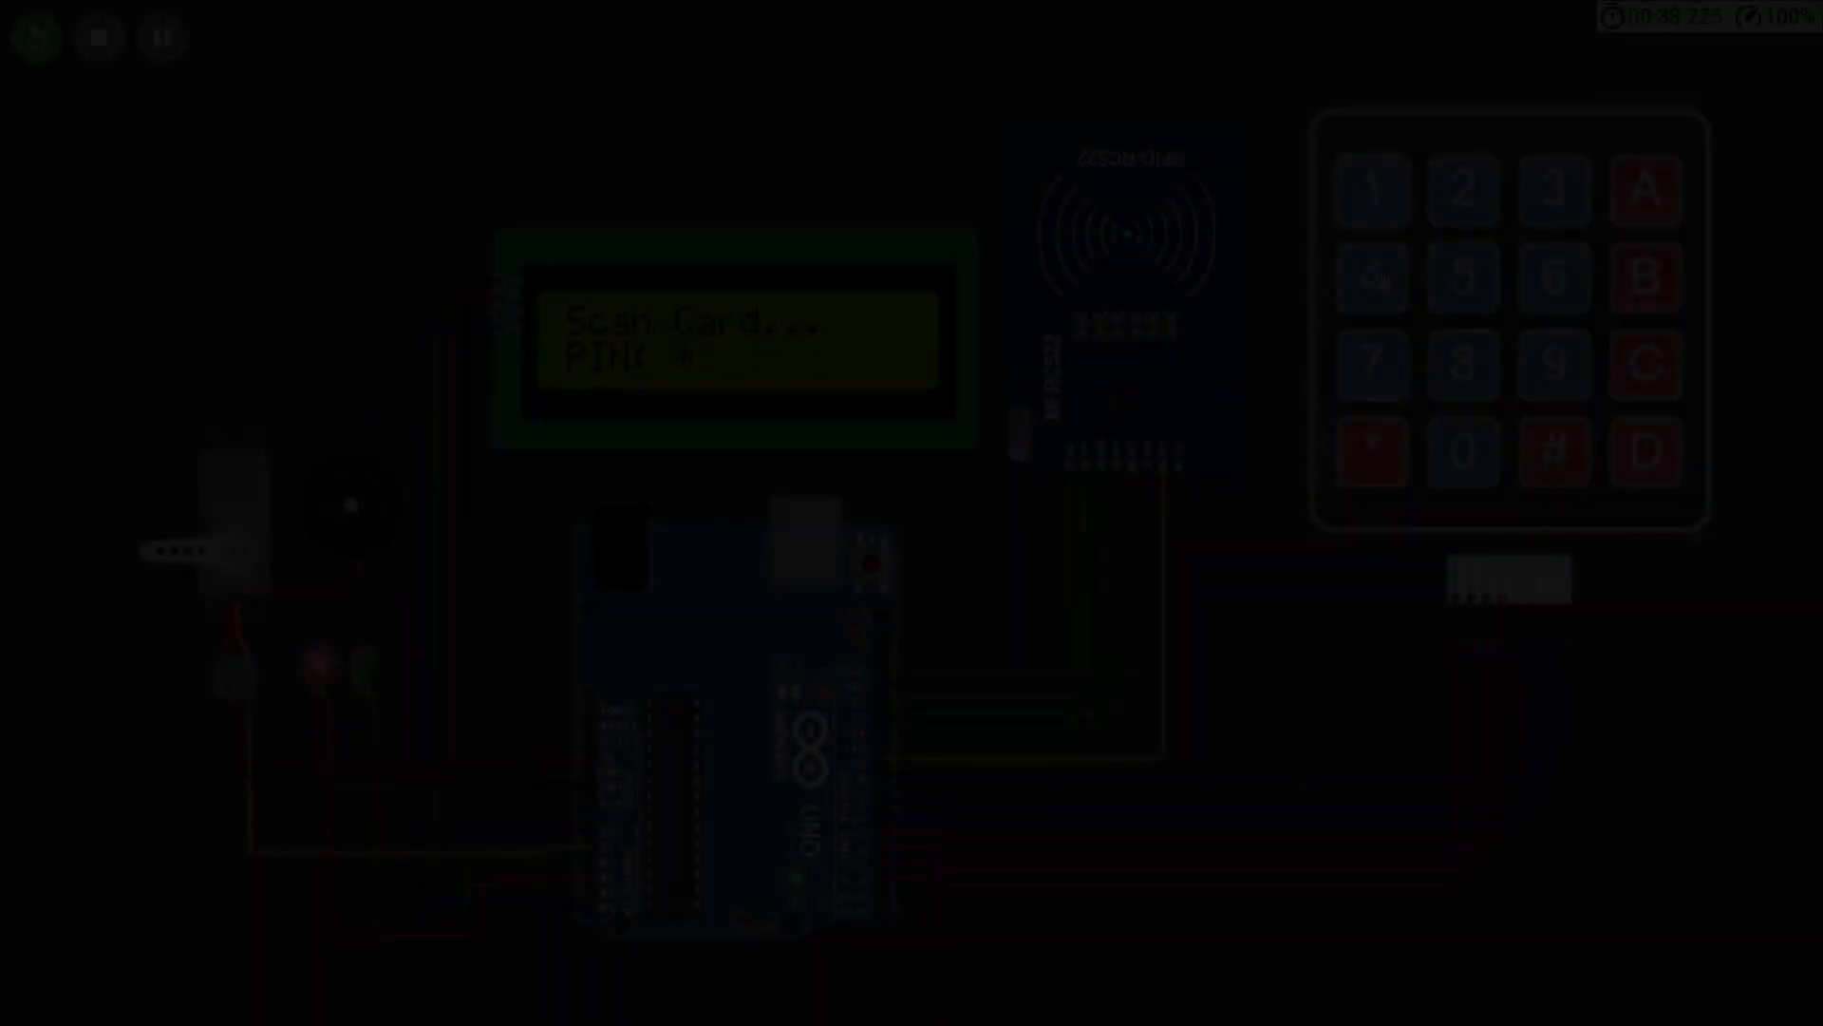
# Step: Enter a different four-digit PIN on the keypad and submit it with # to test its rejection
pyautogui.click(1374, 280)
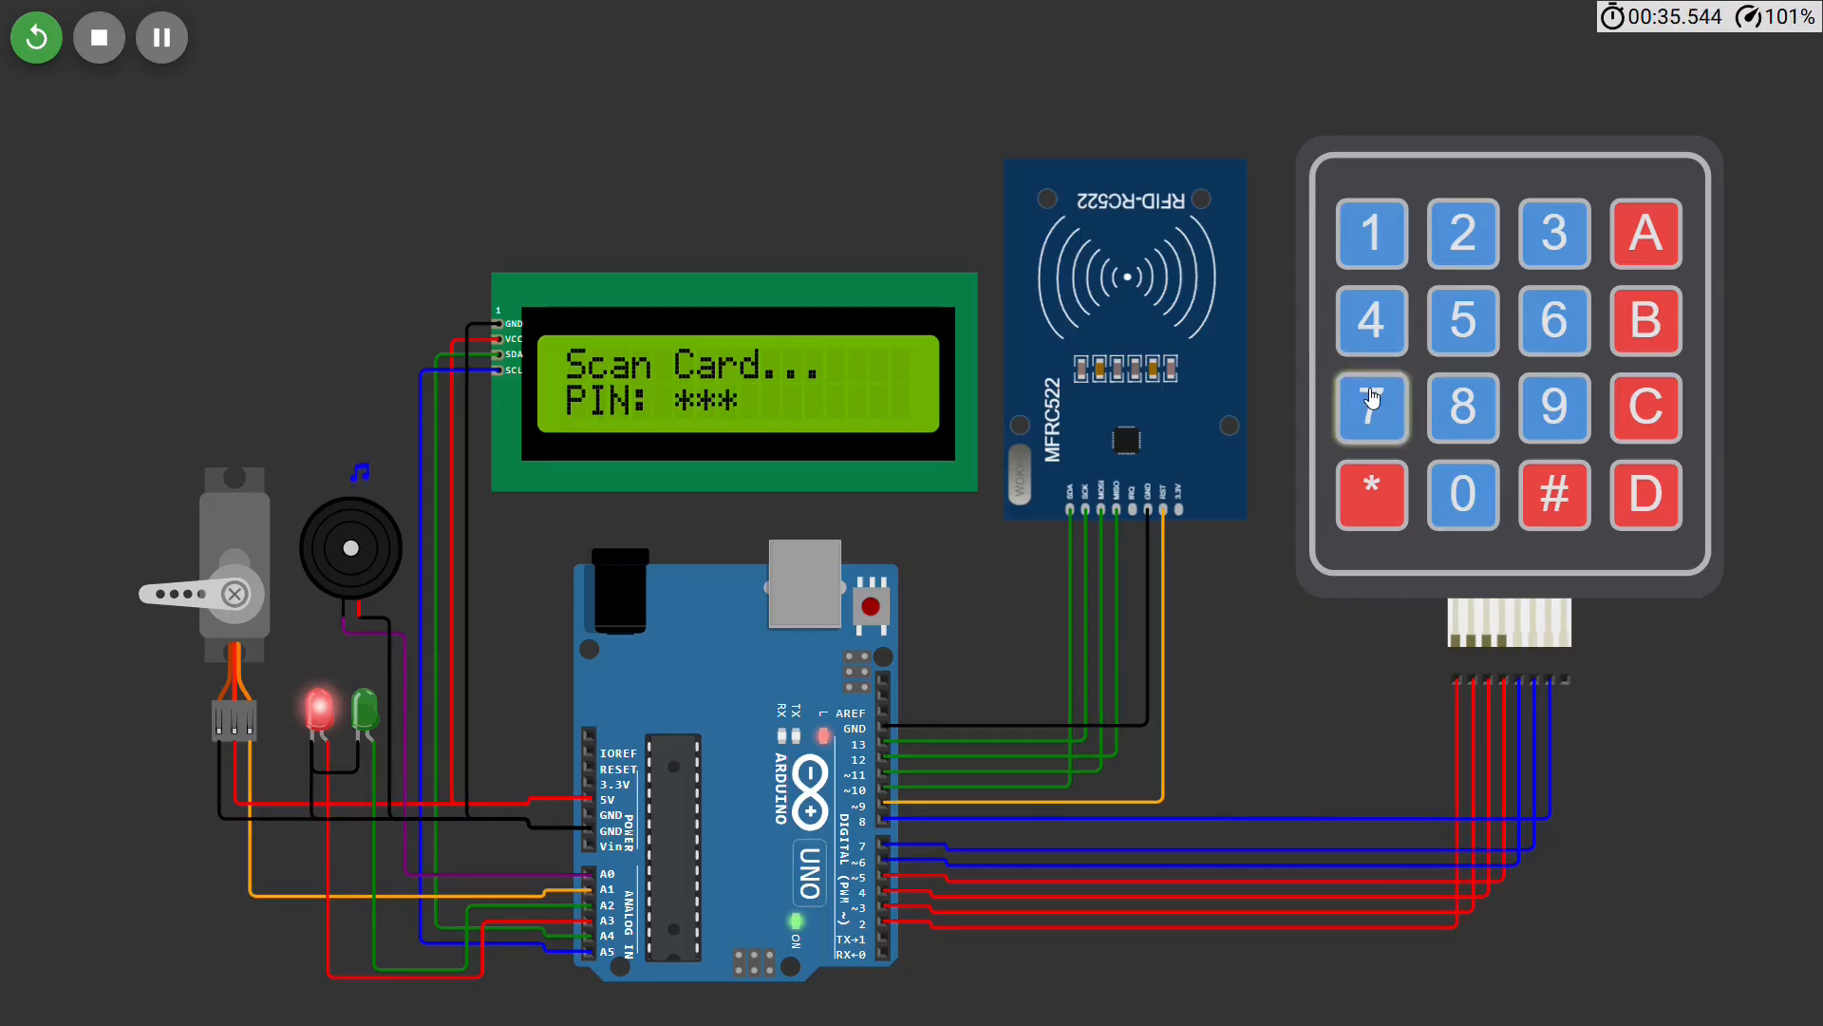
pyautogui.click(1493, 500)
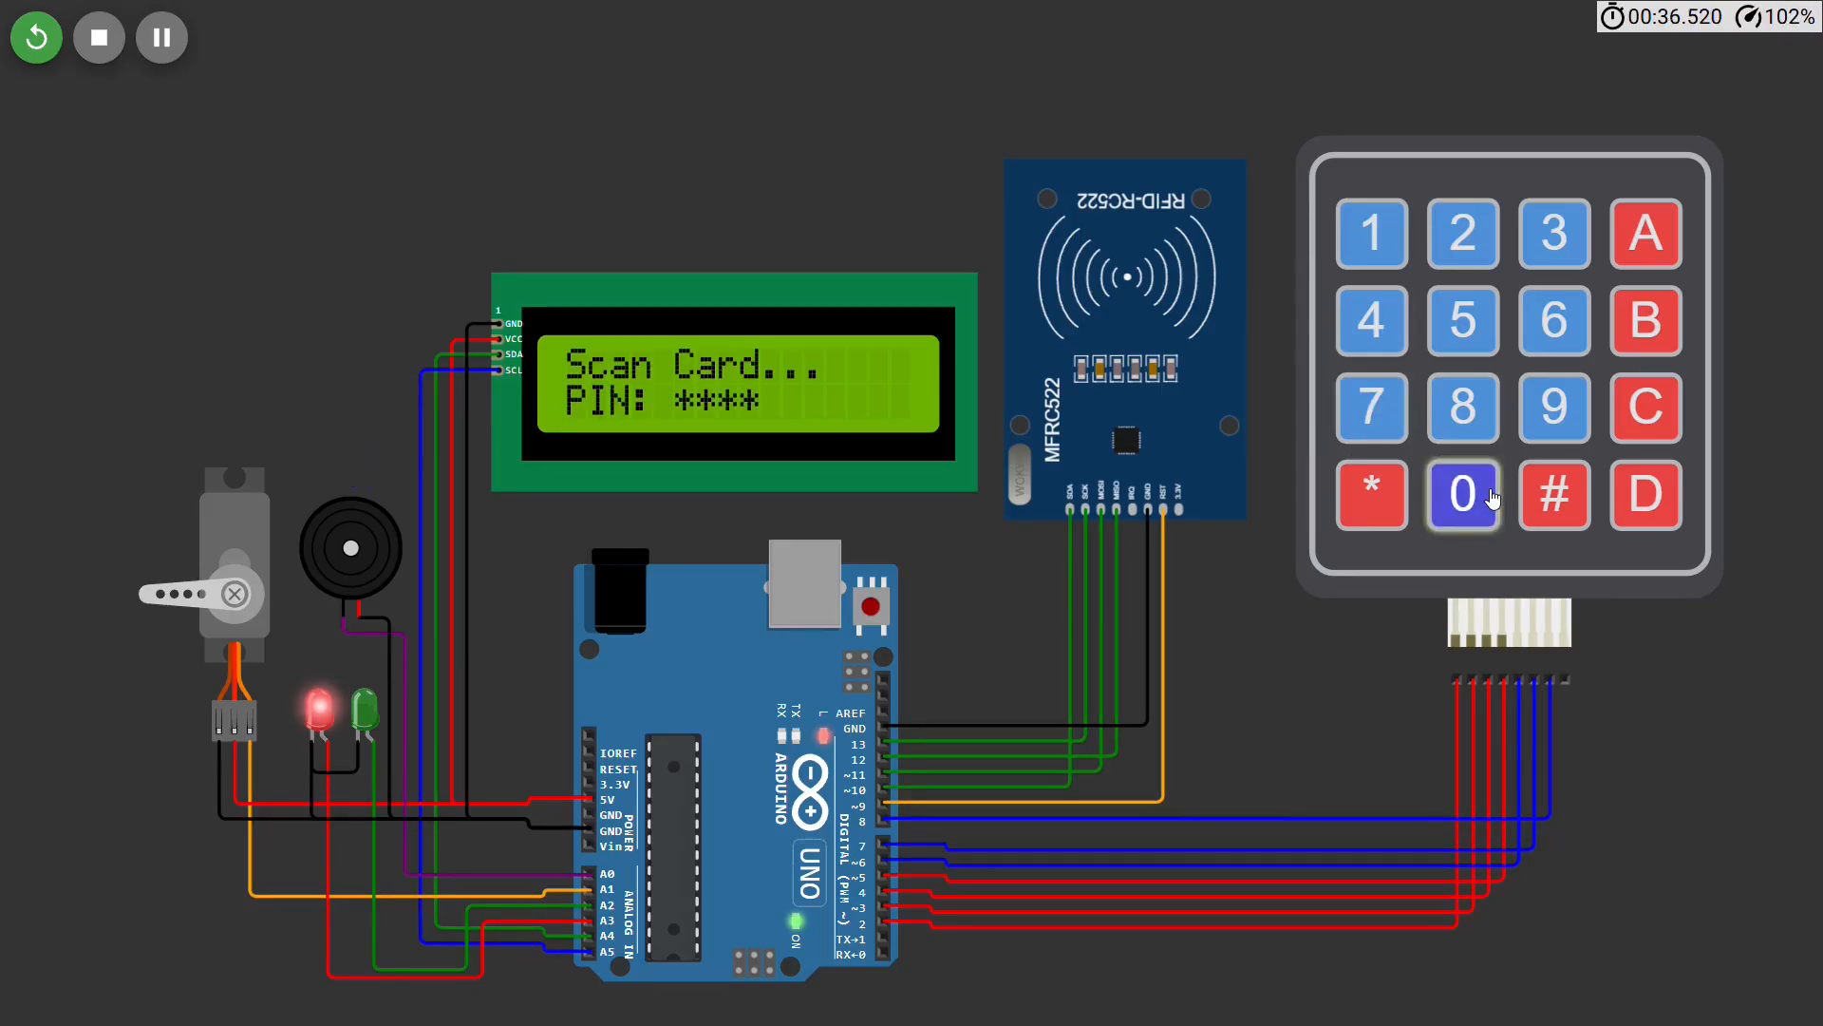
pyautogui.click(1564, 504)
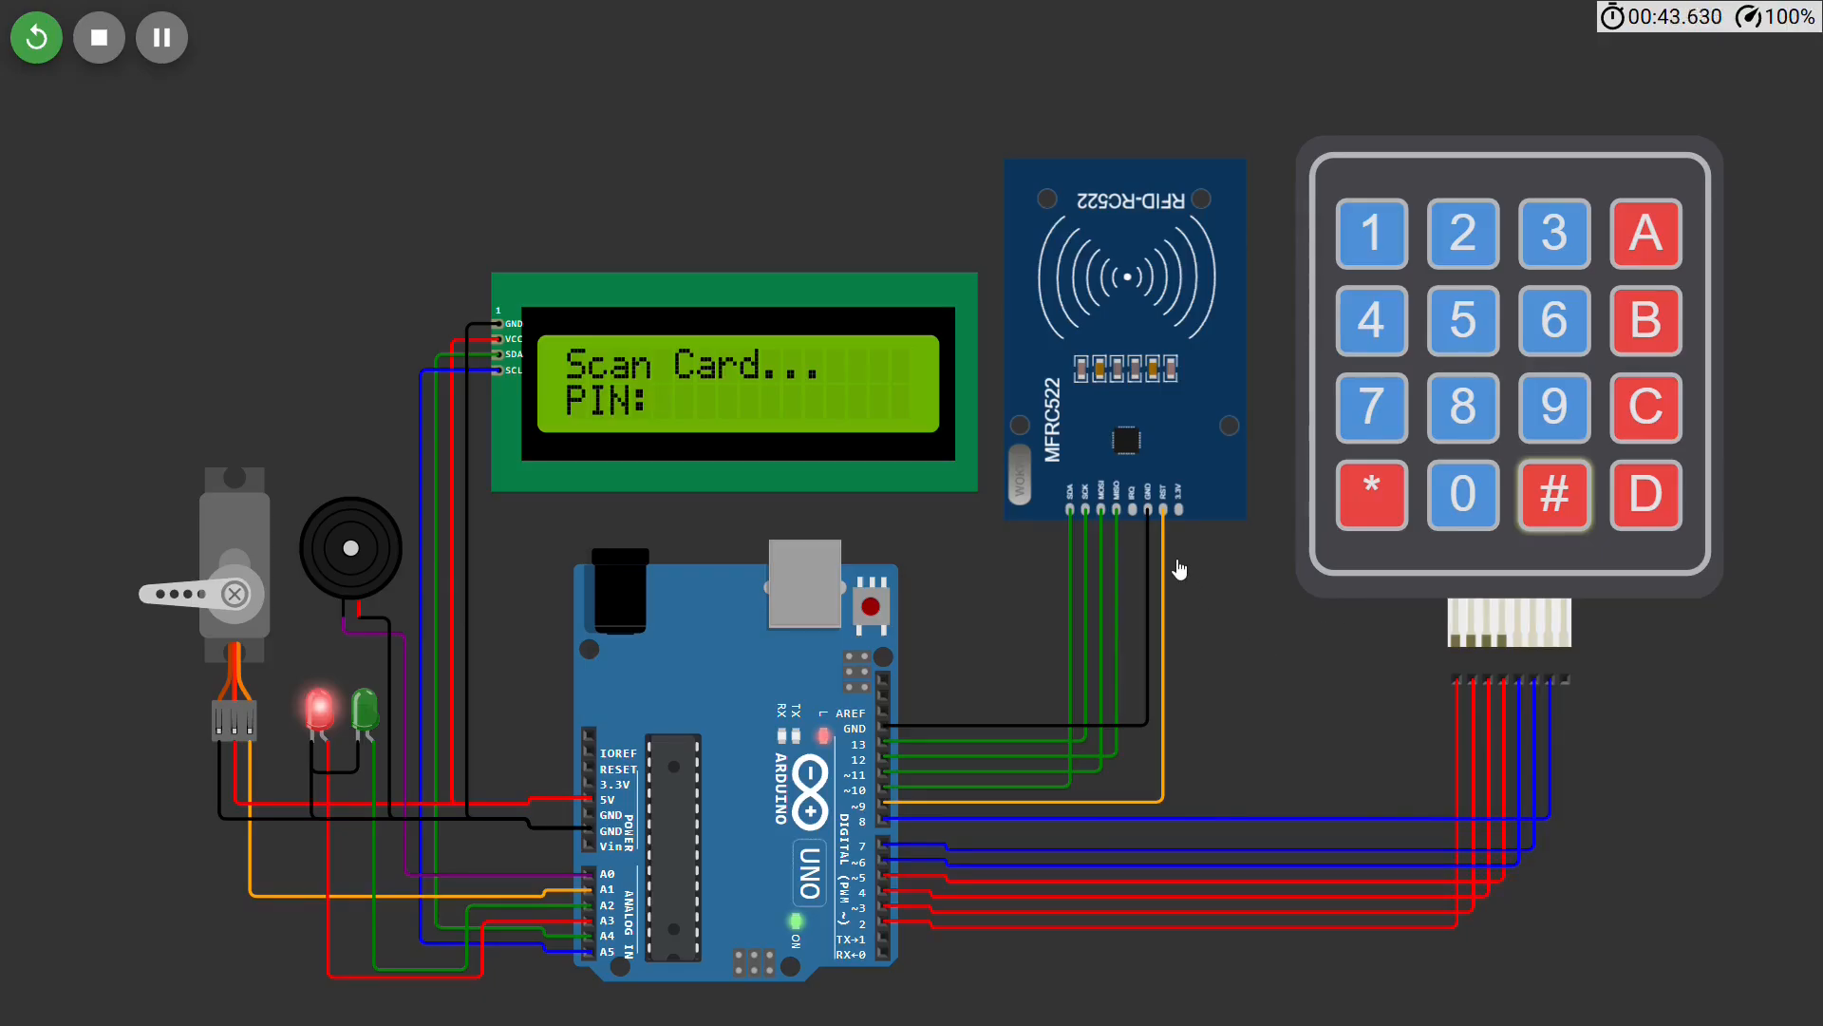
# Step: Select the Blue Card for the MFRC522 RFID reader and tap it to bring up the card management menu
pyautogui.click(1181, 505)
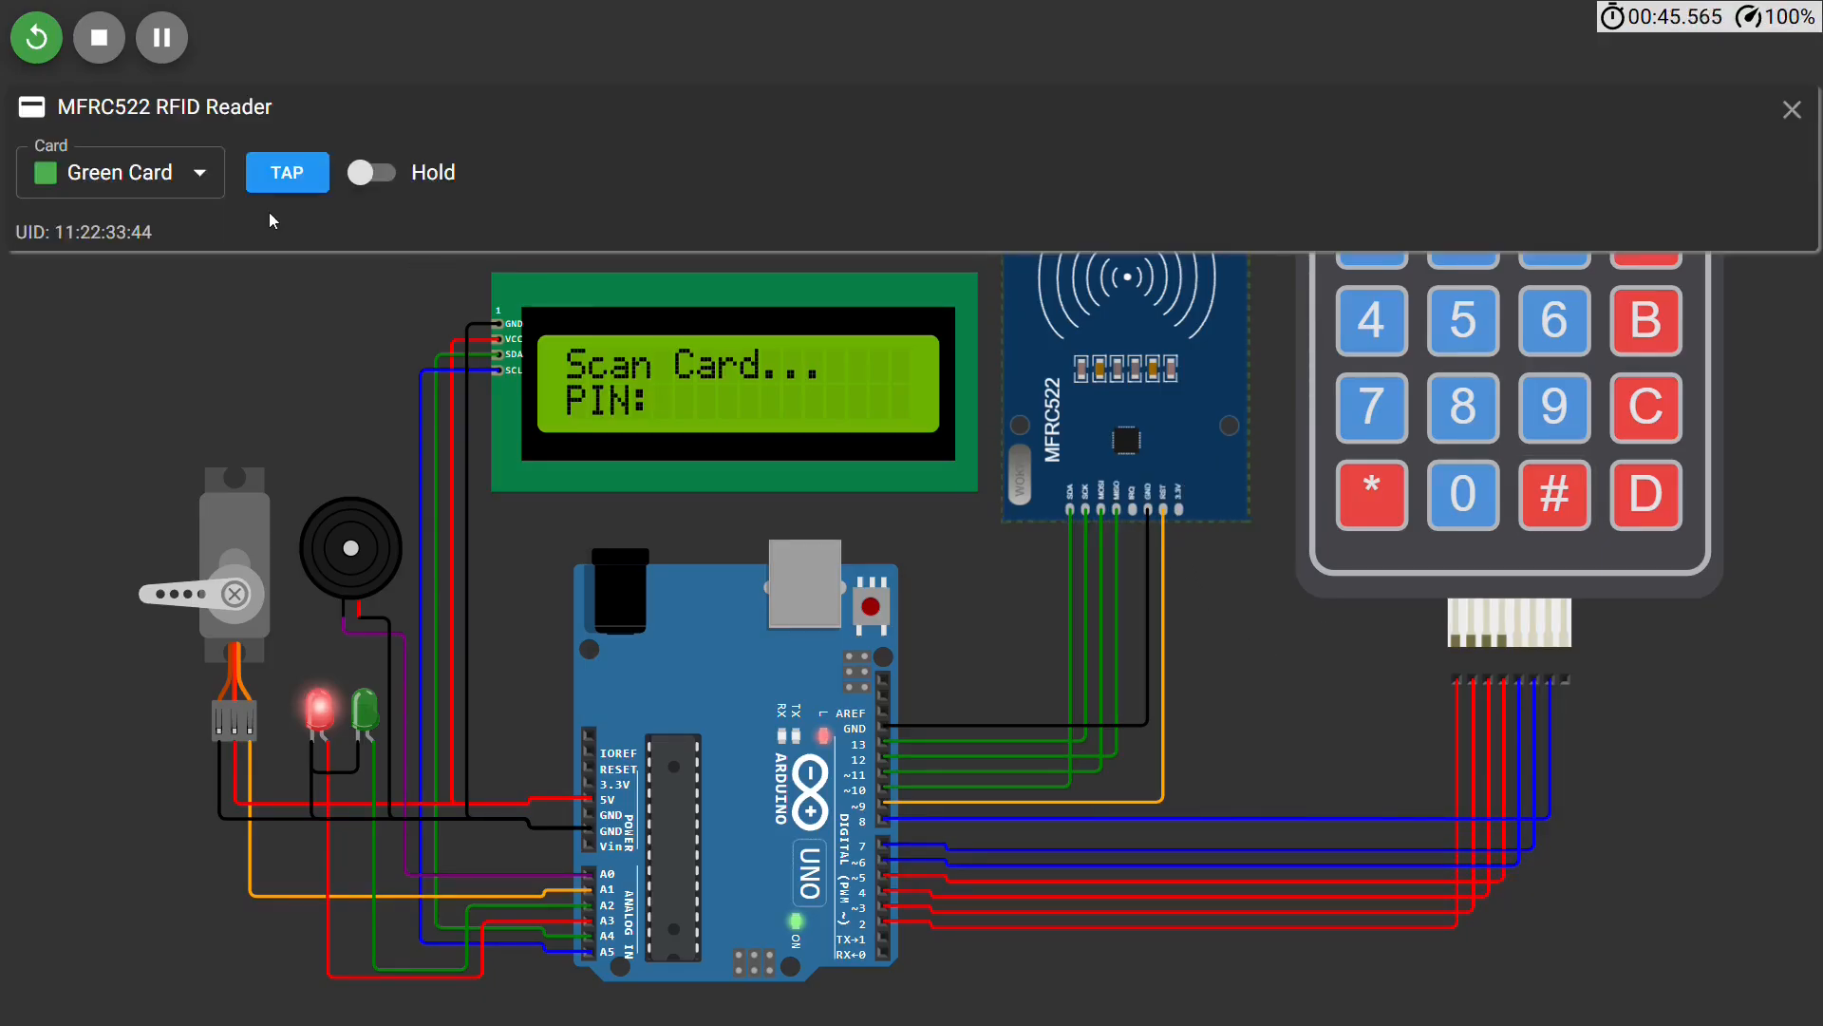
pyautogui.click(200, 171)
pyautogui.click(192, 237)
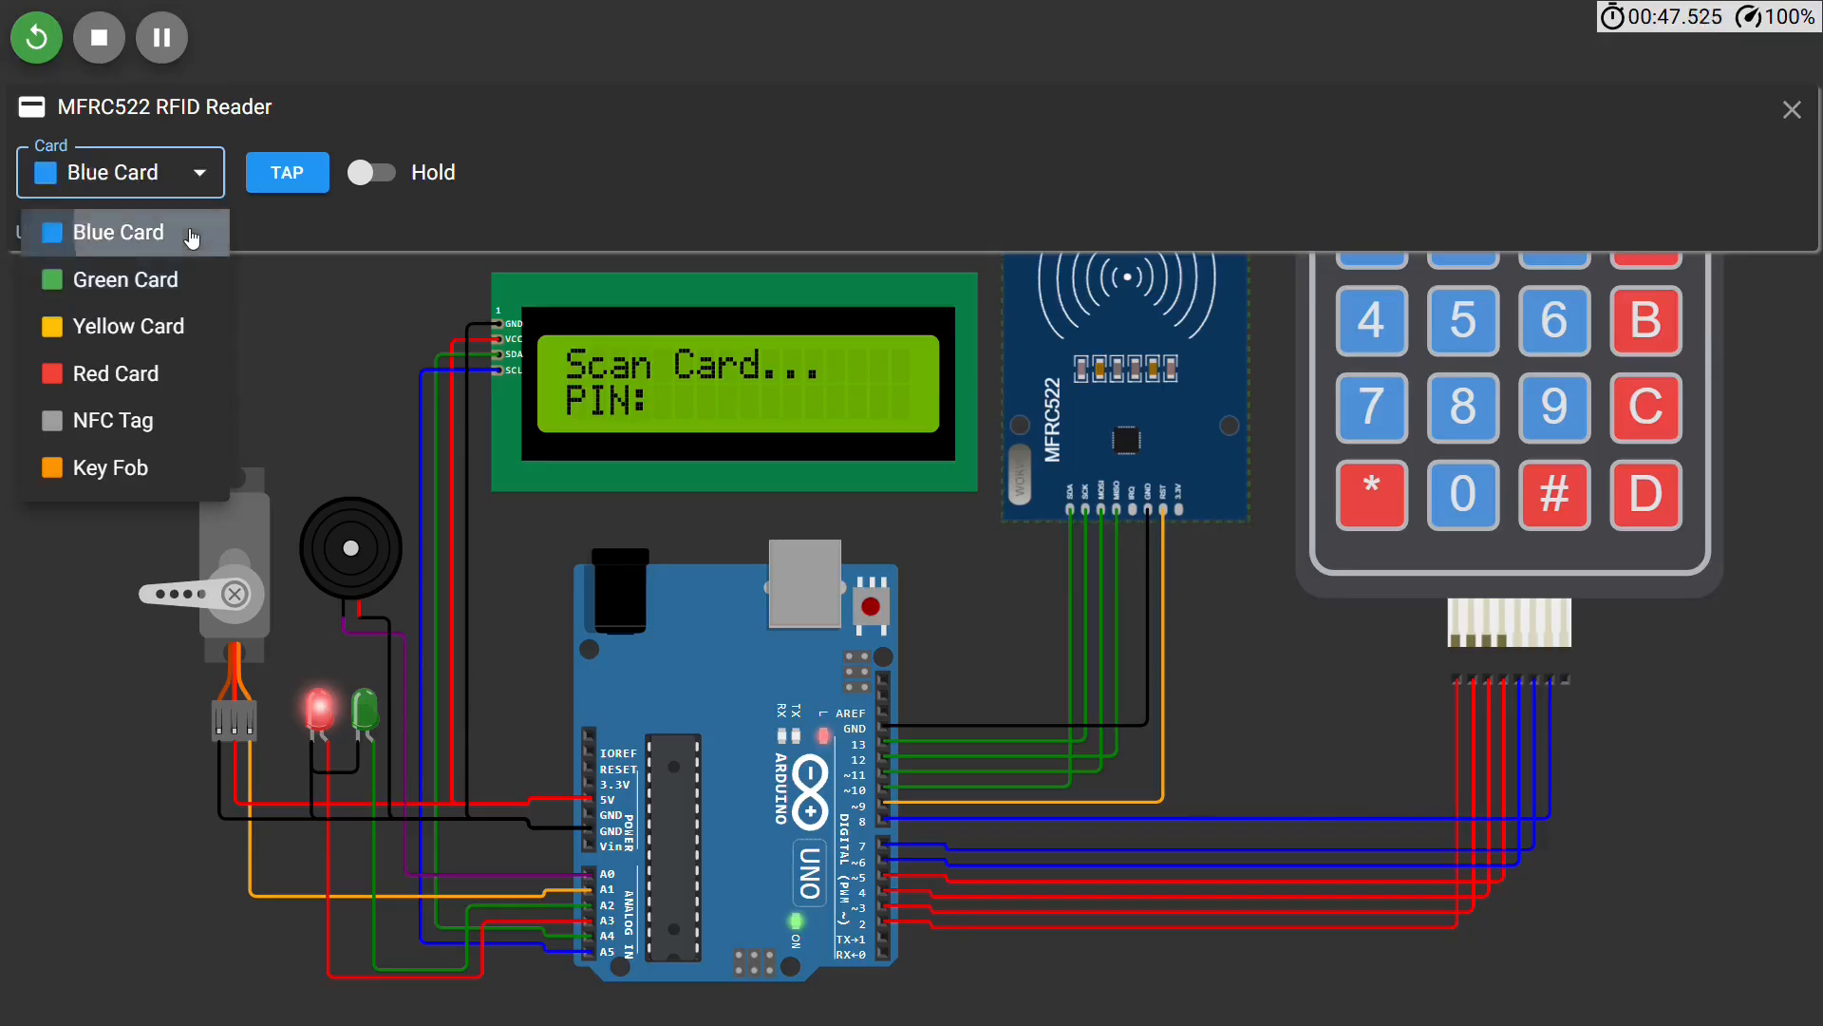
pyautogui.click(190, 181)
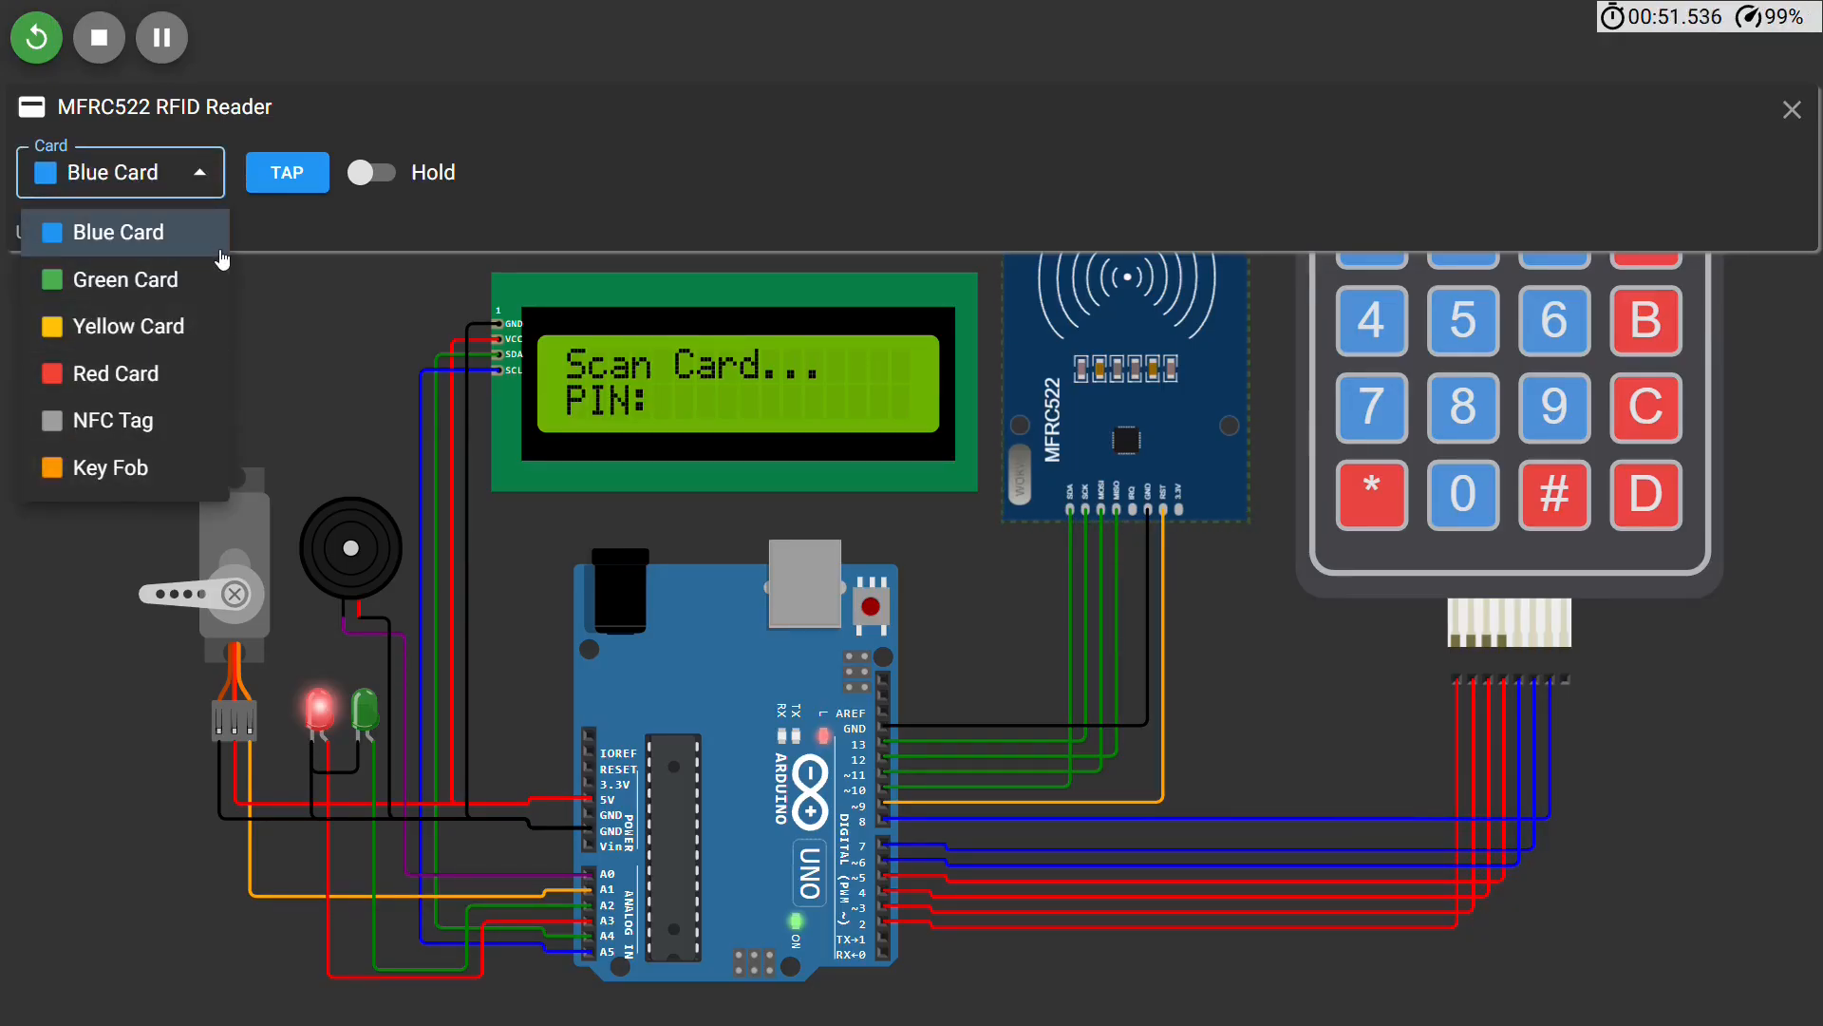
pyautogui.click(291, 169)
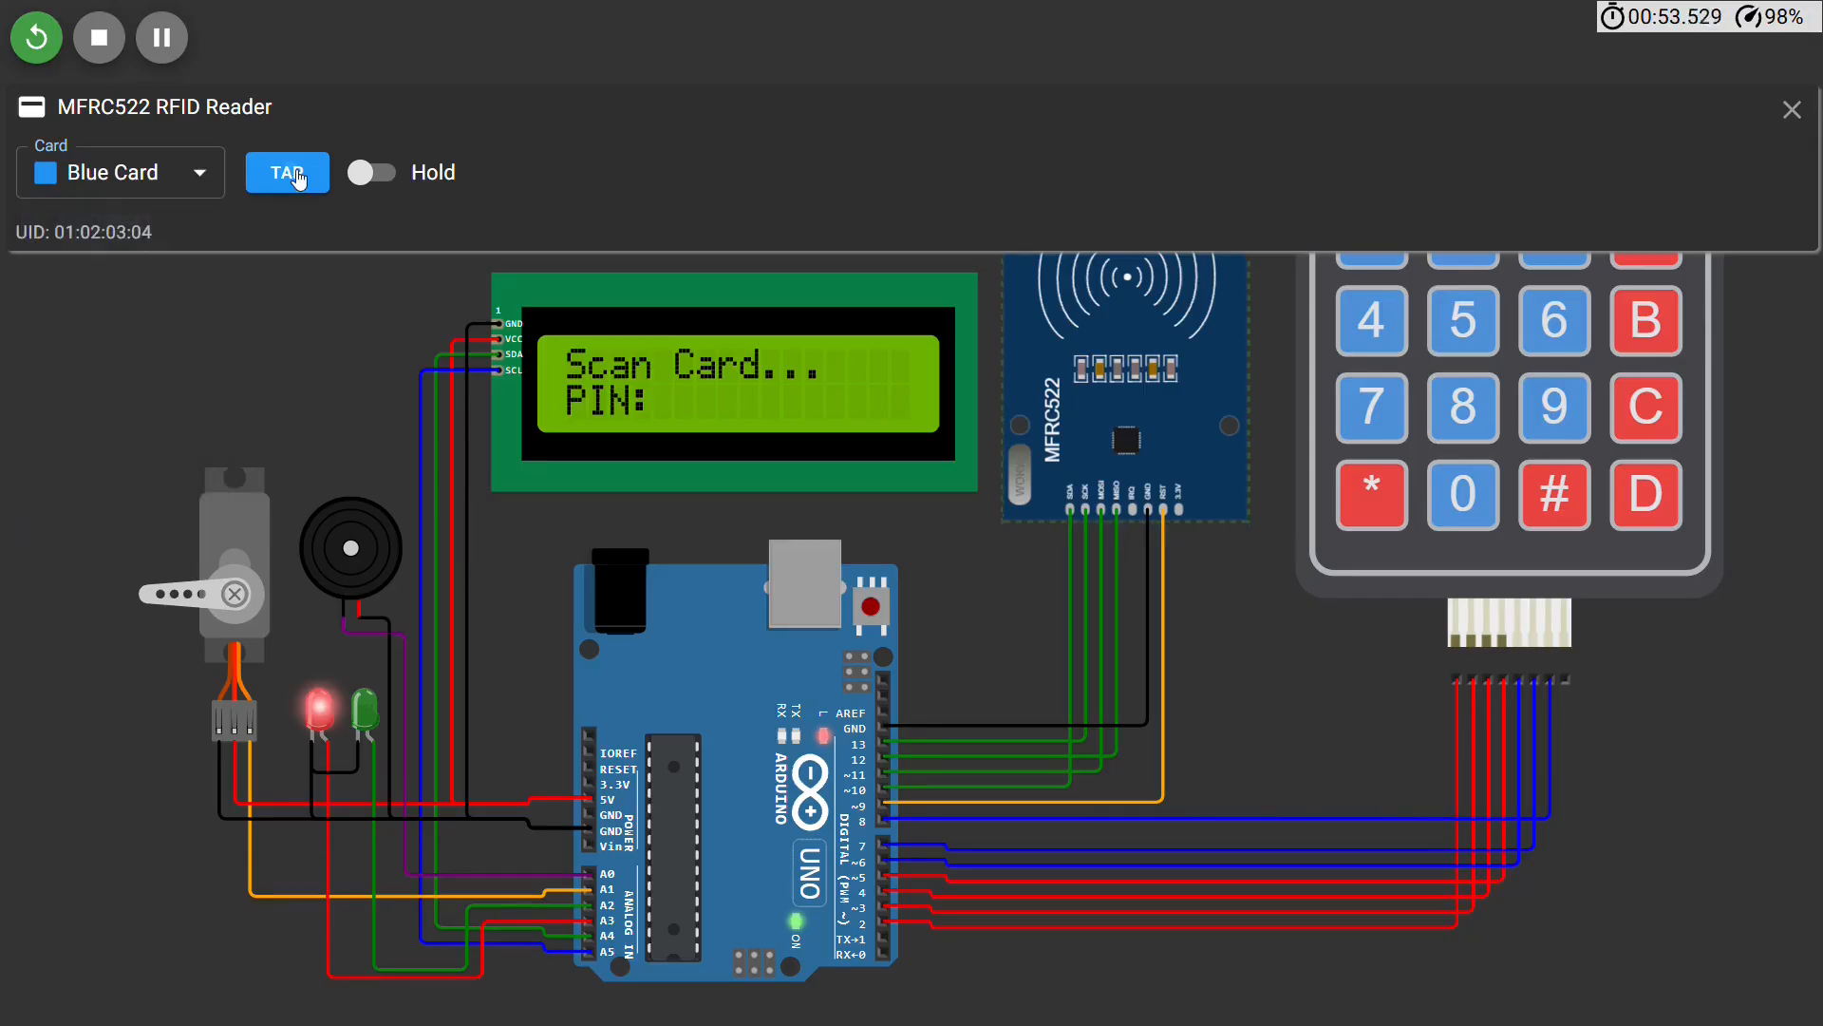
pyautogui.click(295, 173)
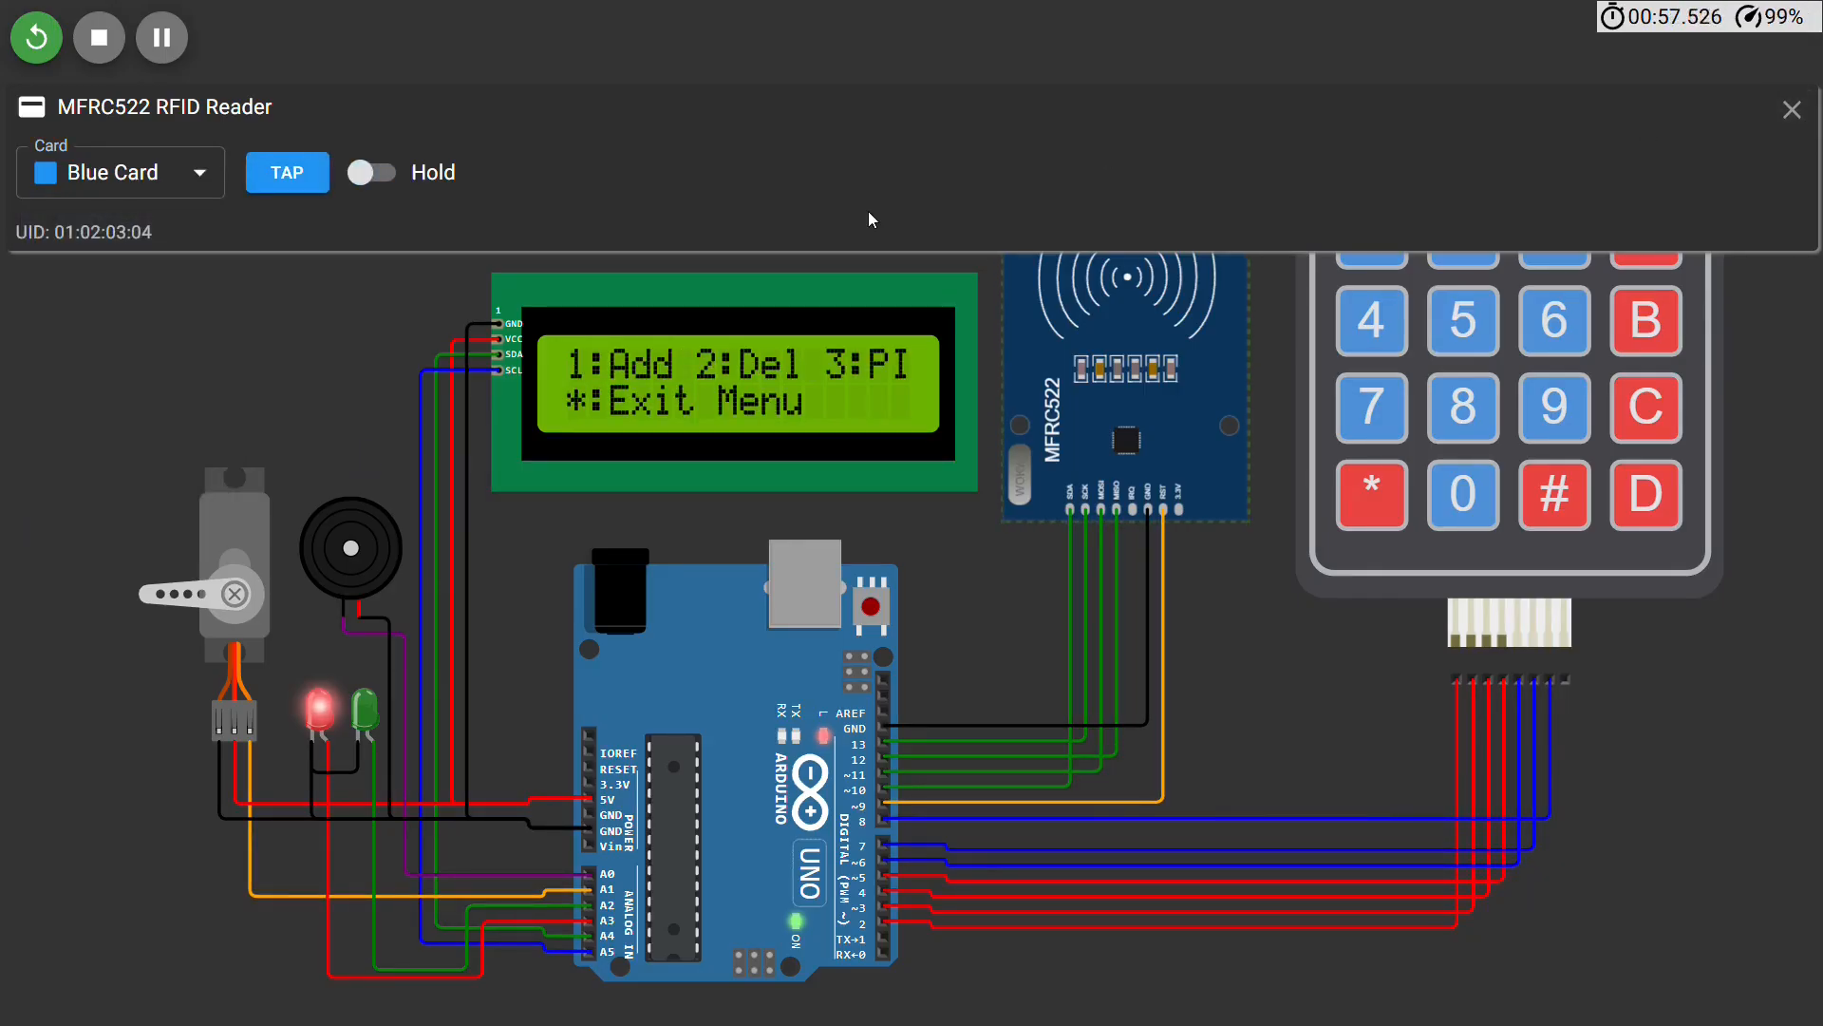
# Step: Close the RFID reader's card controls and choose the 1:Add option on the keypad
pyautogui.click(215, 175)
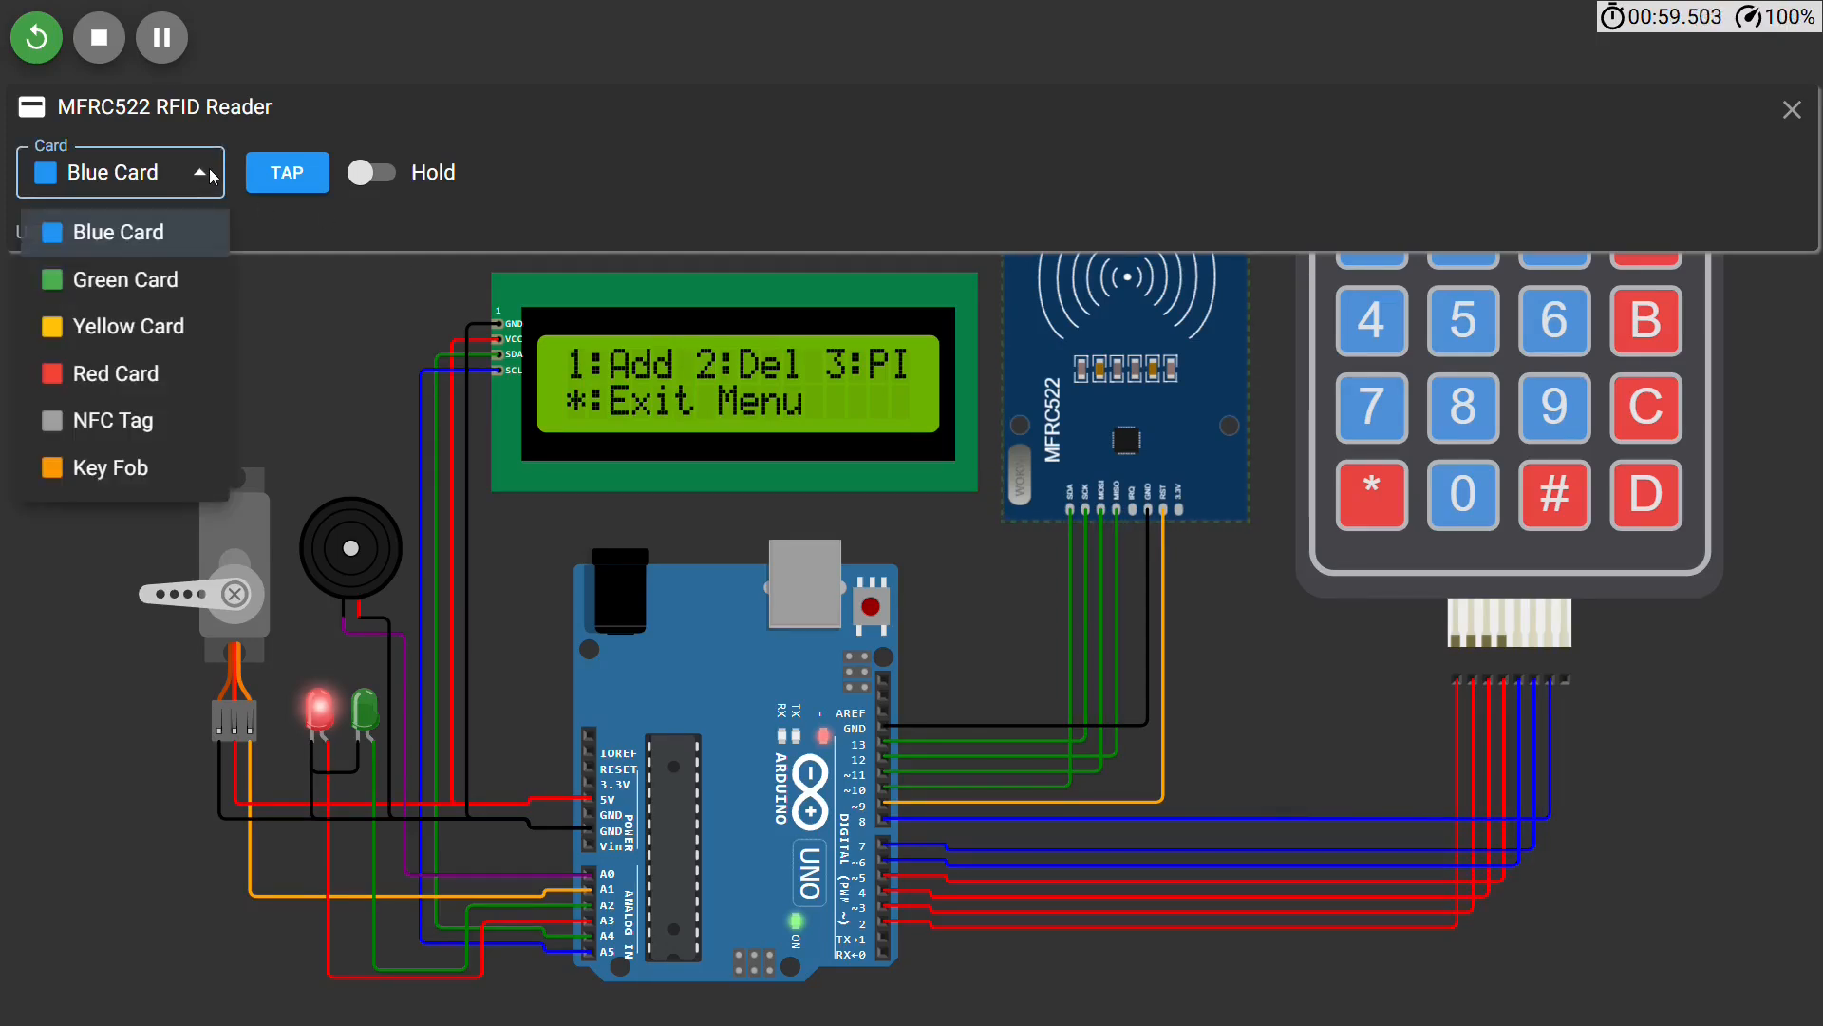
pyautogui.click(1794, 112)
pyautogui.click(1793, 112)
pyautogui.click(1372, 233)
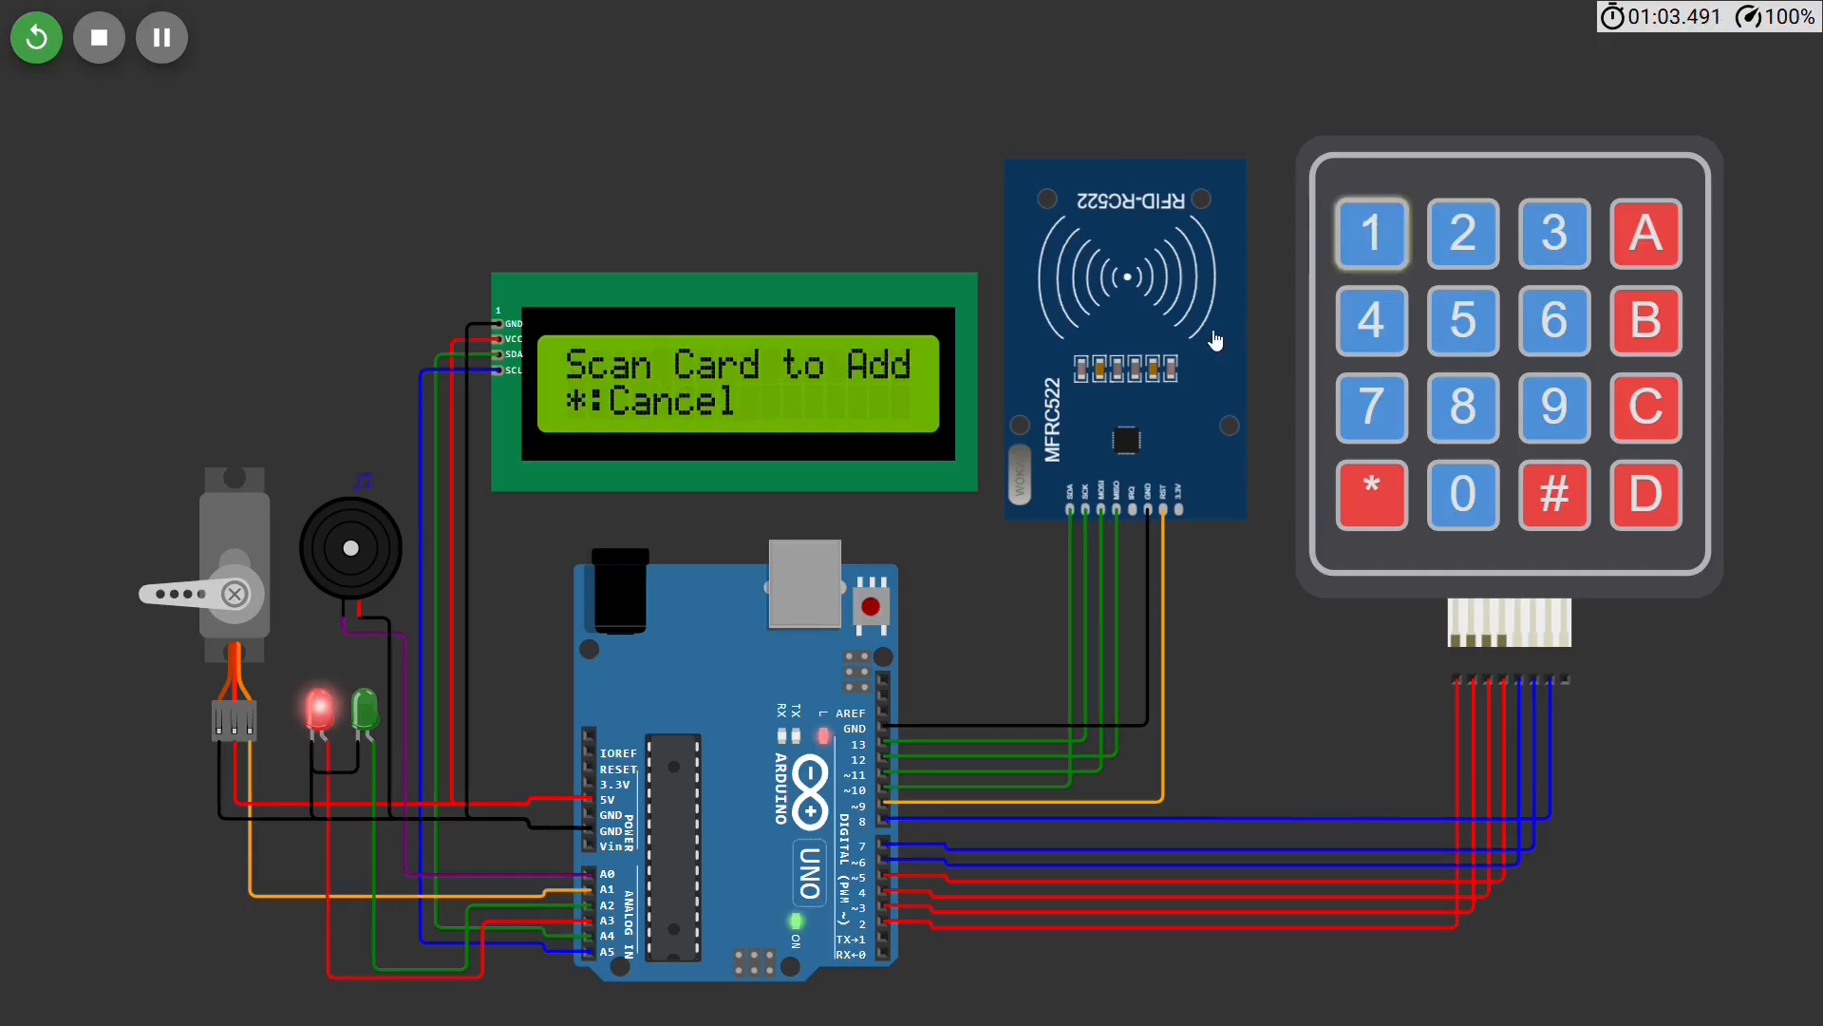
# Step: Register the Green Card by tapping it on the MFRC522 RFID reader, and close the reader's card controls
pyautogui.click(1215, 340)
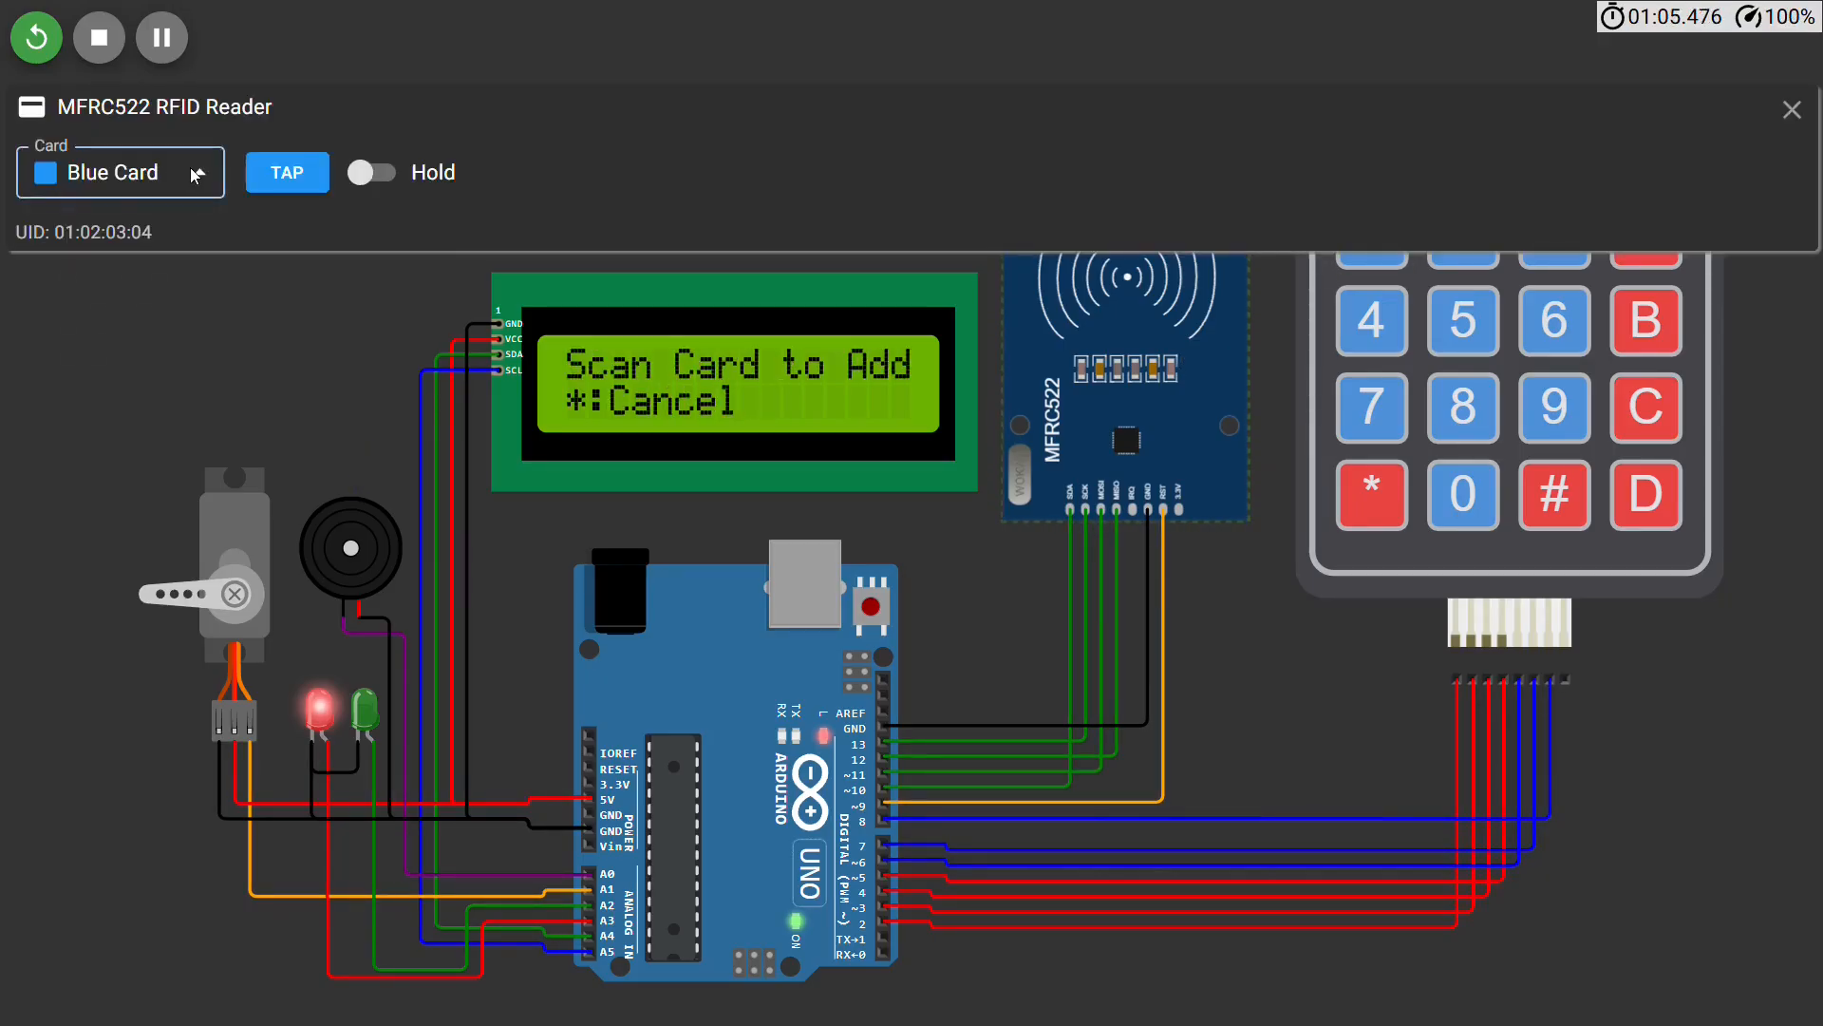
pyautogui.click(190, 167)
pyautogui.click(157, 276)
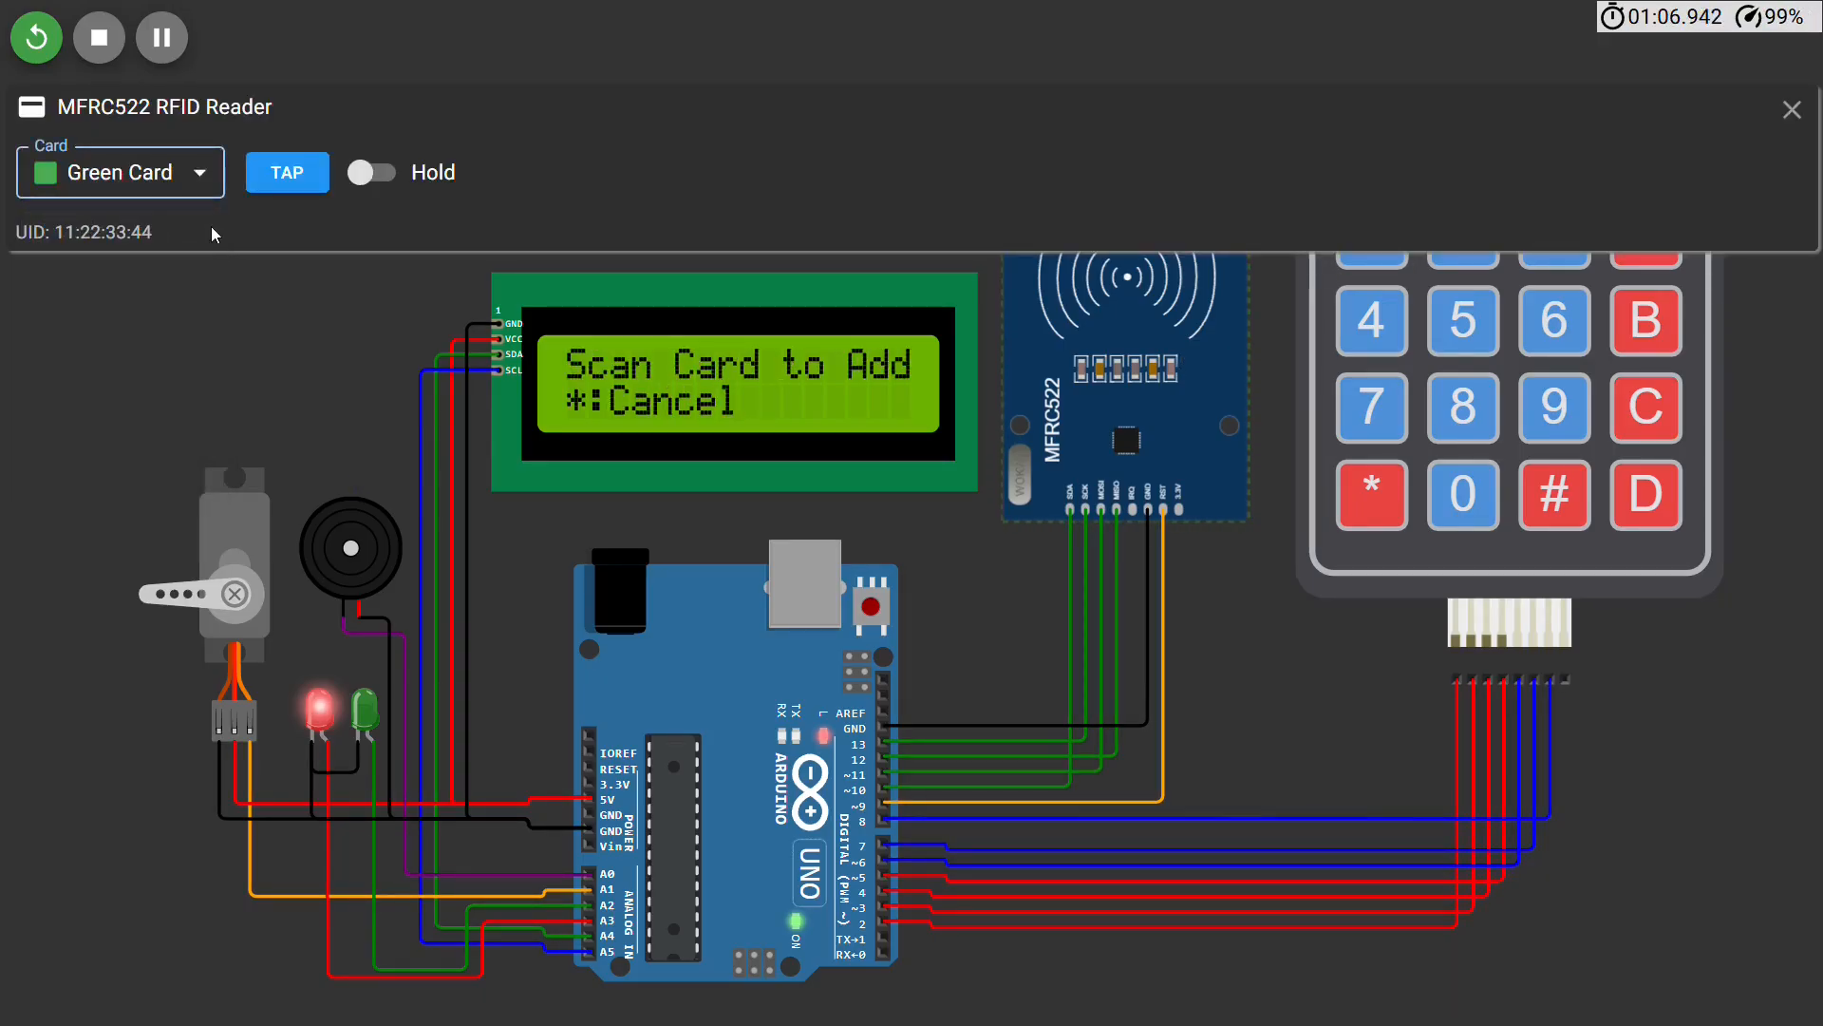
pyautogui.click(273, 178)
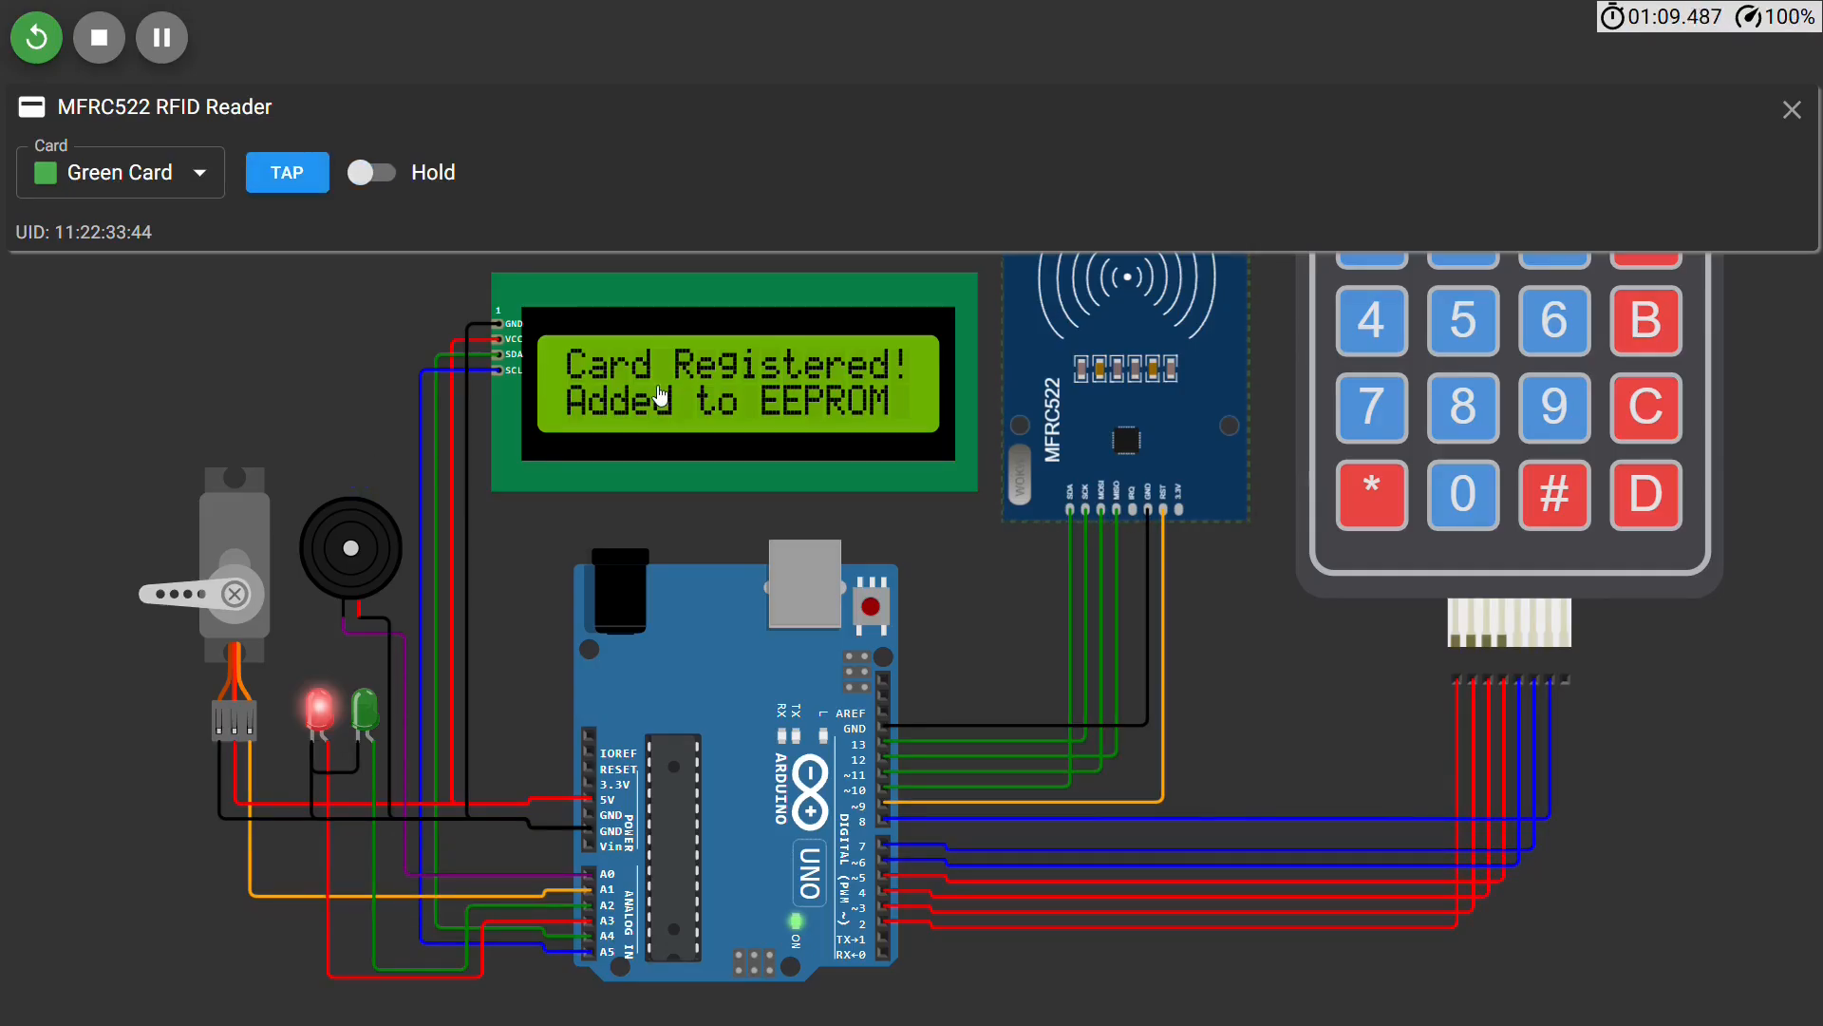
pyautogui.click(1792, 110)
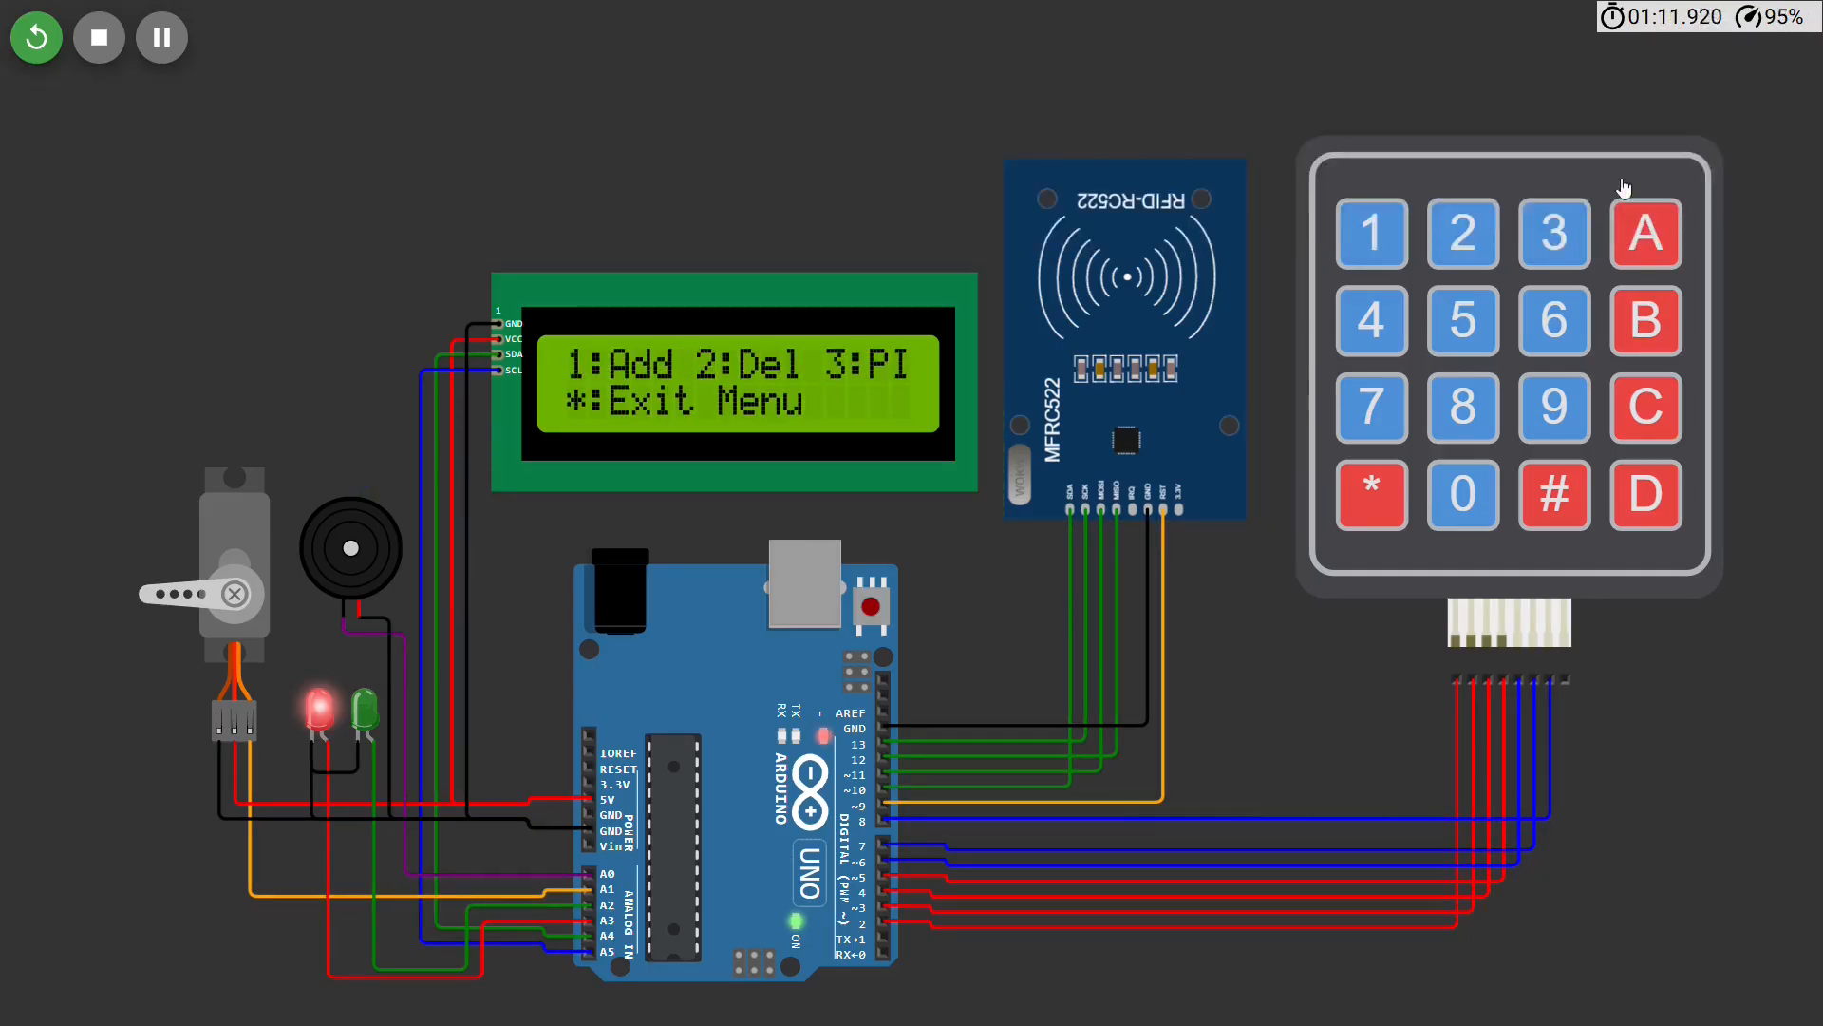
# Step: Exit the card management menu with *, enter the four-digit PIN on the keypad and submit it with #
pyautogui.click(1377, 504)
pyautogui.click(1388, 250)
pyautogui.click(1445, 248)
pyautogui.click(1548, 239)
pyautogui.click(1370, 323)
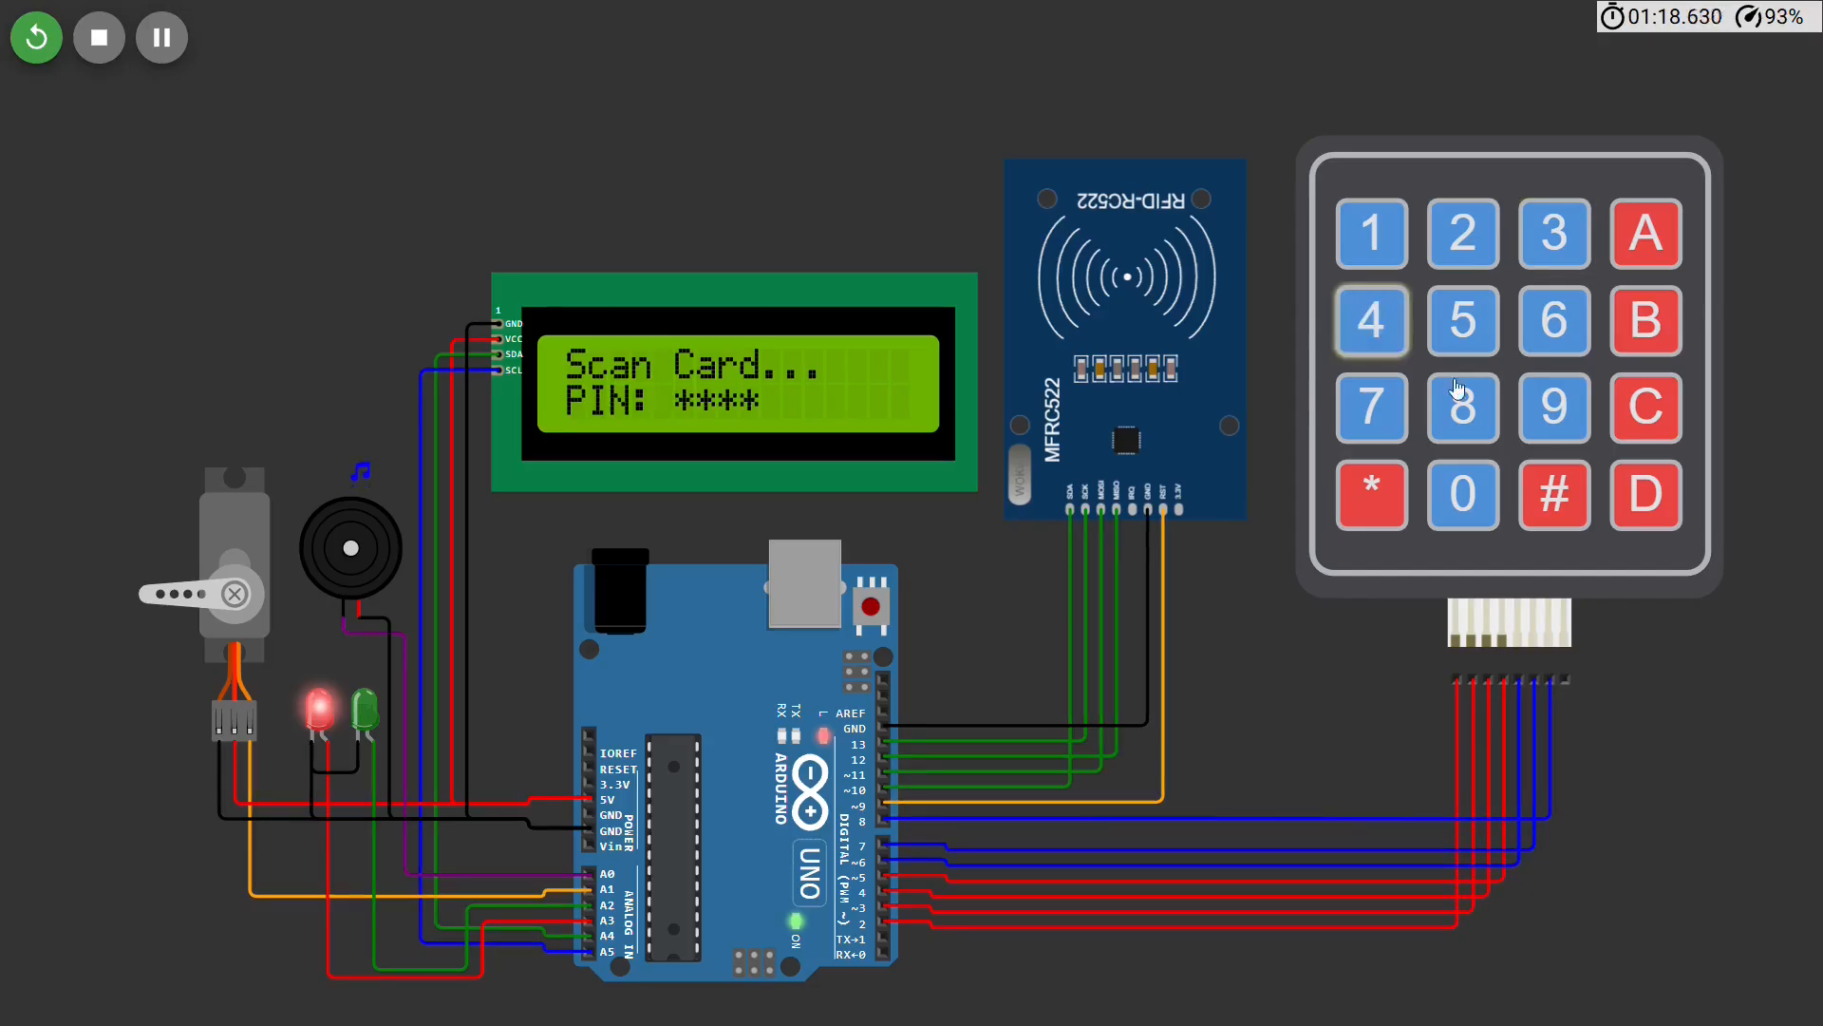
pyautogui.click(1558, 498)
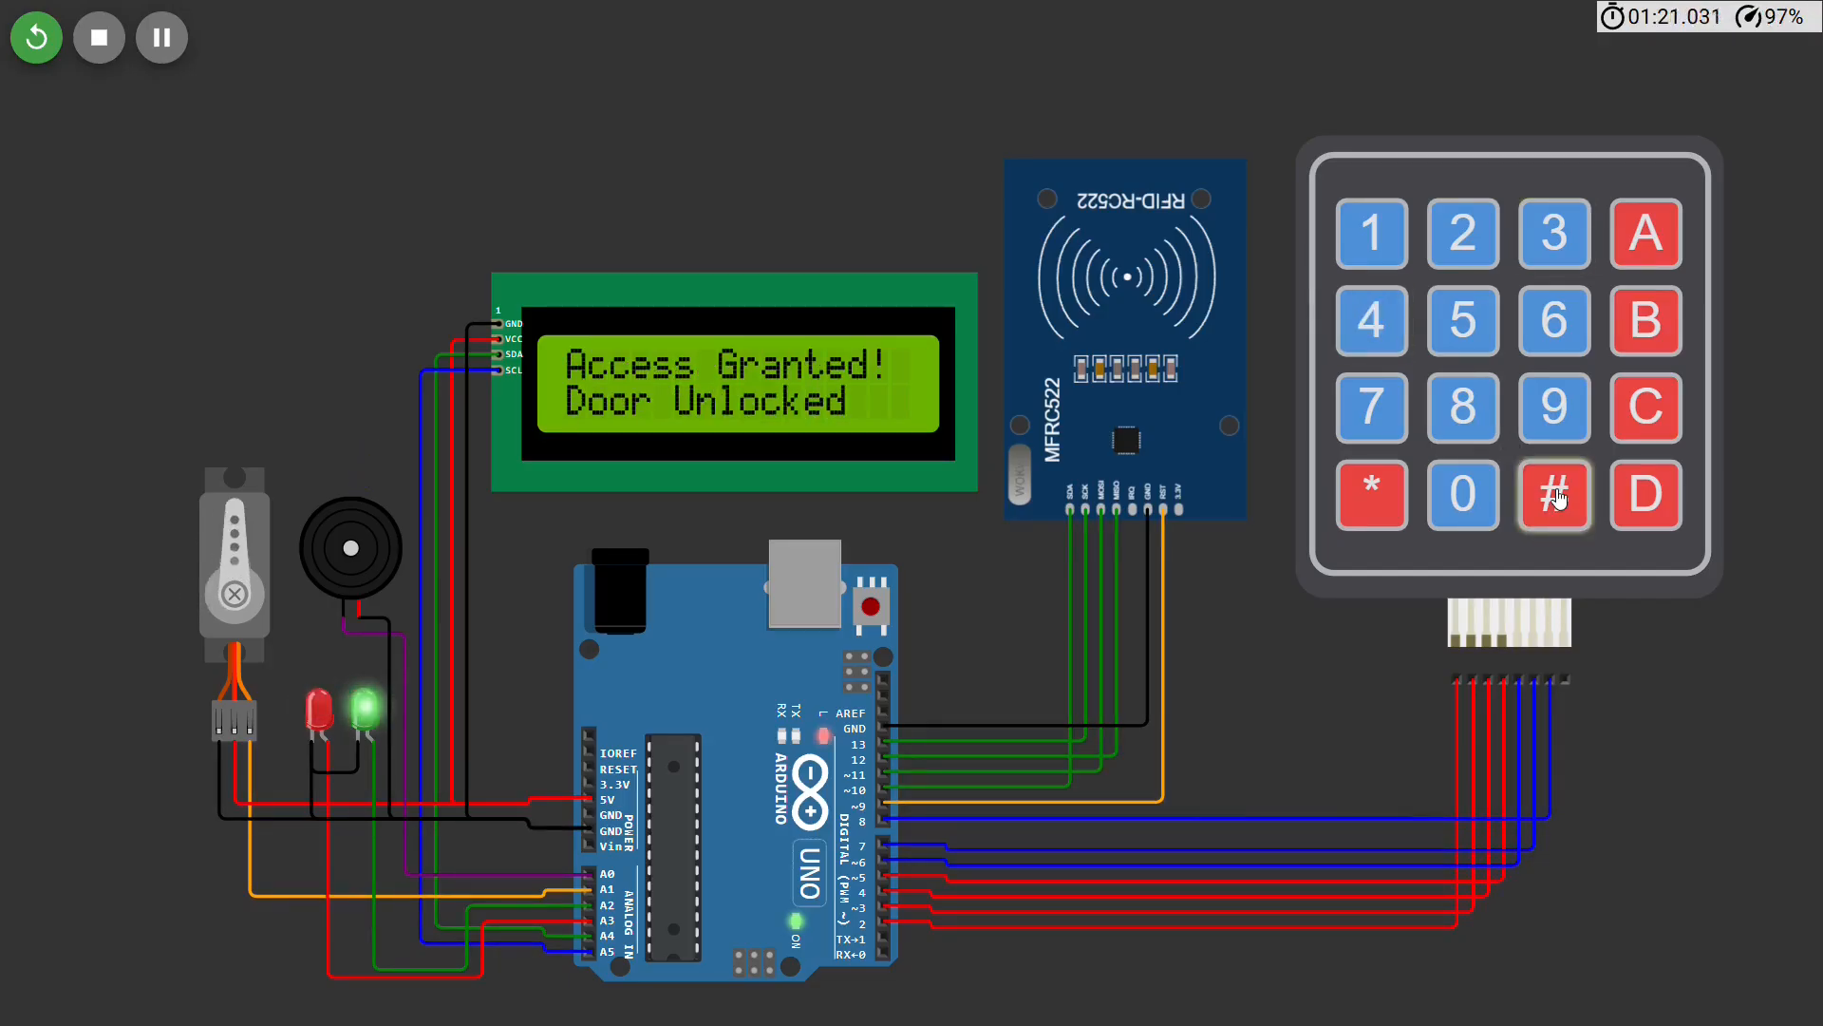
# Step: Tap the Blue Card on the MFRC522 RFID reader to bring up the card management menu, and choose 2:Del on the keypad
pyautogui.click(1168, 393)
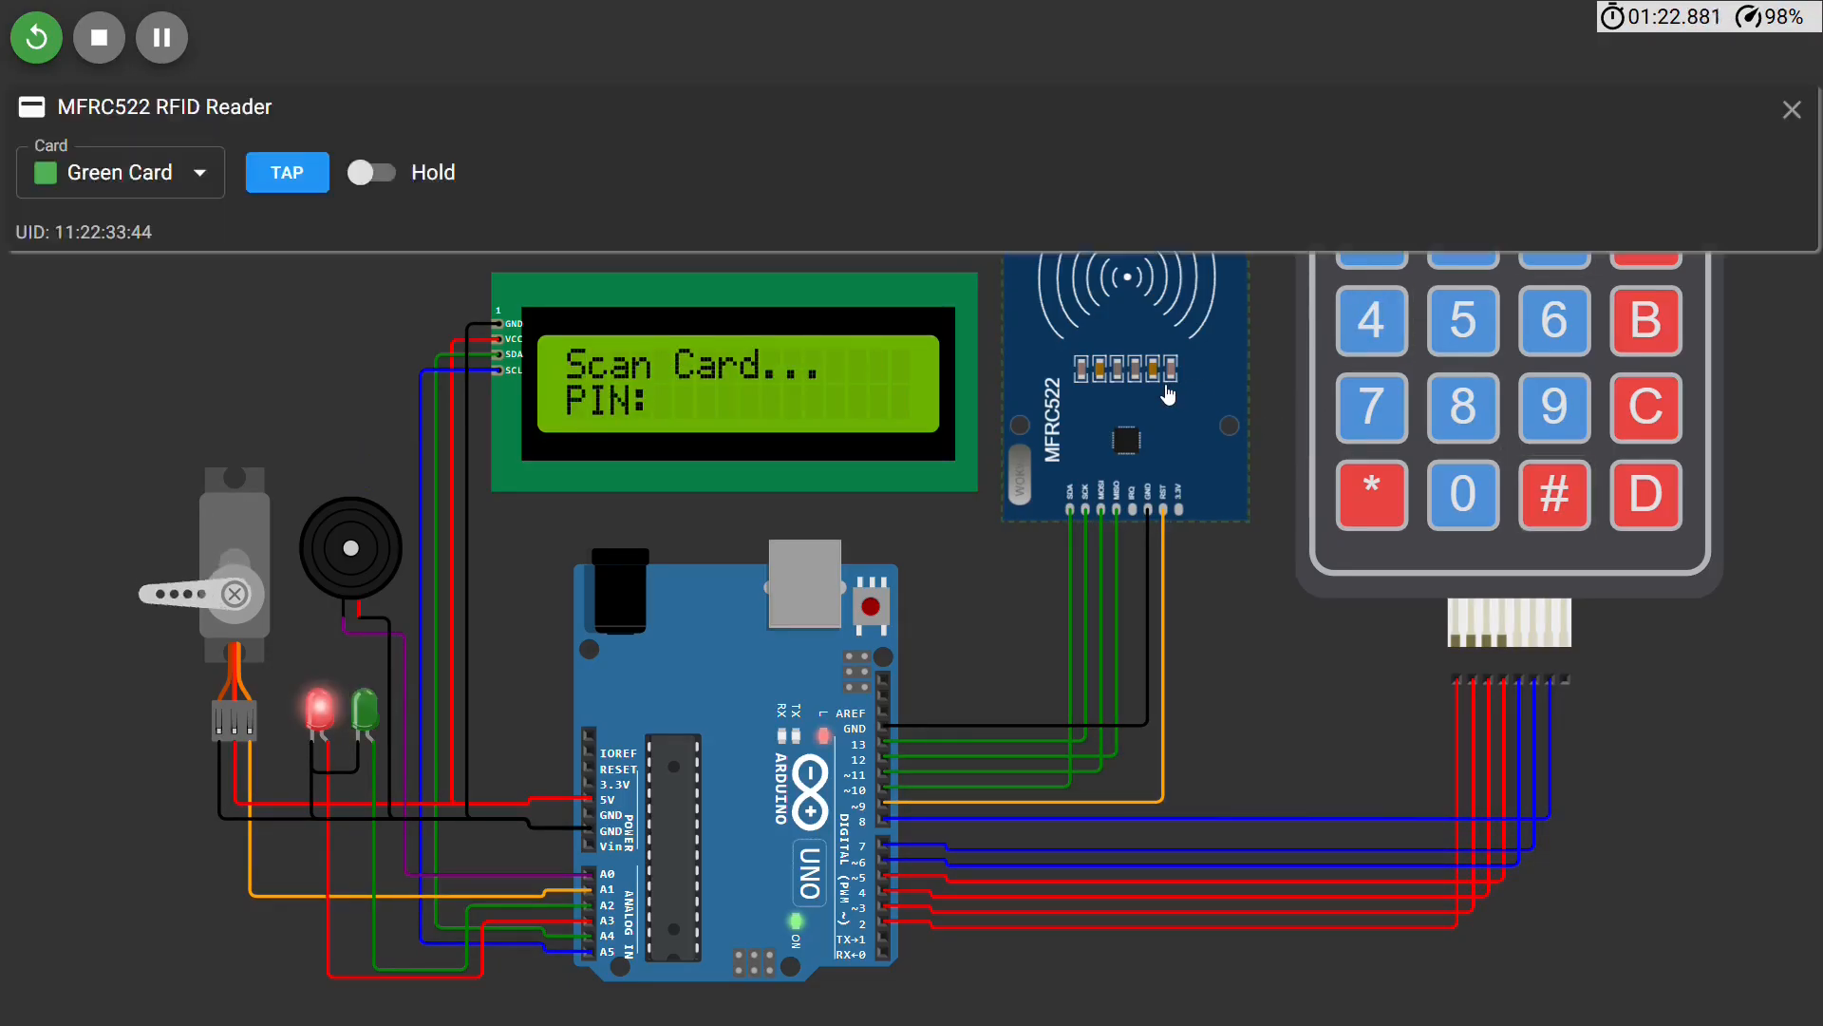
pyautogui.click(203, 185)
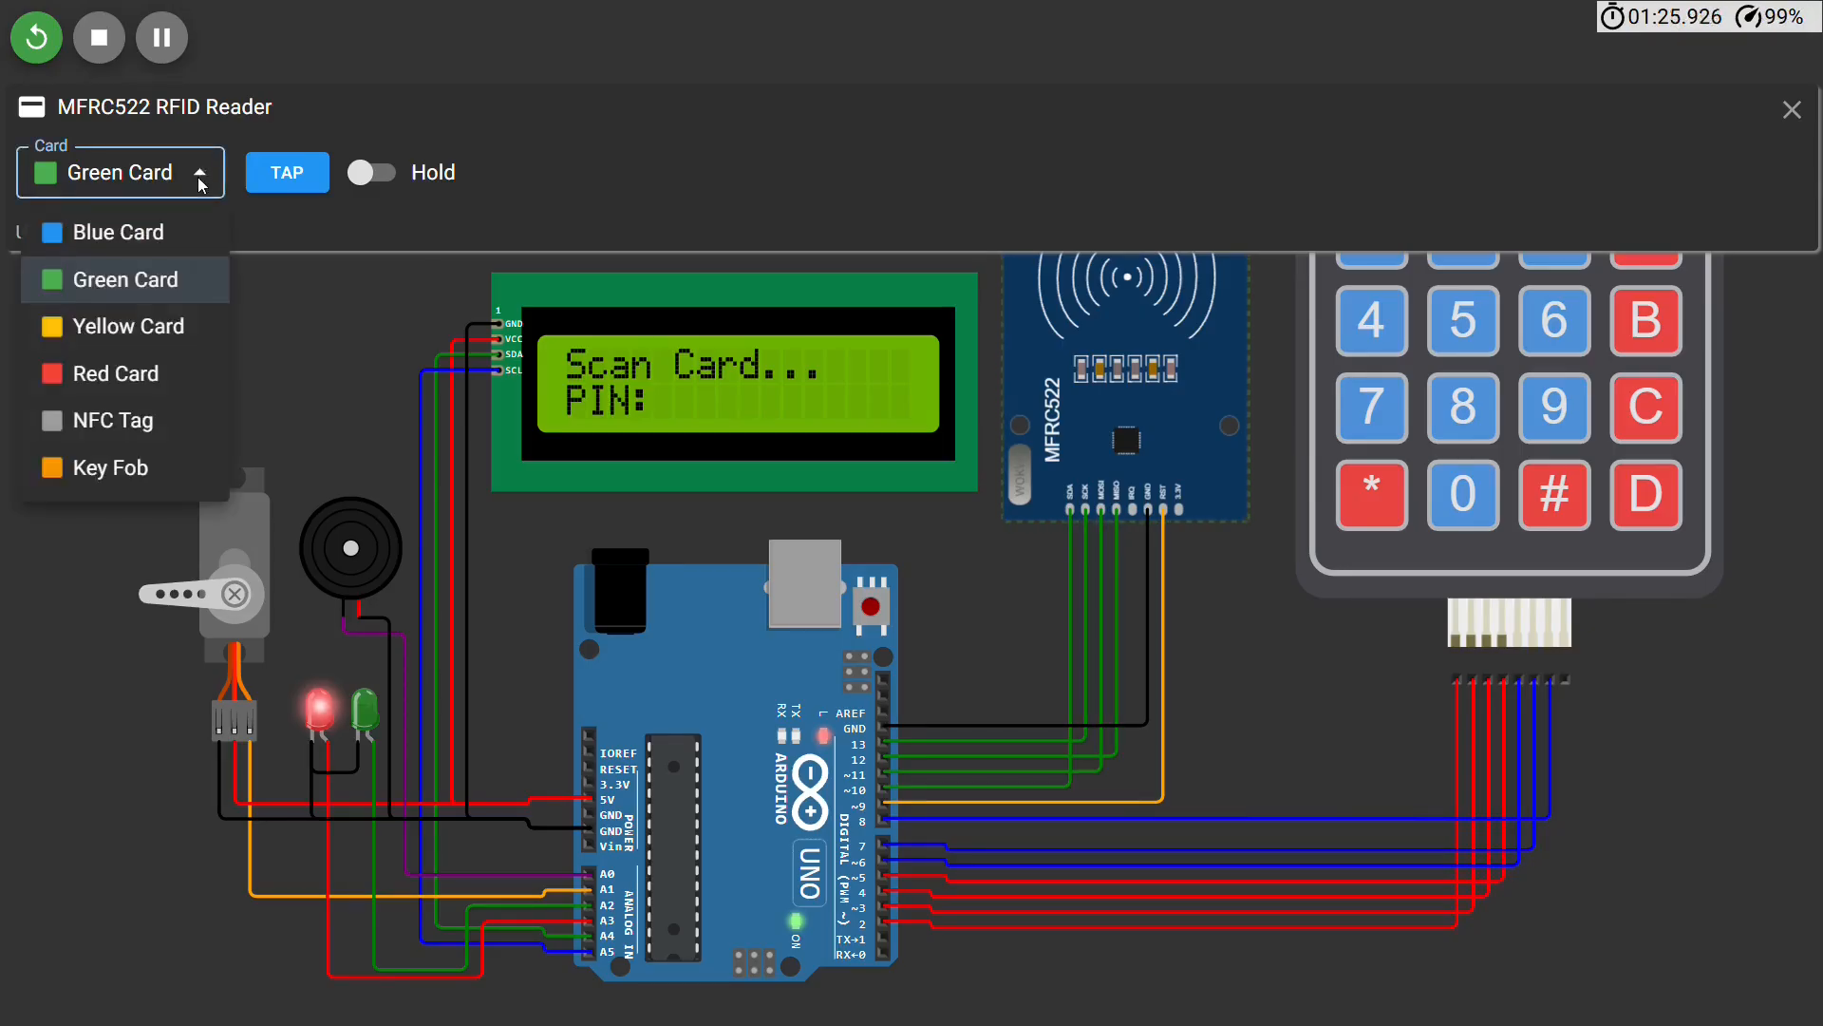
pyautogui.click(198, 231)
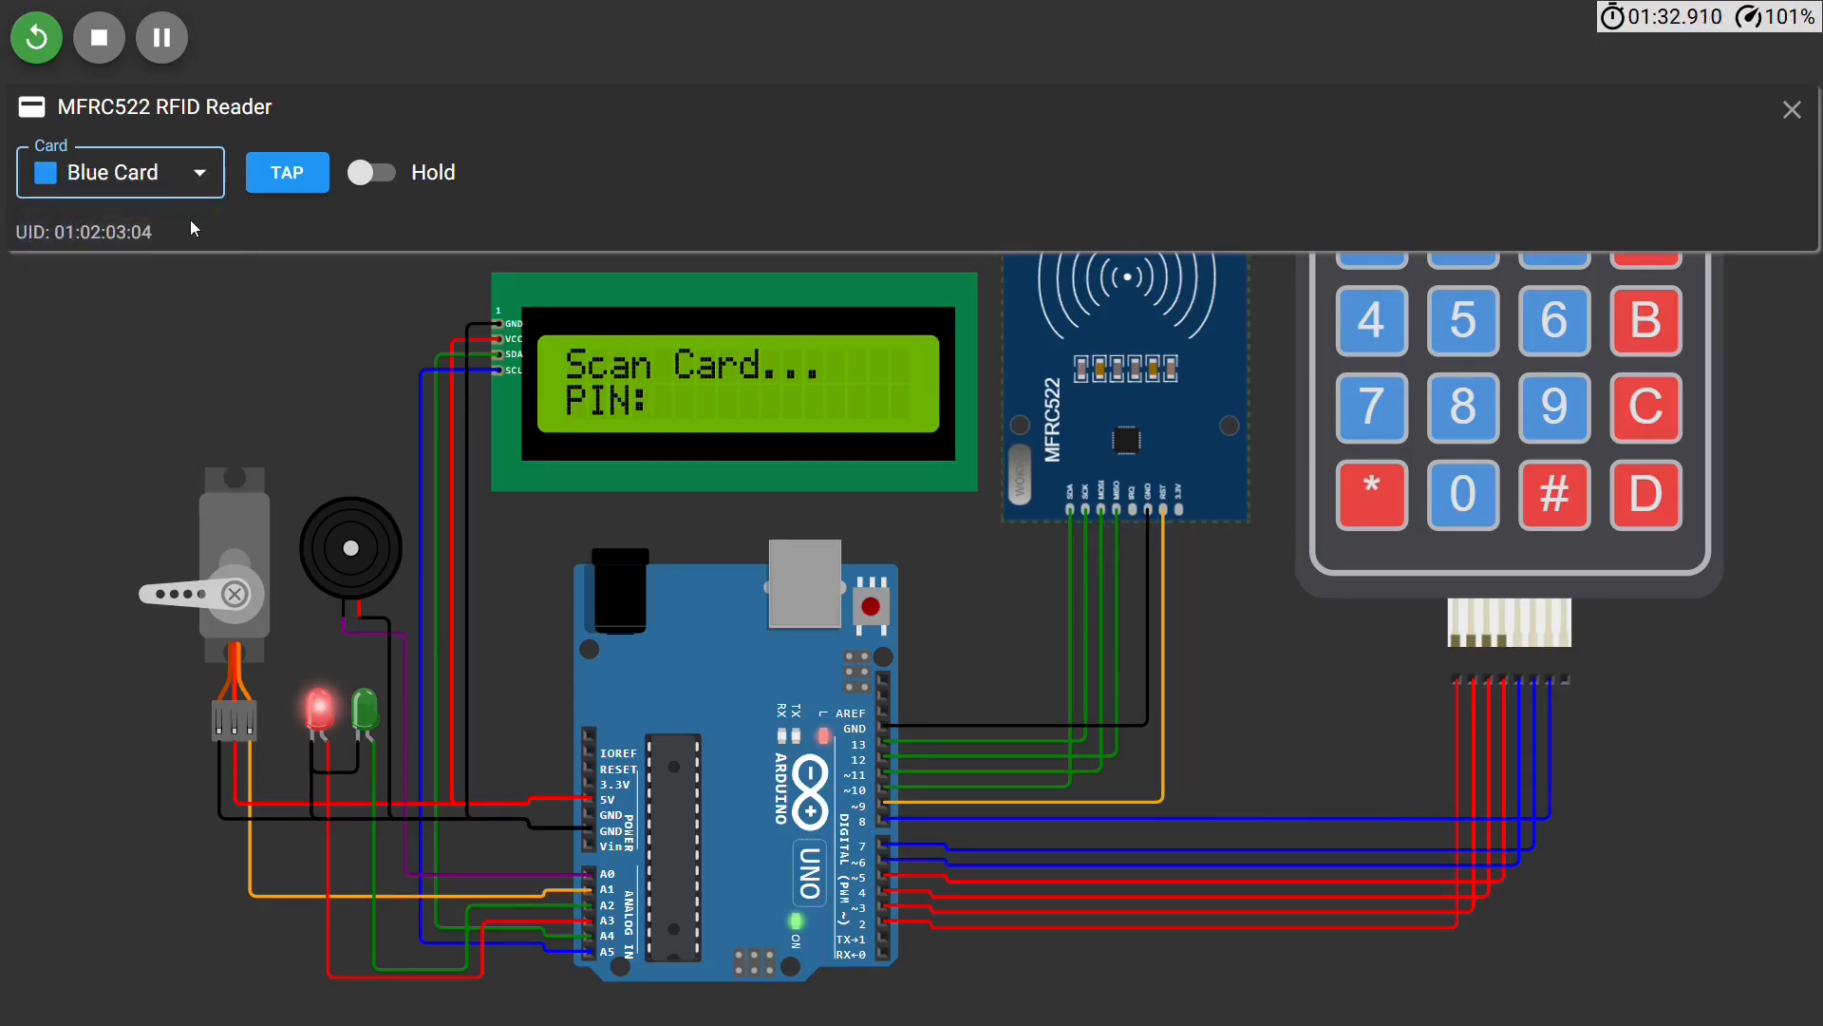
pyautogui.click(214, 190)
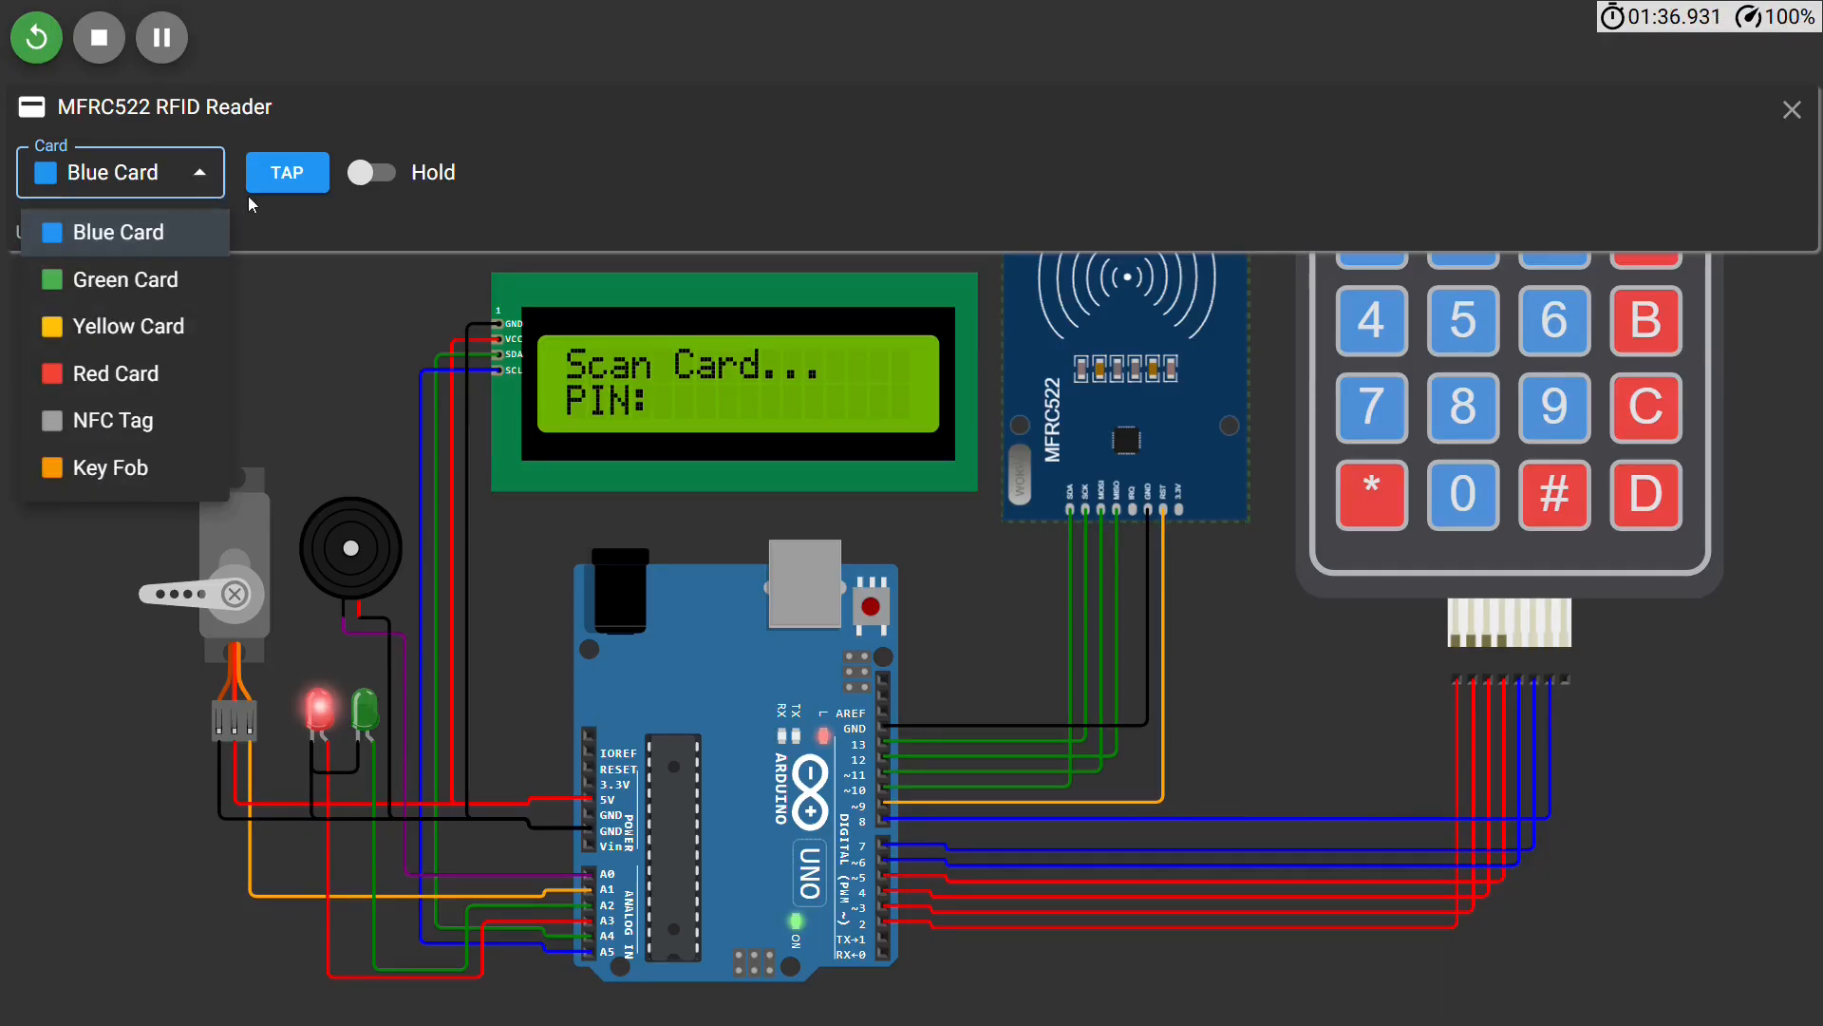
pyautogui.click(266, 173)
pyautogui.click(286, 172)
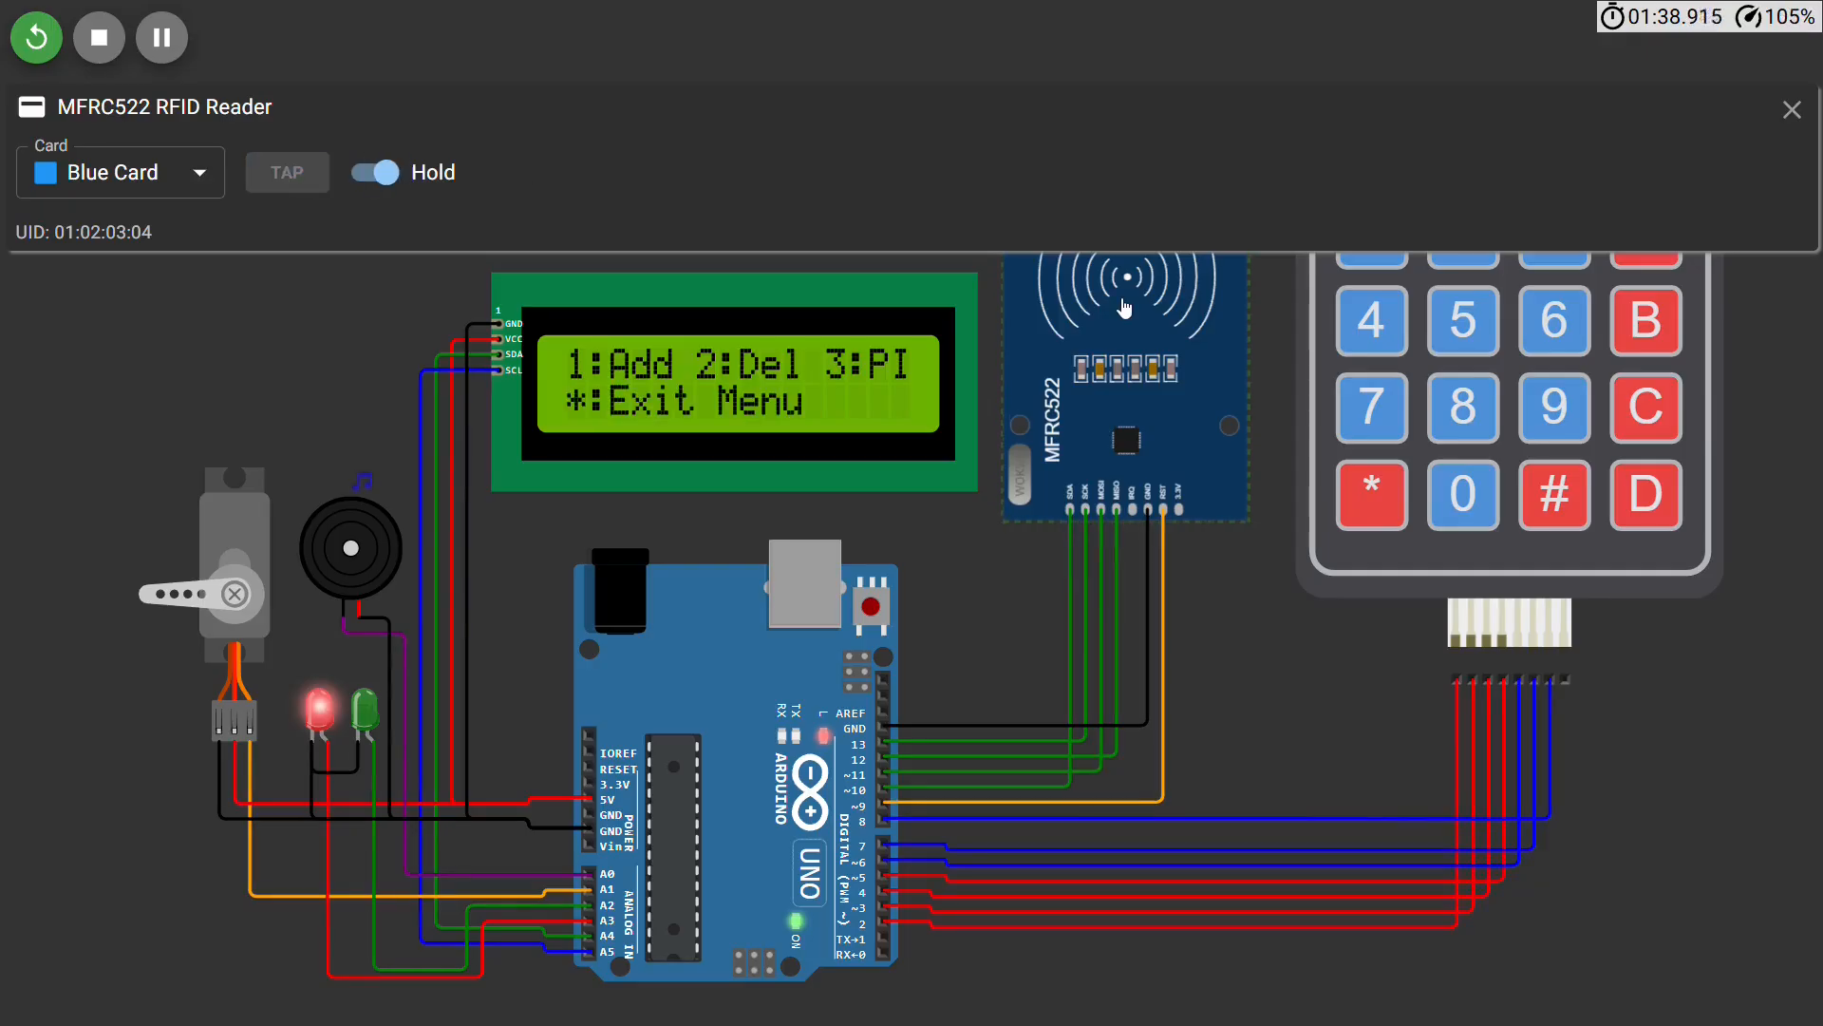
pyautogui.click(1479, 264)
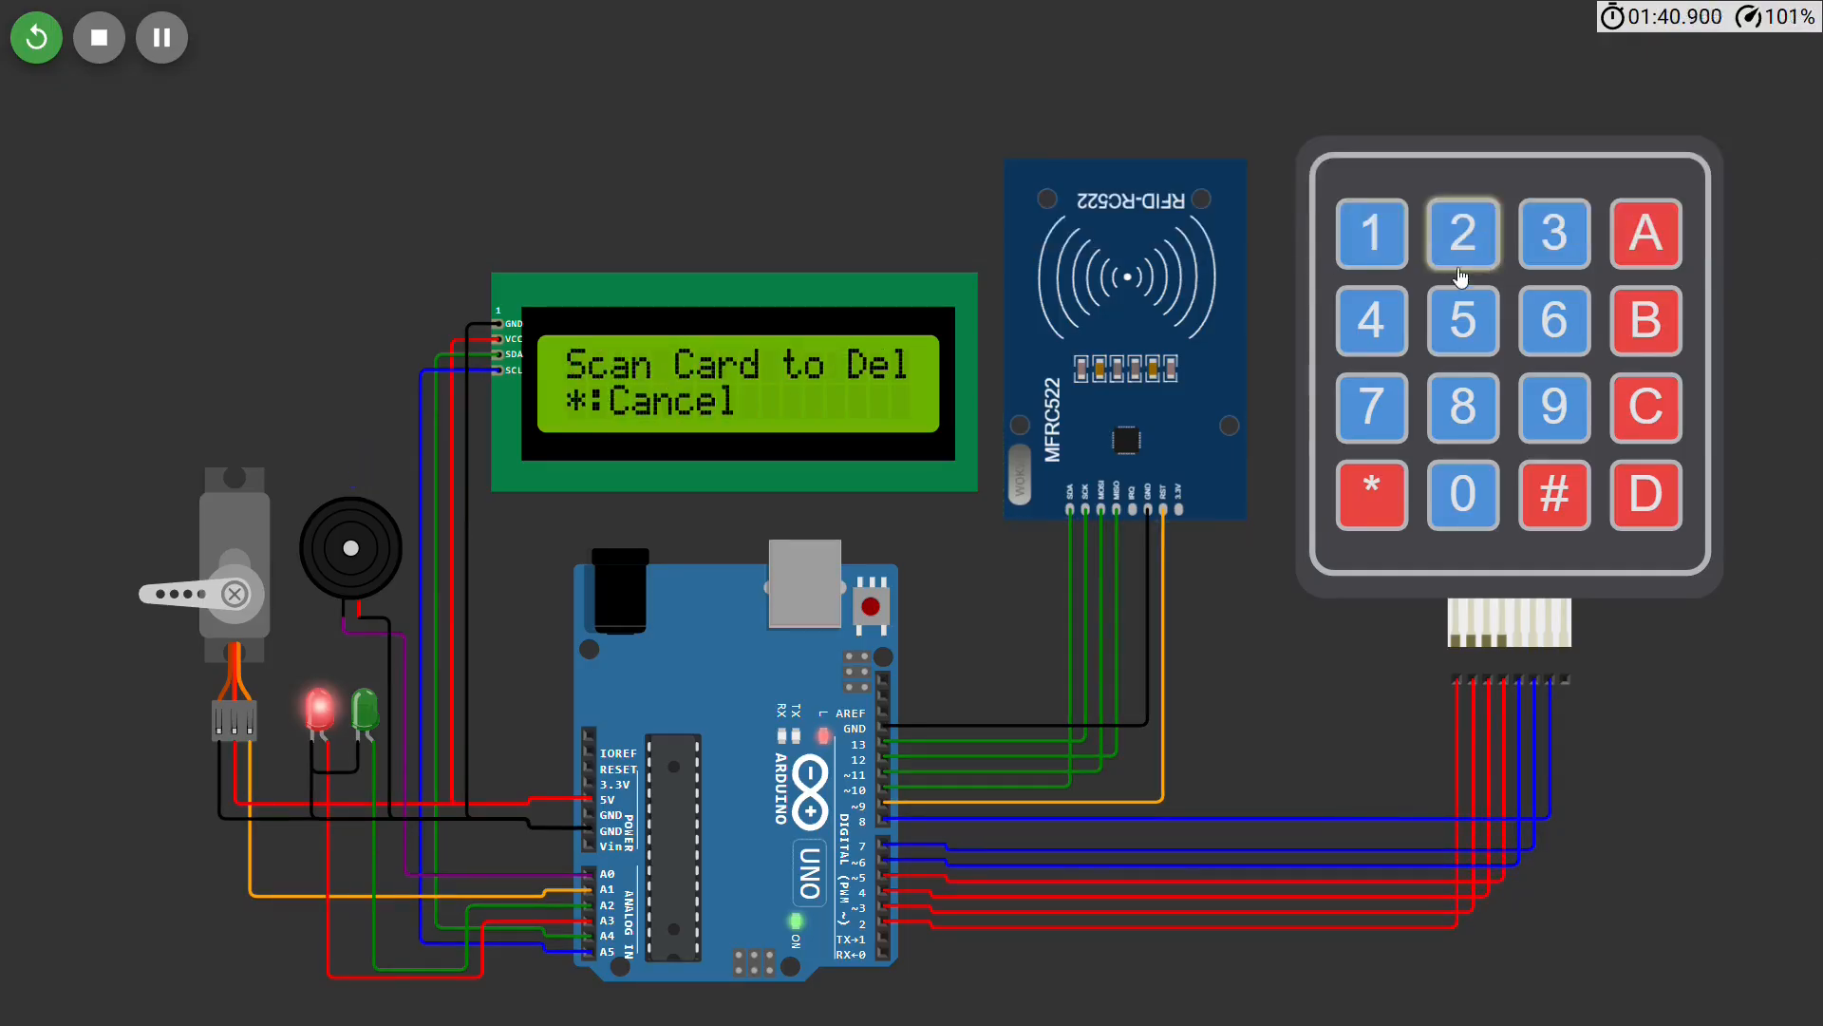
# Step: Delete the Green Card by tapping it on the MFRC522 RFID reader, and exit the card management menu with *
pyautogui.click(1226, 368)
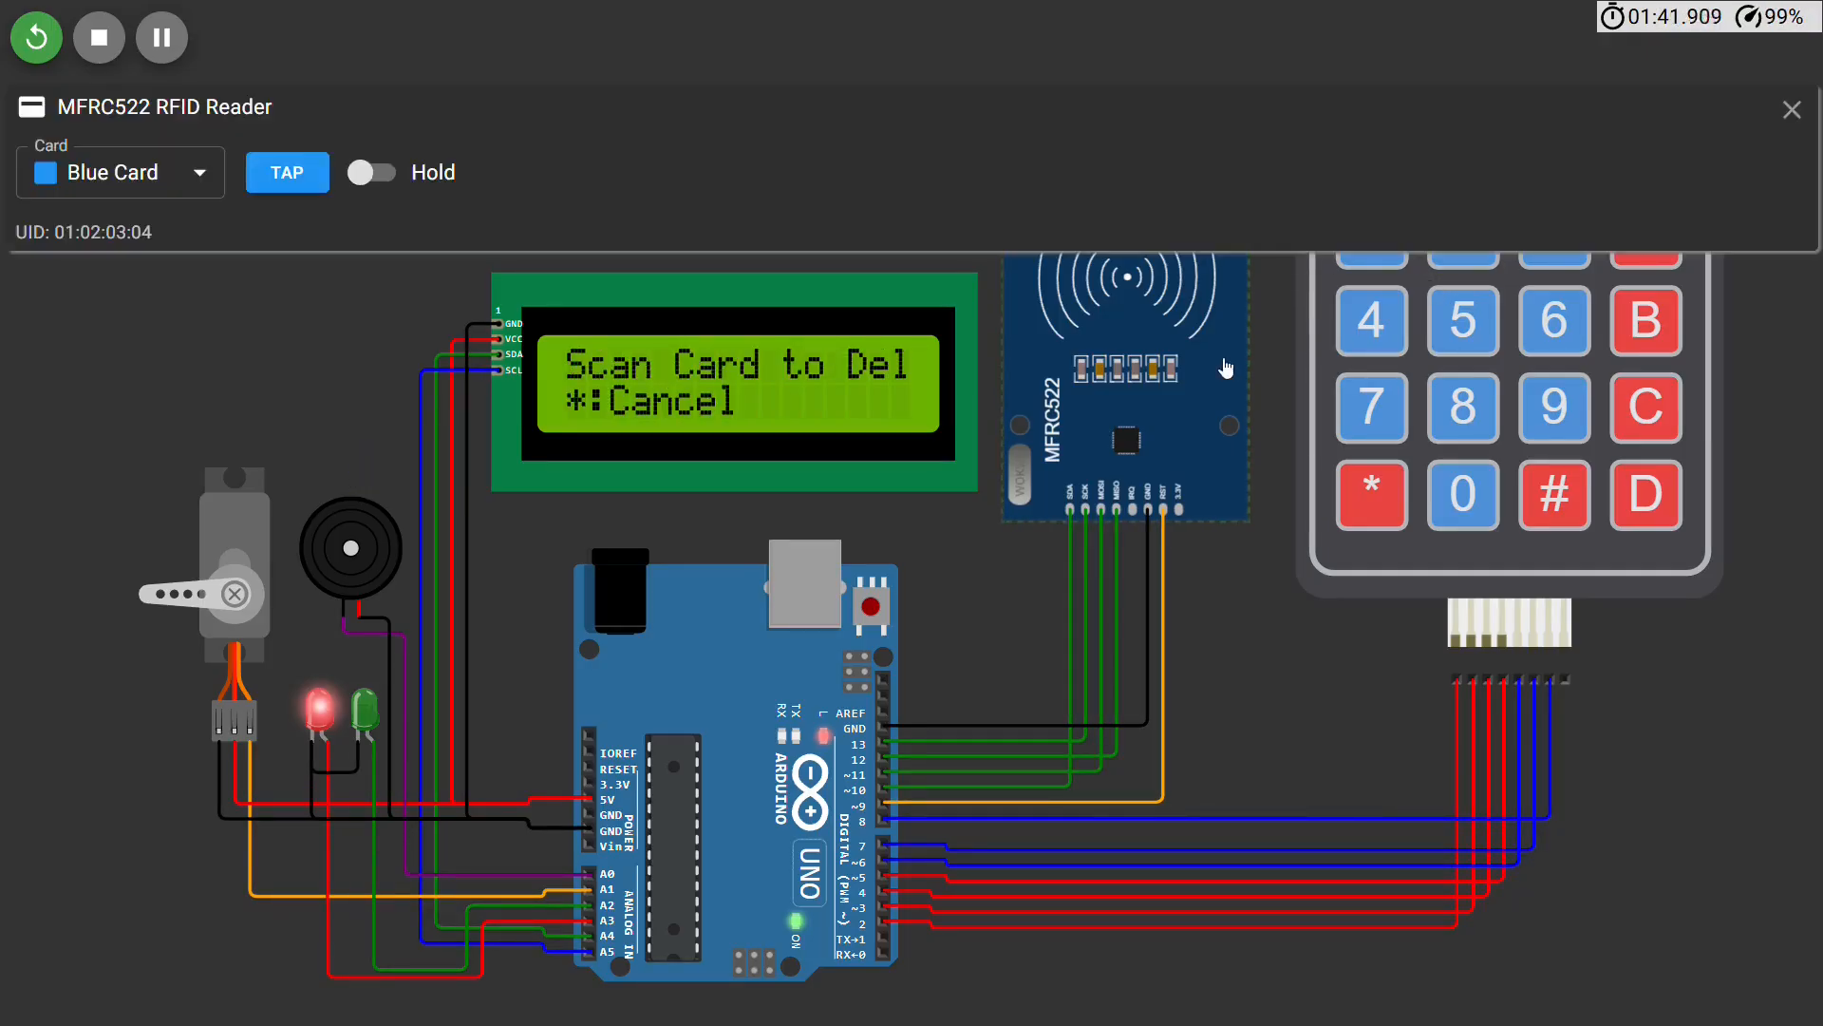
pyautogui.click(181, 174)
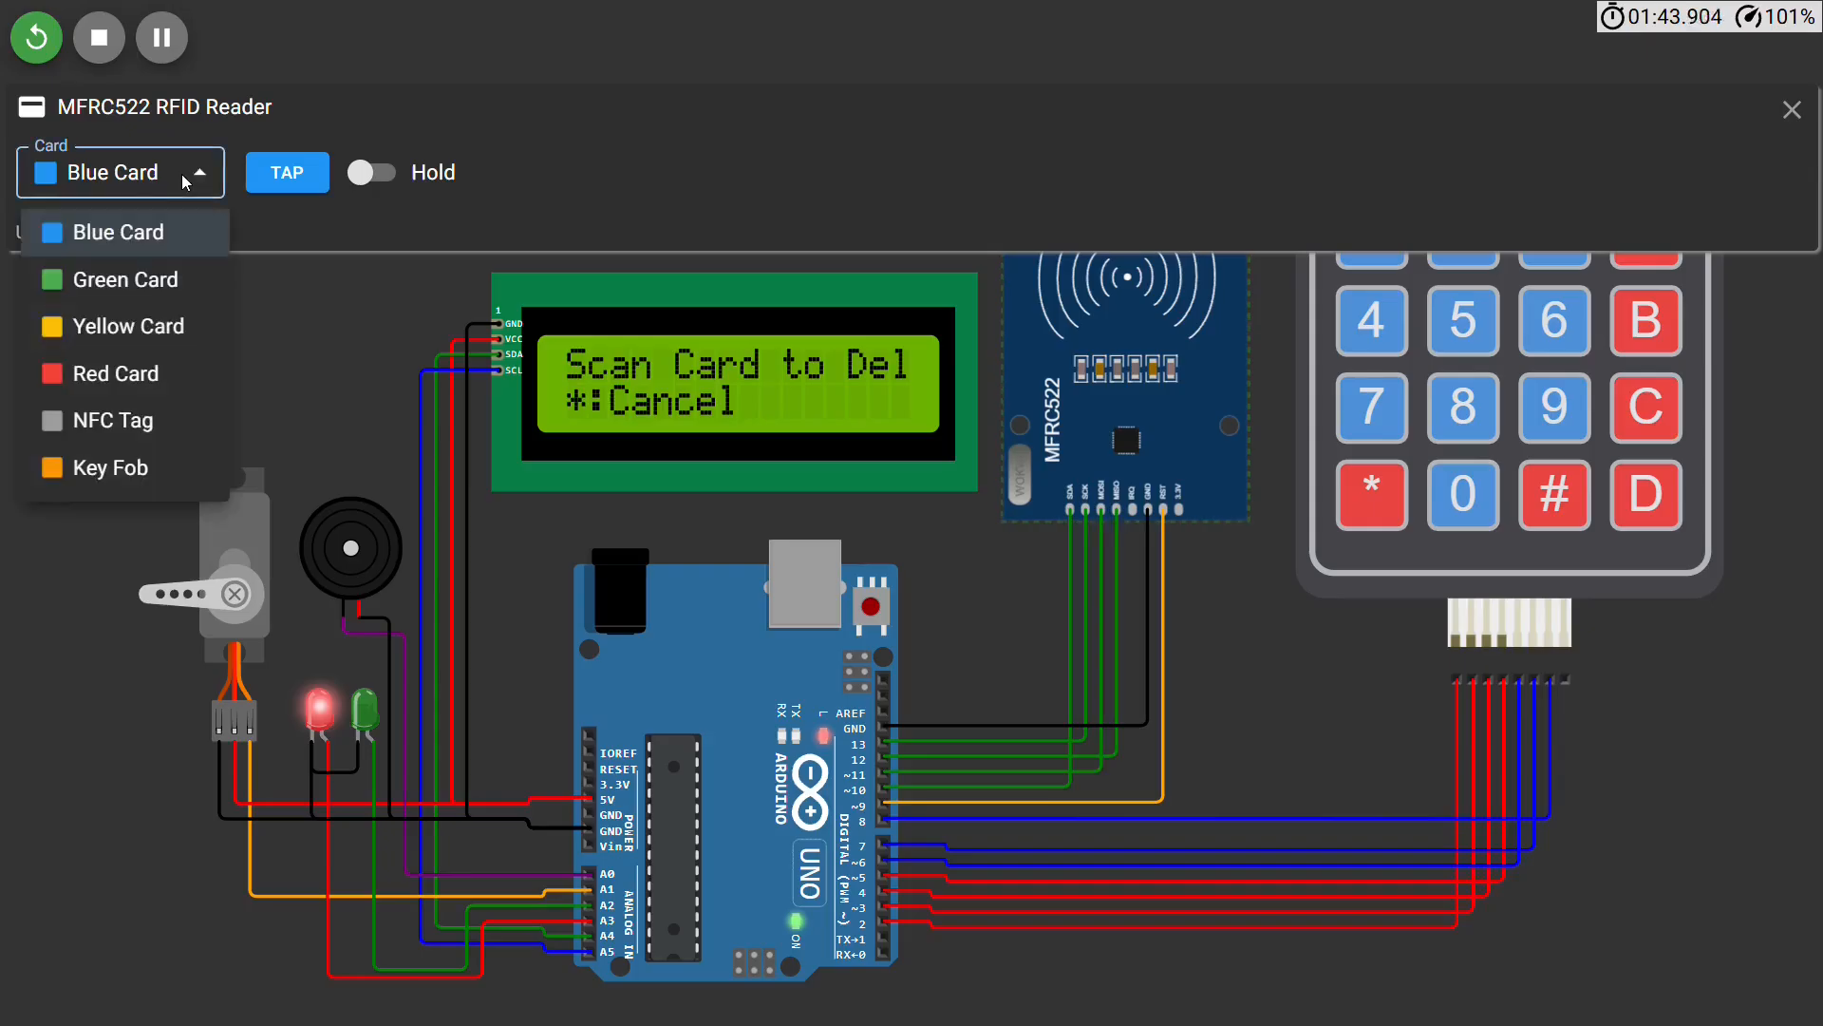
pyautogui.click(157, 278)
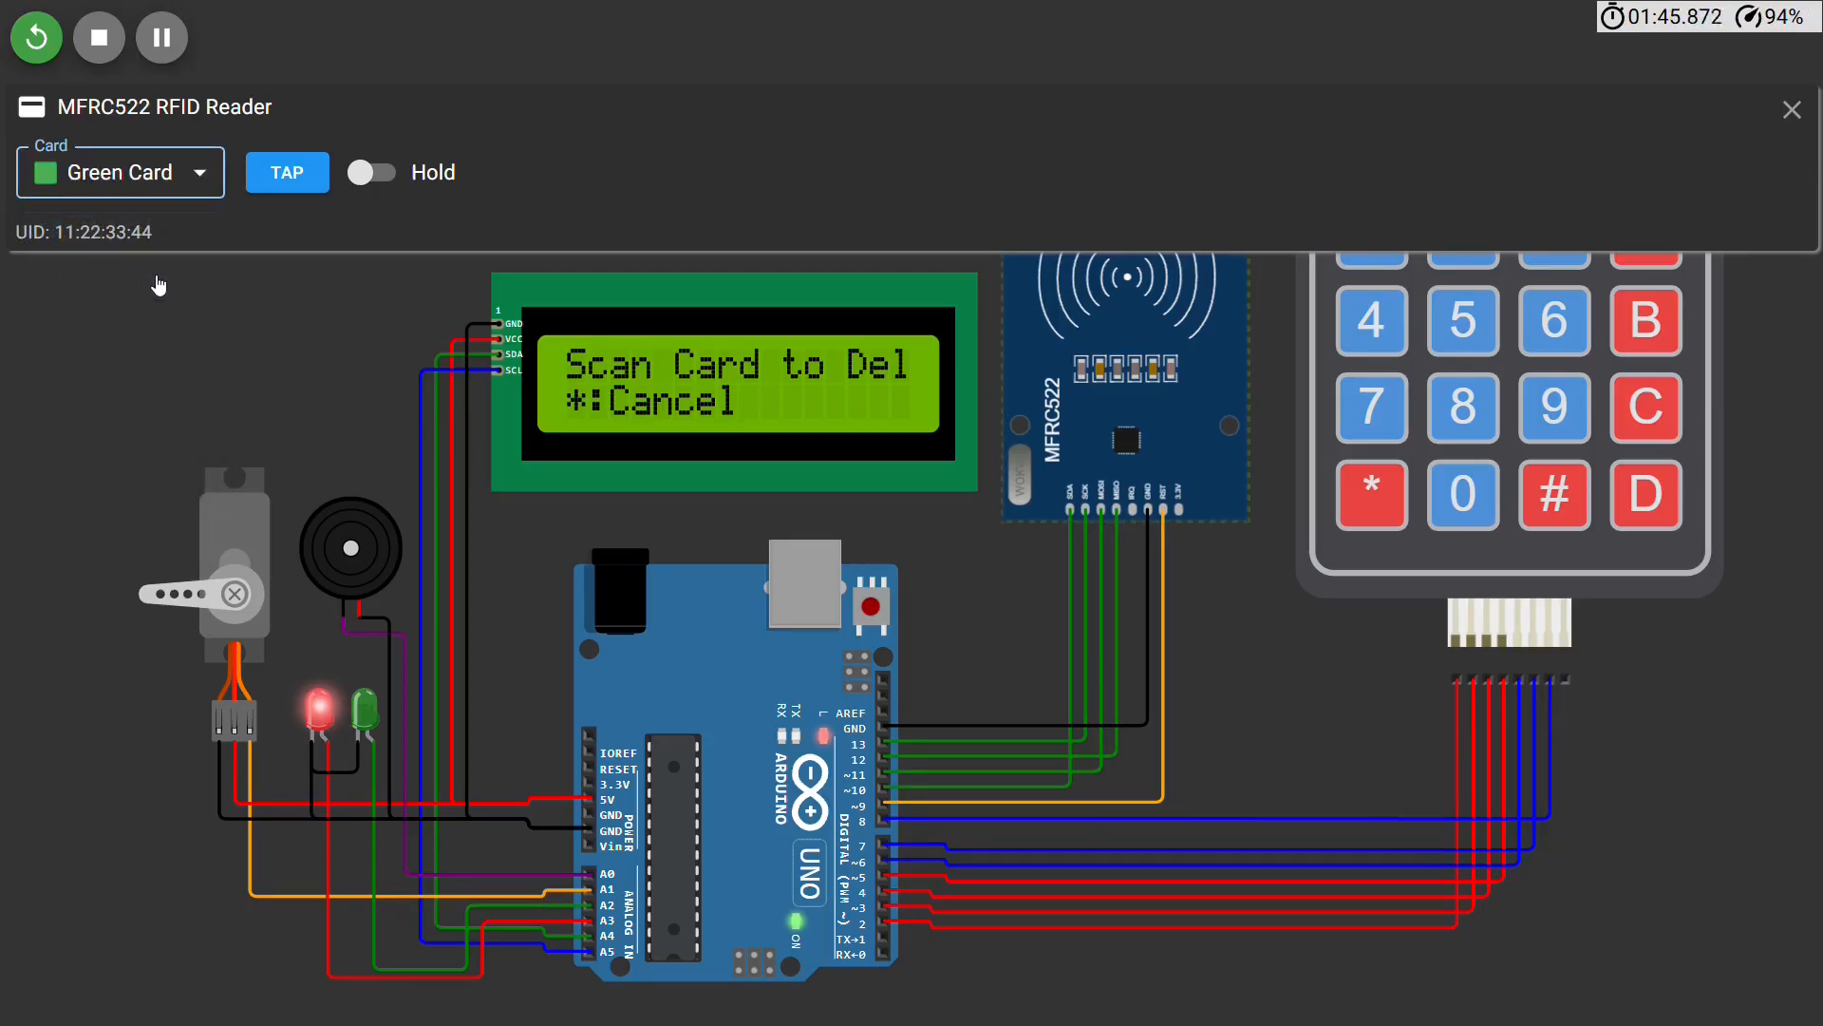
pyautogui.click(297, 178)
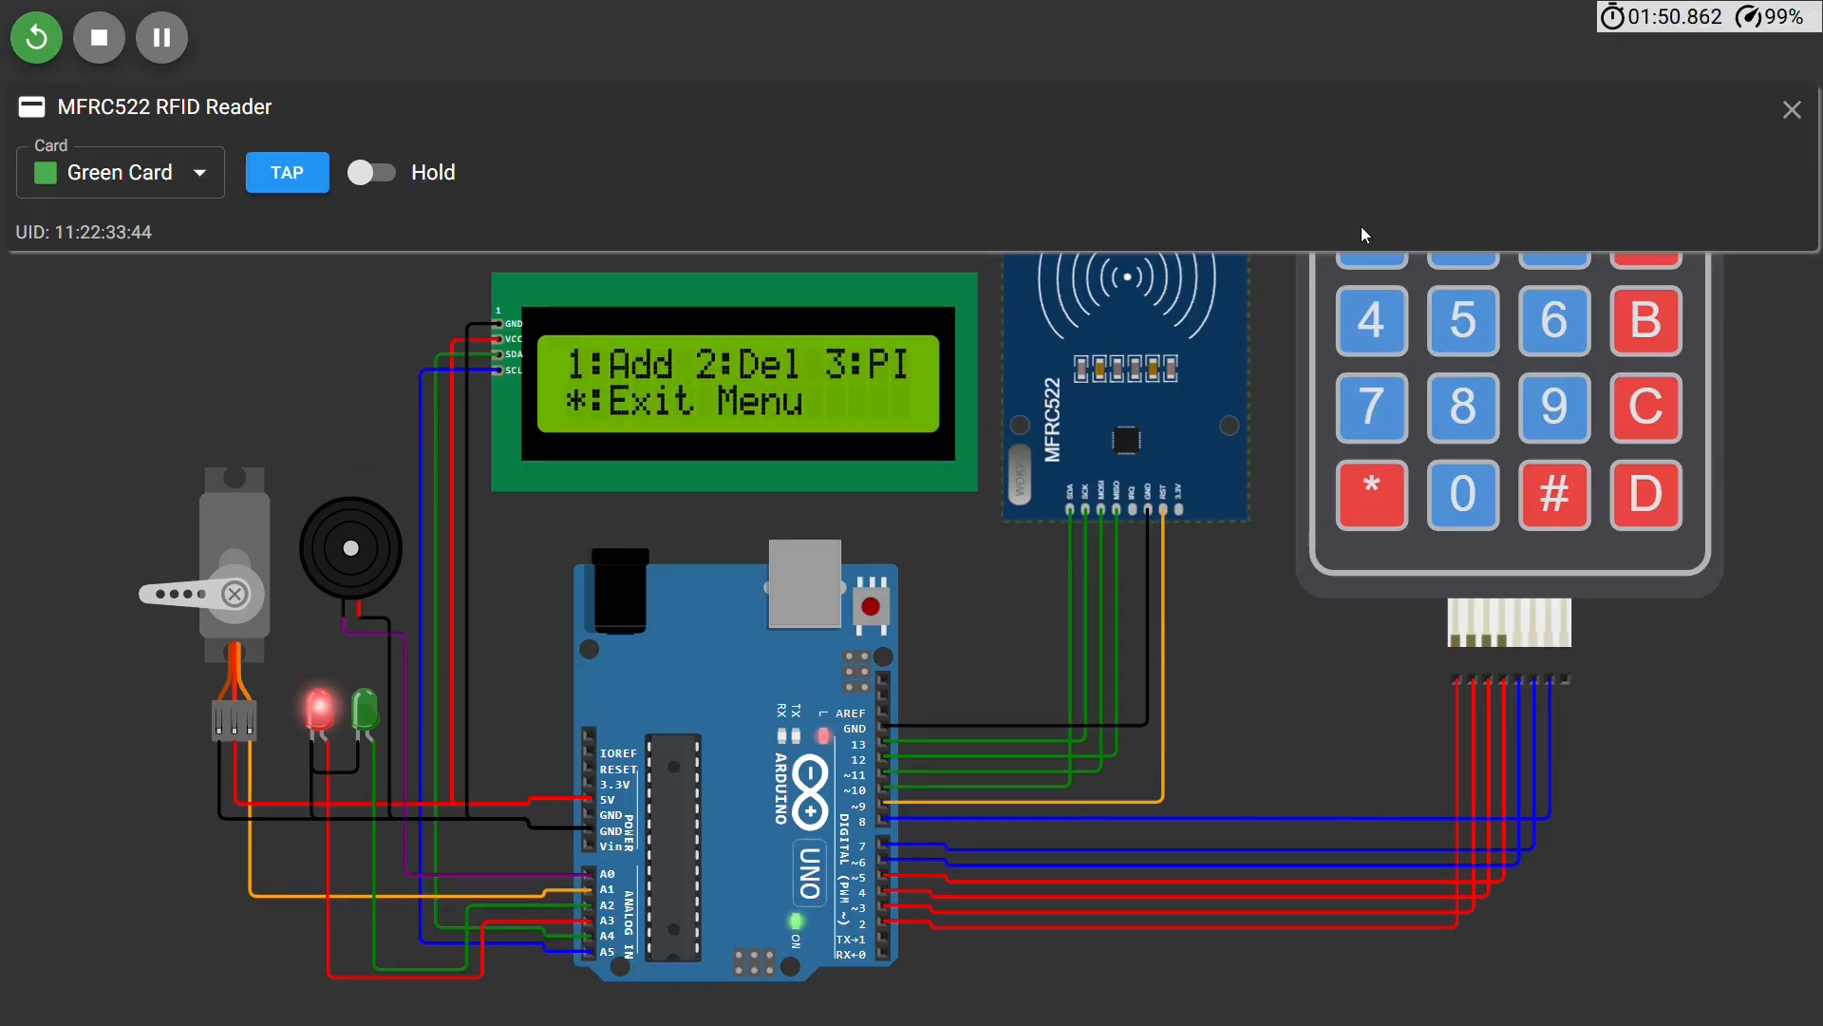
pyautogui.click(1794, 113)
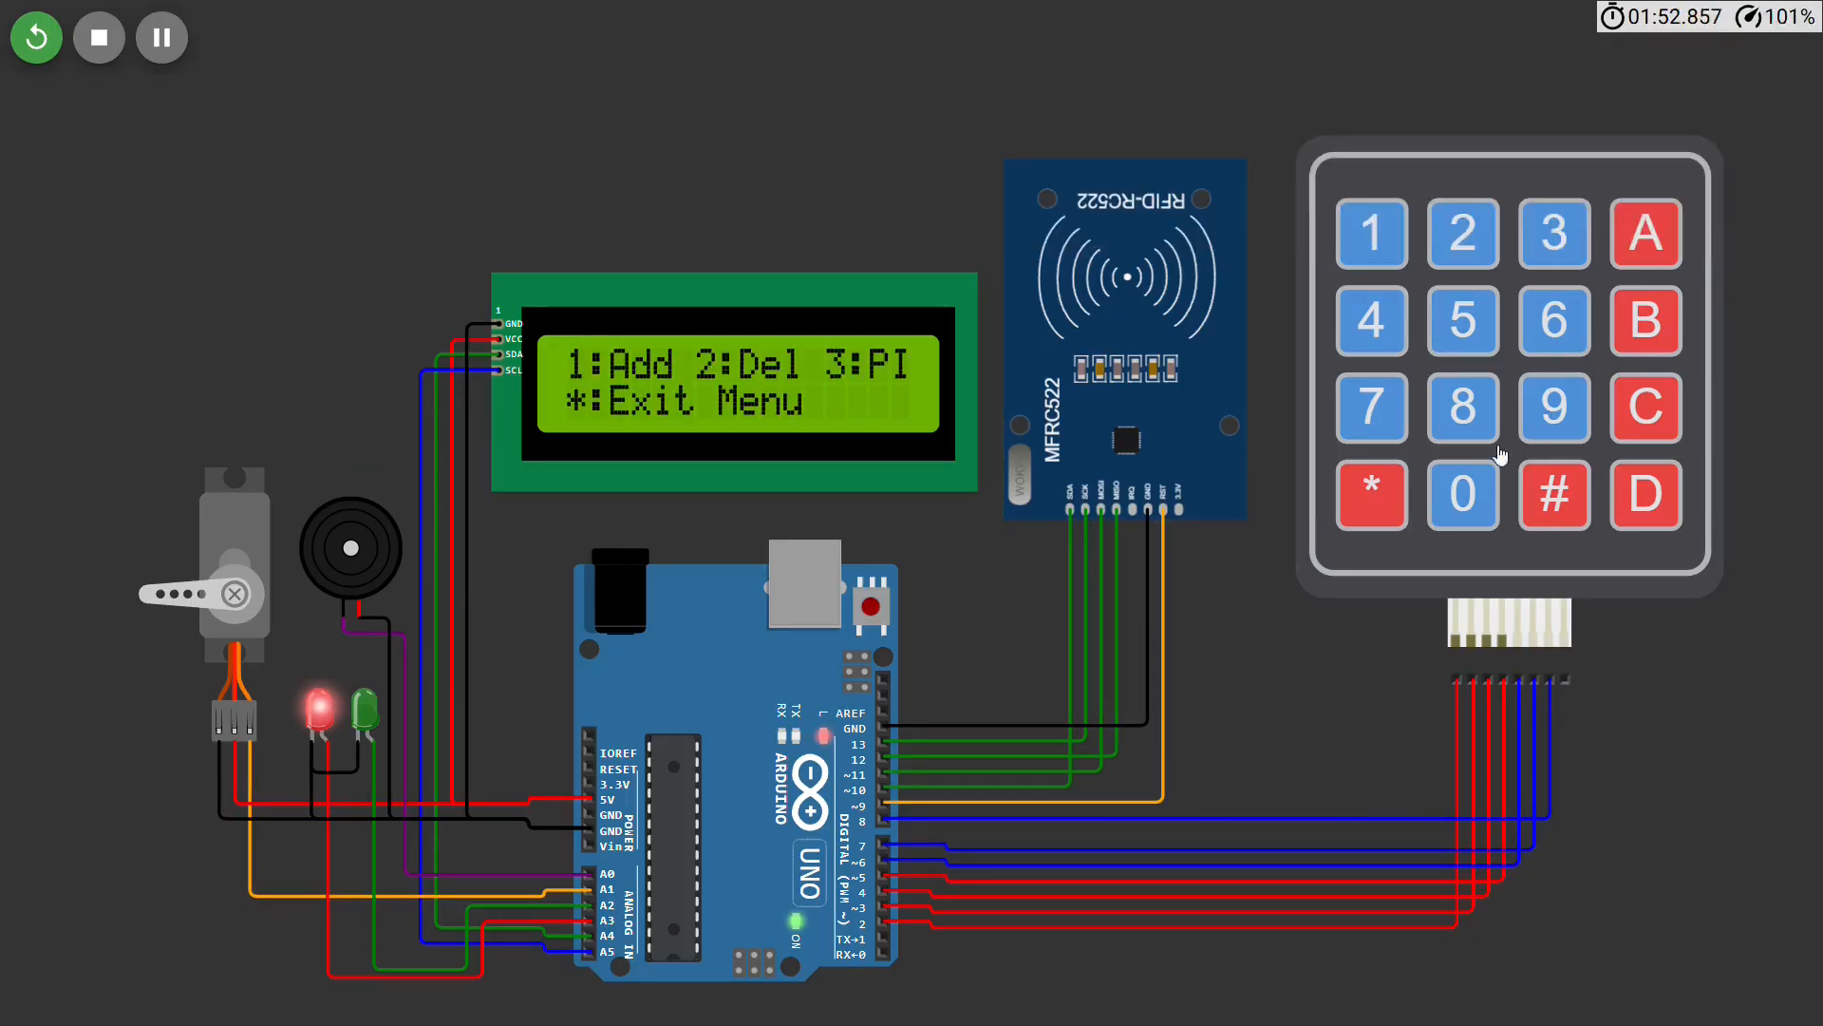
pyautogui.click(1380, 490)
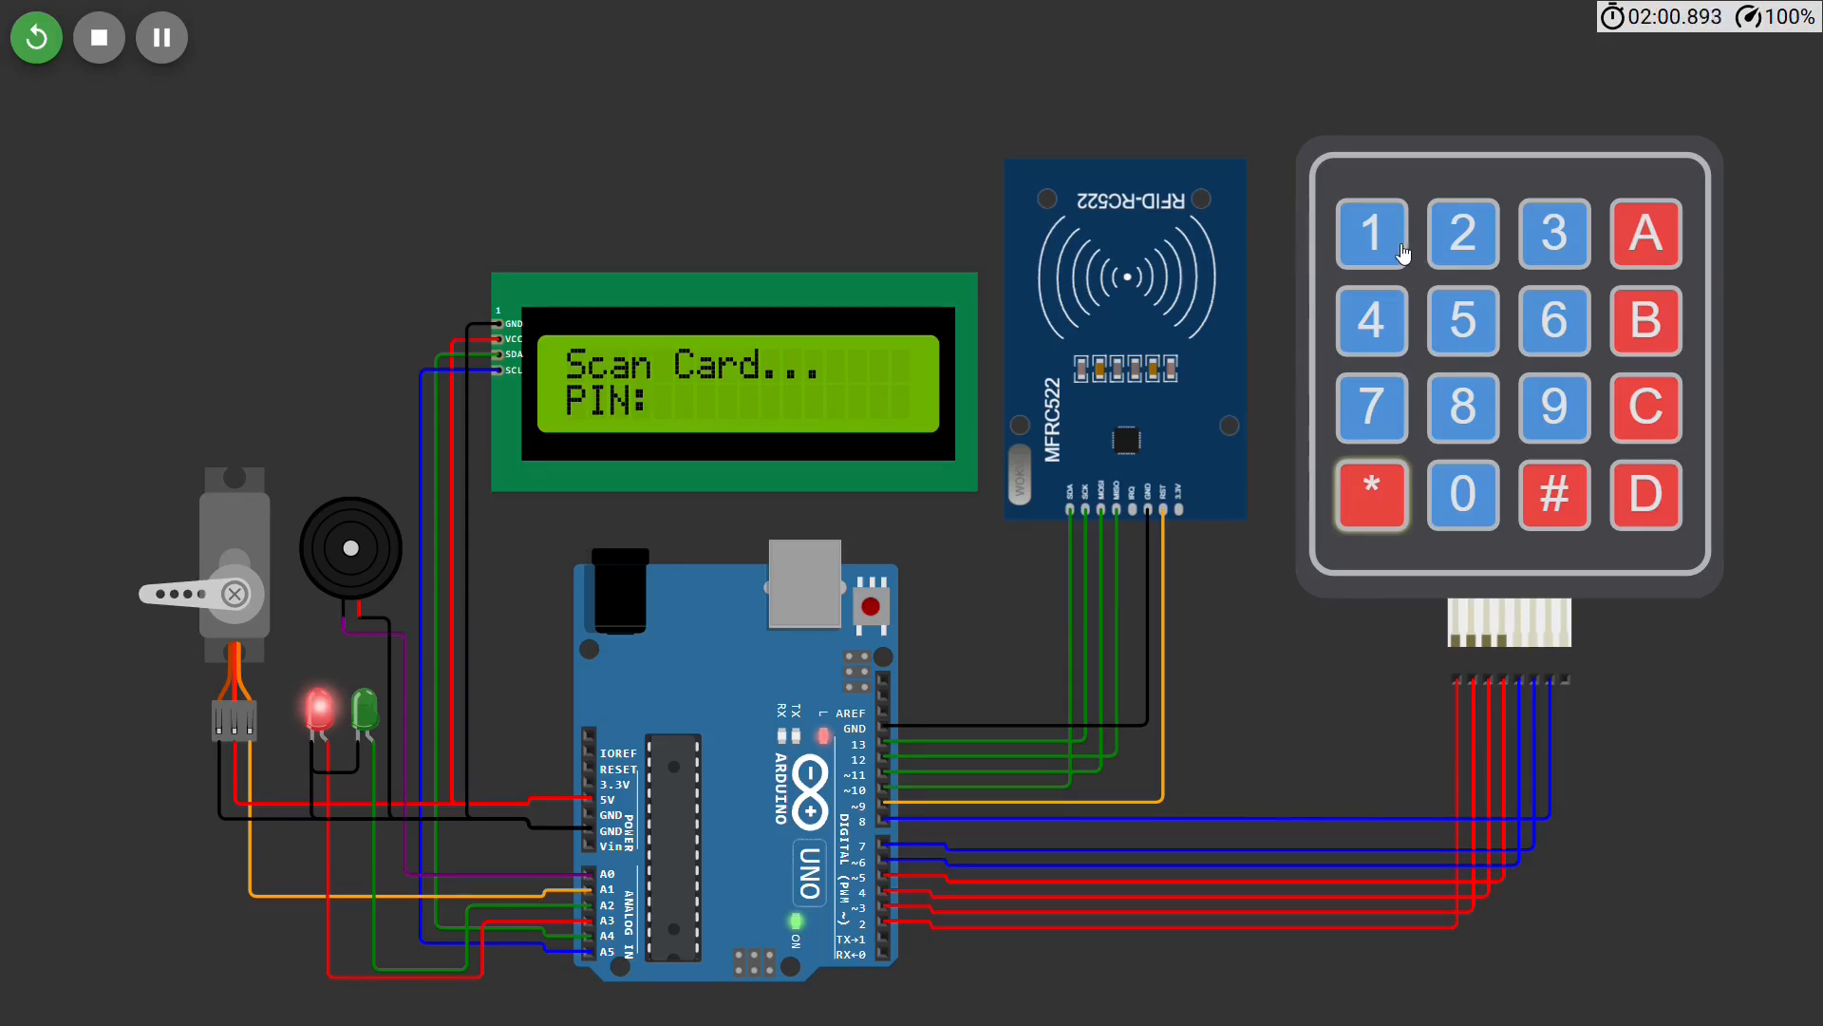
# Step: Tap the Blue Card on the MFRC522 RFID reader and choose option 3 on the keypad to change the PIN
pyautogui.click(1146, 353)
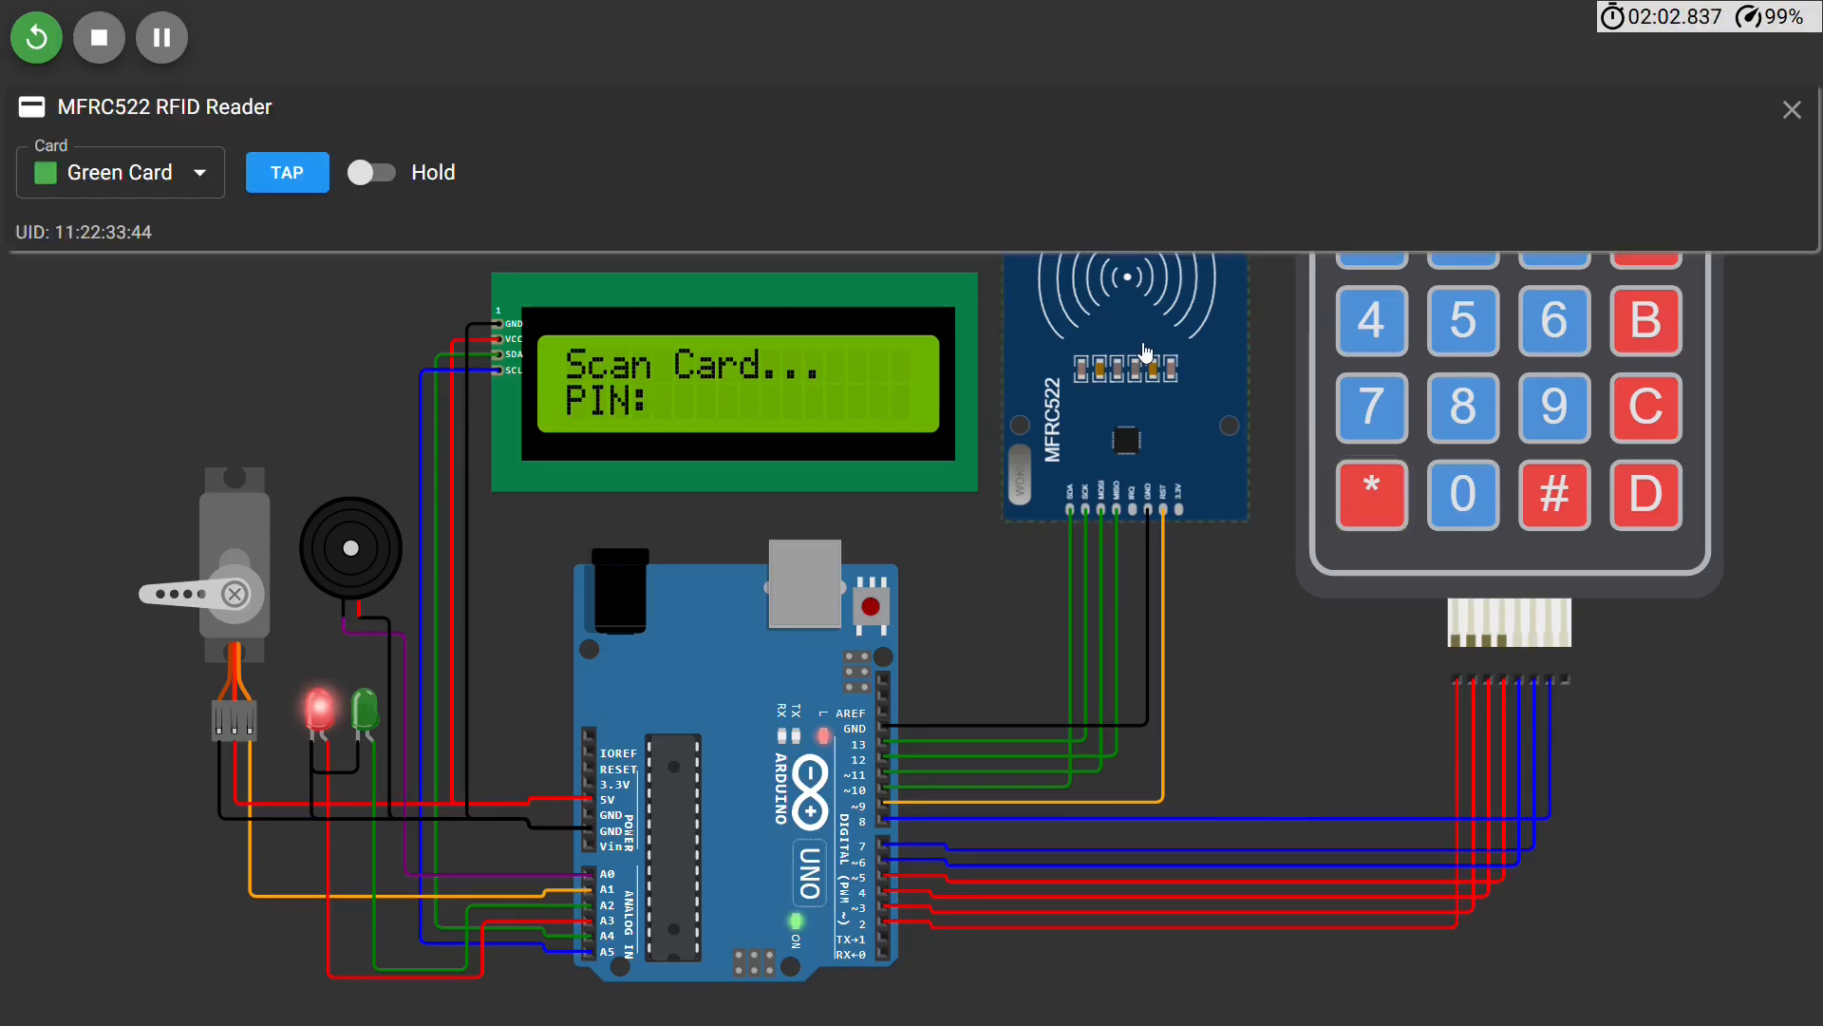
pyautogui.click(197, 172)
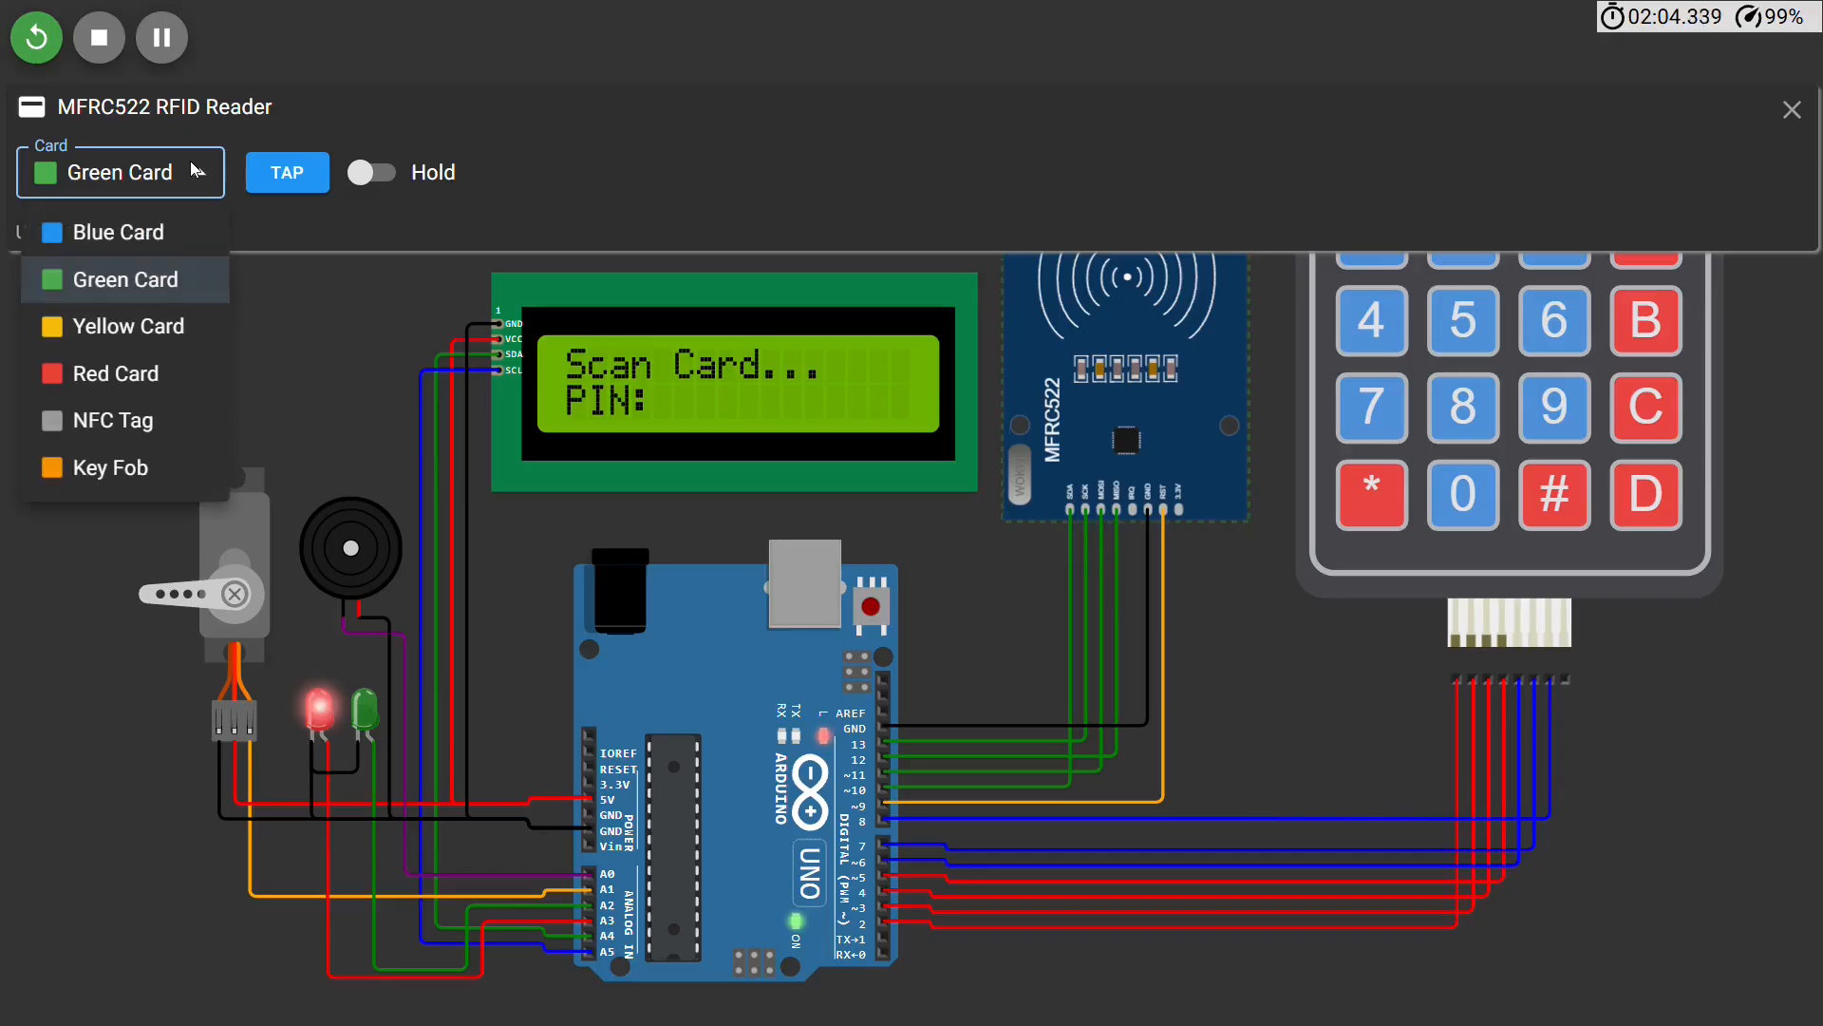
pyautogui.click(150, 237)
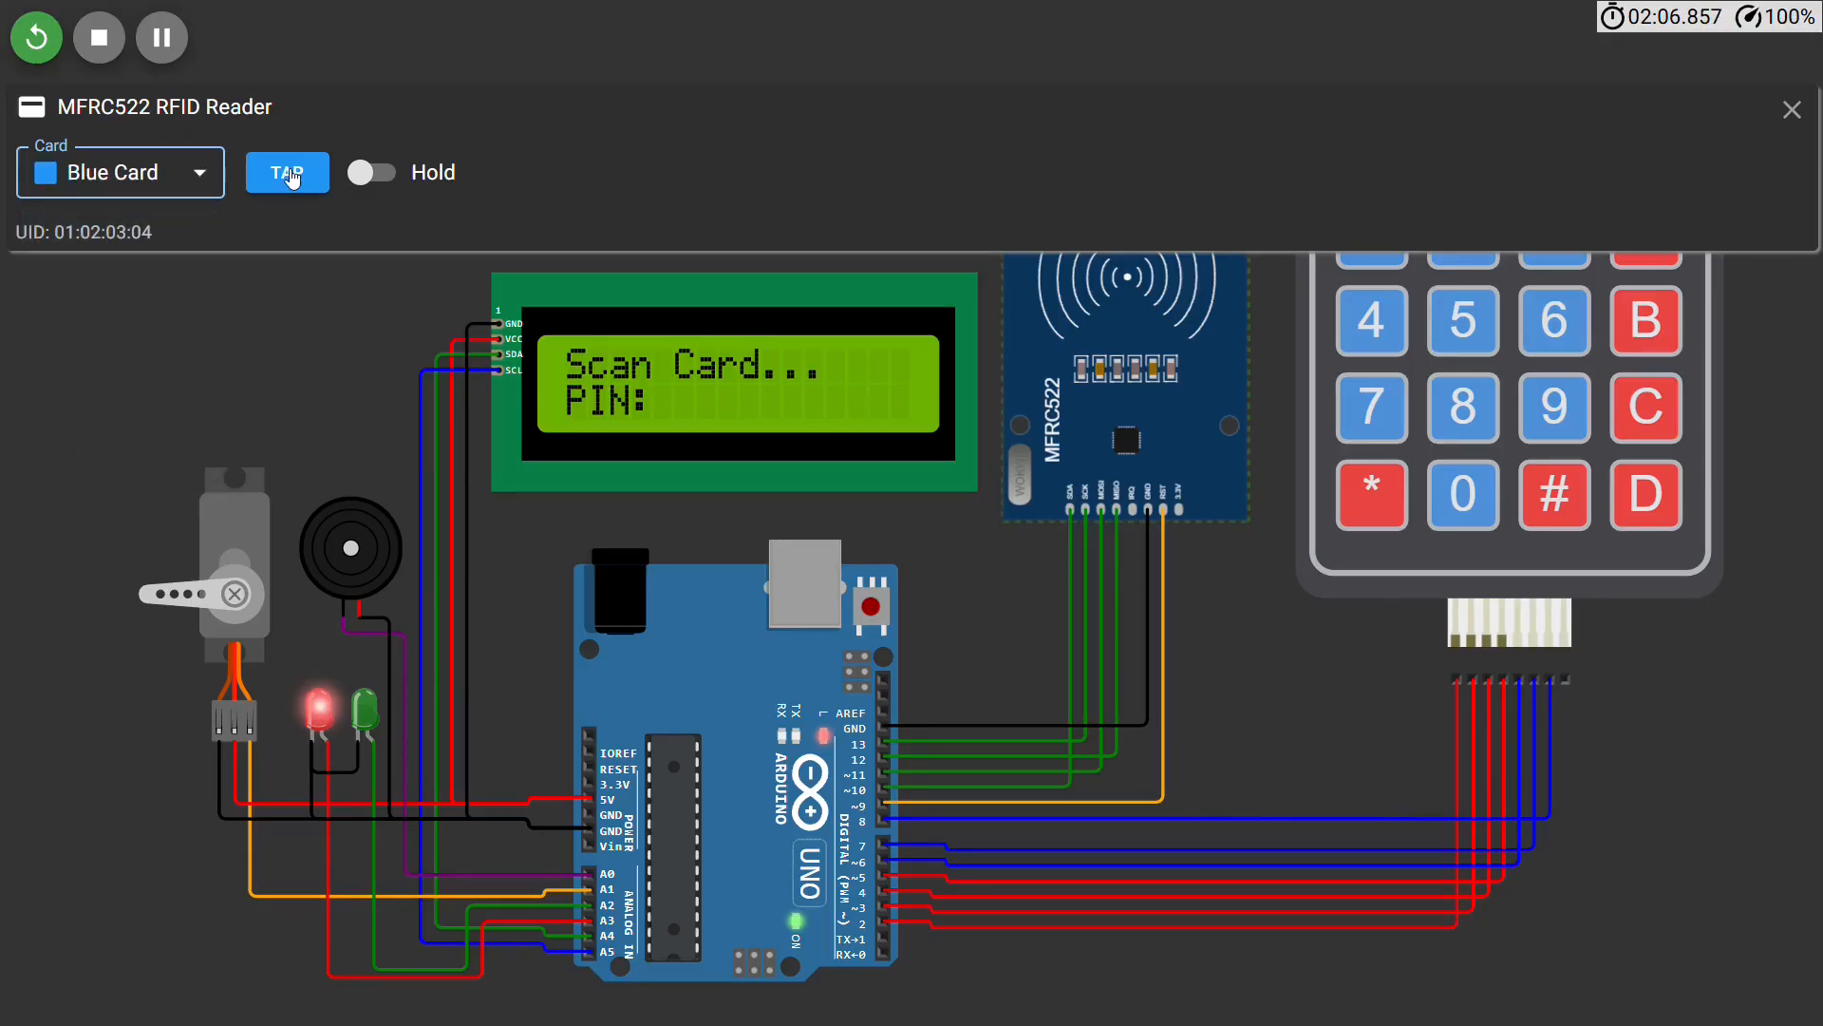
pyautogui.click(291, 178)
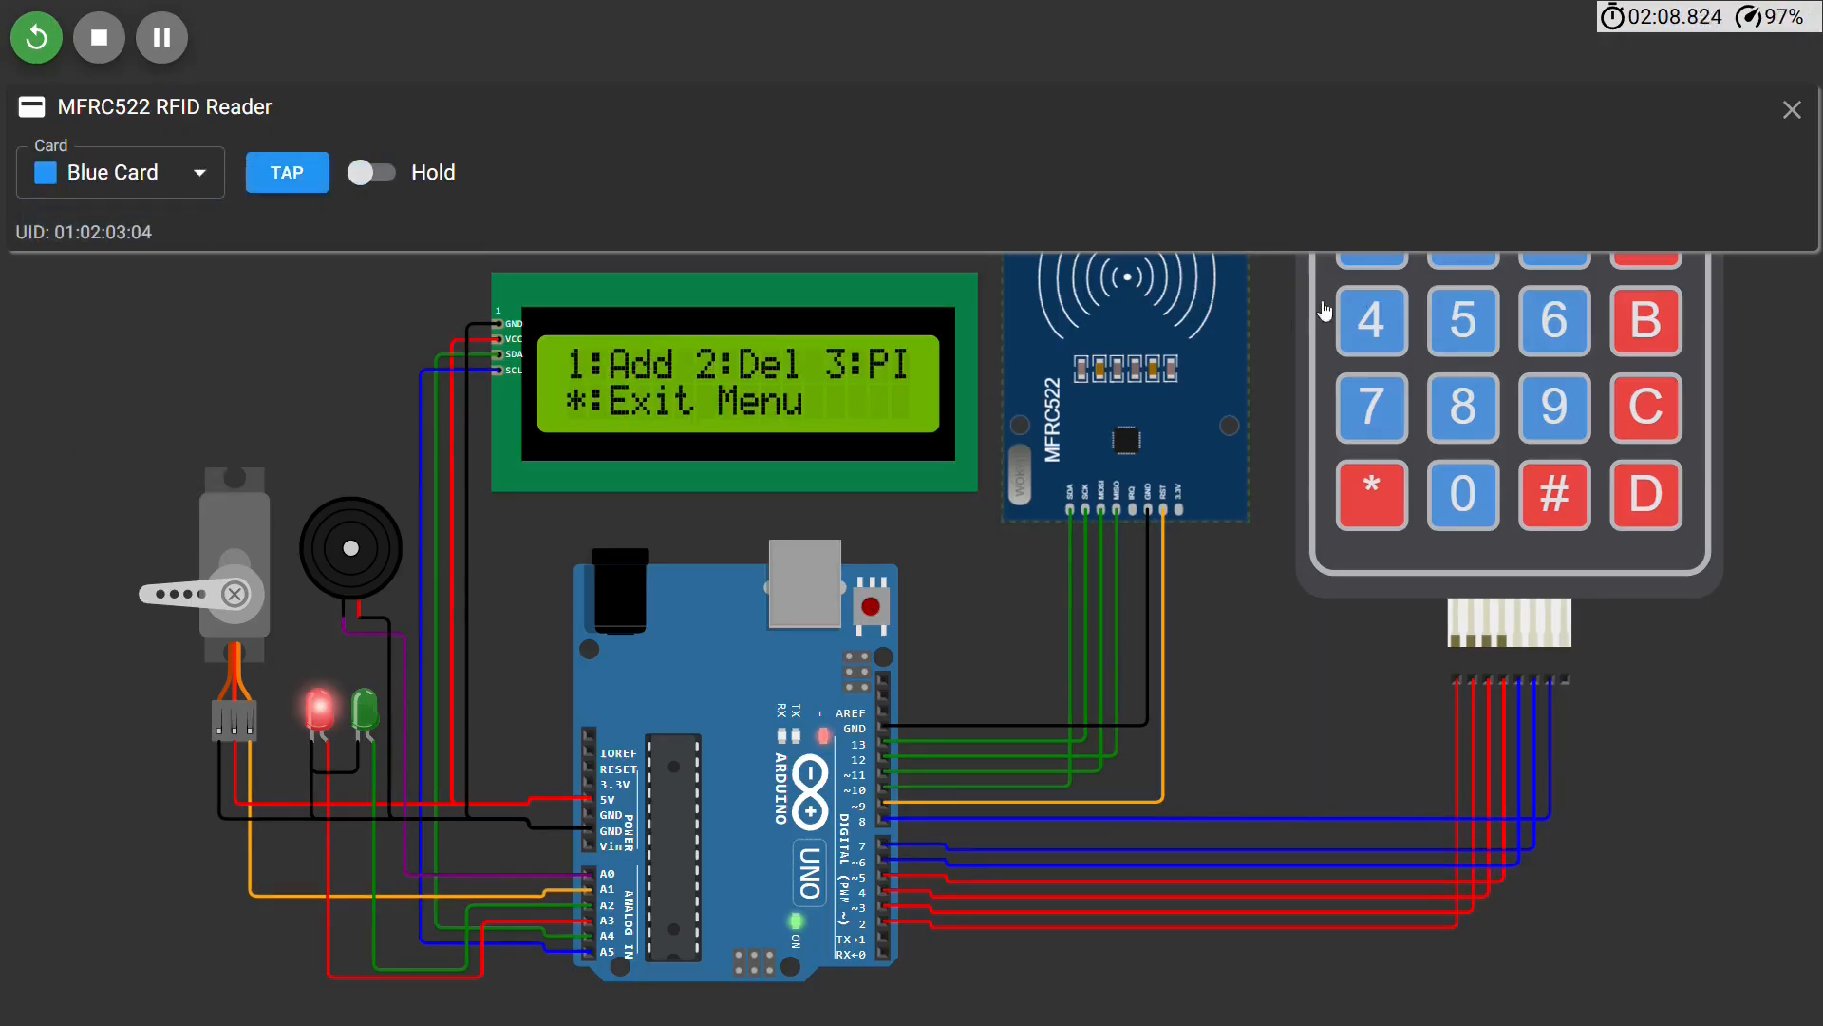
pyautogui.click(1574, 266)
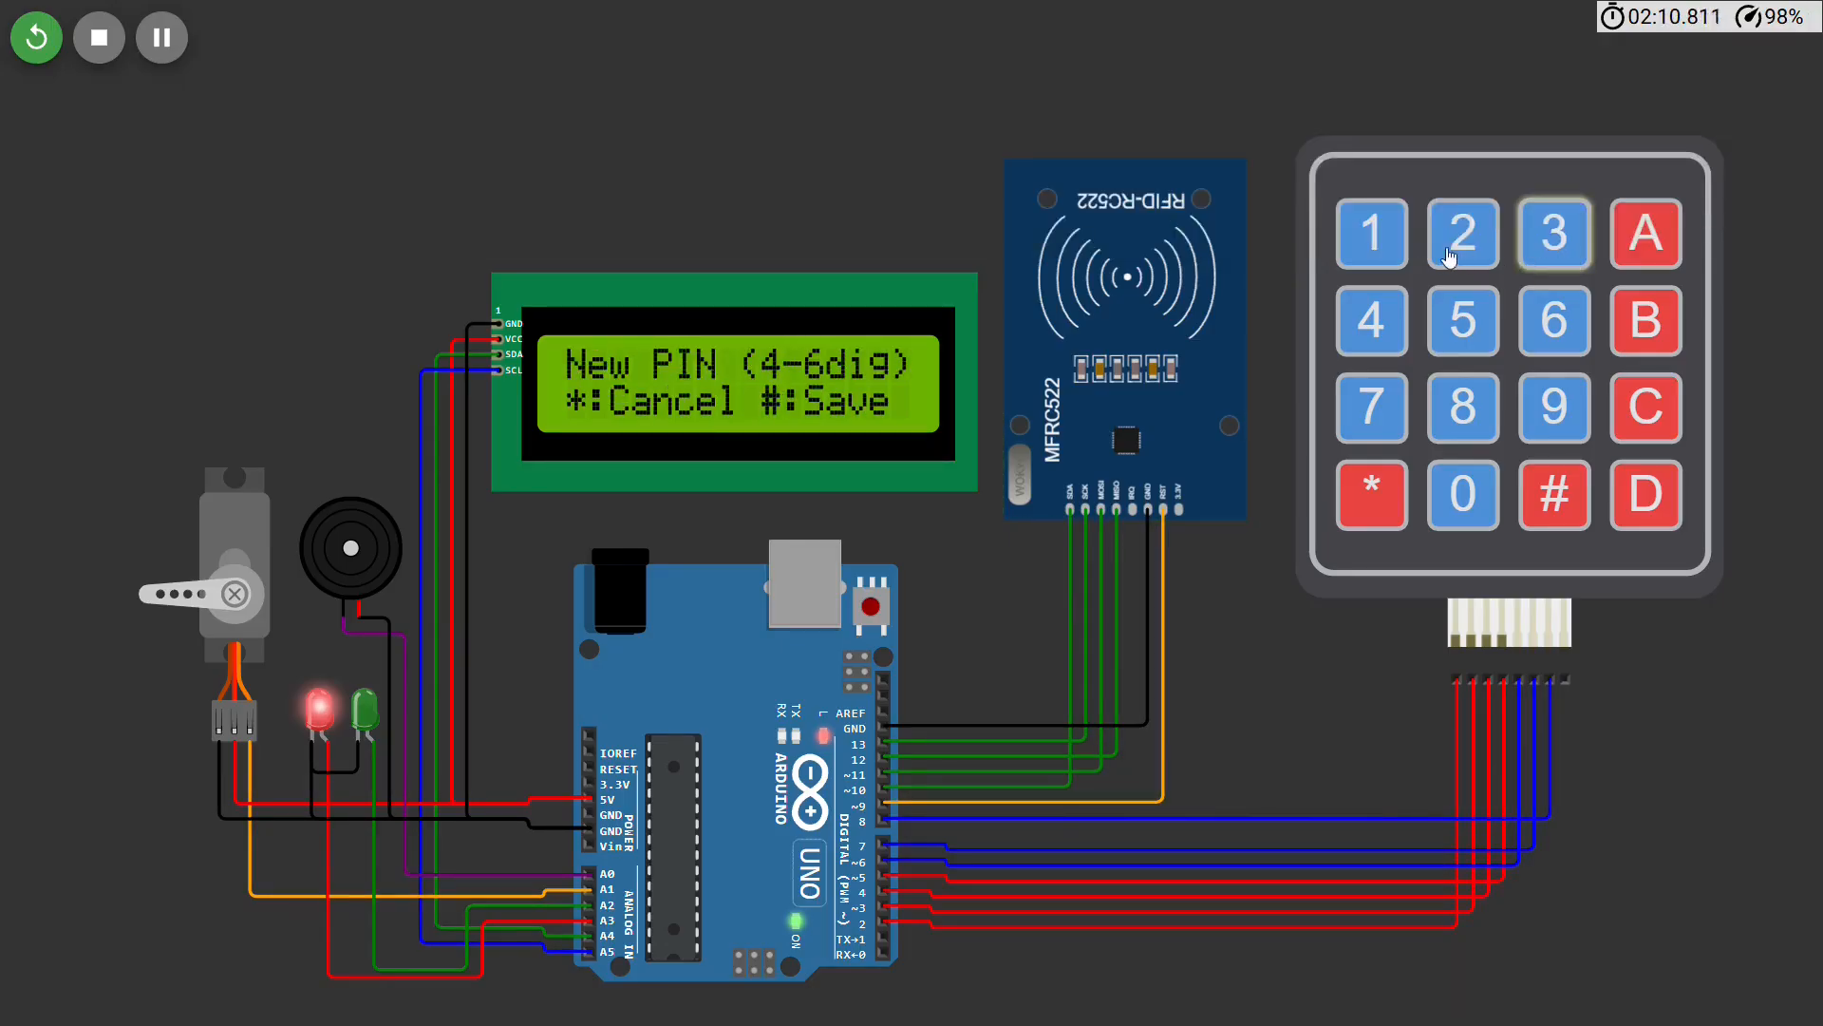
# Step: Enter a new four-digit PIN on the keypad and save it with #
pyautogui.click(1383, 242)
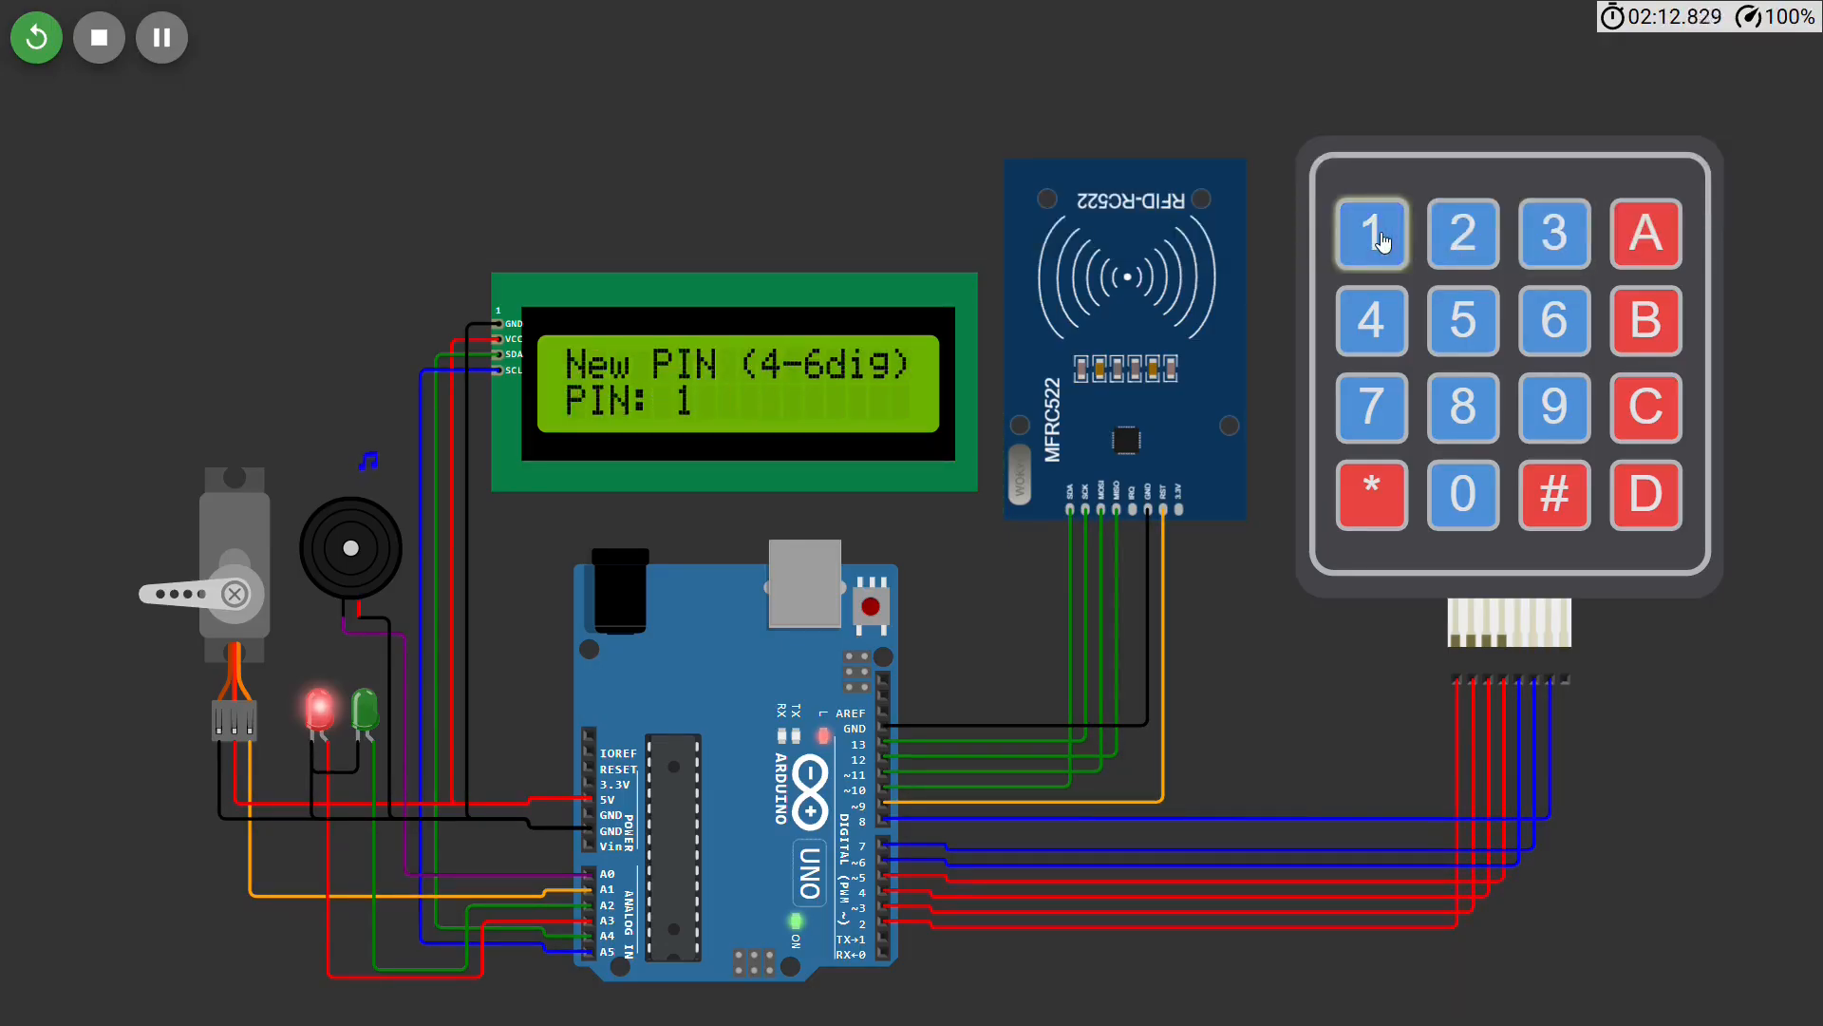
pyautogui.click(1575, 249)
pyautogui.click(1462, 490)
pyautogui.click(1554, 246)
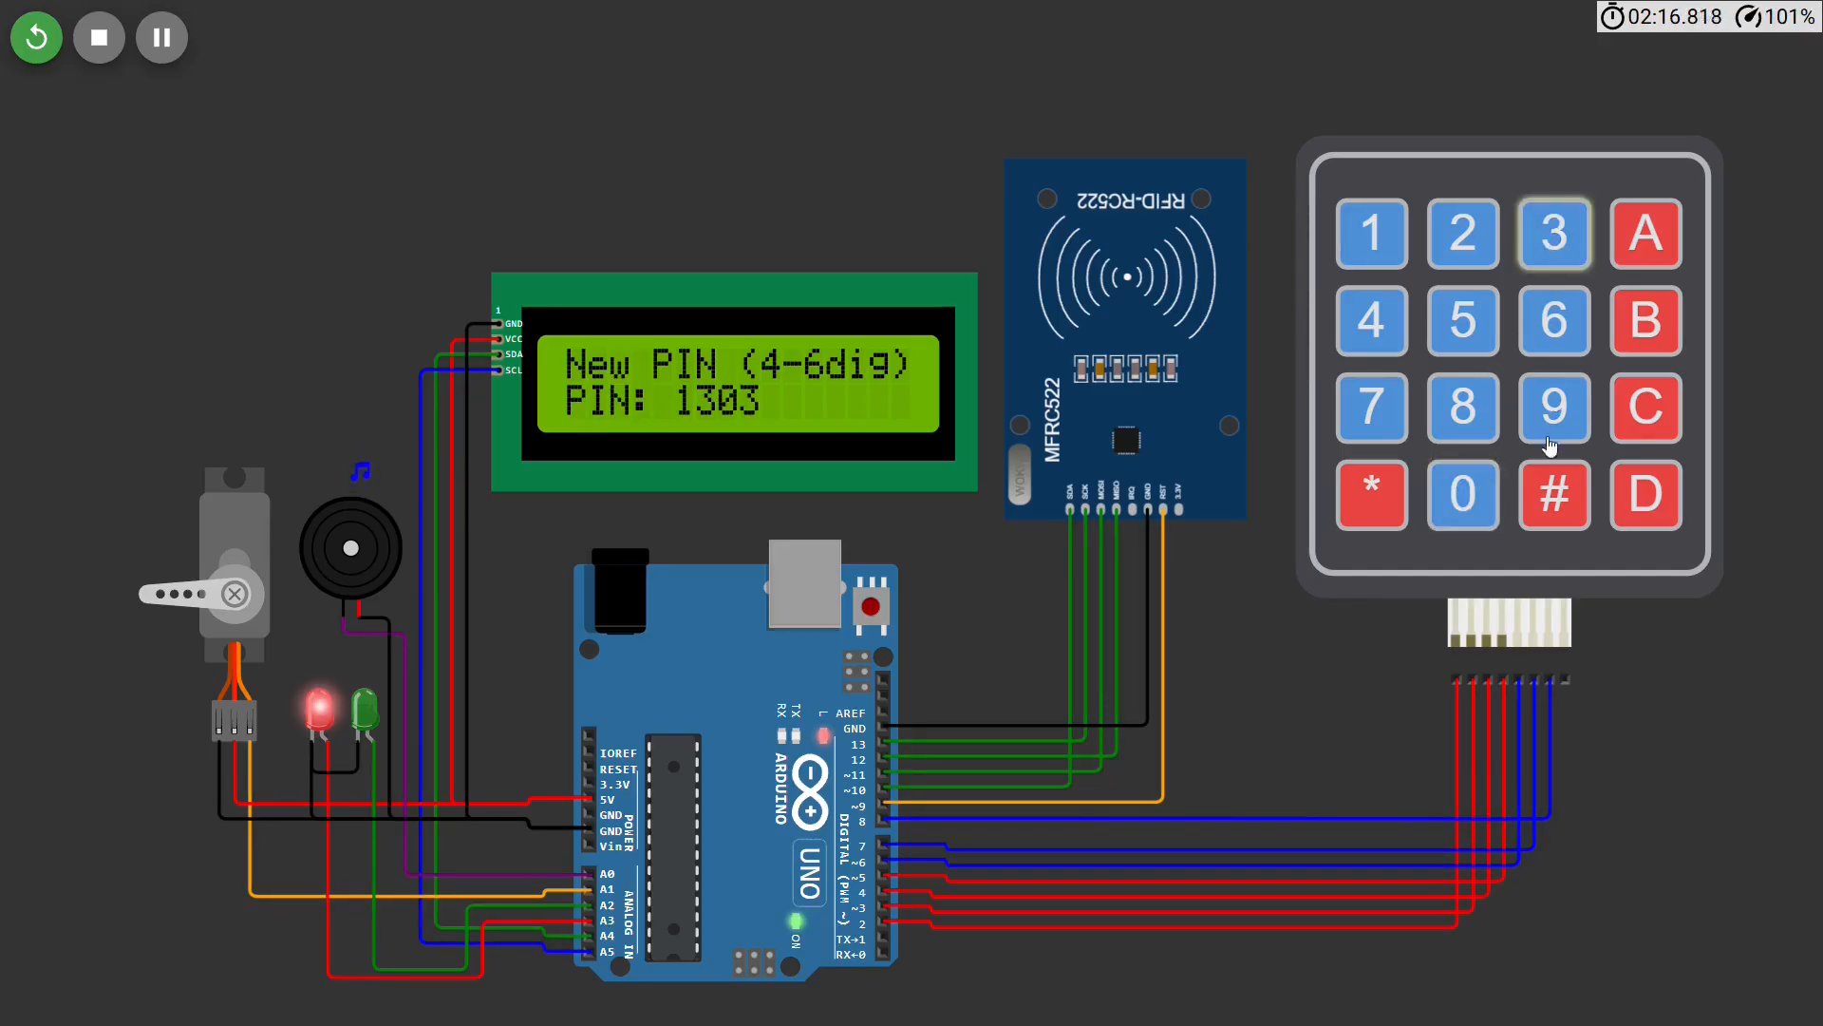
pyautogui.click(1555, 506)
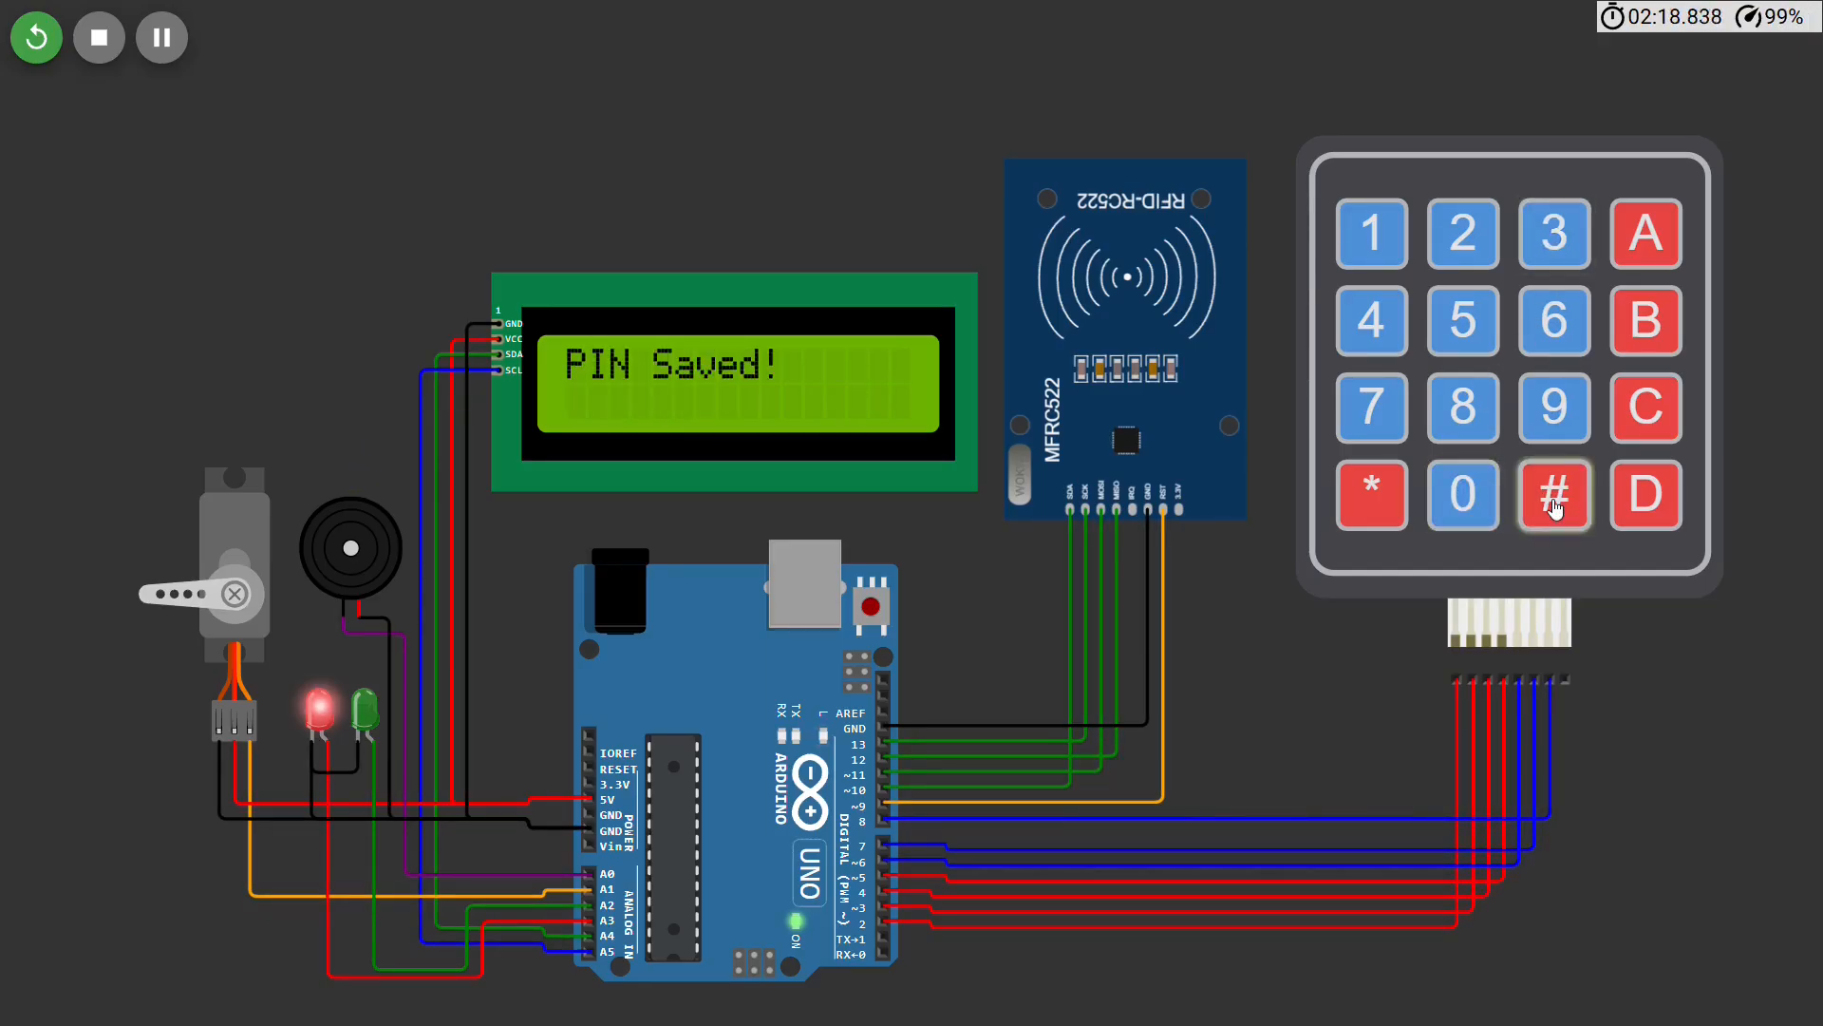
# Step: Exit the card management menu with *, enter the new PIN on the keypad and submit it with #
pyautogui.click(1389, 502)
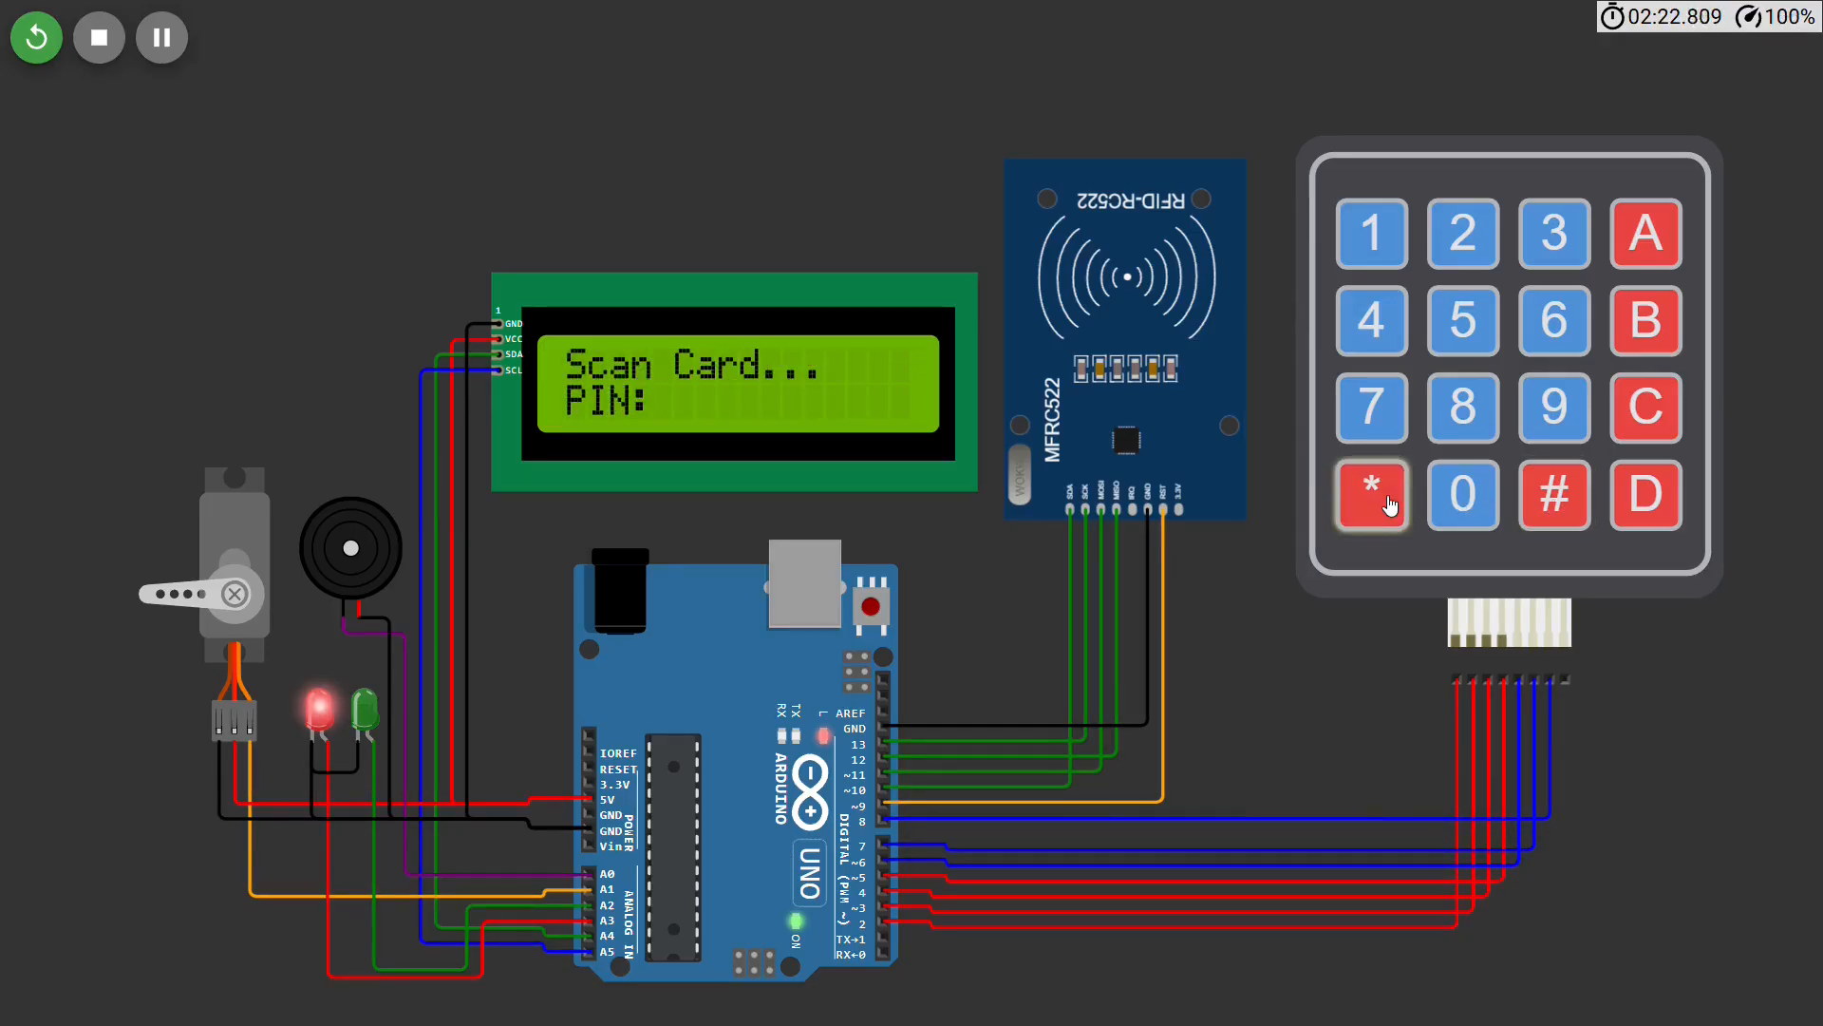
pyautogui.click(1395, 247)
pyautogui.click(1563, 245)
pyautogui.click(1468, 483)
pyautogui.click(1562, 243)
pyautogui.click(1551, 504)
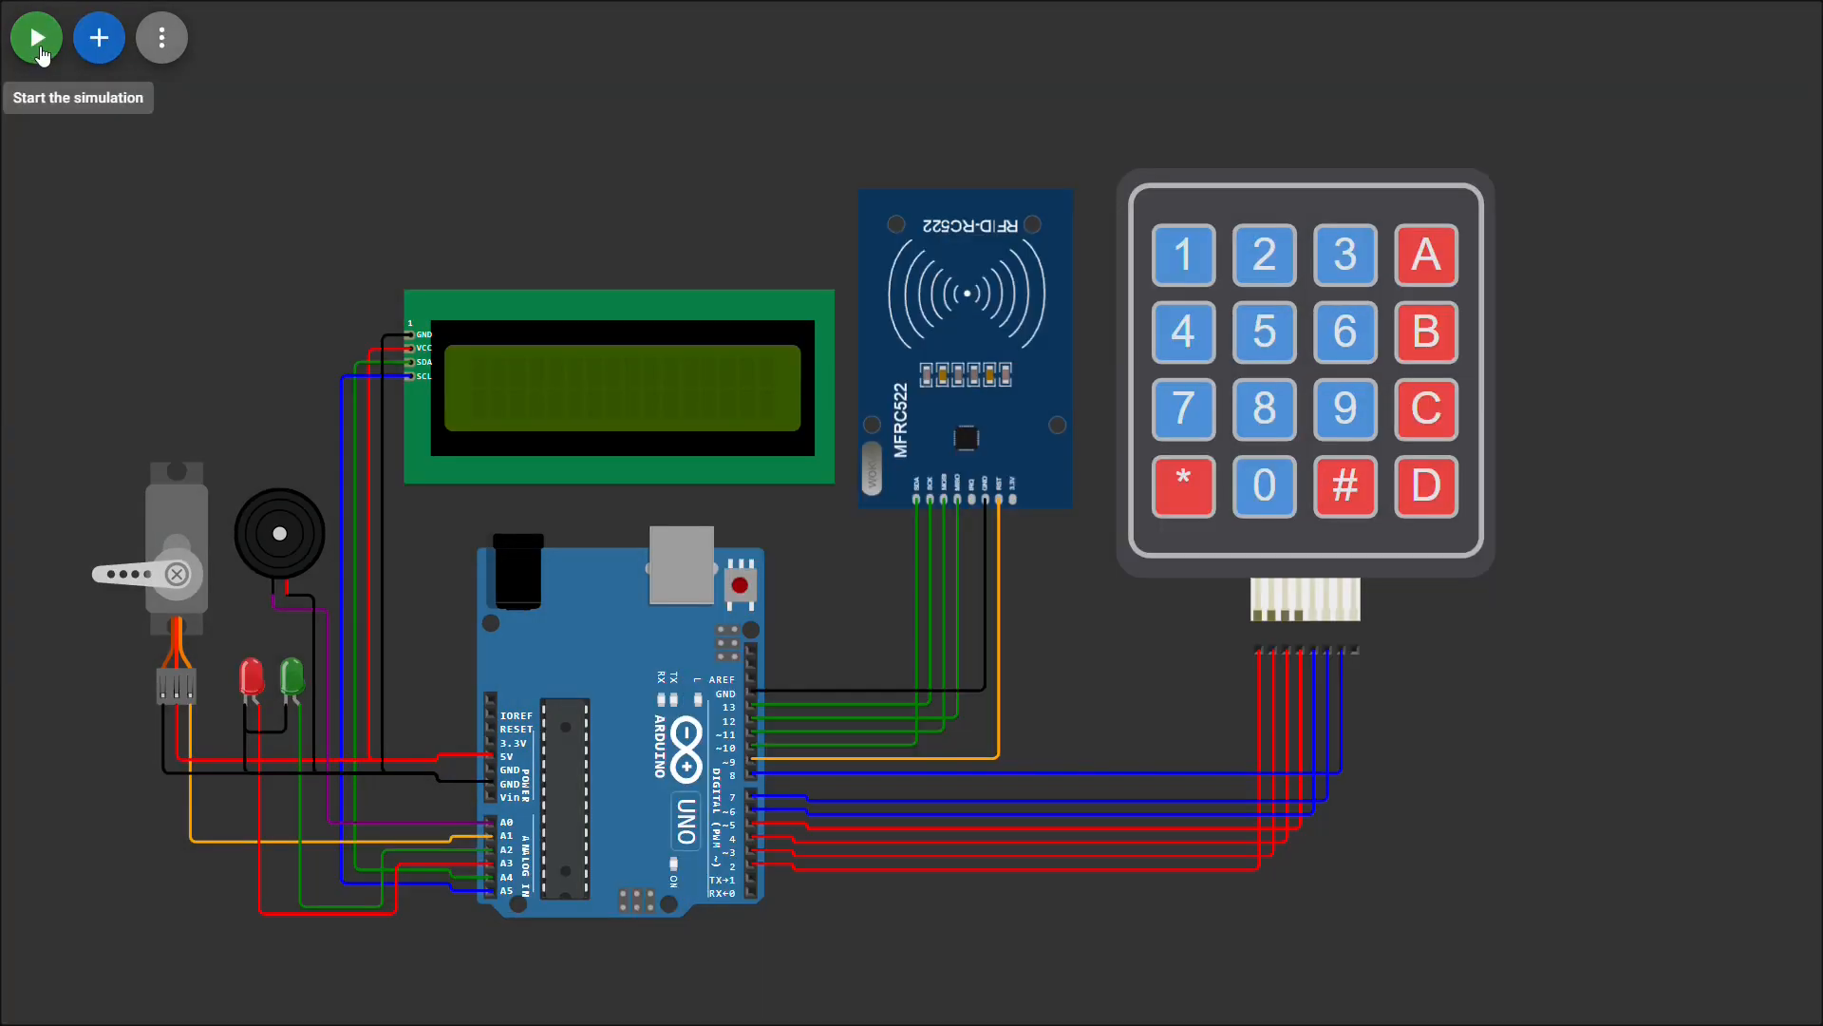
# Step: Start the door-lock circuit simulation
pyautogui.click(36, 37)
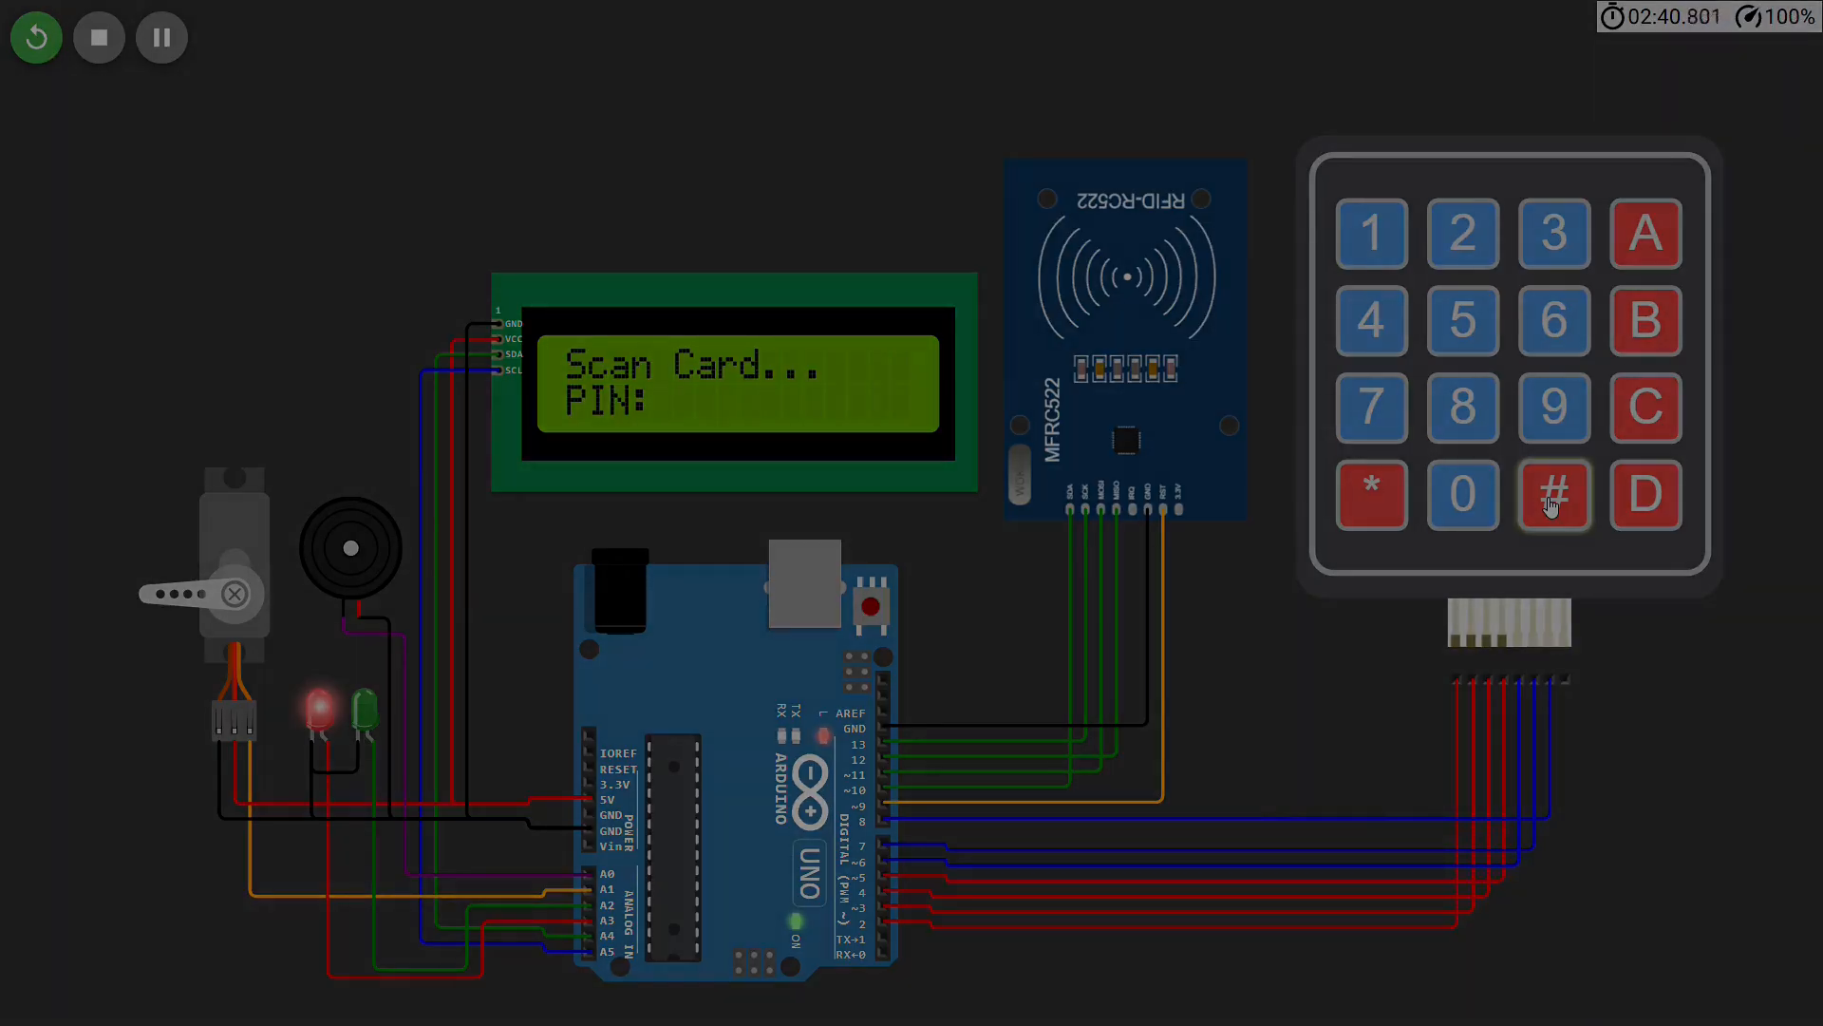